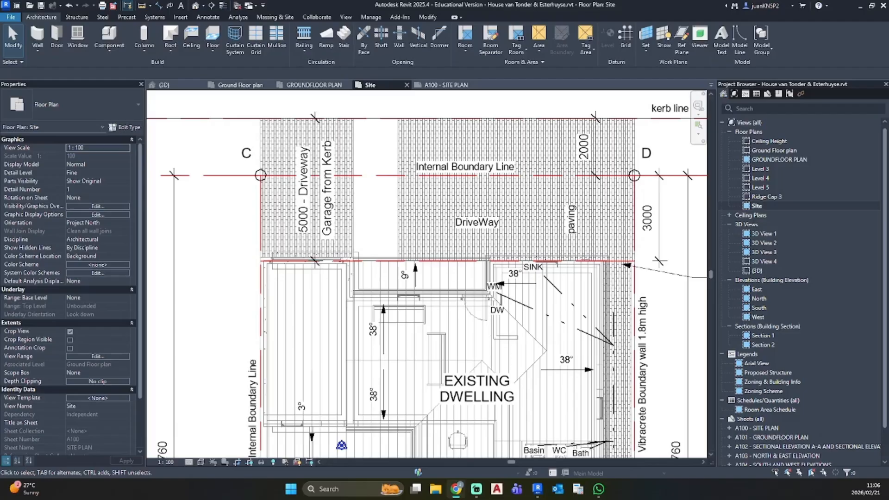
Step: Examine the gumpole pergola reference image in the browser and return to the site plan
drag(0, 81, 378, 1)
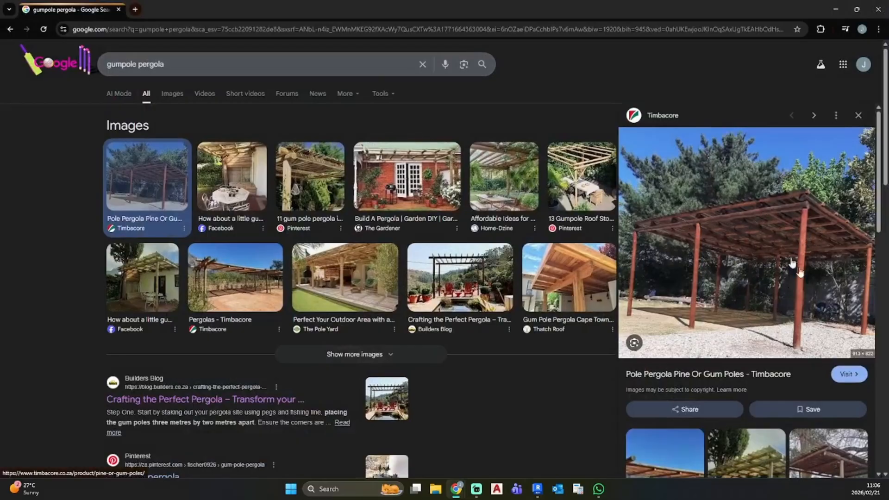
click(836, 9)
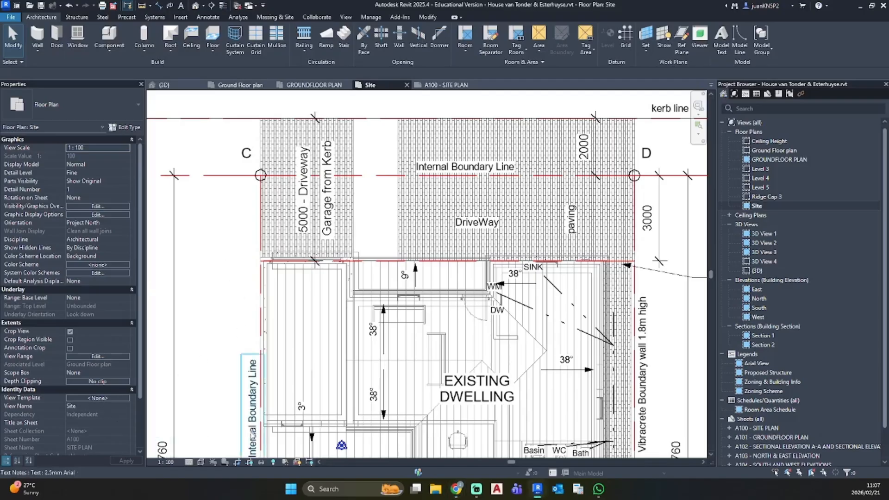
Step: Draw a horizontal reference plane along the outline edge in front of the garage, extending past the side boundary line
scroll(310, 296, up, 5)
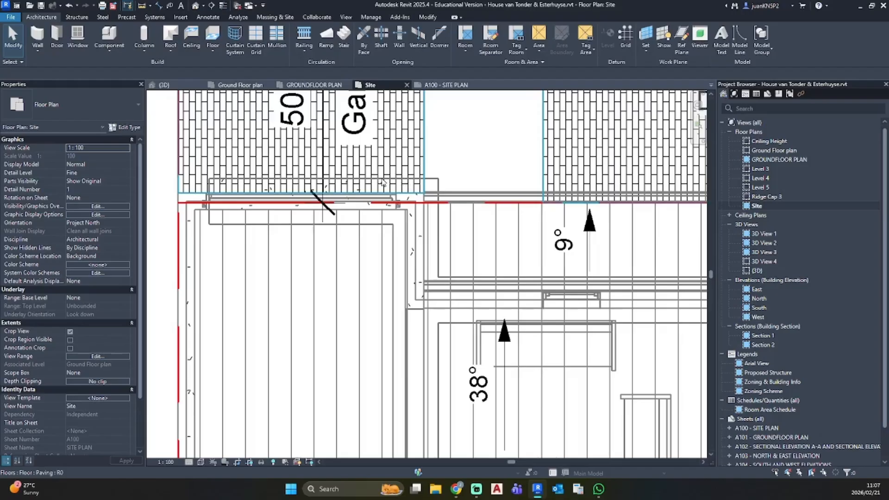
scroll(384, 185, down, 1)
middle_drag(387, 192, 362, 311)
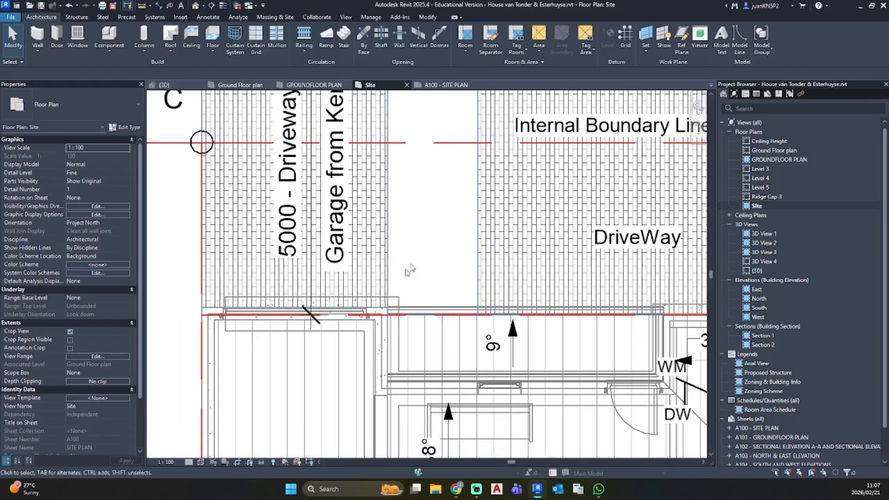
click(683, 47)
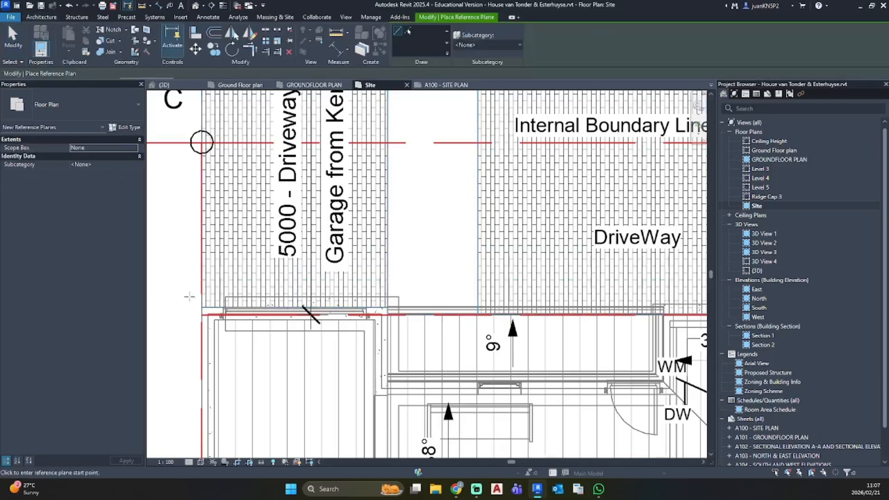
click(400, 295)
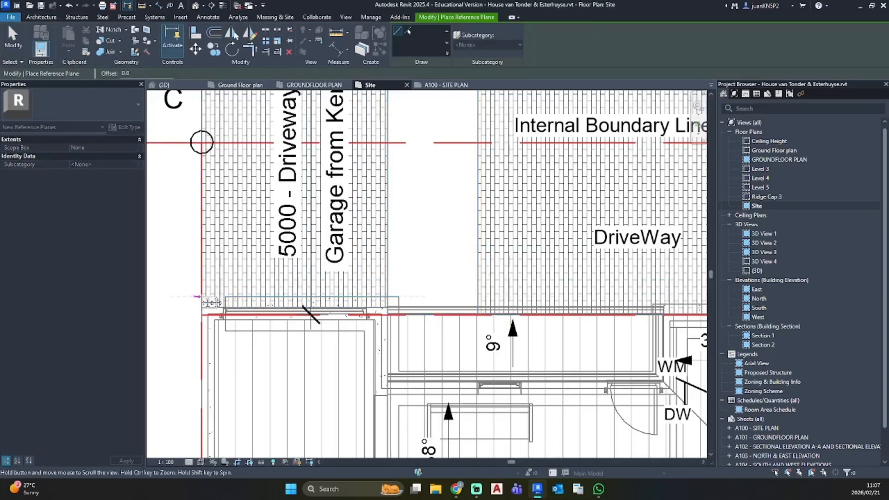
middle_drag(204, 298, 428, 303)
click(278, 300)
key(Escape)
Step: Name the new reference plane Foundation Line
click(304, 302)
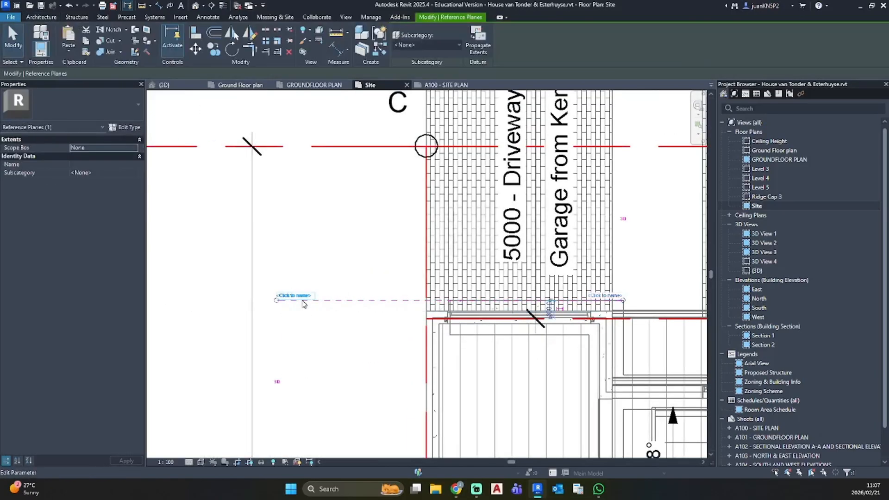
click(297, 296)
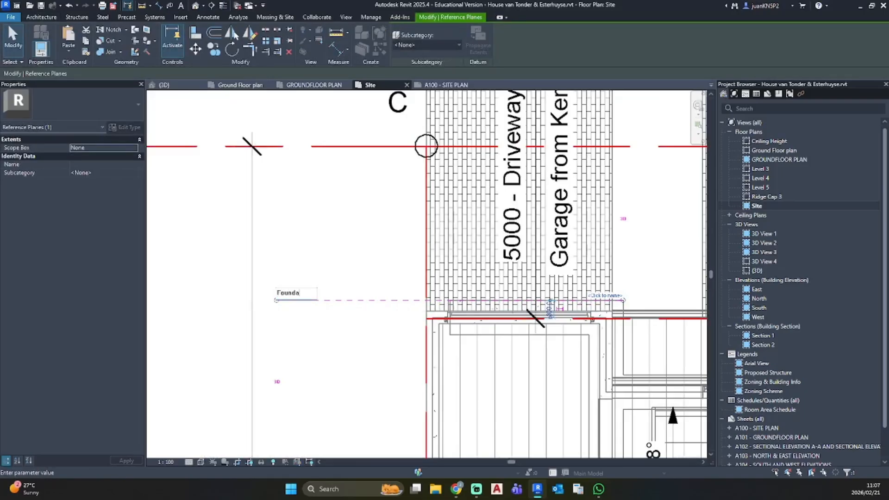
text(Foundation)
key(Return)
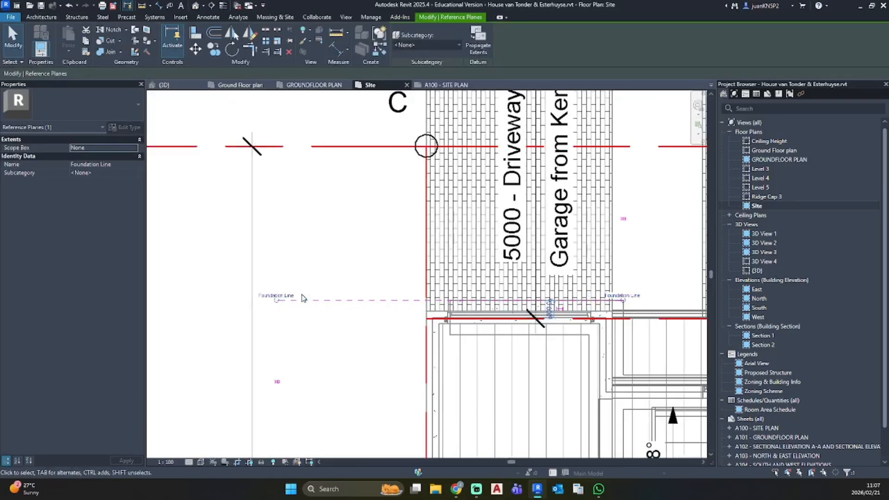
Step: Extend the Foundation Line reference plane across the full width of the property, past boundary corner D
key(Escape)
click(318, 300)
scroll(323, 297, down, 4)
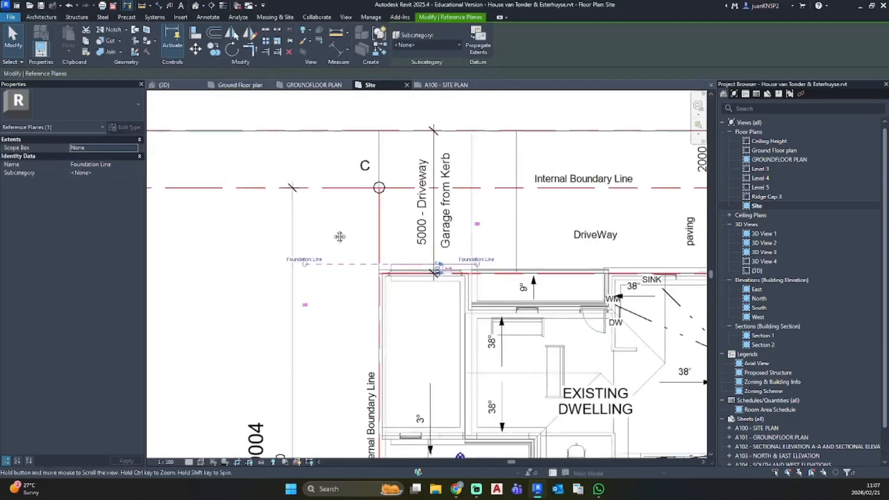
drag(325, 245, 704, 237)
key(Escape)
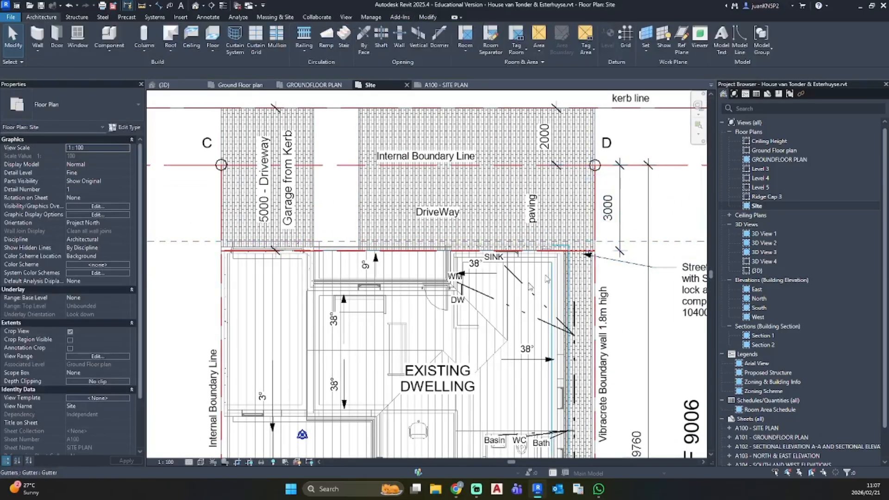
Step: Switch to the browser and examine the gumpole pergola results and the Builders article for pole spacing, hole depth and timber sizes
scroll(193, 256, down, 1)
middle_drag(193, 256, 264, 262)
scroll(293, 250, up, 3)
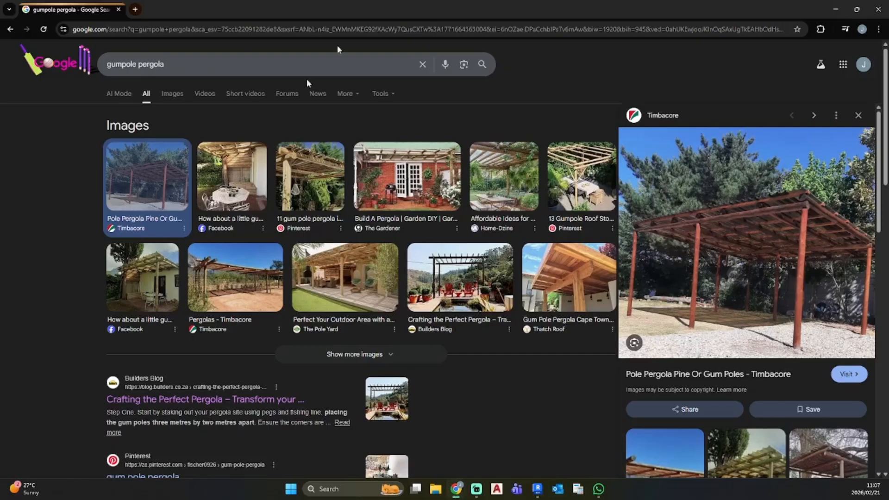
drag(104, 9, 0, 51)
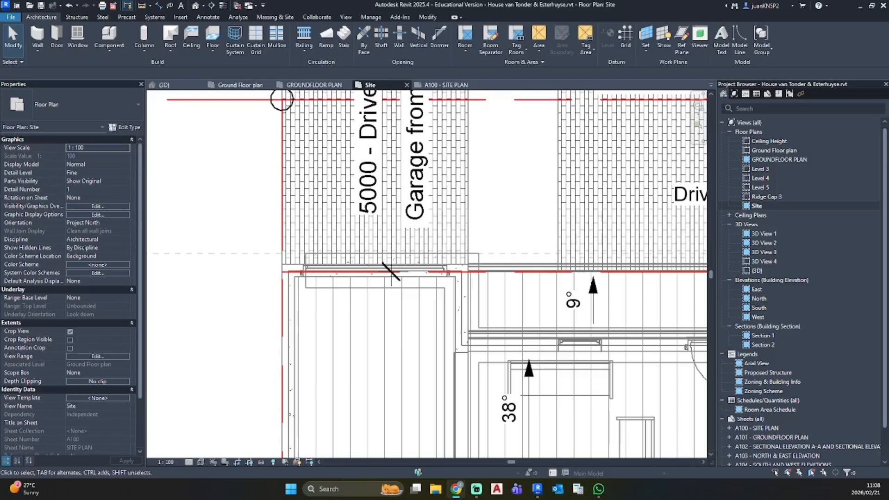
drag(1, 185, 476, 4)
scroll(390, 304, down, 5)
scroll(389, 306, down, 10)
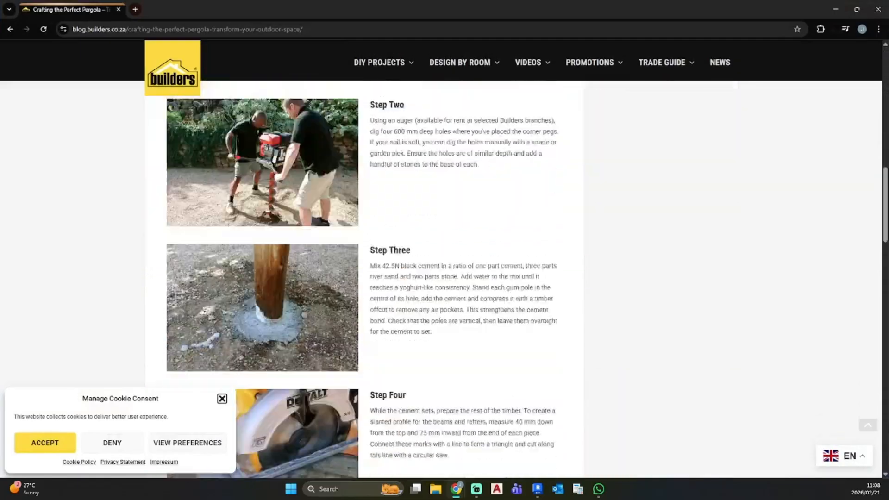
scroll(388, 306, up, 6)
scroll(389, 297, down, 20)
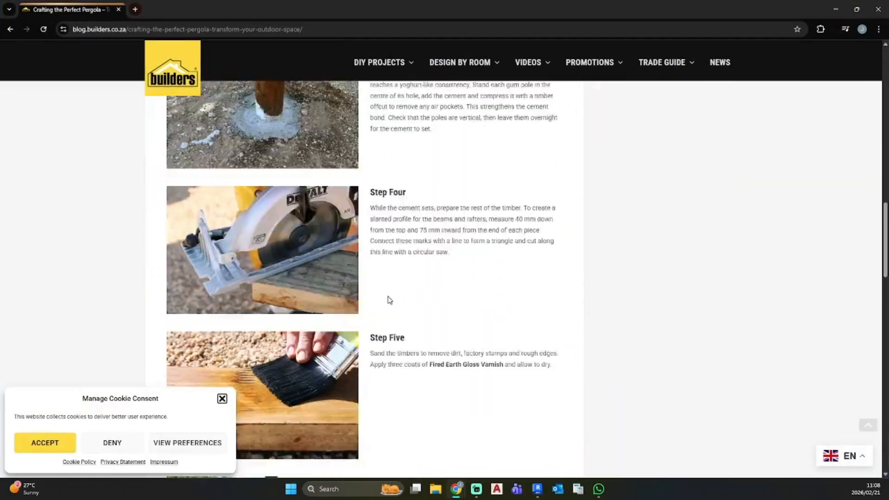
scroll(390, 297, up, 8)
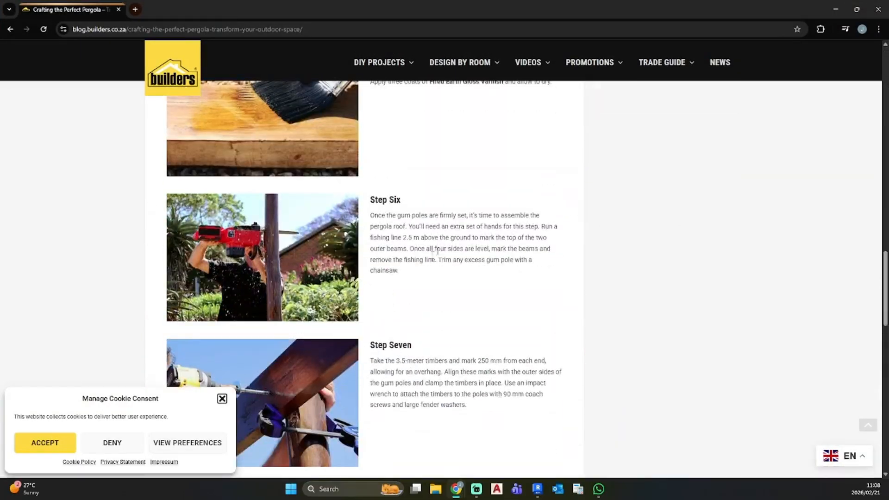
scroll(388, 280, up, 5)
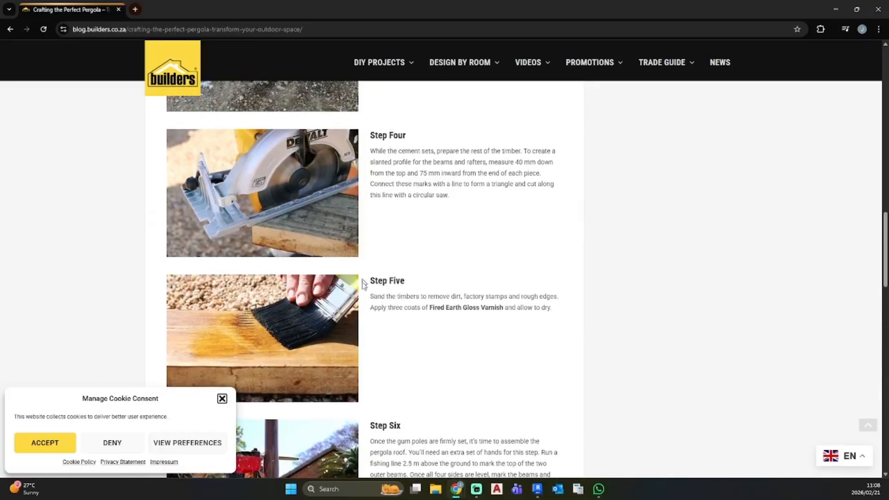
scroll(407, 336, up, 5)
scroll(359, 185, up, 5)
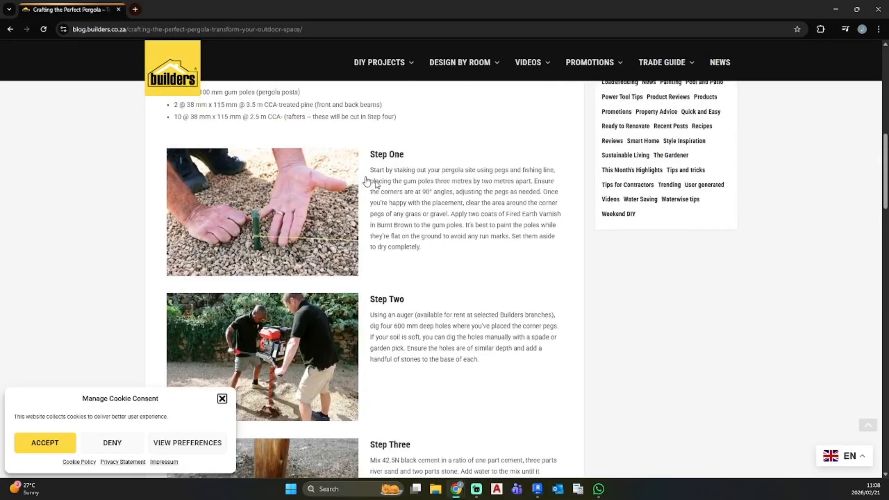
scroll(422, 244, up, 6)
scroll(379, 280, down, 9)
scroll(379, 280, down, 11)
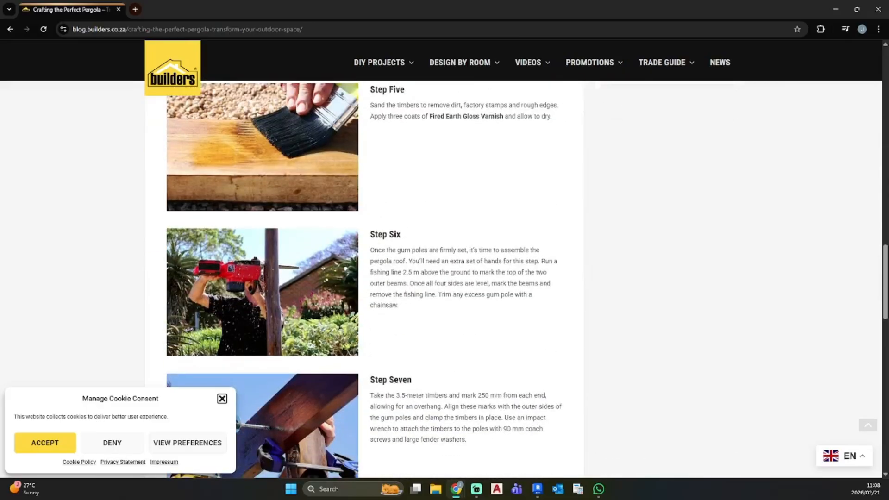
scroll(379, 280, up, 20)
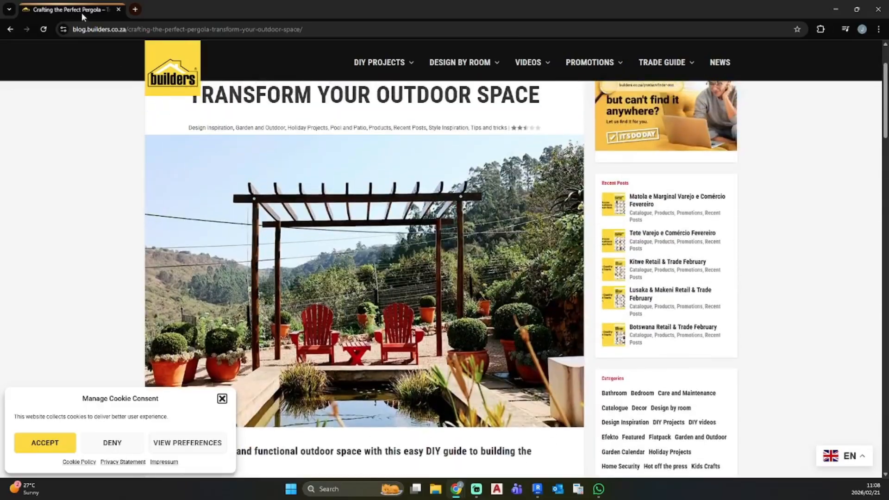
drag(82, 13, 81, 0)
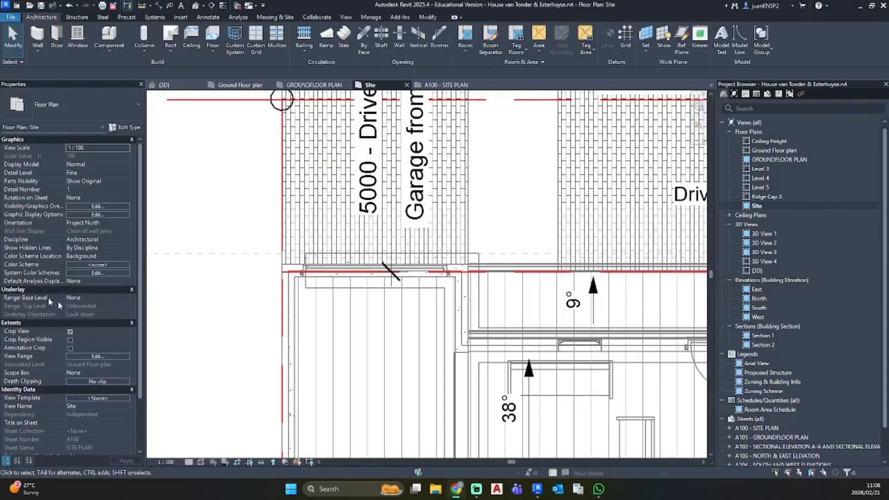
Step: Copy the Foundation Line reference plane towards the street, placing the copy just inside the internal boundary line
click(215, 254)
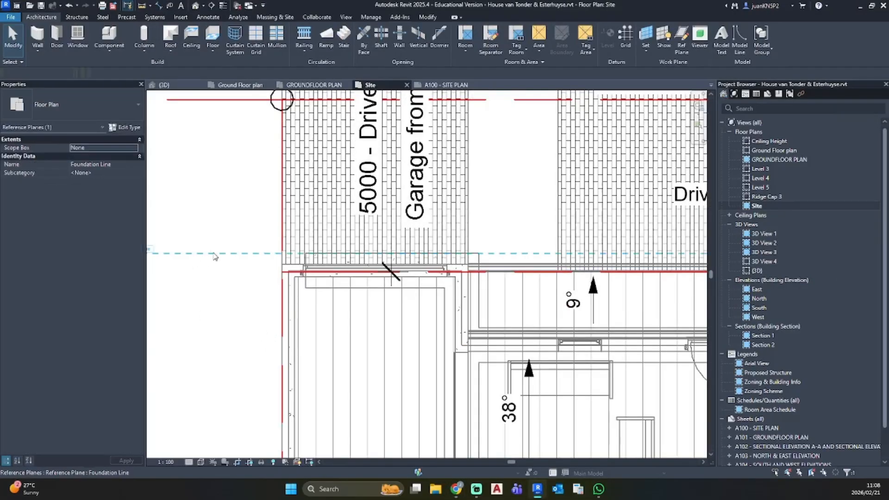
key(m)
key(v)
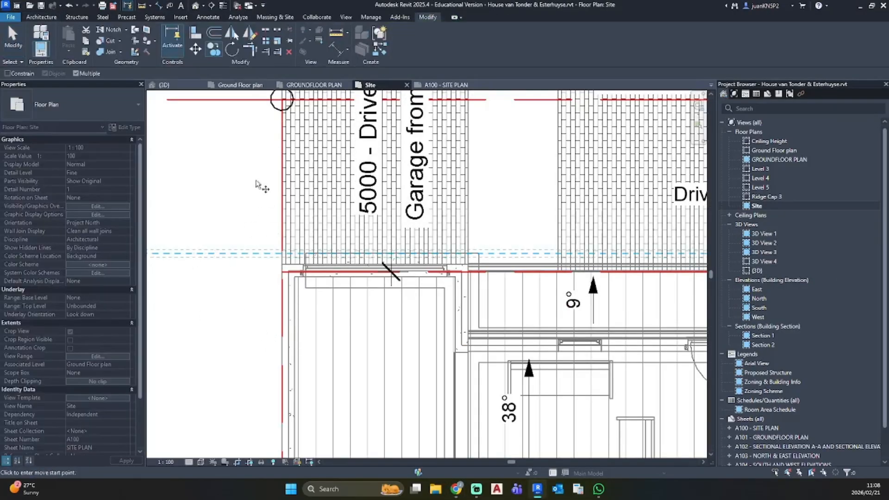
scroll(257, 184, down, 5)
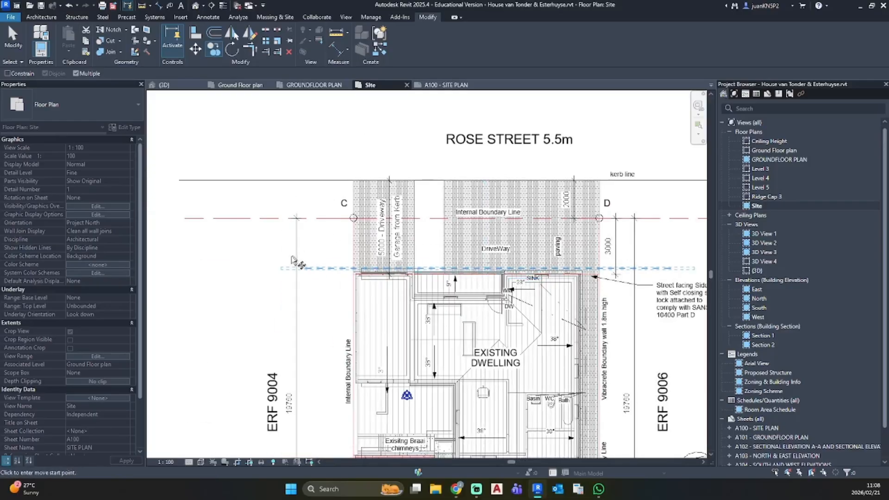
scroll(297, 263, up, 3)
click(366, 284)
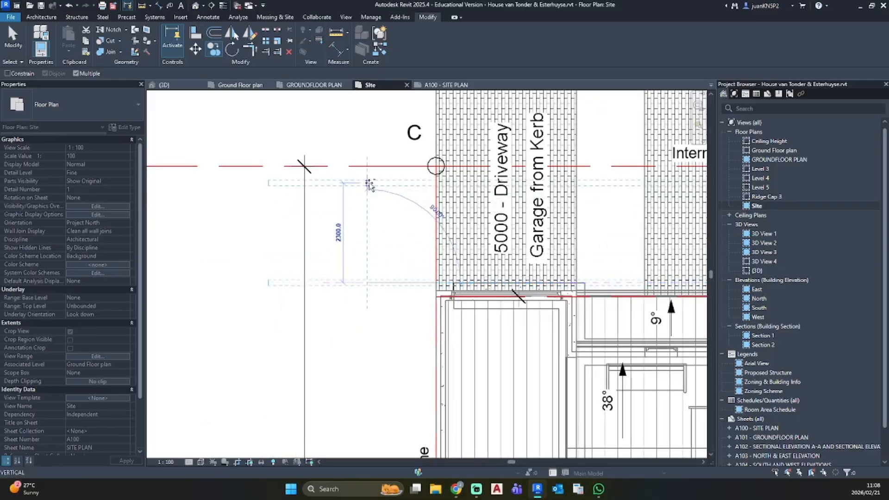
click(367, 179)
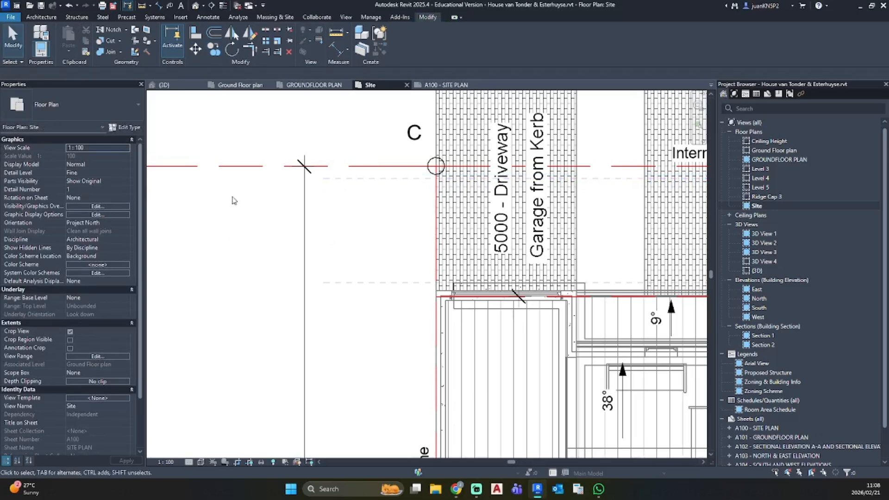
Step: Start placing a Concrete Round 300mm structural column in the driveway area of the site plan
middle_drag(459, 203, 136, 223)
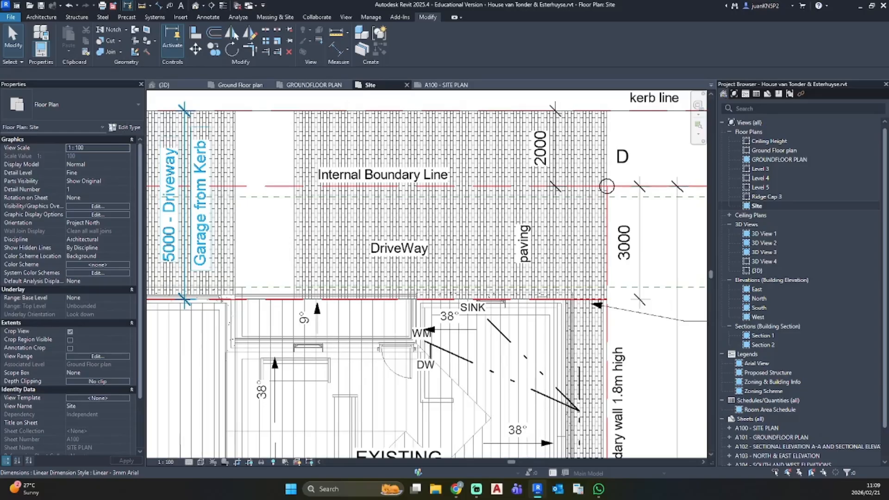
scroll(372, 254, down, 2)
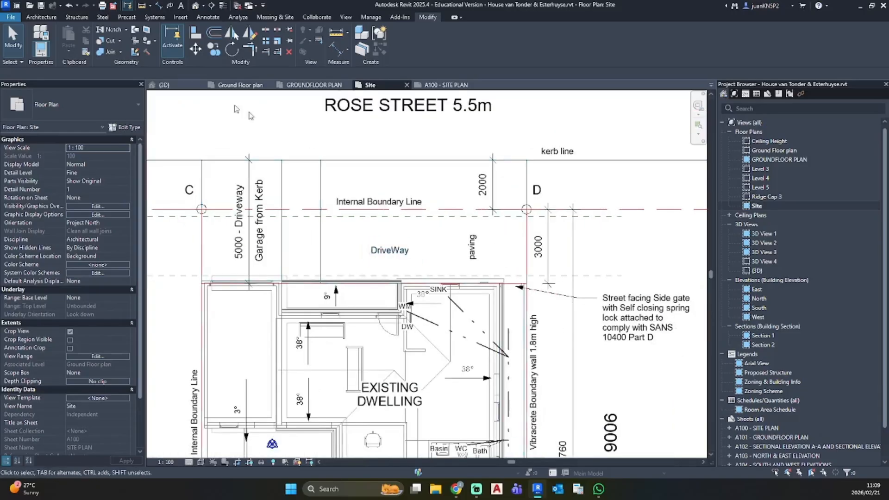
click(41, 17)
click(153, 39)
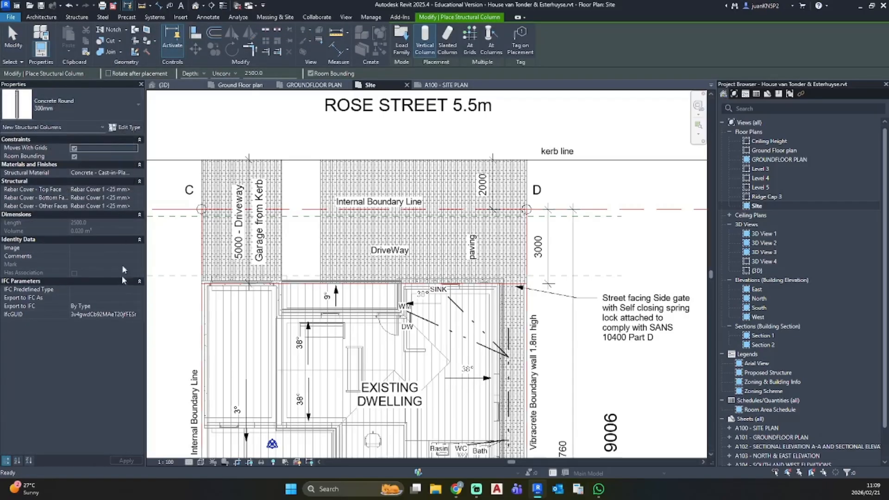
Step: Examine the type properties of the Concrete Round 300mm column, including its dimension and identity parameters
click(124, 126)
scroll(477, 245, down, 2)
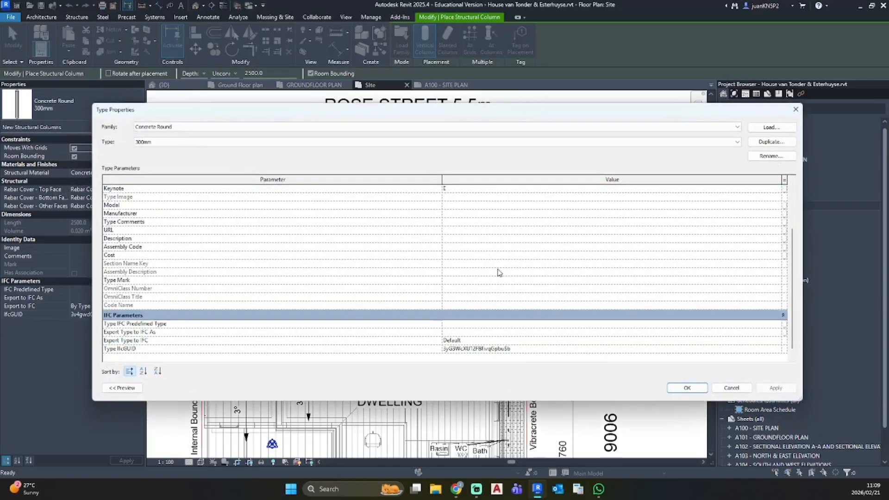
scroll(498, 275, up, 2)
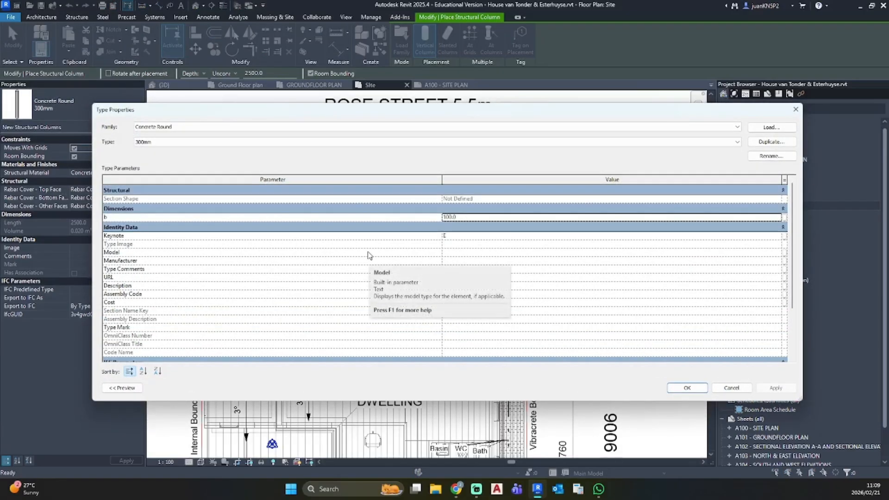
scroll(131, 332, down, 2)
scroll(132, 330, up, 2)
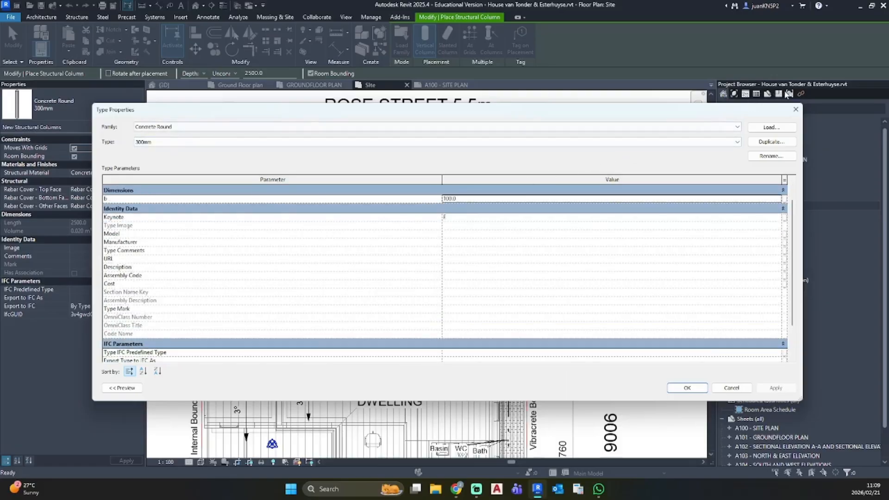
click(796, 109)
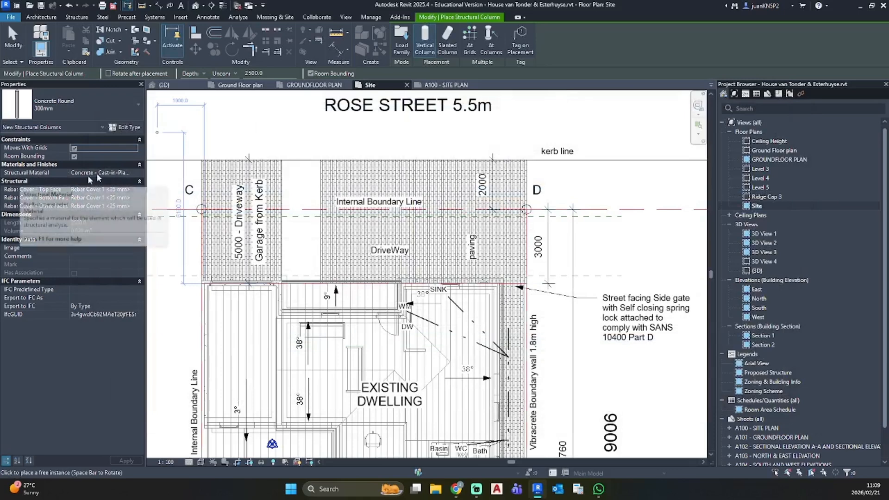
Step: Choose Wood - Teak from the project materials as the structural material for the new round columns
click(136, 175)
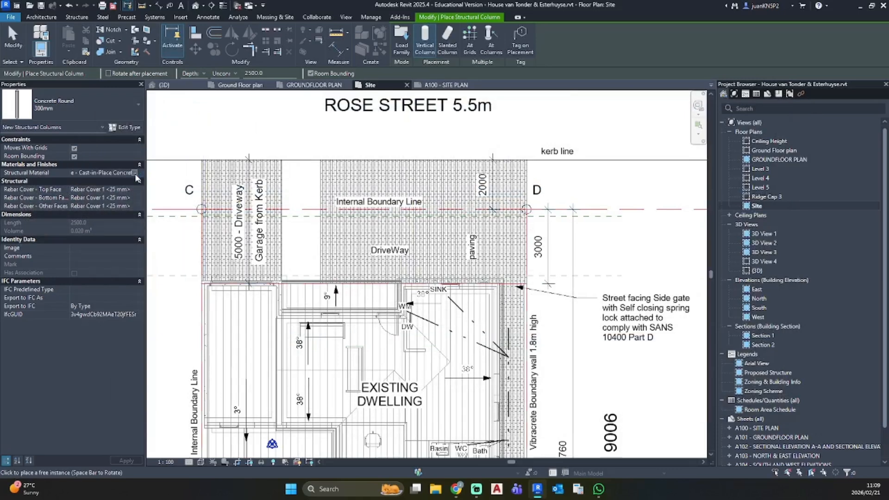
click(134, 173)
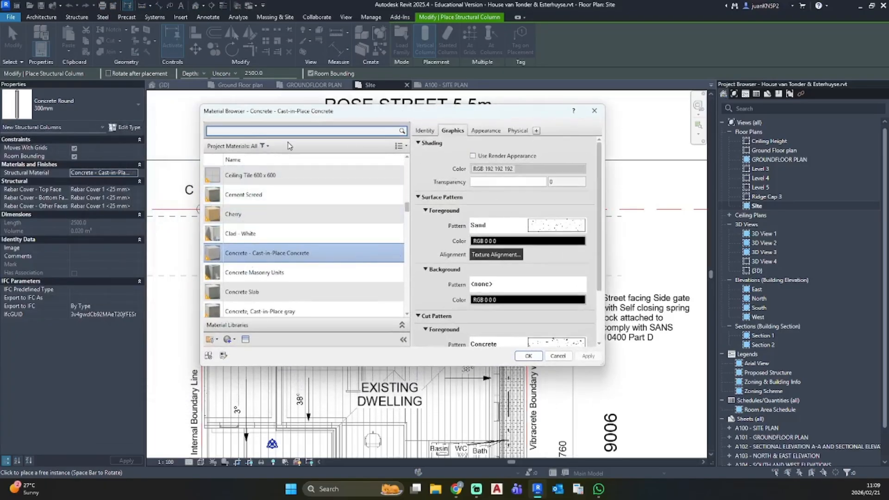
scroll(333, 251, down, 10)
scroll(333, 250, down, 10)
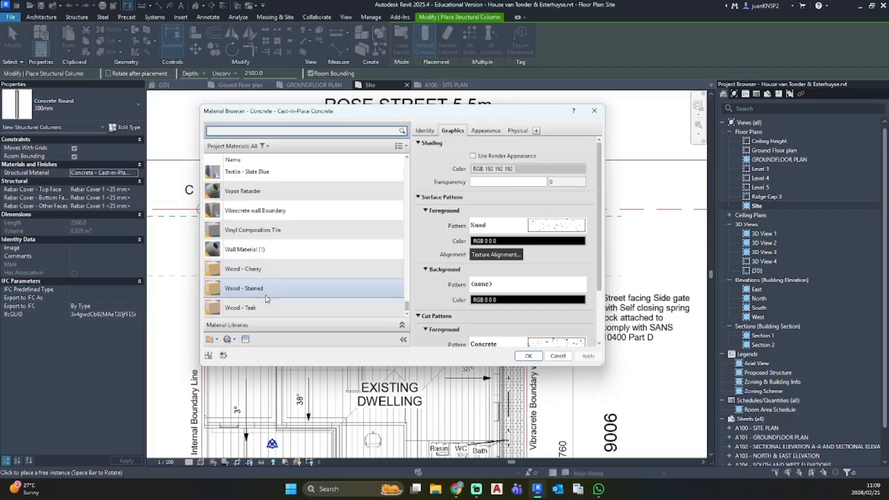
click(255, 308)
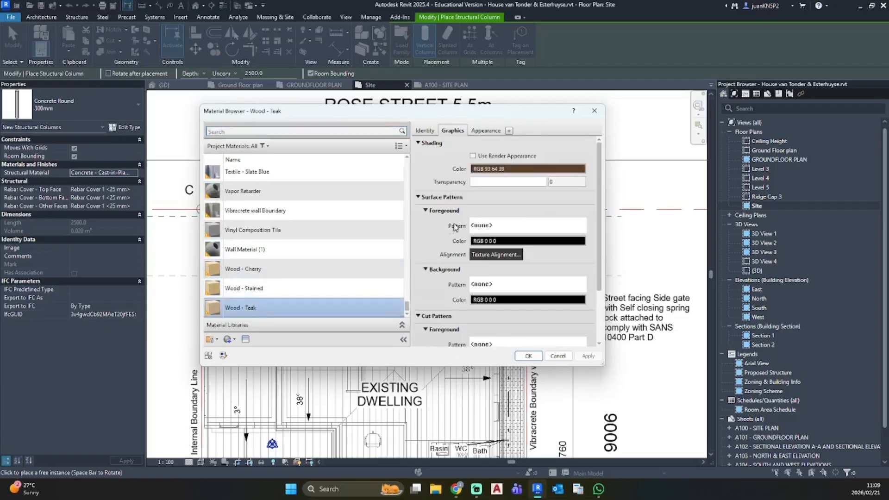
Step: Give the Wood - Teak surface foreground a solid fill pattern in light yellow, RGB 255 255 128
click(517, 225)
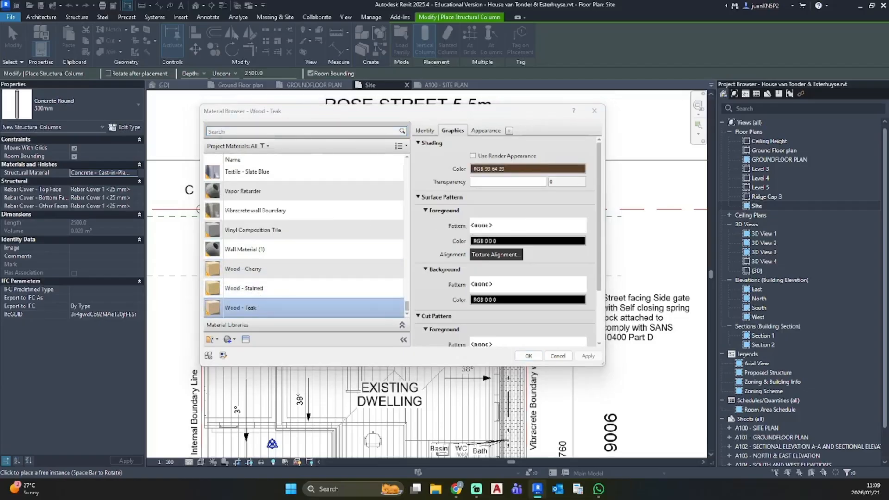
click(336, 230)
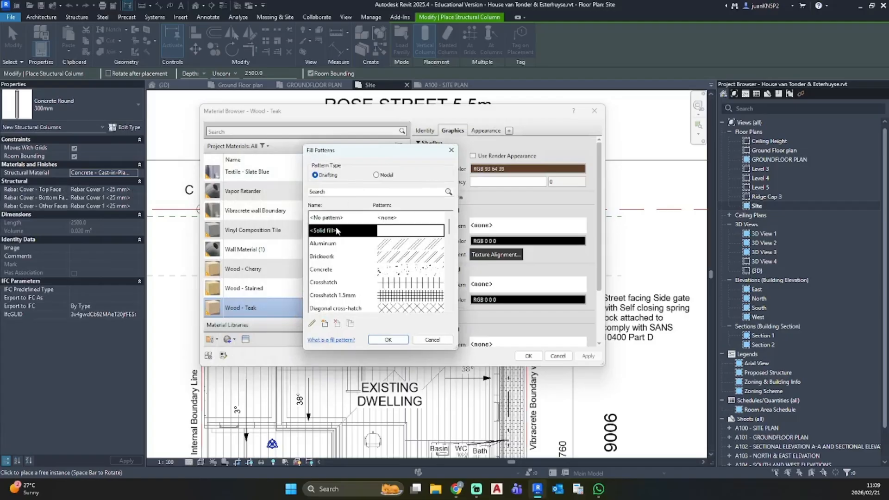
click(388, 339)
click(556, 240)
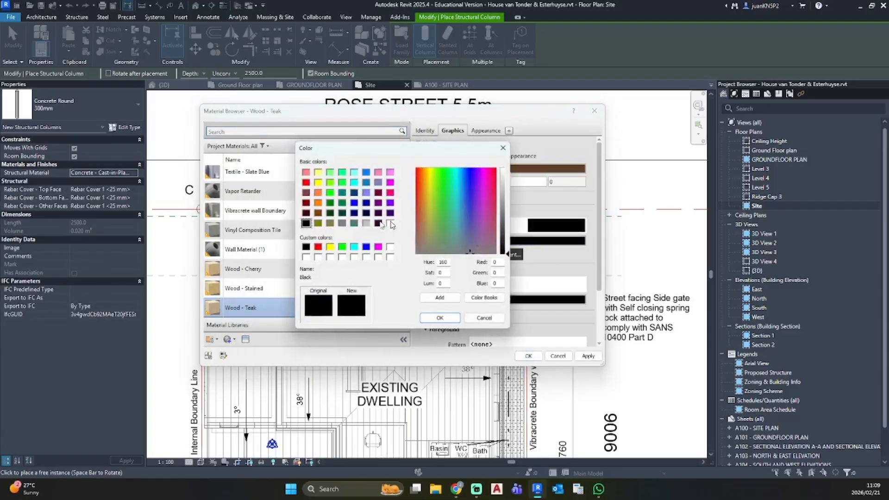
click(318, 173)
click(440, 318)
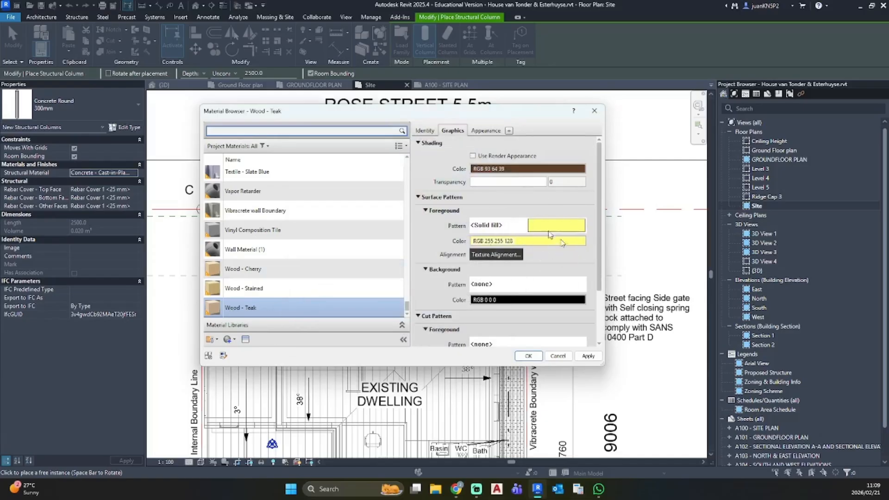
Step: Give the Wood - Teak cut foreground a solid fill in yellow, RGB 255 255 0, and accept the material changes
scroll(512, 278, down, 1)
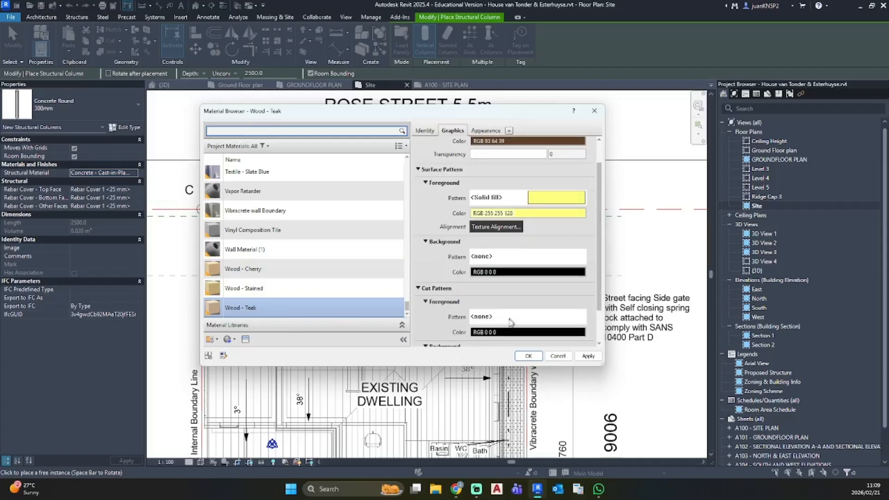
click(505, 315)
click(323, 234)
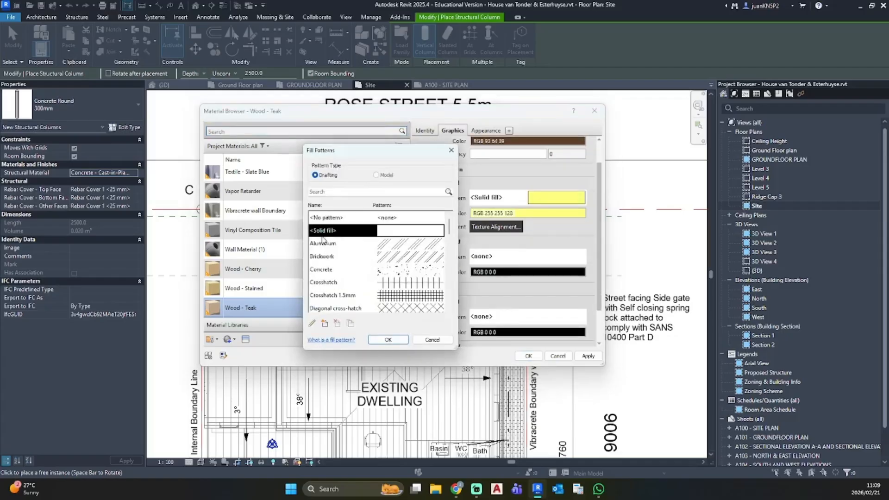
click(383, 341)
click(528, 332)
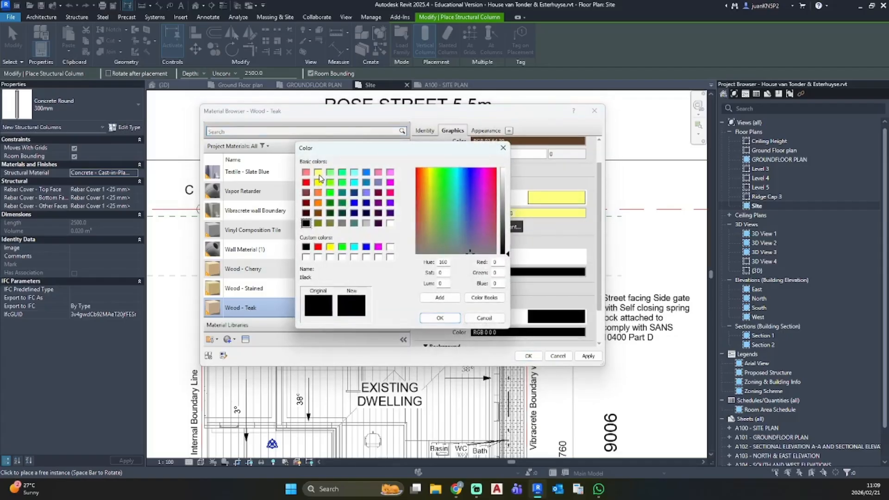
click(318, 182)
click(440, 318)
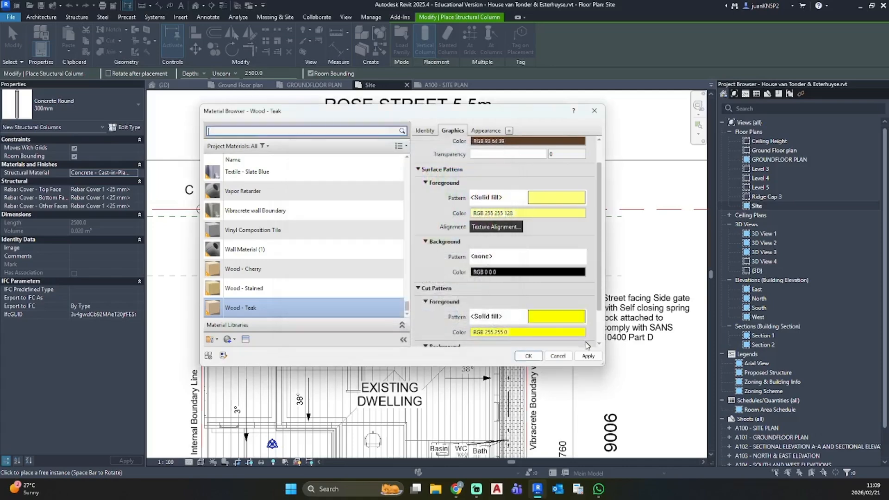
click(589, 356)
click(529, 356)
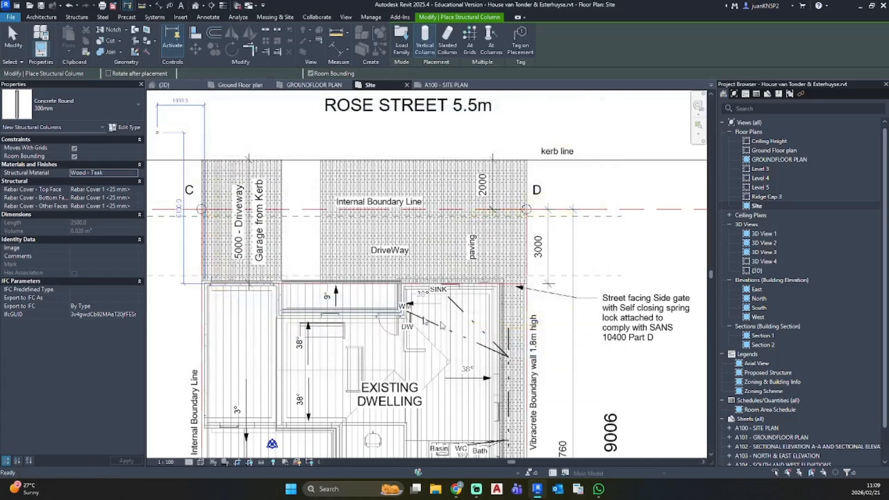
Step: Set a smaller diameter b in the type properties of the Concrete Round column
scroll(218, 267, up, 5)
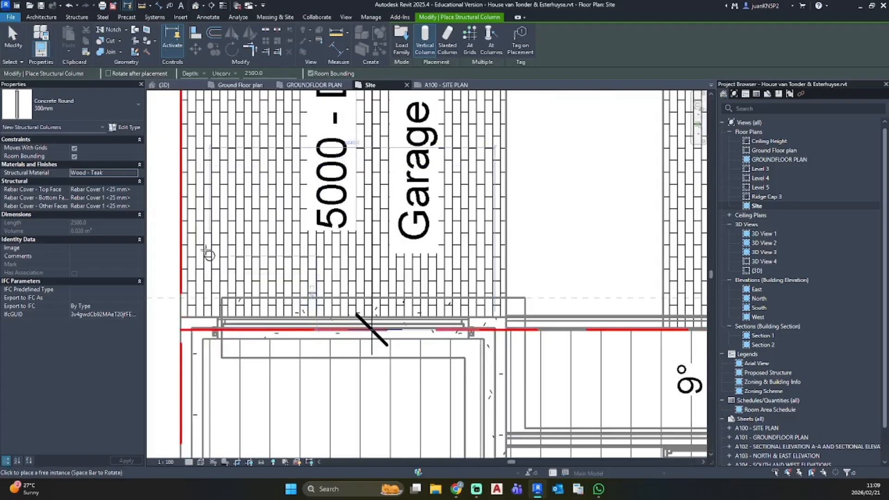
click(123, 129)
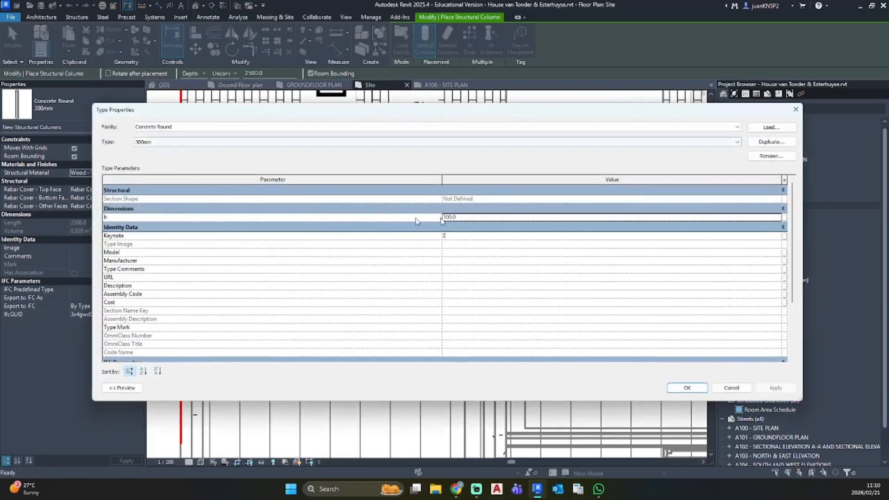
click(453, 218)
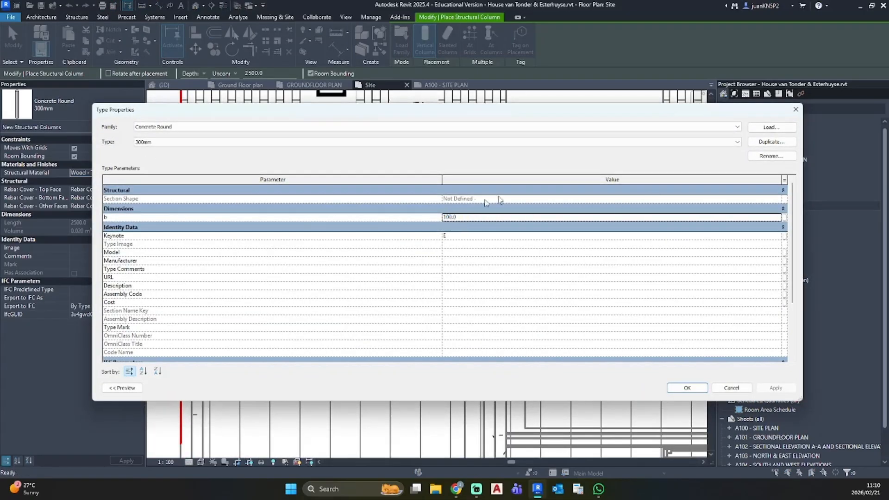
double_click(457, 218)
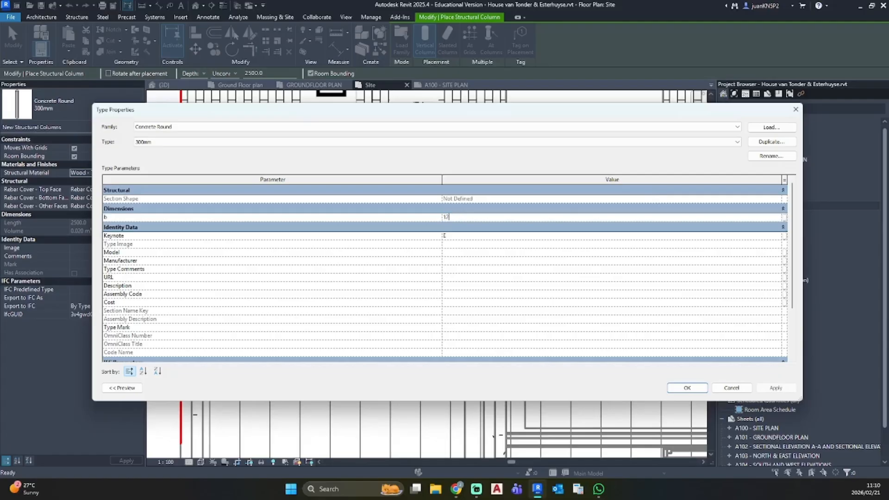
key(Return)
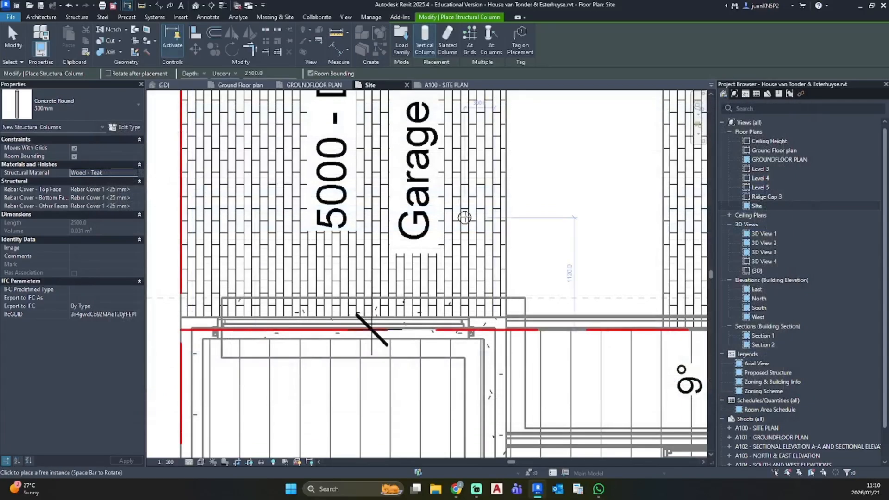
Step: Place one round teak column on the driveway paving, near the garage corner just inside the side boundary line
scroll(183, 294, up, 2)
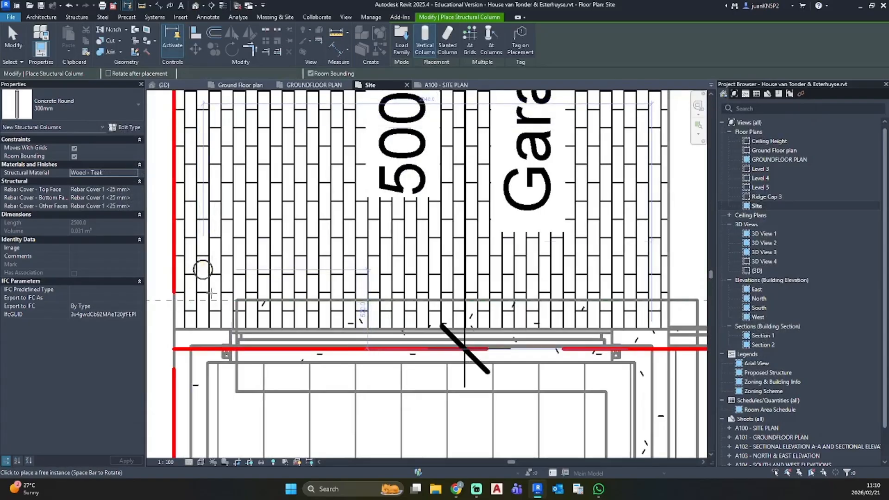
click(203, 268)
key(Escape)
click(212, 272)
key(Escape)
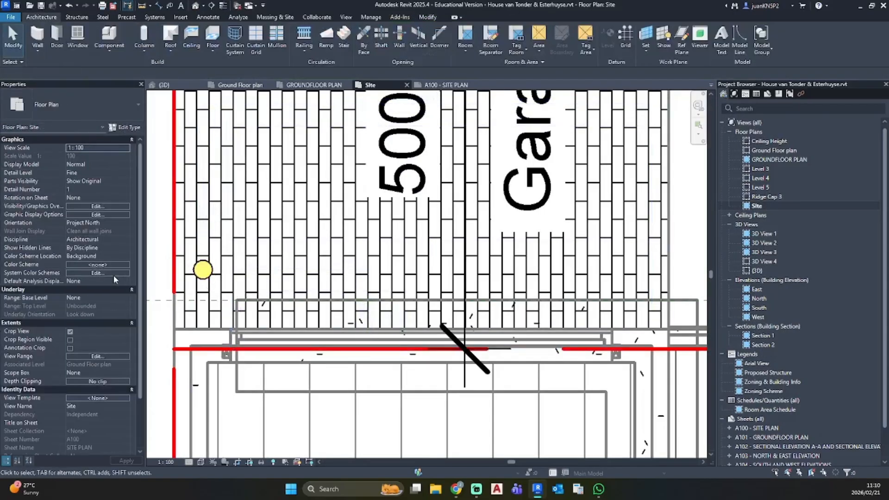
Step: Check the Site view's phase settings, and examine the existing roof's phasing and the new column in the default 3D view
scroll(106, 286, down, 3)
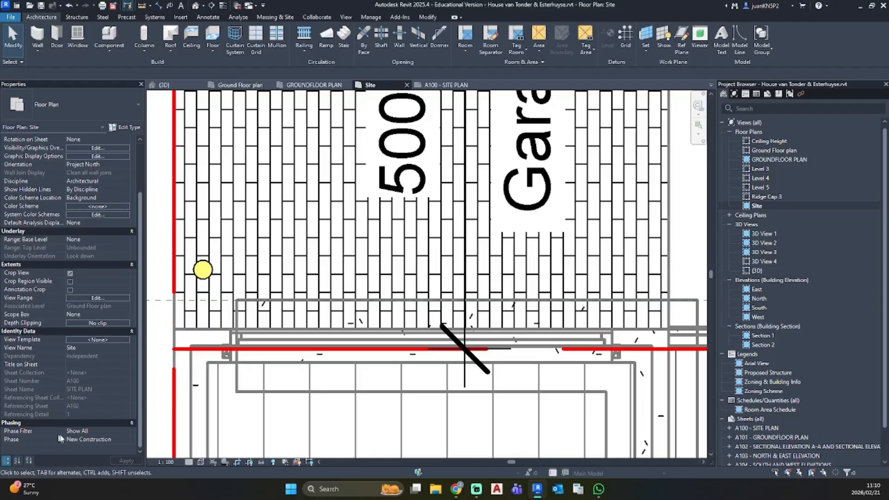
click(198, 5)
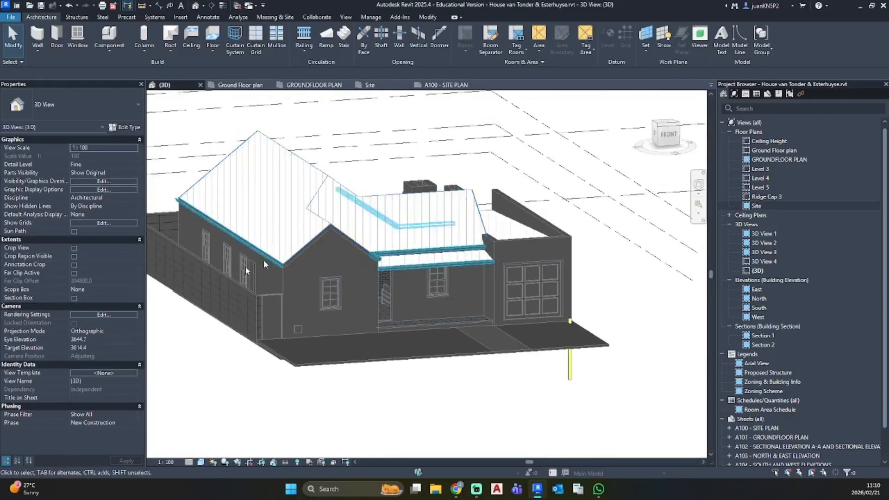
click(287, 263)
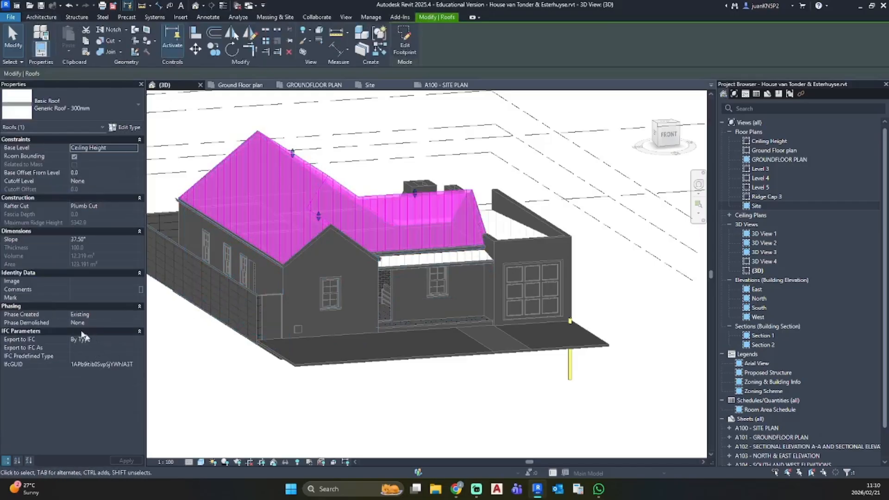
click(427, 409)
mouse_move(426, 409)
shift+middle_down()
mouse_move(521, 391)
mouse_move(312, 374)
mouse_move(551, 413)
shift+middle_up()
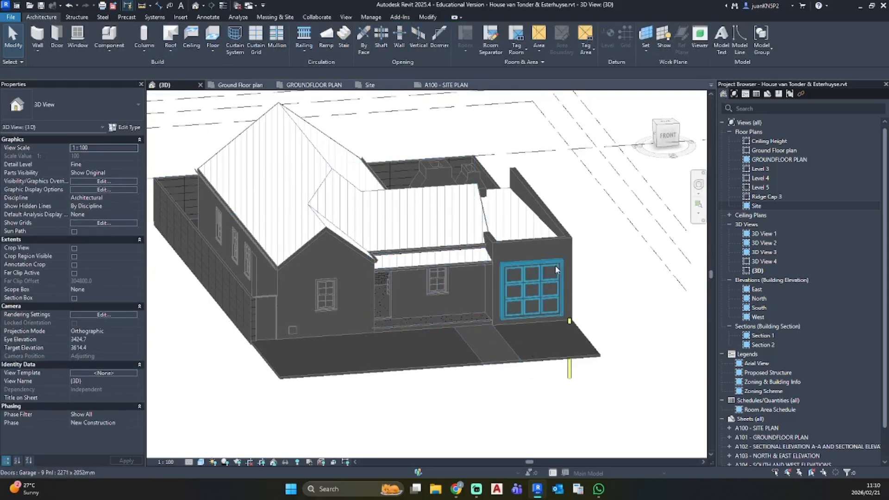
scroll(570, 360, up, 2)
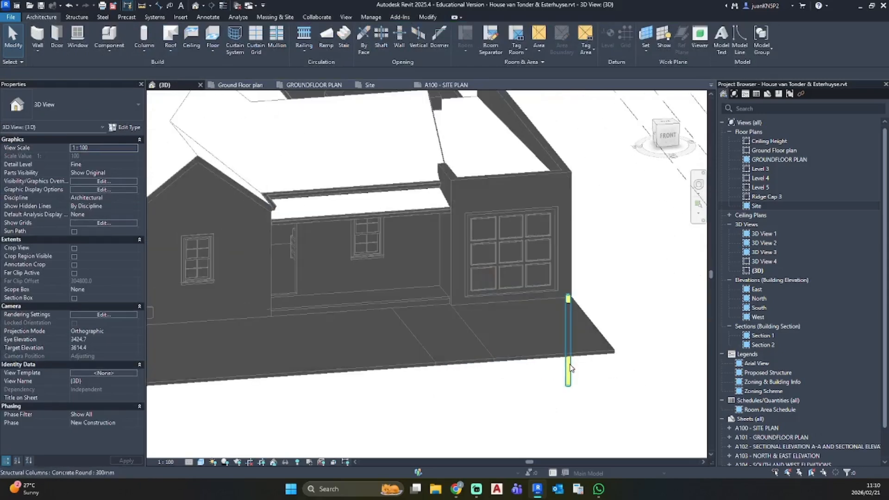
Step: Set the column's base offset to -800 and its top offset to 2500 from the Ground Floor plan level
click(569, 370)
shift+middle_drag(620, 363, 519, 362)
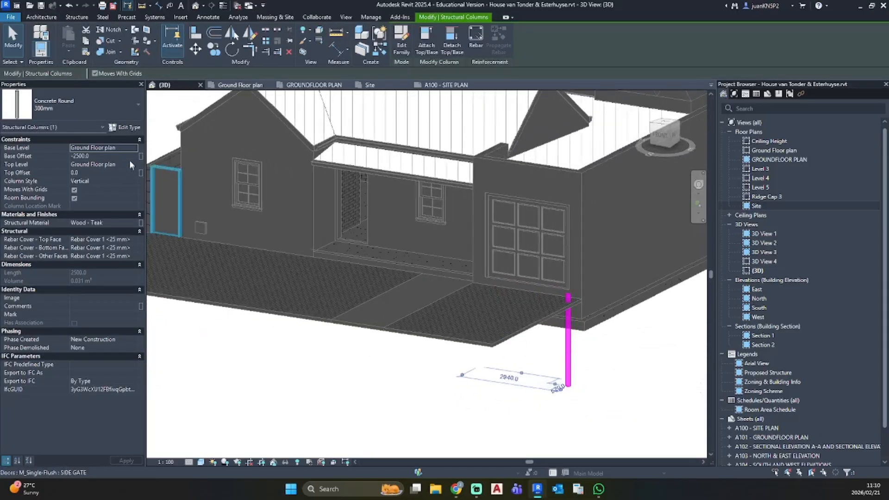
key(Tab)
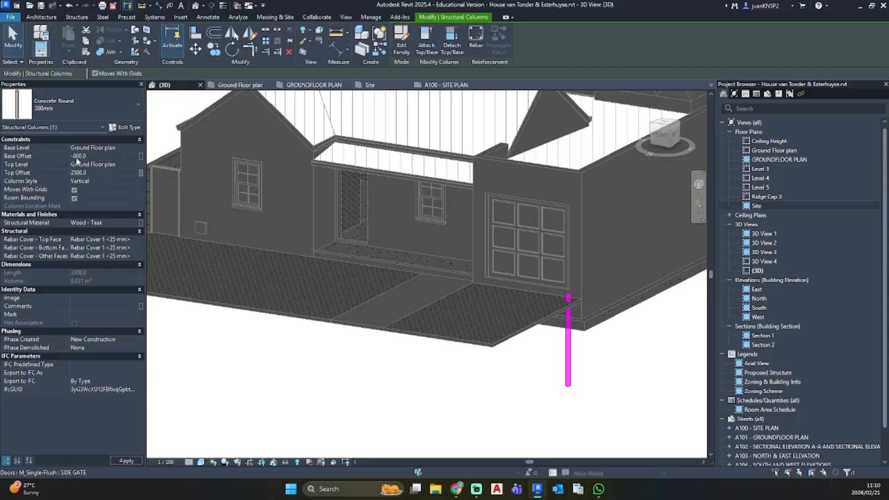
shift+middle_drag(607, 344, 482, 287)
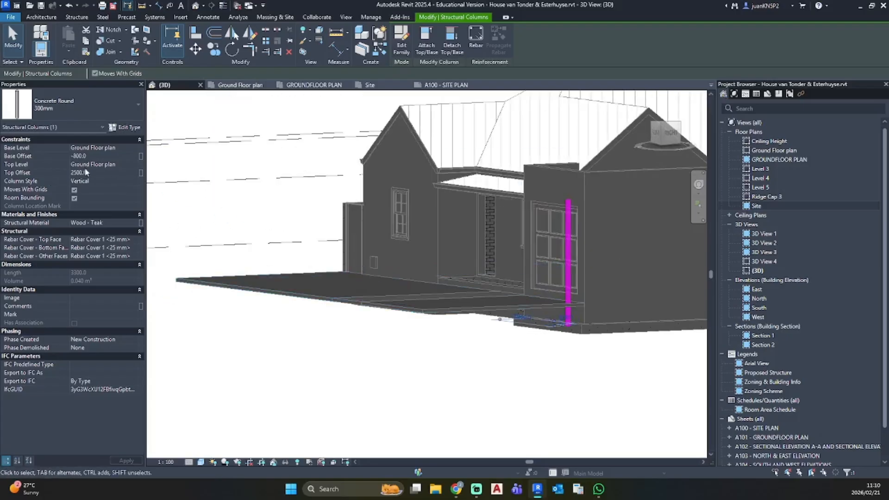
Step: Examine the paving floor's level offset and how the column's base passes through the paving in the 3D view
click(508, 305)
scroll(496, 339, up, 5)
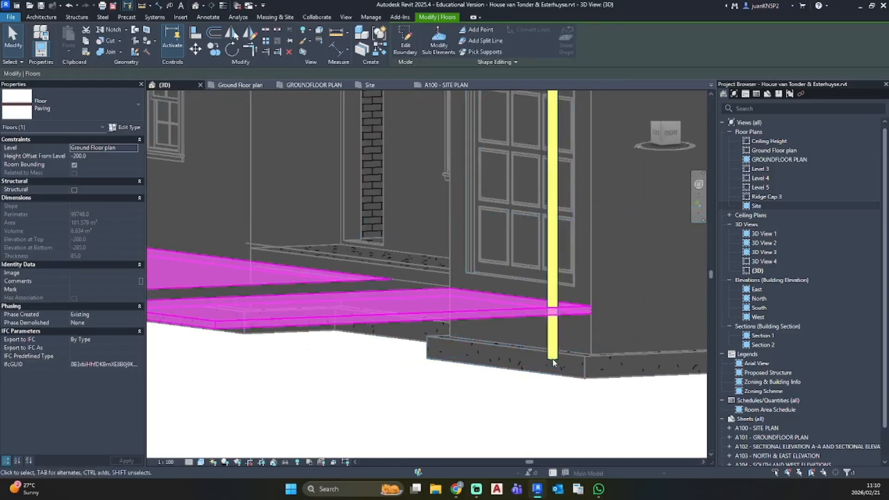
key(Escape)
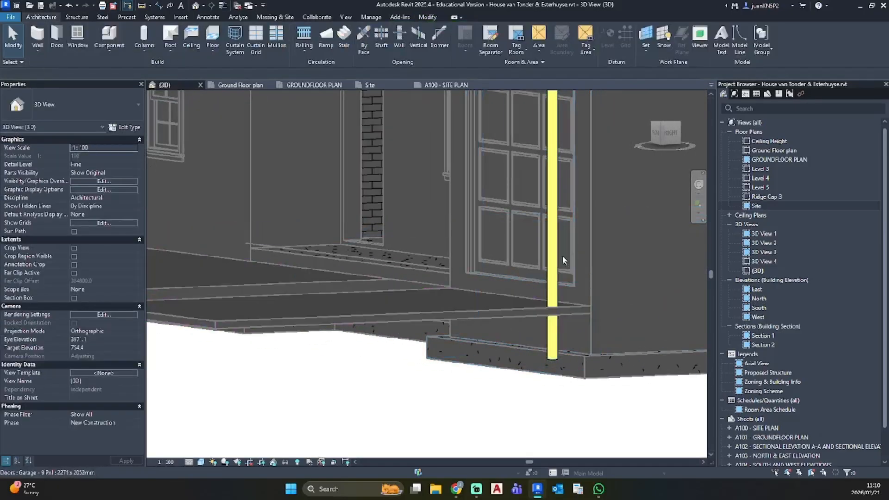
click(555, 318)
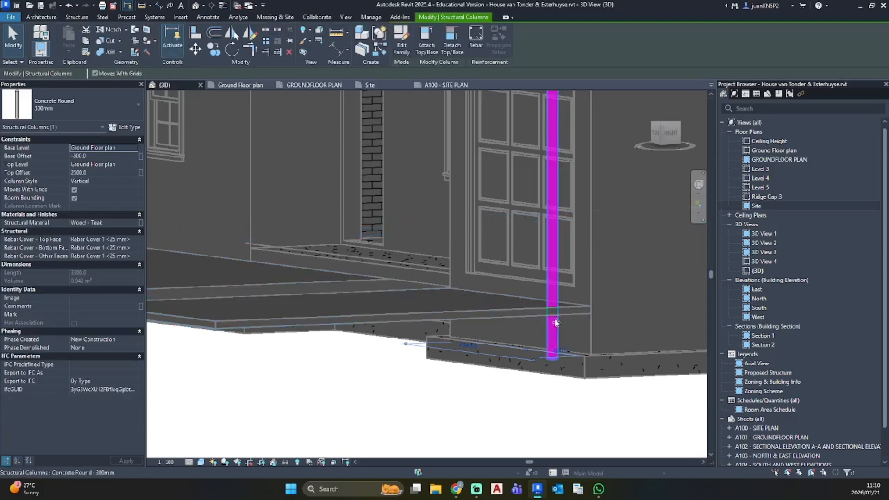
scroll(285, 264, down, 3)
click(375, 359)
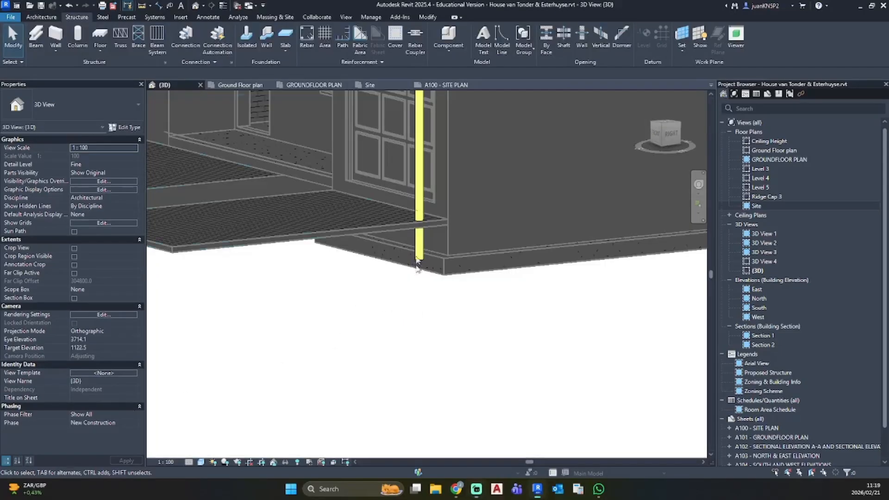
mouse_move(456, 304)
shift+middle_down()
mouse_move(447, 318)
mouse_move(414, 298)
mouse_move(430, 245)
mouse_move(421, 298)
mouse_move(453, 331)
shift+middle_up()
Step: Open the Site floor plan and set its visual style to Hidden Line
double_click(756, 206)
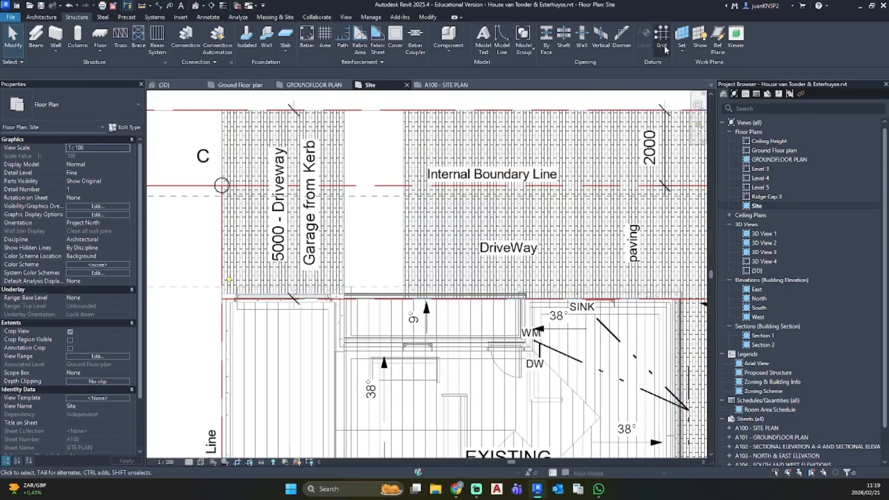
click(717, 40)
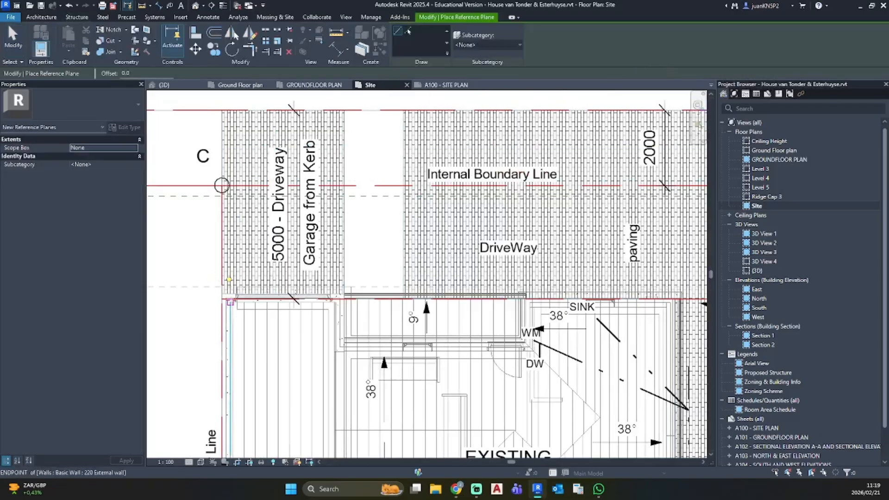
scroll(226, 300, up, 6)
key(Escape)
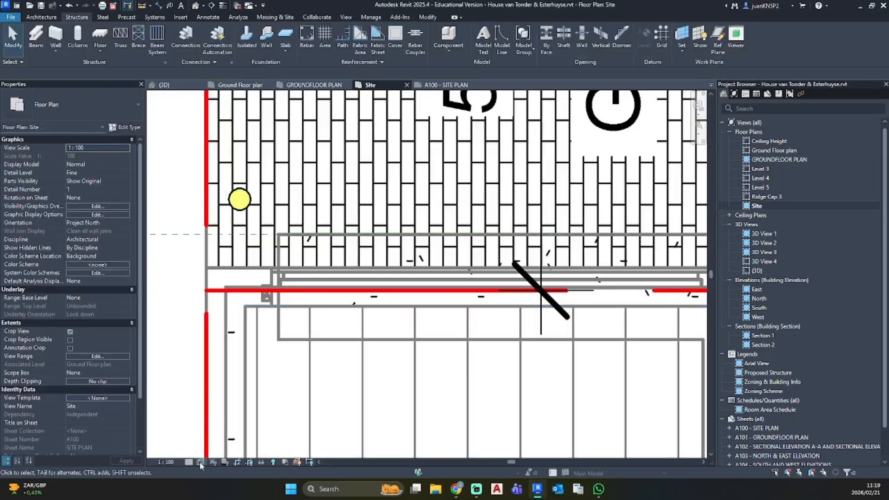
click(200, 462)
click(217, 415)
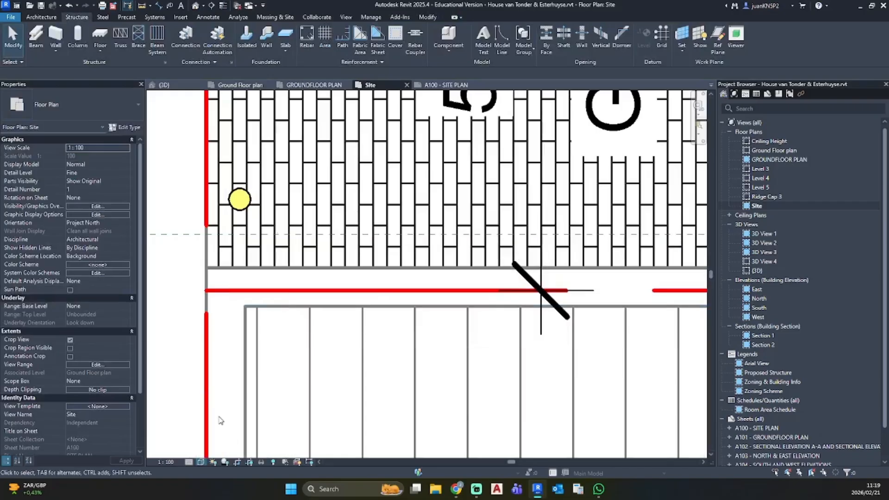
scroll(248, 371, down, 3)
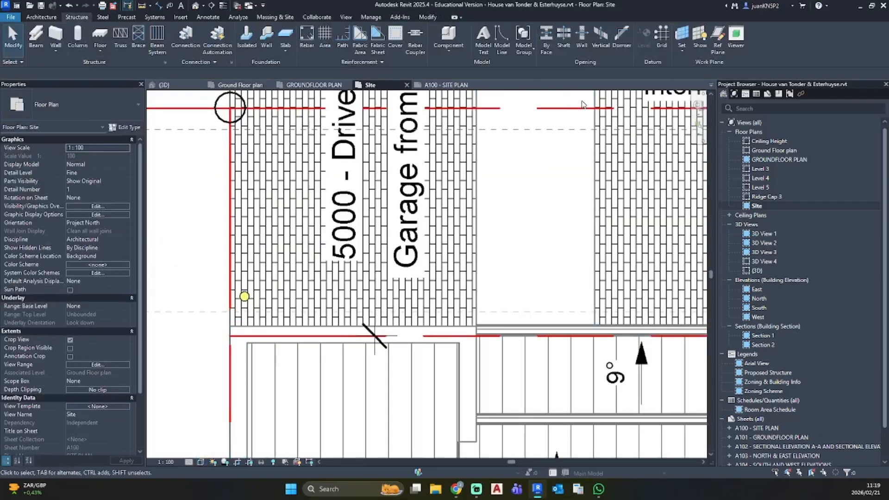
Step: Draw a vertical reference plane along the centre of the garage's outer side wall, running across the driveway past the kerb line
click(718, 37)
click(238, 348)
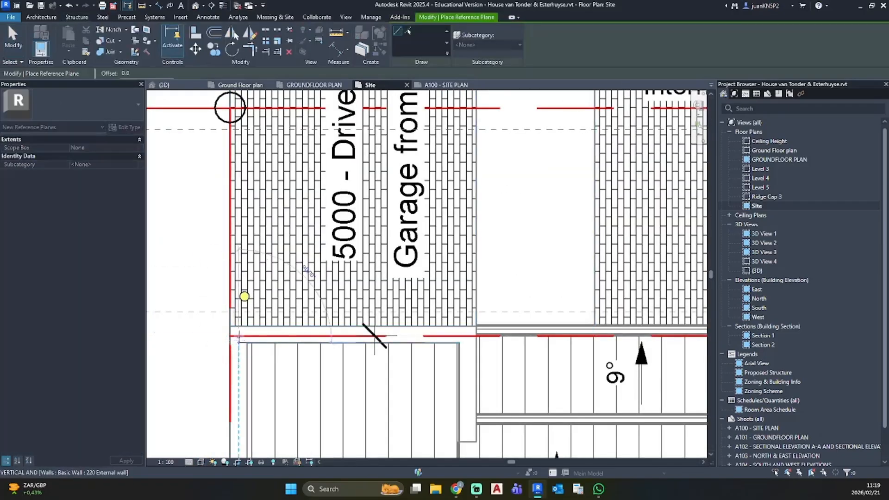
scroll(213, 259, down, 3)
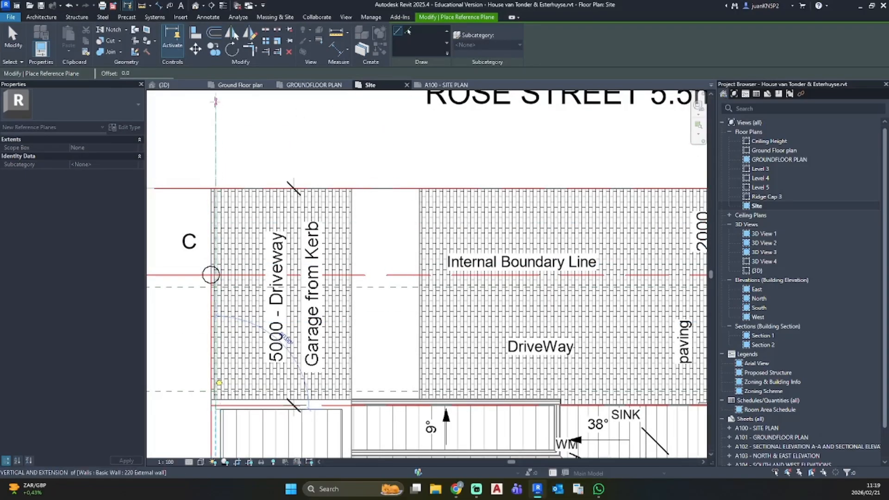
click(216, 101)
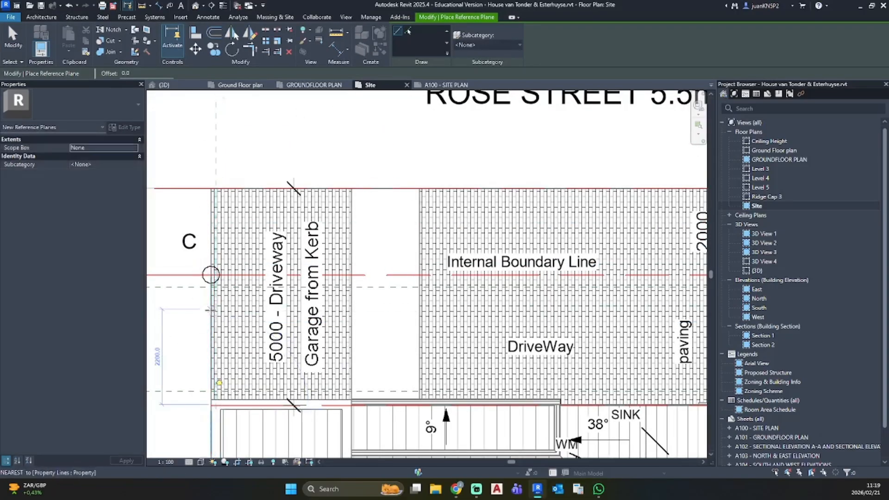
key(Escape)
key(Escape)
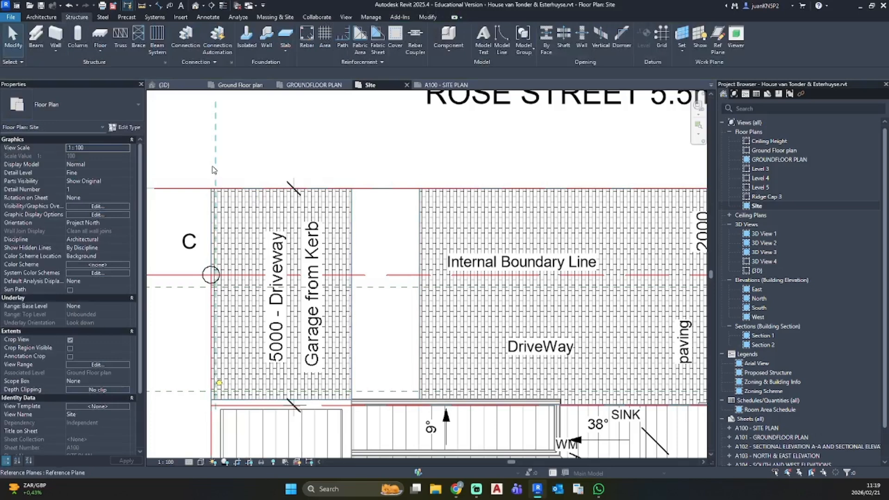
click(216, 170)
Step: Draw a horizontal reference plane along the house's front wall, from the garage's outer corner to the far corner beside the side gate
key(r)
key(p)
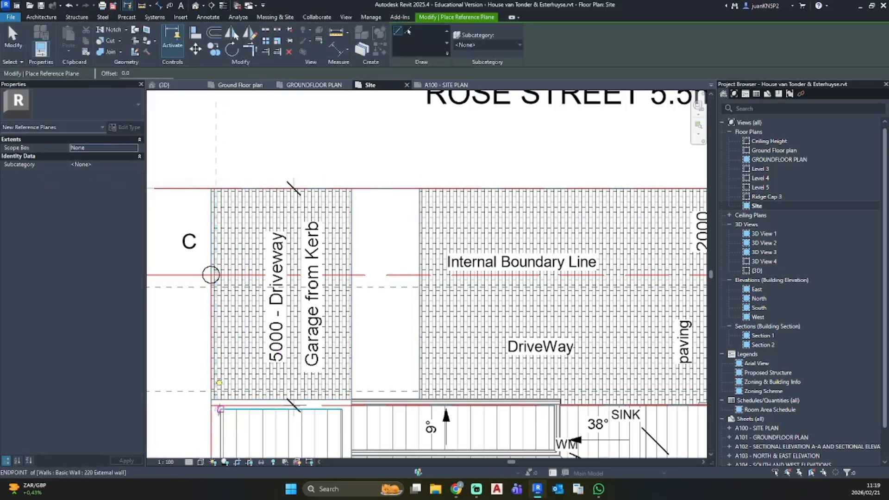
click(216, 409)
middle_drag(648, 407, 250, 315)
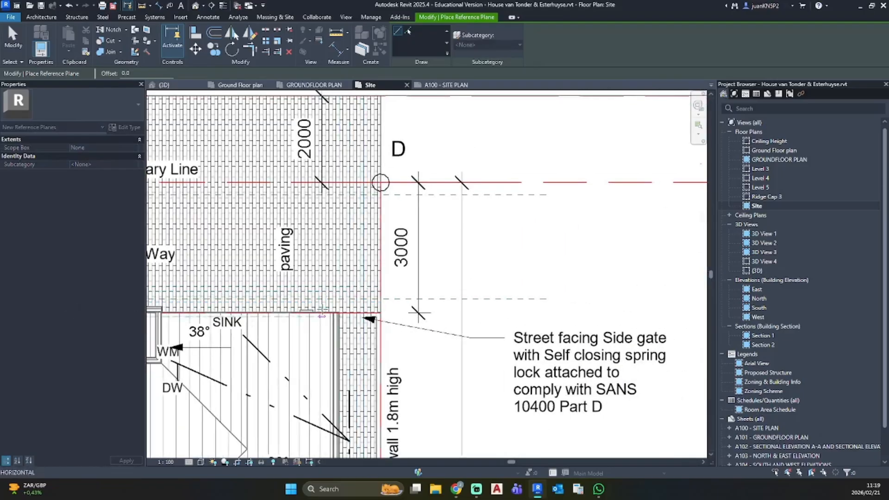
scroll(339, 323, up, 3)
click(334, 323)
scroll(387, 312, down, 4)
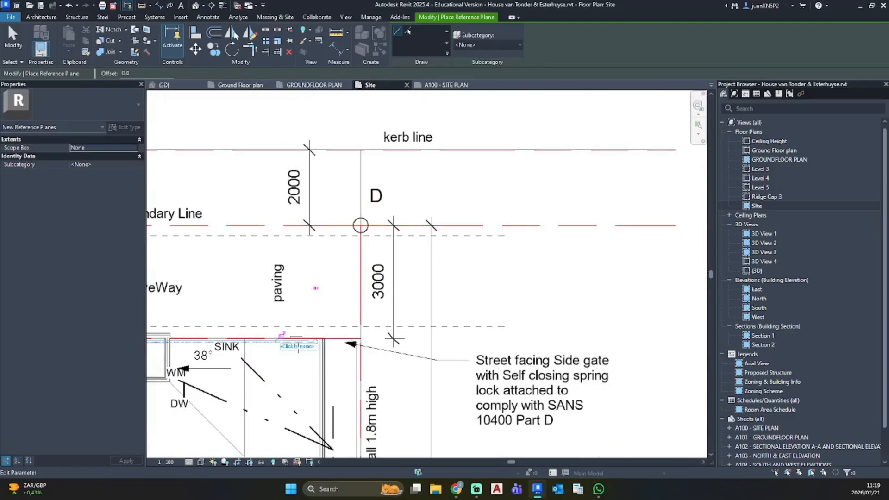
key(Escape)
key(Escape)
Step: Draw a second vertical reference plane from the house's front corner near the side gate, running across the driveway past the kerb line
middle_drag(318, 283, 384, 281)
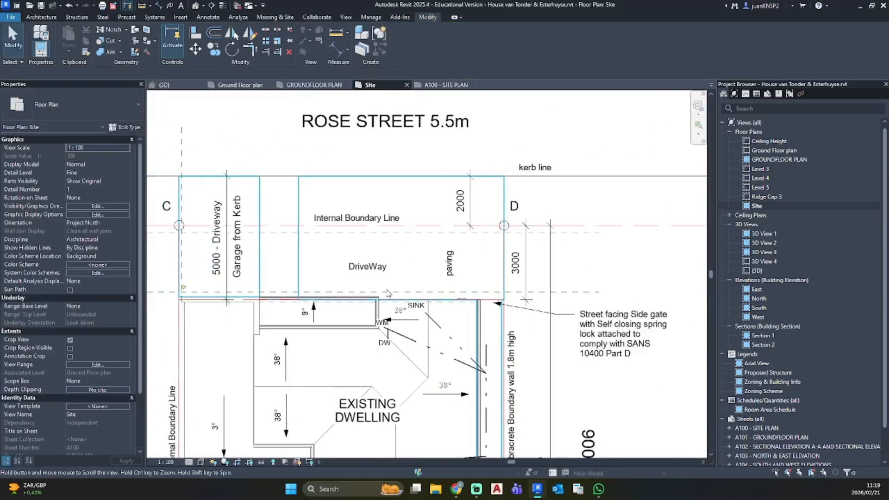
scroll(529, 285, up, 6)
scroll(566, 281, down, 7)
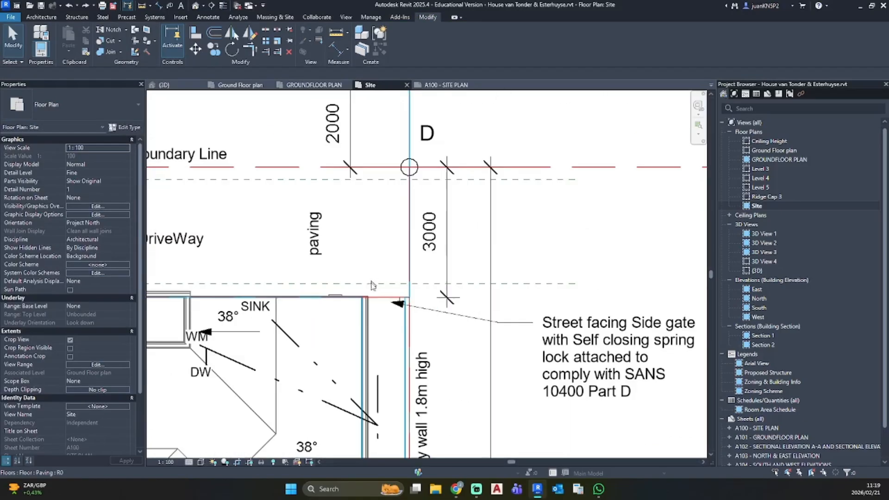
click(41, 17)
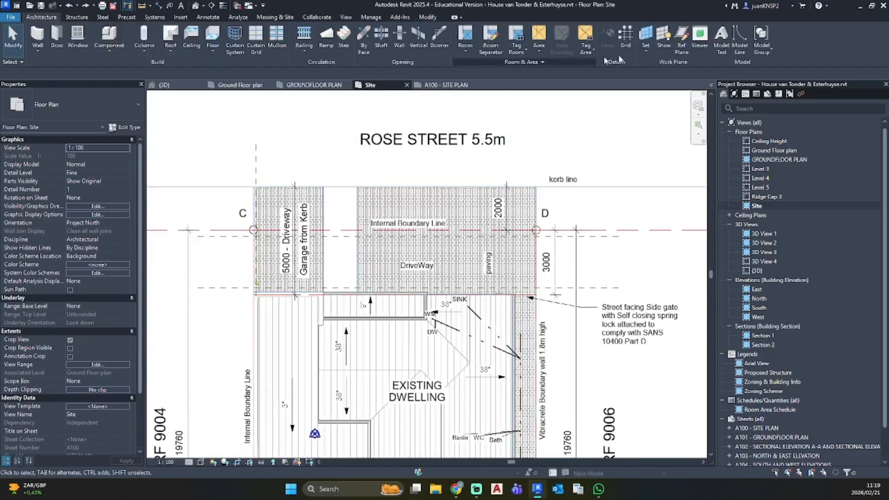
click(682, 39)
scroll(528, 278, up, 3)
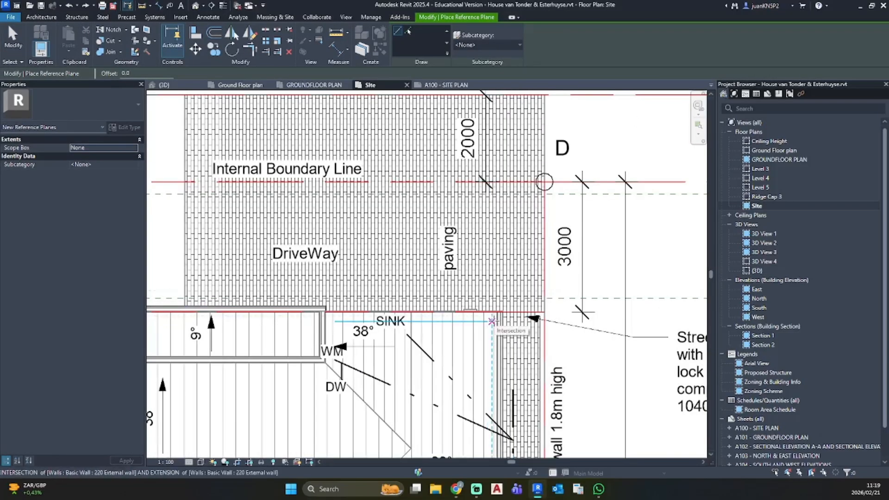
scroll(484, 306, down, 3)
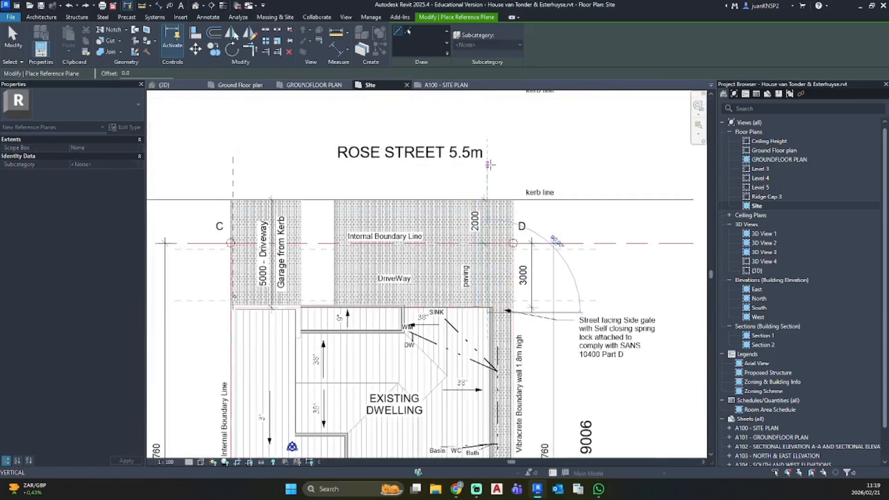
key(Escape)
key(Escape)
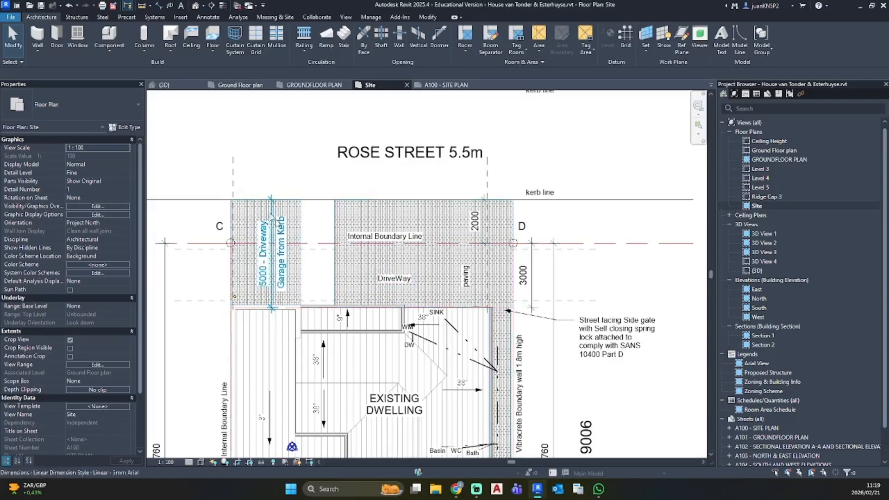
Step: Dimension the distance between the two outer vertical reference planes, placing the dimension above the street name
key(d)
key(i)
click(234, 177)
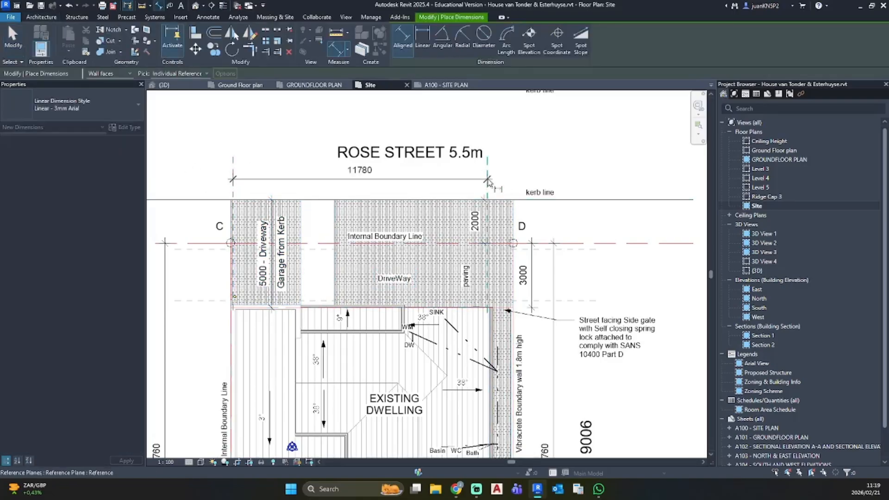
click(488, 181)
click(463, 123)
key(Escape)
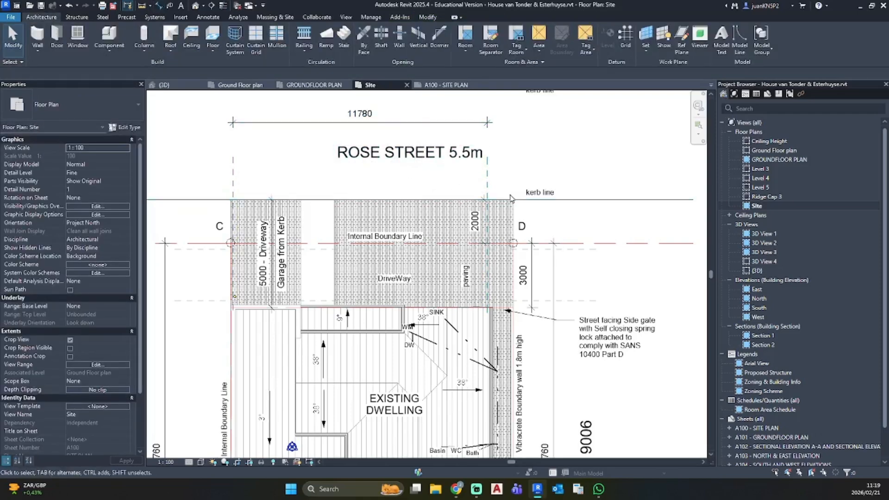
Step: Draw a vertical reference plane across the driveway, roughly midway between the two outer planes
click(680, 36)
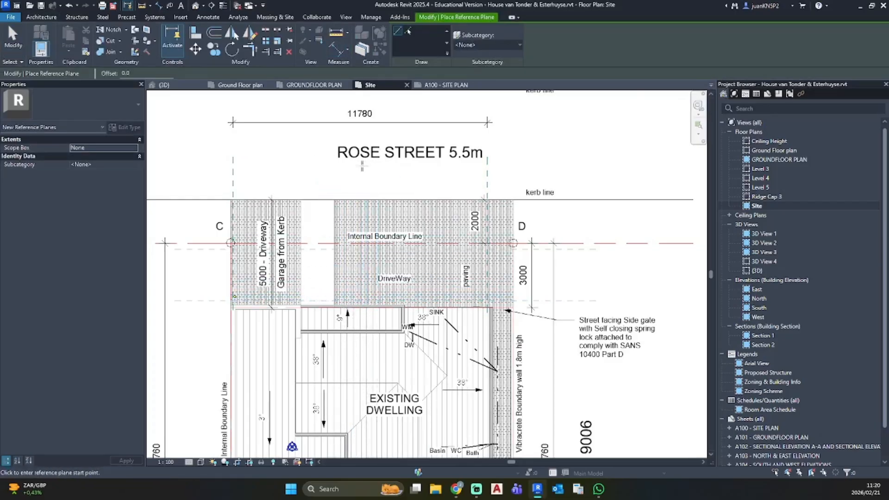
click(360, 157)
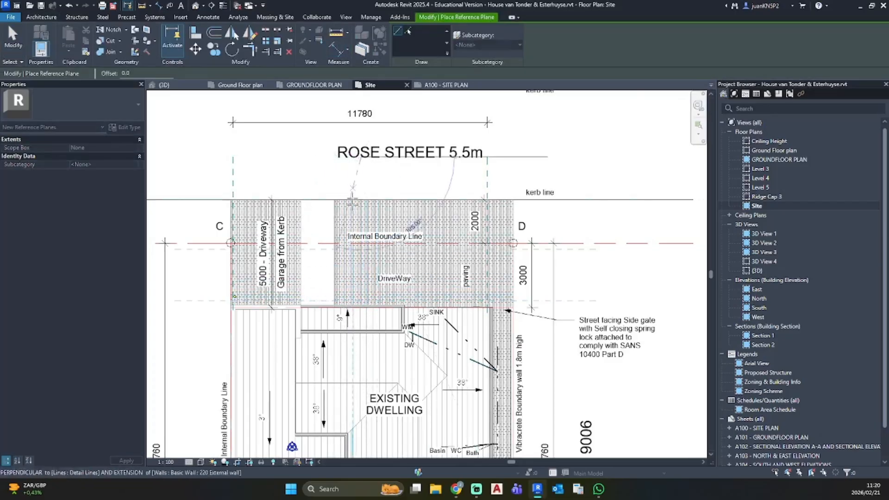
key(Escape)
key(Escape)
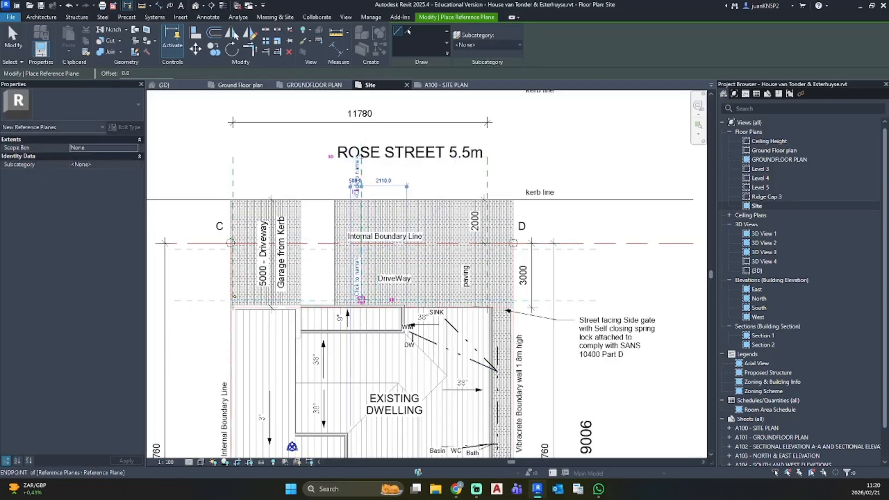
Step: Add one dimension string across the three vertical reference planes and make their spacing equal
key(d)
key(i)
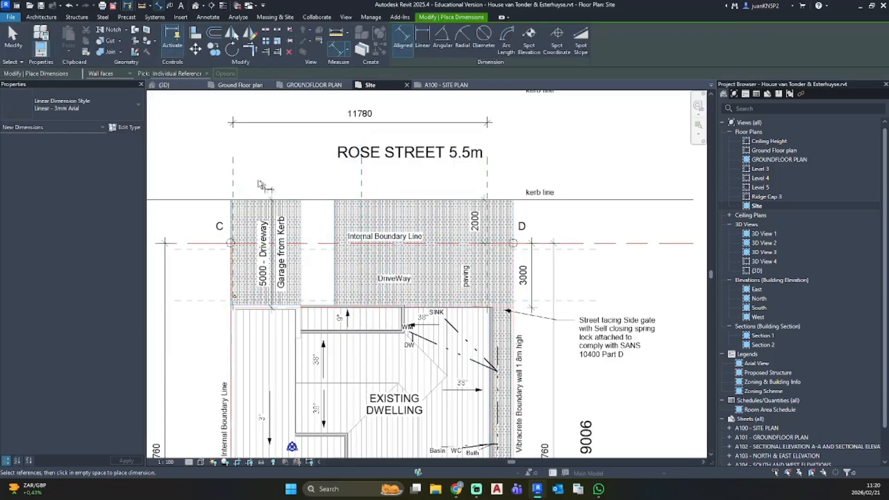
click(233, 186)
click(361, 187)
click(489, 180)
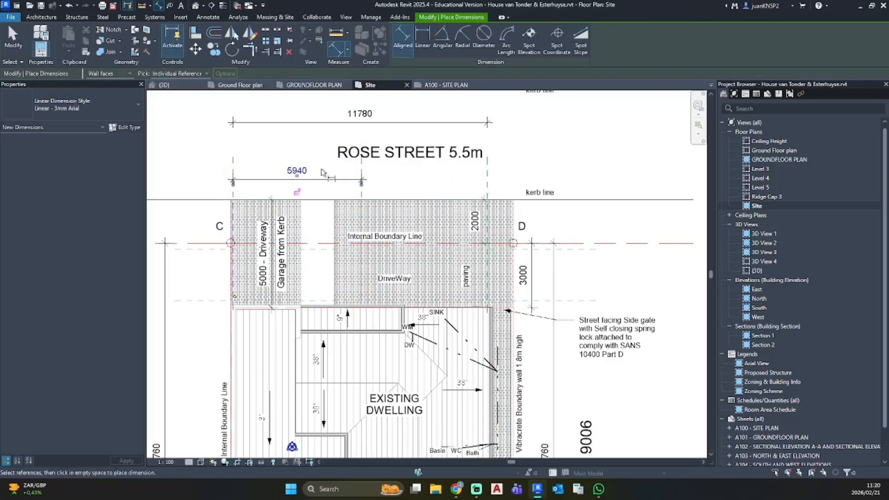
key(Escape)
click(516, 47)
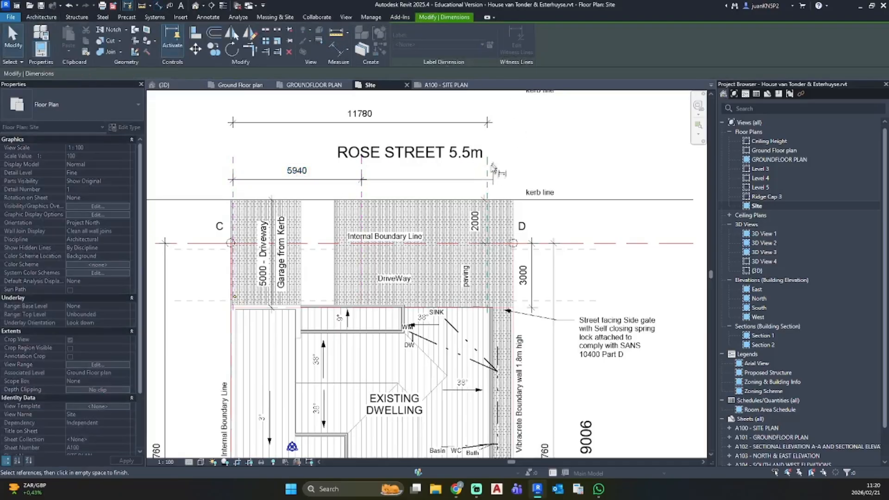
click(488, 177)
click(422, 185)
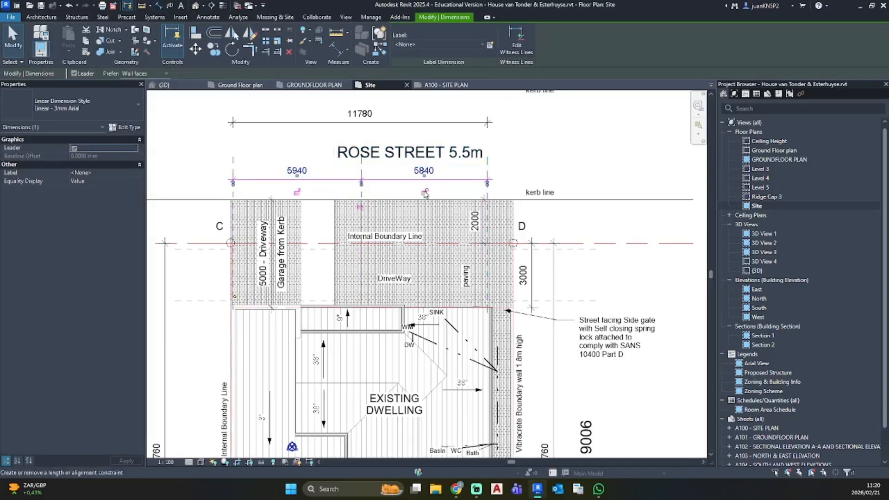
Step: Toggle off equality on the dimension string across the three vertical planes so it displays numeric values
click(302, 133)
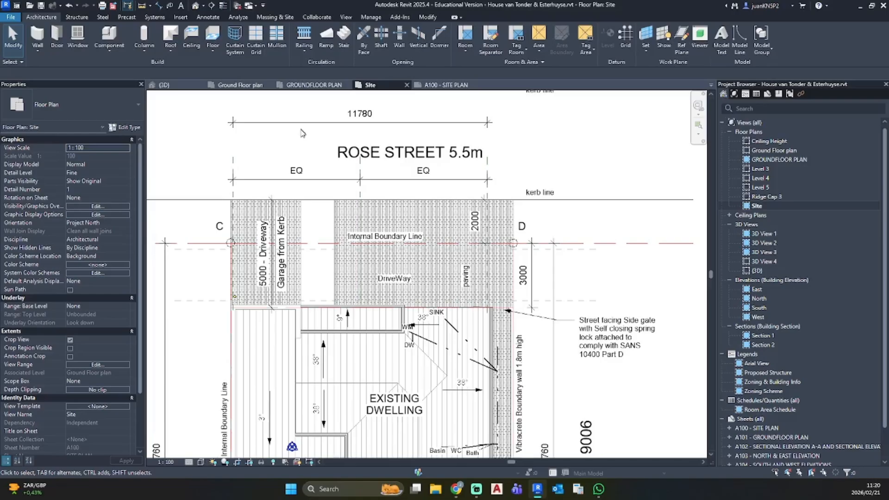
click(360, 181)
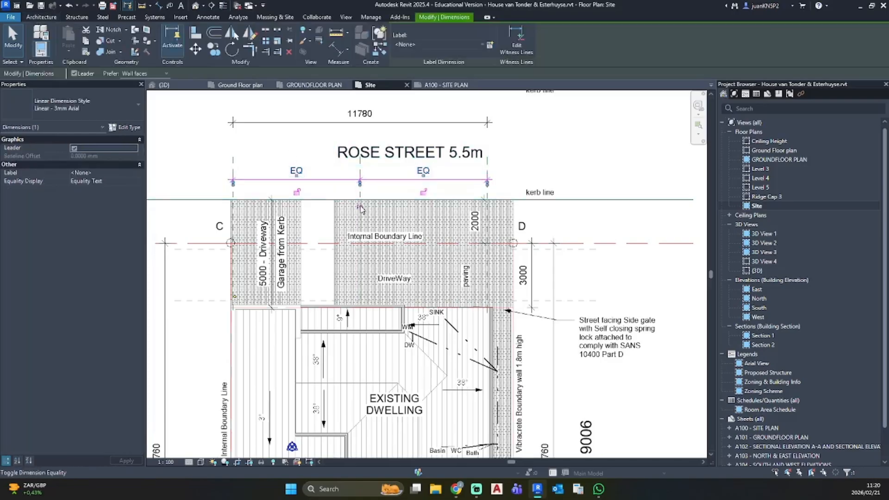
click(360, 208)
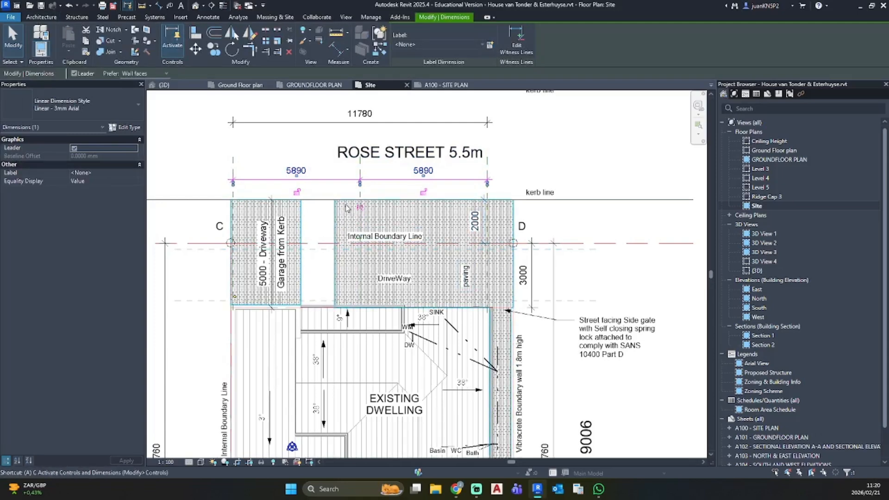
key(a)
key(l)
scroll(347, 206, up, 2)
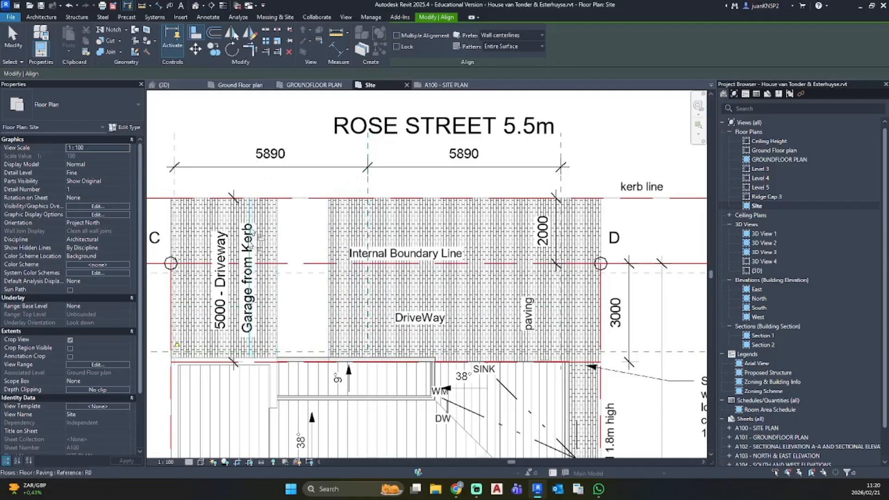
key(Escape)
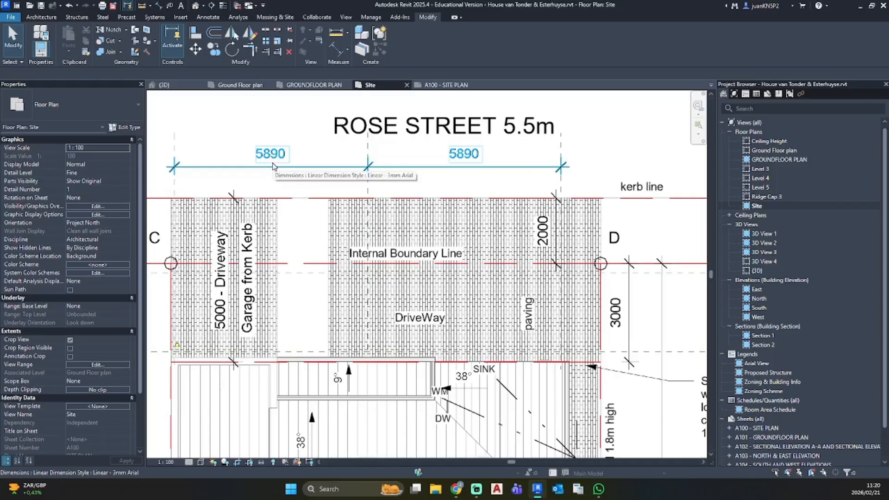
Step: Move the round teak column onto the intersection of the outer vertical reference plane and the Foundation Line reference plane
scroll(160, 351, up, 4)
scroll(238, 322, up, 4)
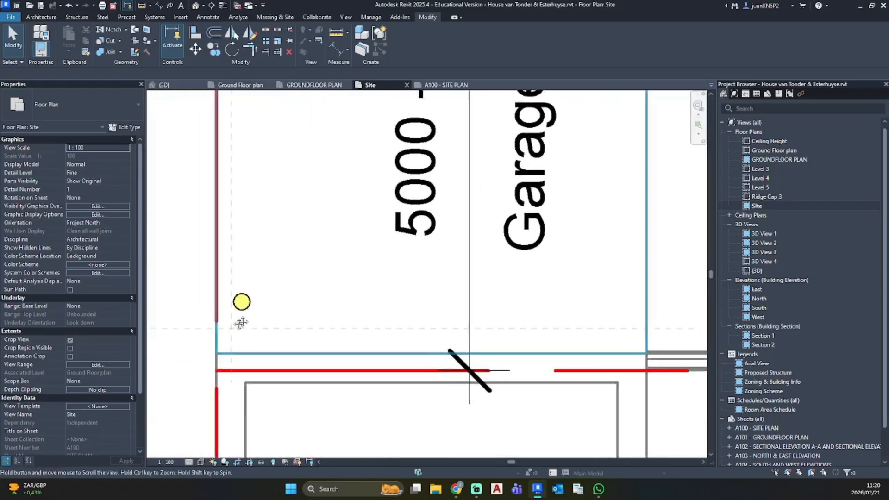
click(273, 273)
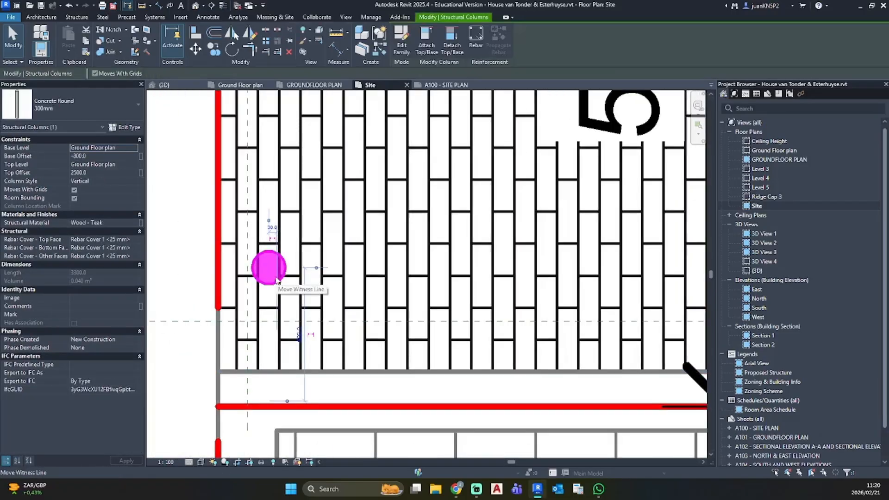
key(m)
key(v)
click(268, 268)
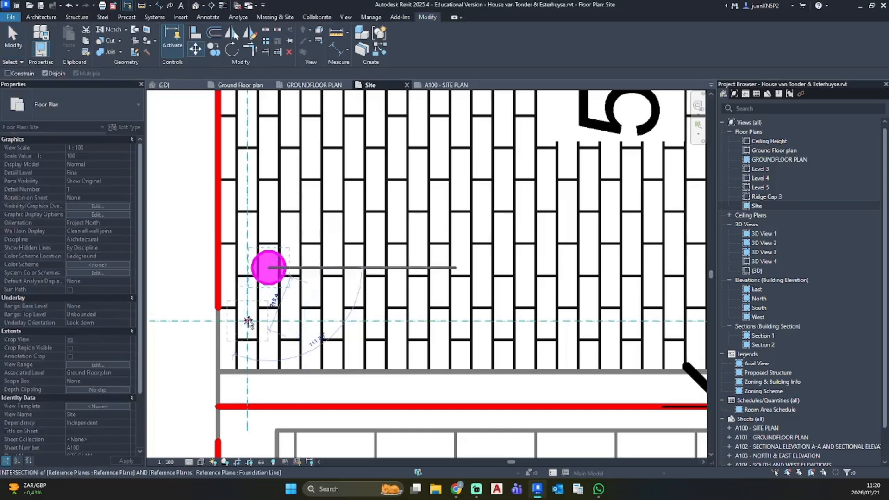
click(248, 321)
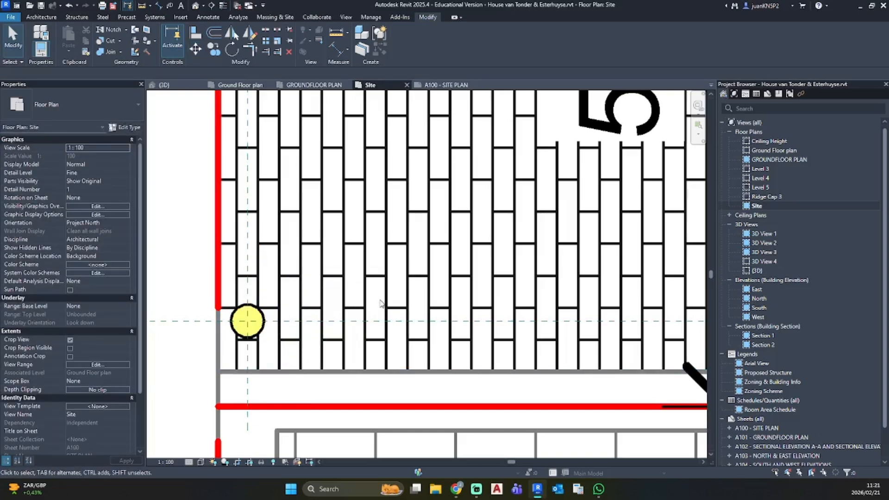
scroll(380, 304, down, 3)
scroll(311, 312, up, 3)
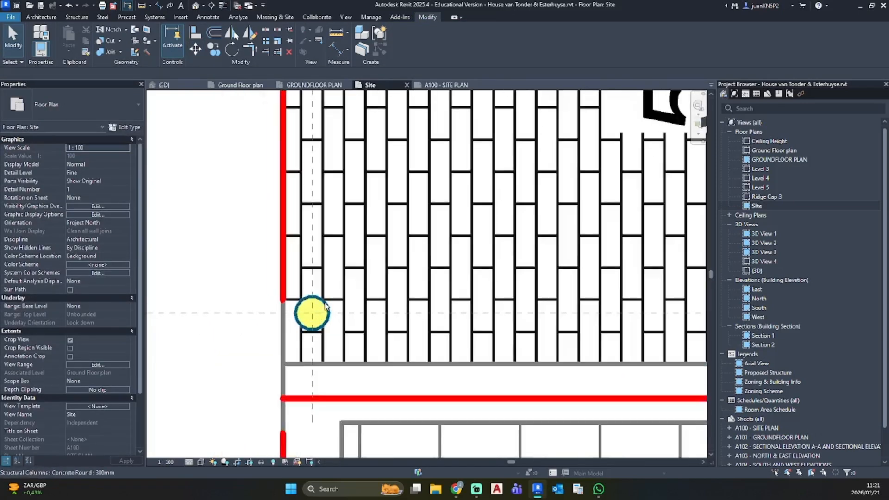
Step: Shift the column off the reference plane intersection, clear of the Foundation Line plane, into the paving
drag(329, 308, 370, 267)
click(331, 313)
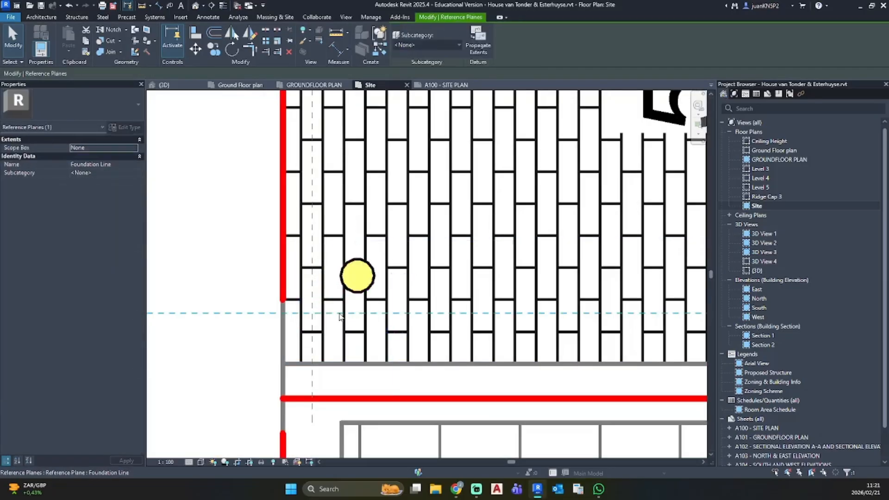
scroll(330, 313, down, 4)
scroll(335, 311, up, 4)
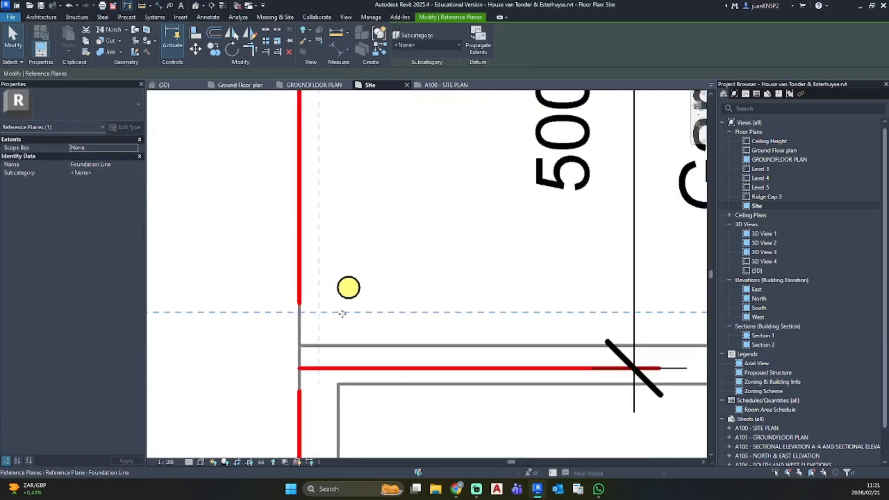
key(Escape)
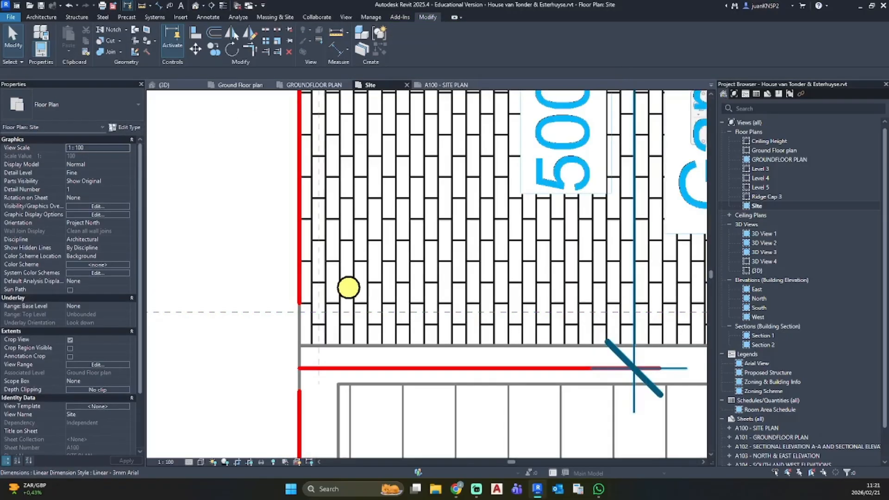
Step: Create a horizontal reference plane offset 300 mm from the Foundation Line plane, on its street side
click(41, 18)
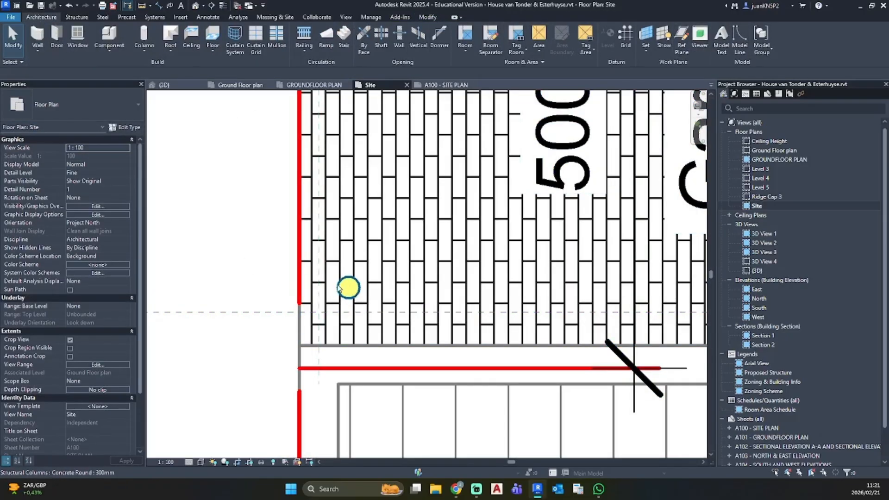
scroll(355, 294, up, 3)
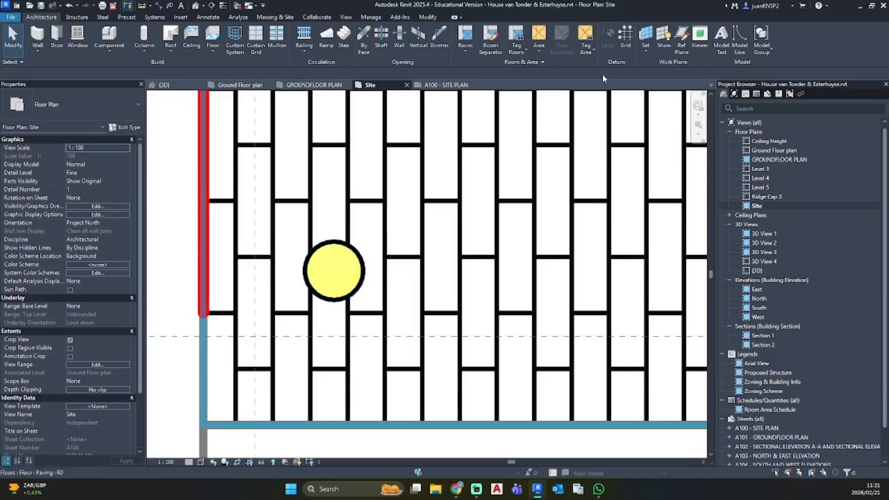
scroll(364, 252, down, 5)
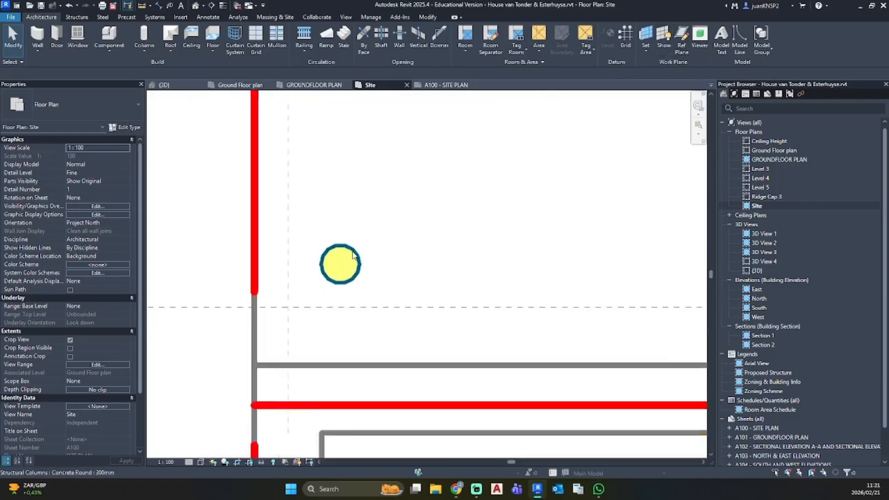
click(684, 39)
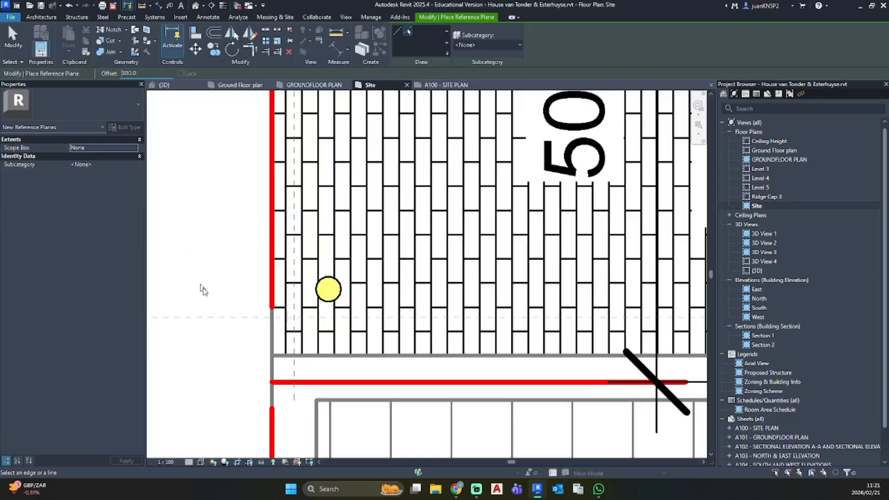
scroll(247, 319, down, 5)
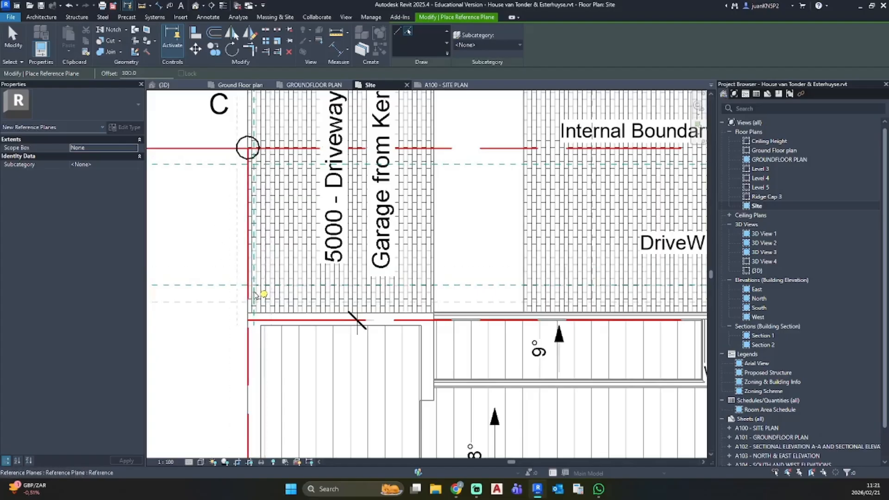
key(Escape)
Step: Move the column's centre onto the intersection of the outer vertical reference plane and the new horizontal offset plane
scroll(264, 294, up, 3)
click(264, 294)
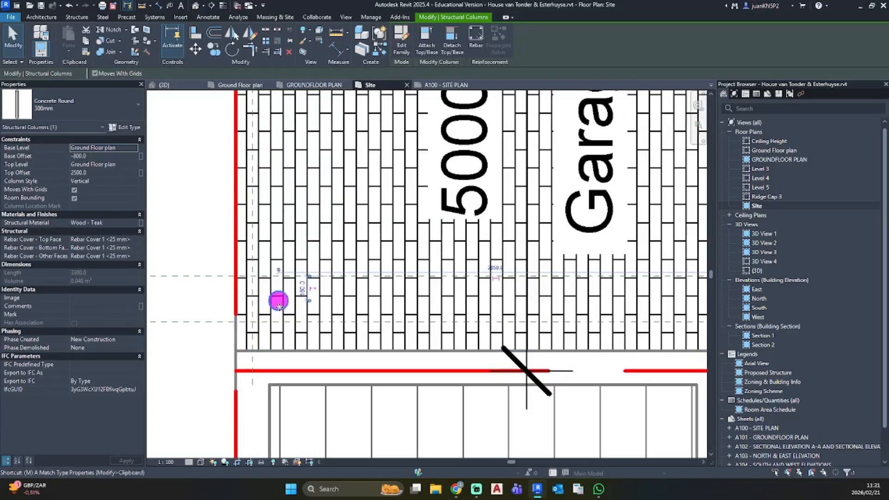
key(v)
scroll(282, 294, up, 3)
click(278, 293)
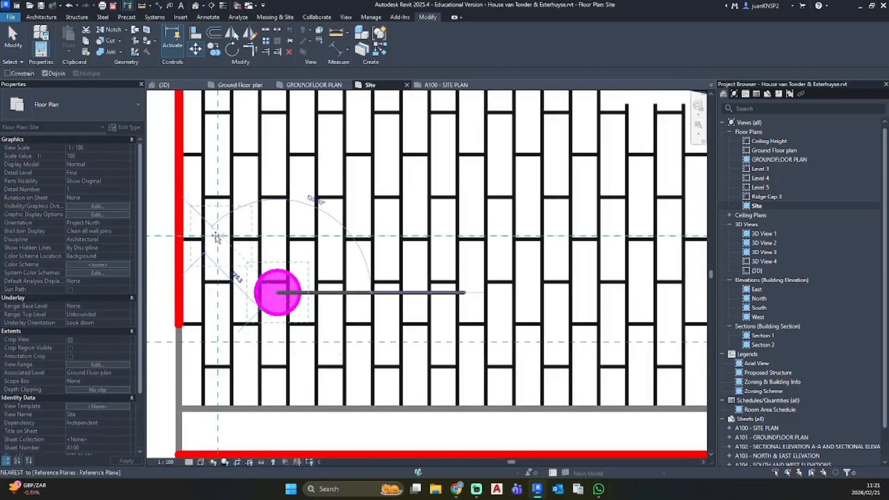
scroll(216, 236, up, 3)
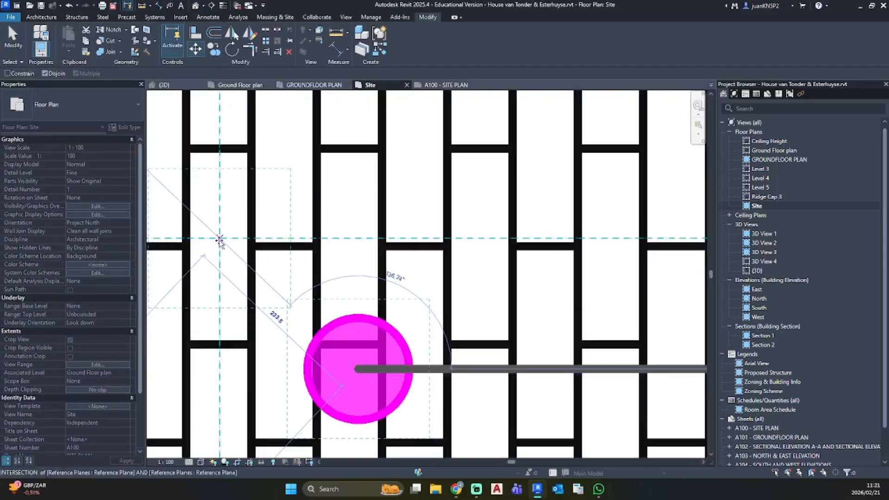
click(235, 254)
scroll(245, 287, down, 6)
key(Escape)
scroll(253, 311, down, 4)
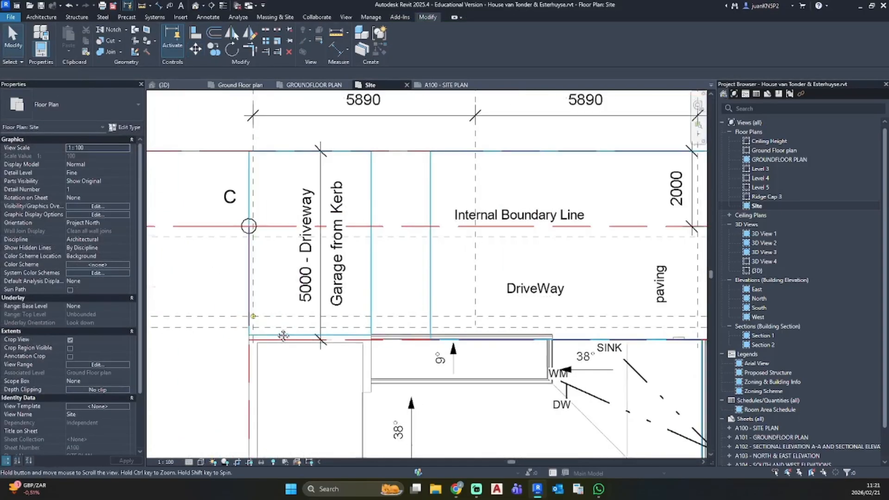
Step: In the 3D view, set the round column's base offset to -250 mm
click(195, 6)
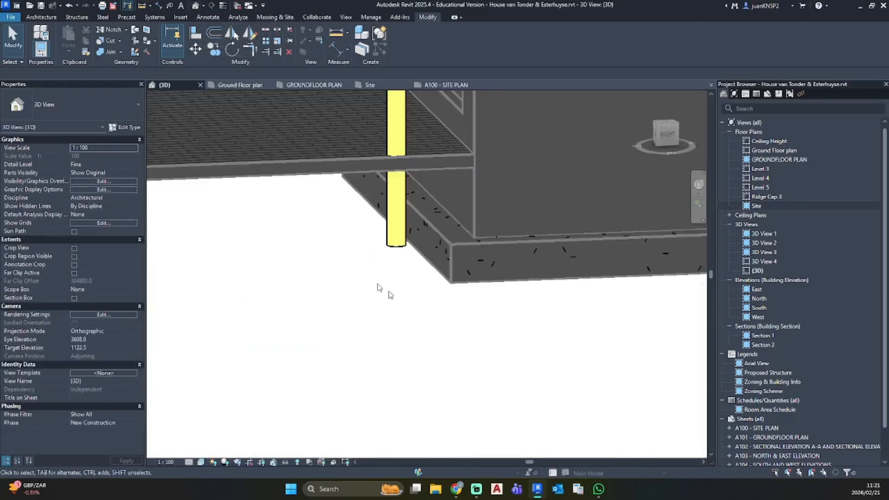
shift+middle_drag(377, 288, 413, 301)
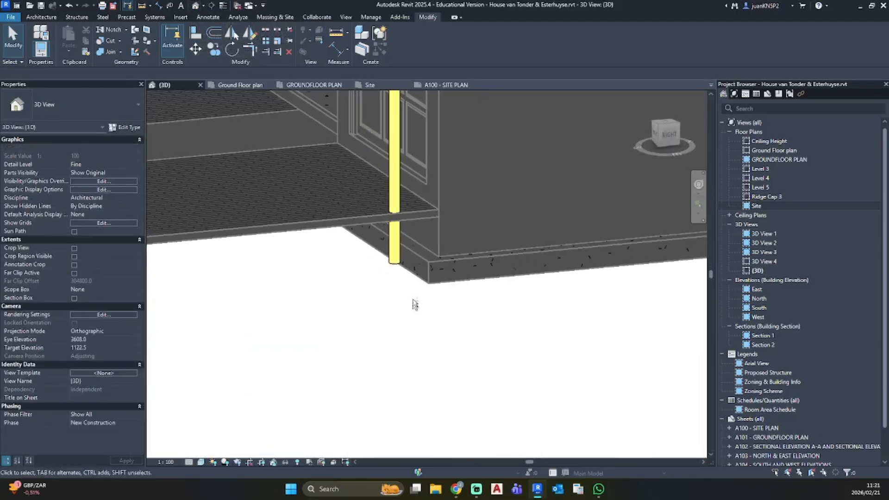
click(395, 265)
middle_drag(420, 343, 427, 404)
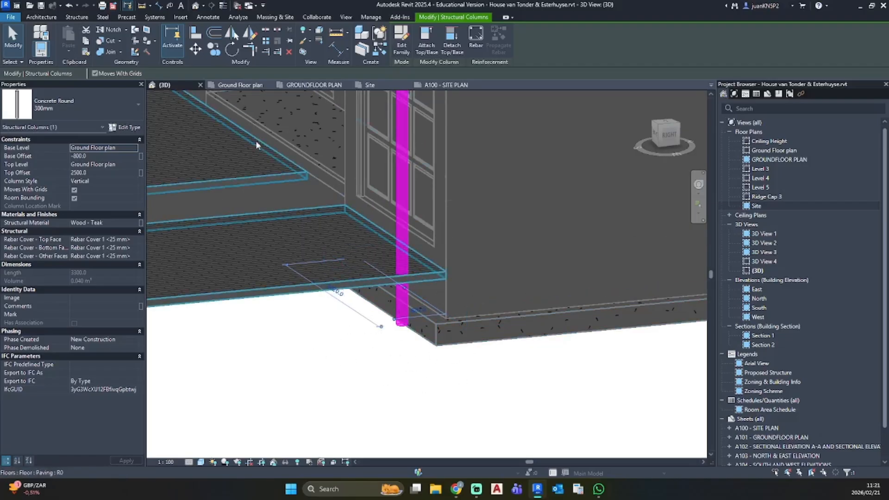
click(98, 157)
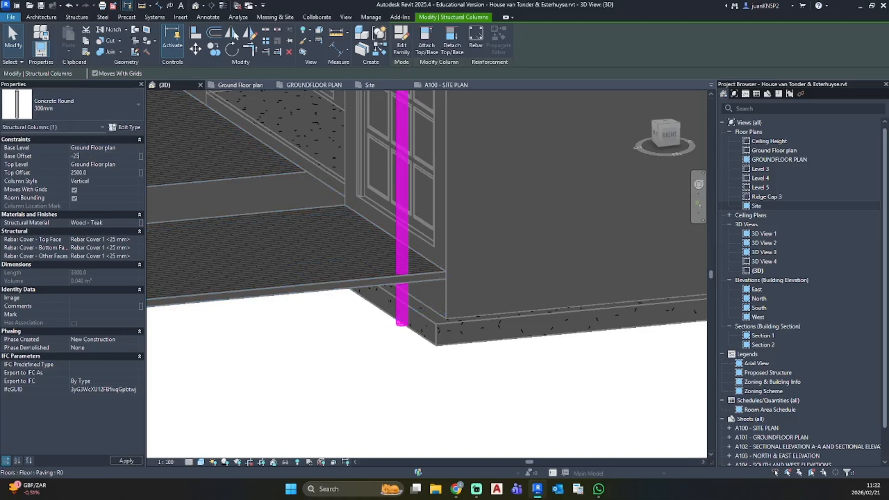
click(347, 352)
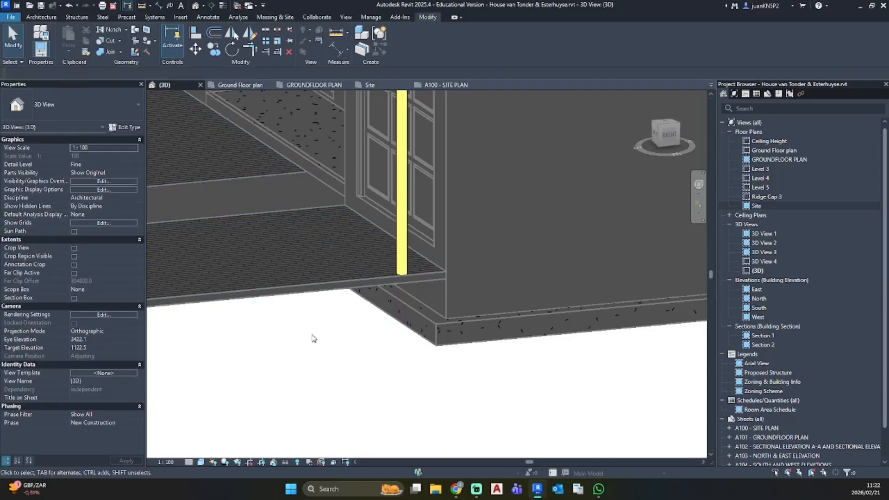
Step: Place an isolated Pile Cap-Rectangular 2000 x 2000 x 900mm foundation at the base of the round column
click(76, 17)
click(247, 41)
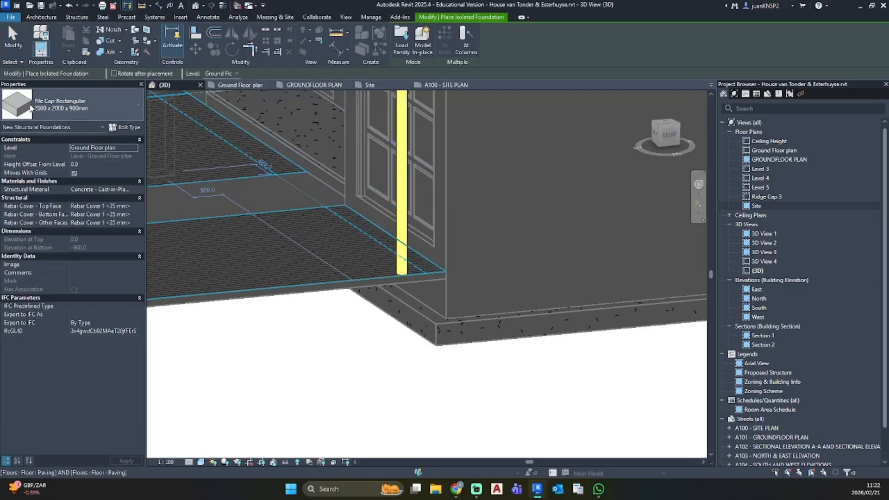
scroll(417, 271, up, 3)
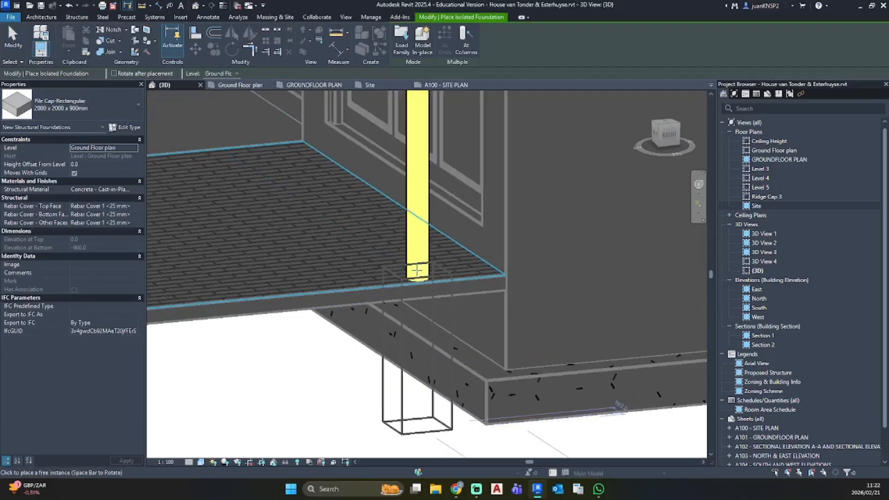
scroll(417, 271, up, 4)
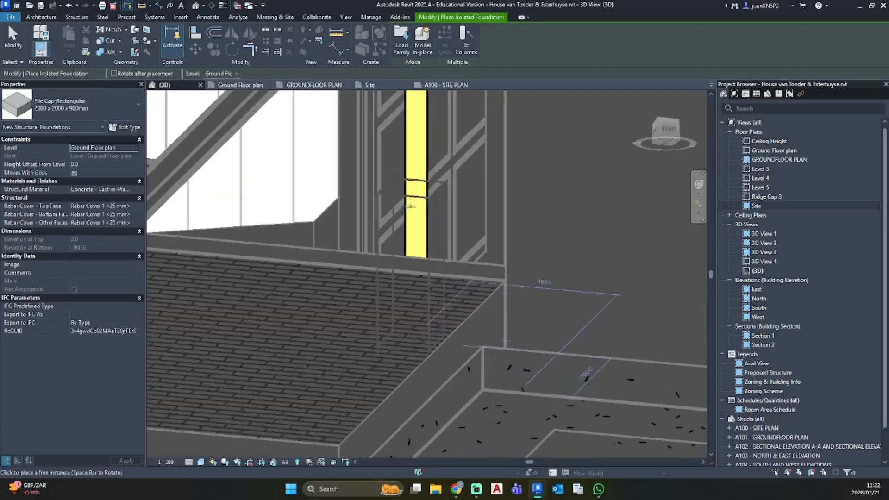
click(466, 44)
click(426, 241)
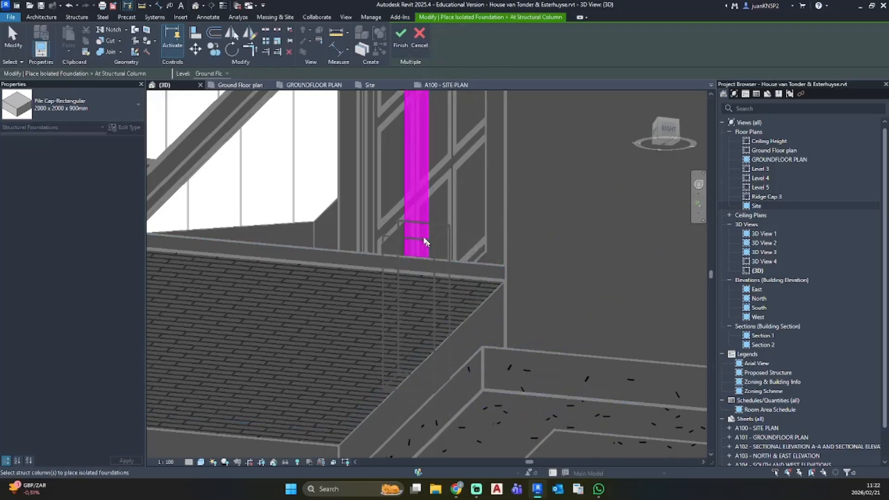
click(402, 44)
key(Escape)
scroll(489, 302, down, 3)
shift+middle_drag(489, 303, 366, 393)
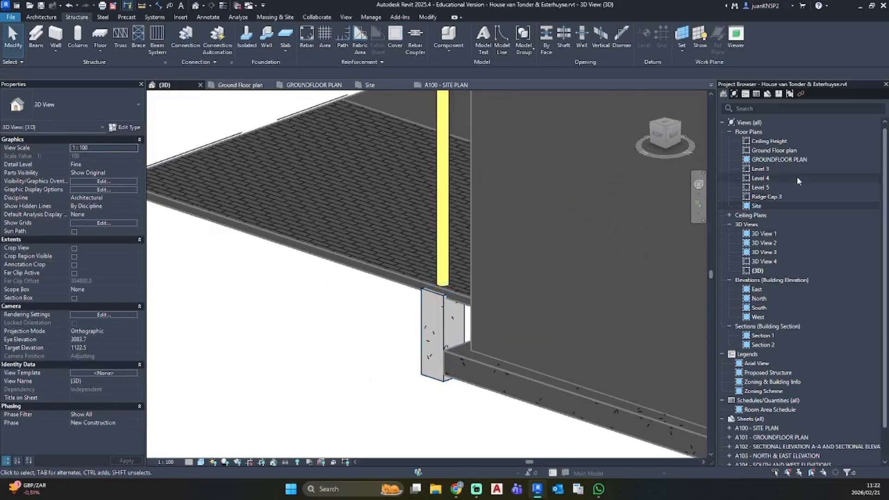
Step: In the Site floor plan, align the column's centre to the outer vertical reference plane and lock the alignment
double_click(758, 206)
scroll(242, 333, up, 5)
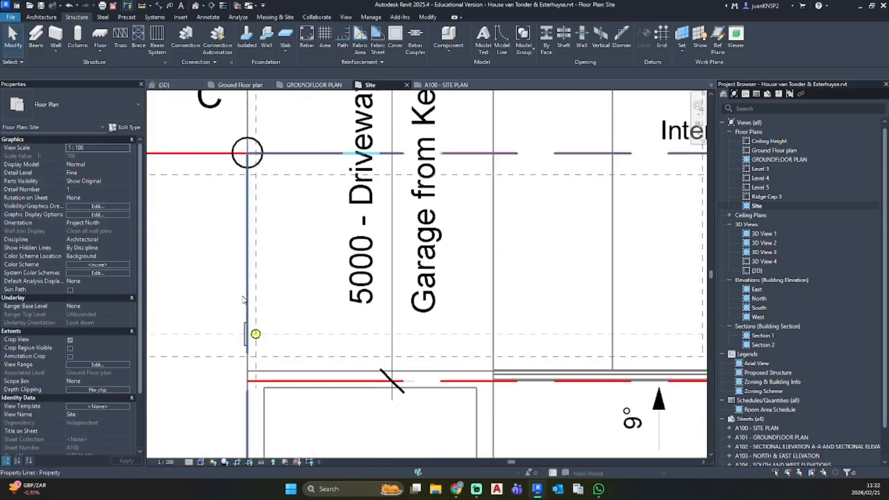
click(241, 334)
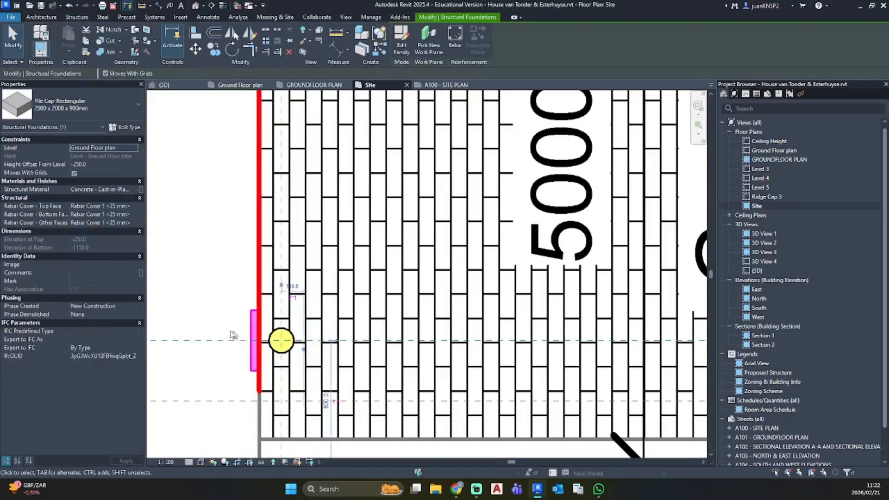
click(284, 260)
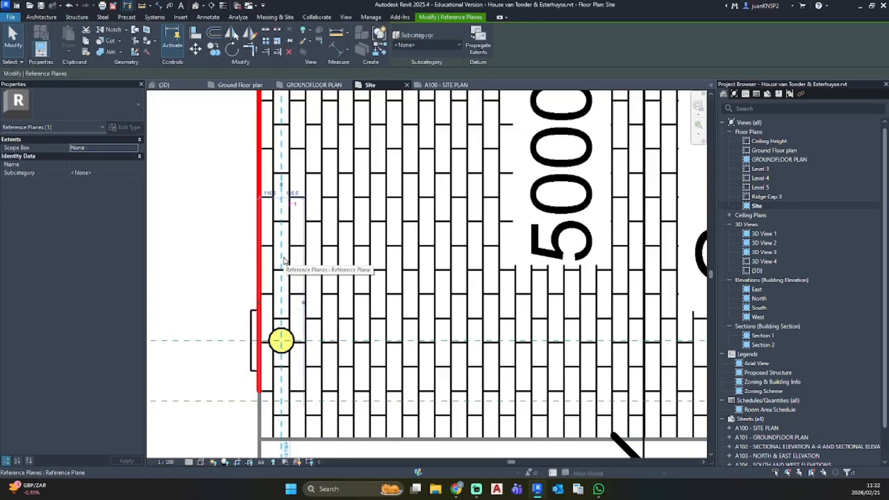
drag(284, 260, 286, 261)
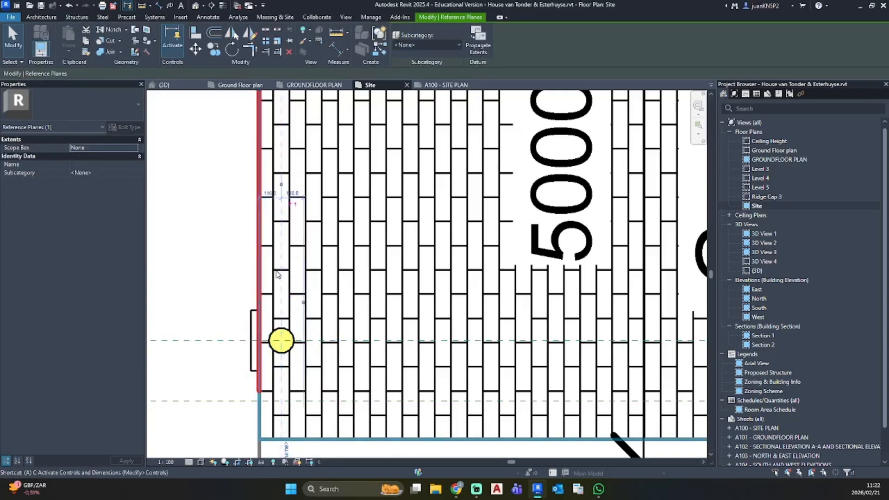
key(a)
key(l)
scroll(279, 297, up, 3)
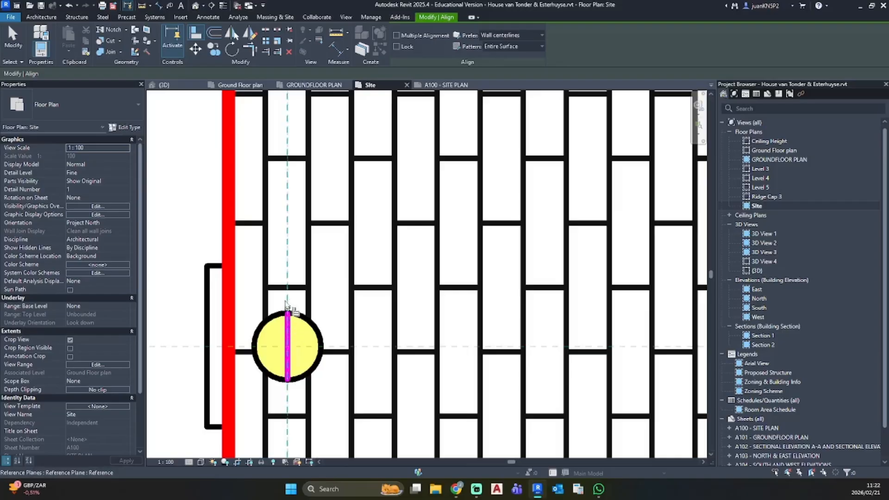
scroll(289, 278, down, 3)
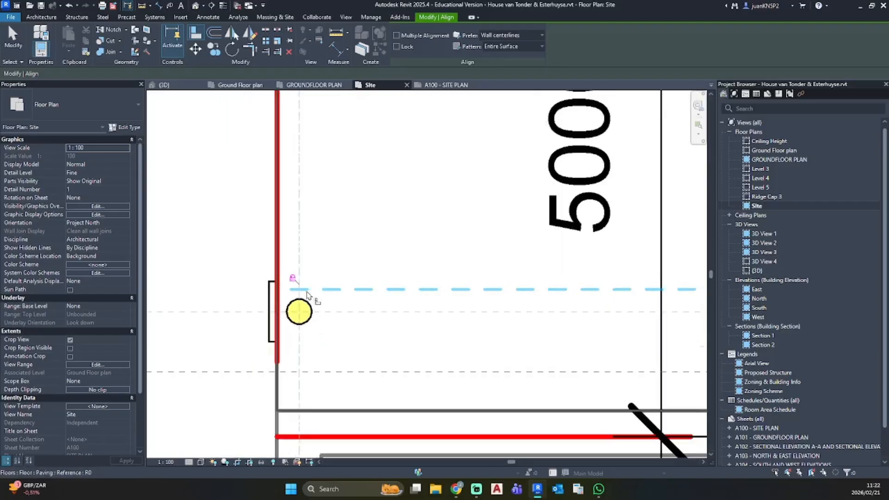
key(Escape)
Step: Nudge the vertical reference plane through the column 50 mm away from the property line, into the driveway
click(300, 240)
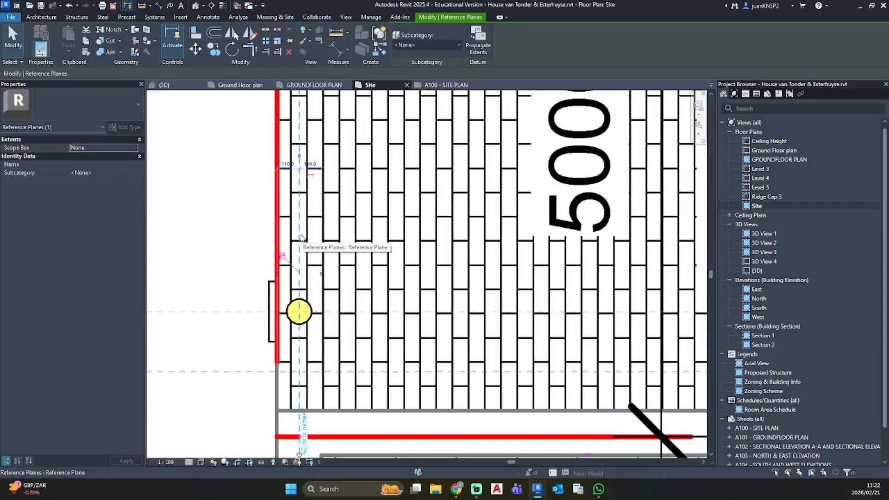
key(Right)
key(Right)
key(Right)
key(Right)
key(Right)
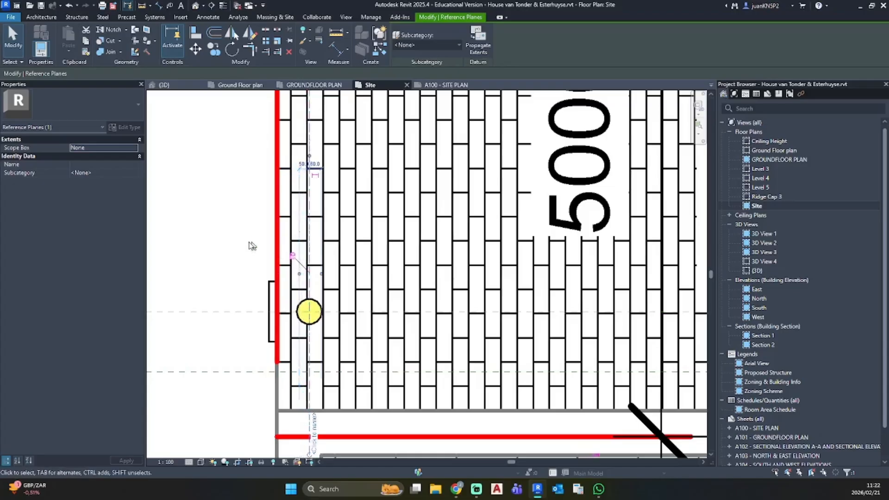
Step: Undo the recent nudges of the vertical reference plane, the round column and its foundation
click(210, 223)
click(273, 295)
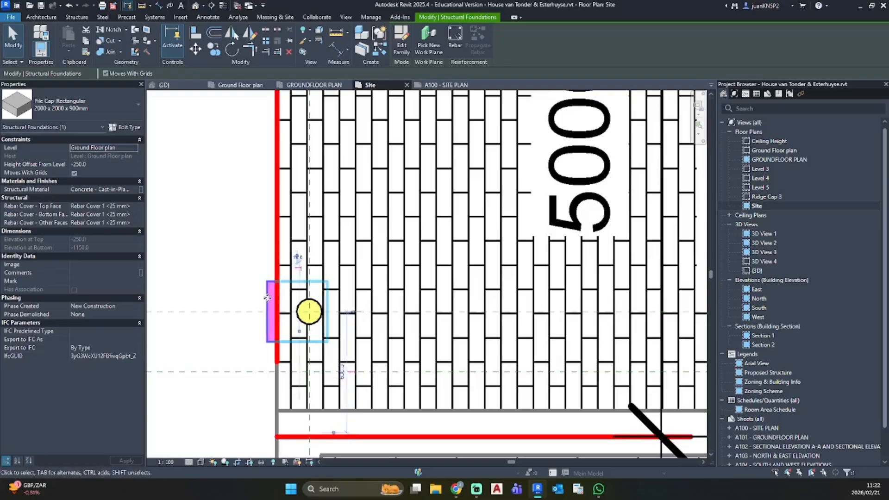
key(Escape)
key(ctrl+z)
key(ctrl+z)
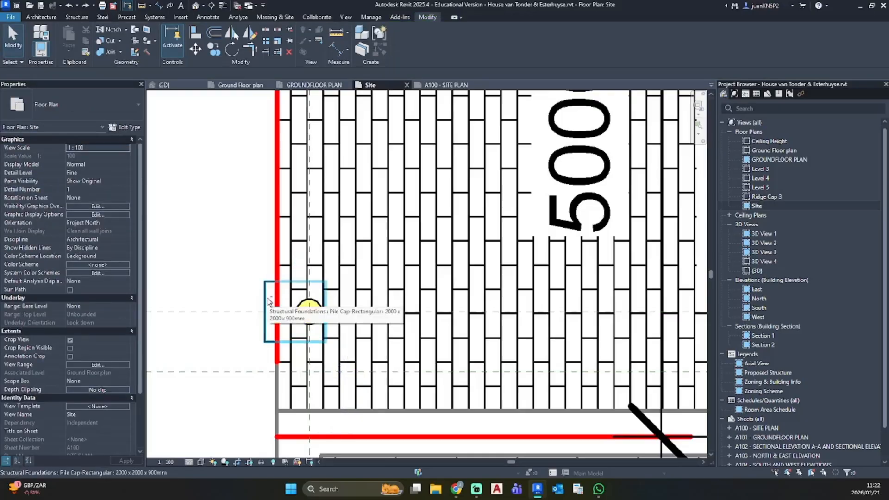
key(ctrl+z)
key(ctrl+z)
key(ctrl+z)
key(ctrl+z)
key(ctrl+z)
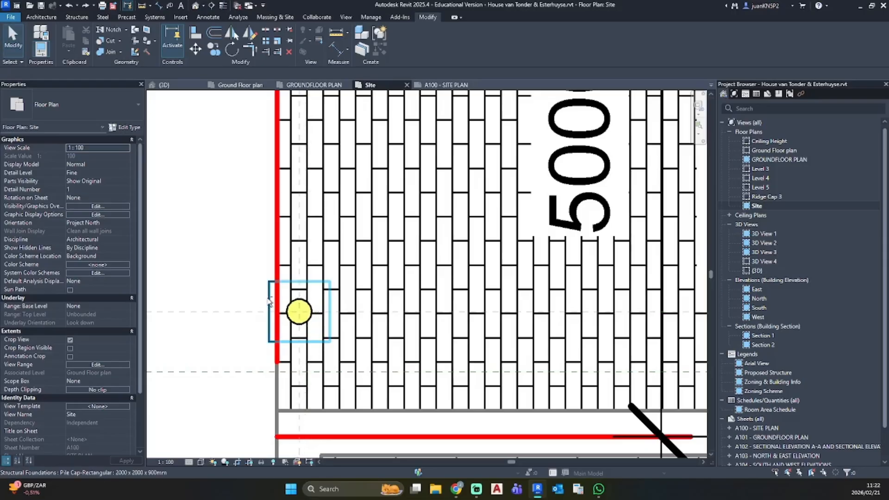
scroll(270, 302, up, 3)
click(224, 326)
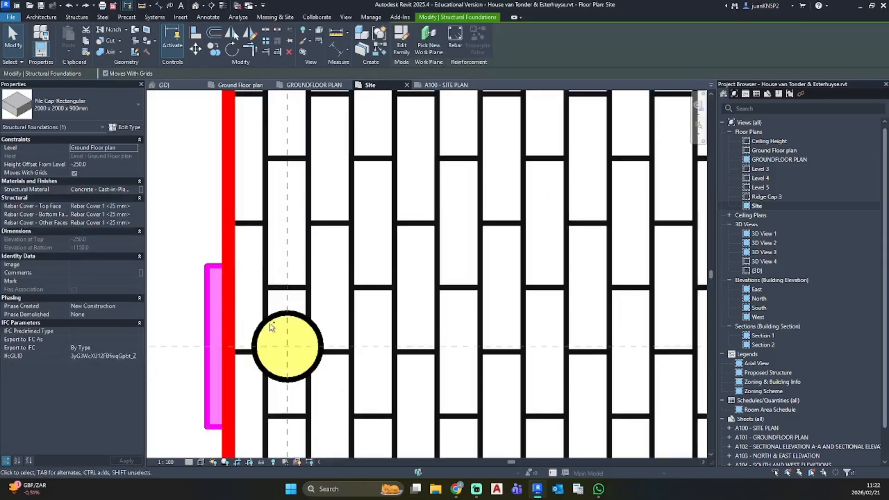
ctrl+click(280, 312)
ctrl+click(288, 287)
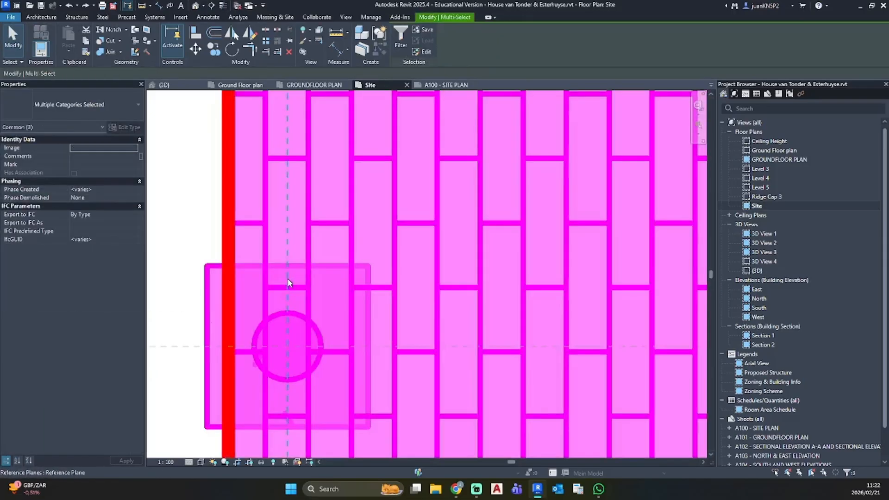
key(Escape)
Step: Move the vertical reference plane, column and foundation together so the foundation's outer edge meets the property line, accept the element deletion, and check in 3D
click(287, 288)
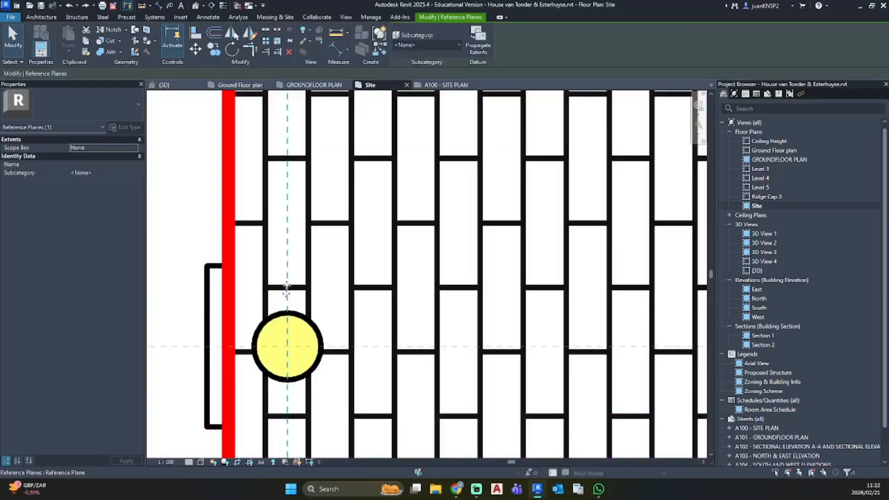
ctrl+click(280, 320)
ctrl+click(221, 313)
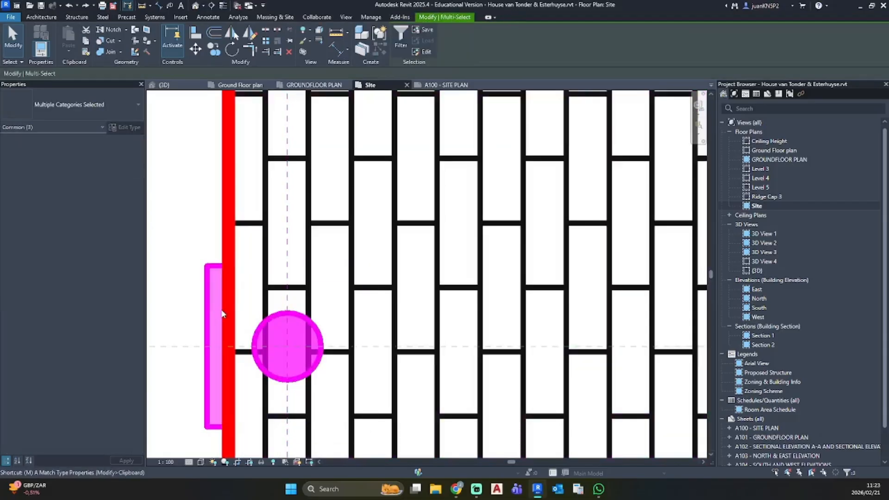
key(m)
key(v)
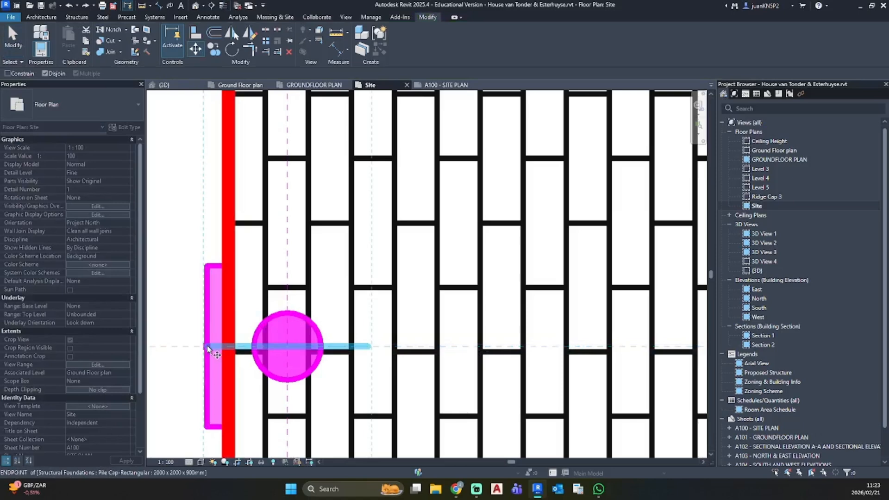
click(207, 348)
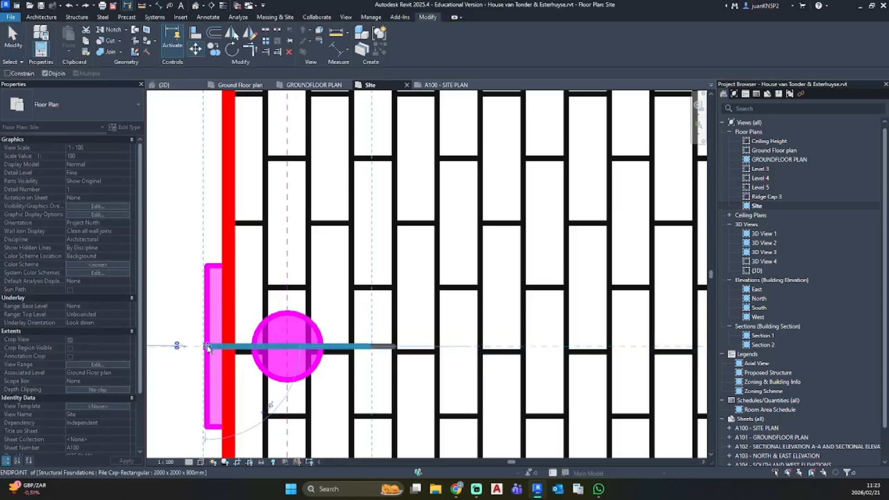
click(230, 348)
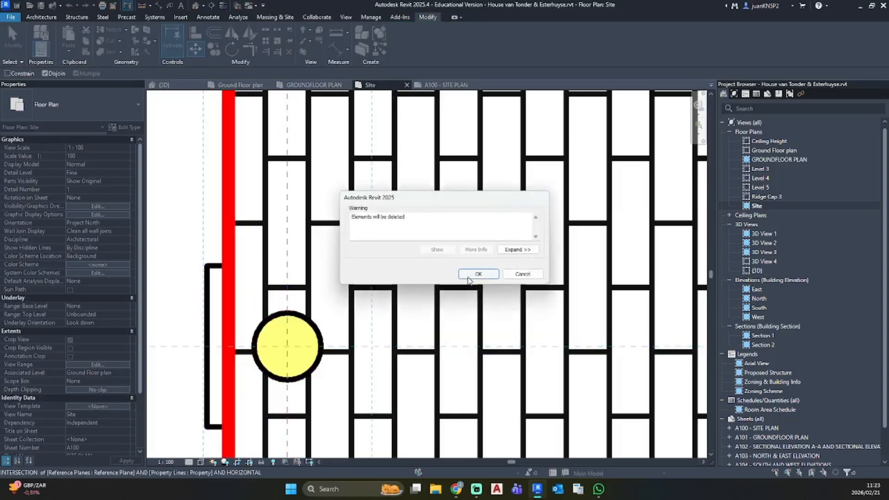
click(469, 276)
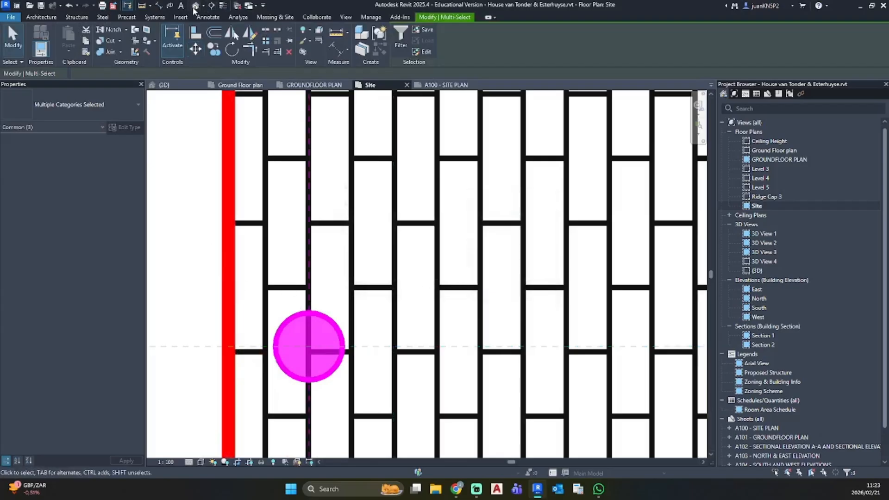
click(194, 7)
shift+middle_drag(302, 294, 486, 329)
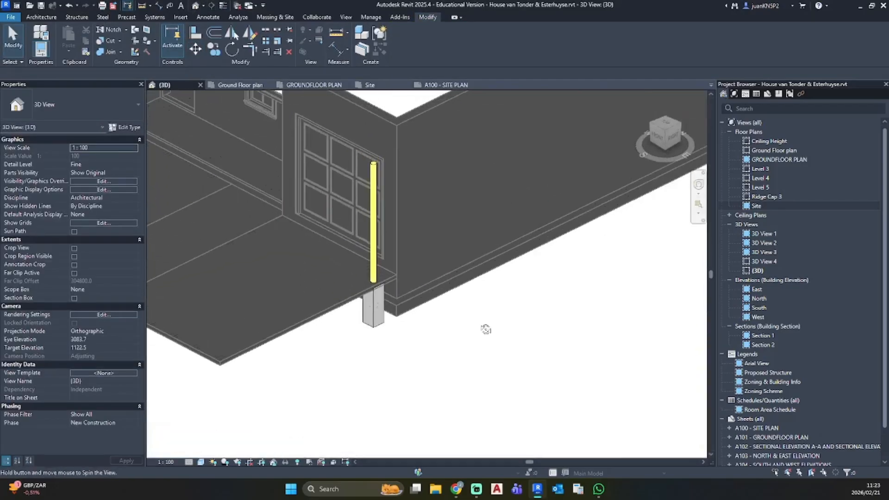
scroll(366, 324, up, 1)
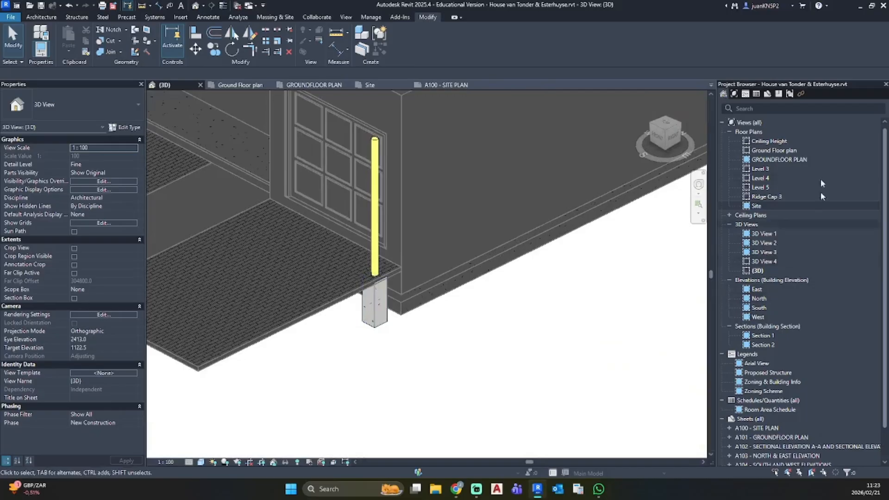
Step: In the Site floor plan, extend the dimension string below Rose Street to the vertical reference plane through the column
double_click(765, 205)
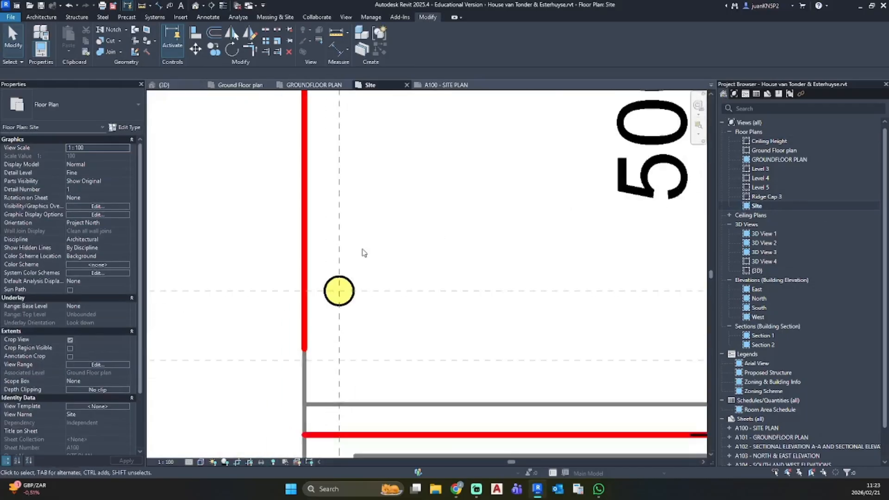
scroll(364, 252, down, 6)
click(382, 214)
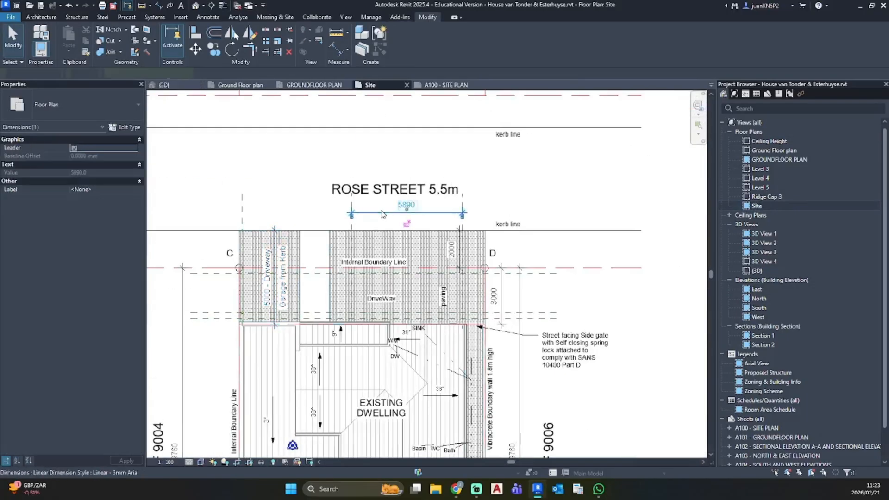
click(518, 41)
click(242, 214)
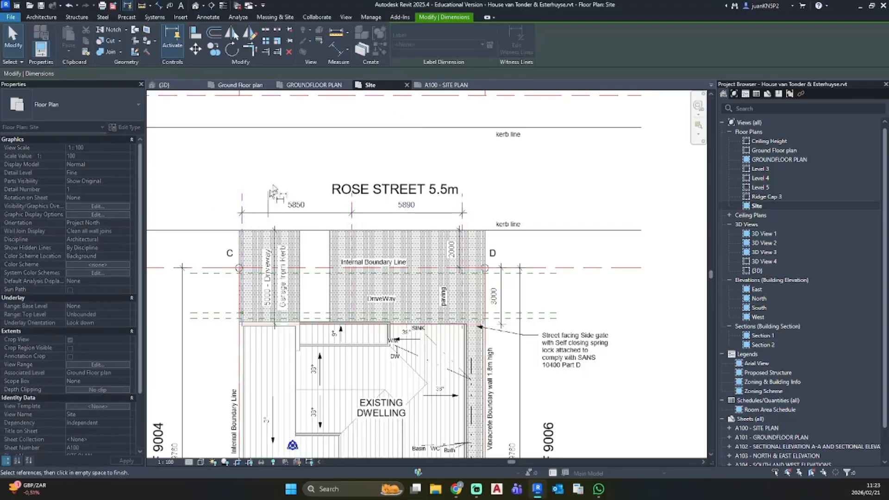
click(275, 190)
key(Escape)
Step: Examine the column's position against the property line and the dimension string below Rose Street in the Site floor plan
scroll(238, 292, up, 3)
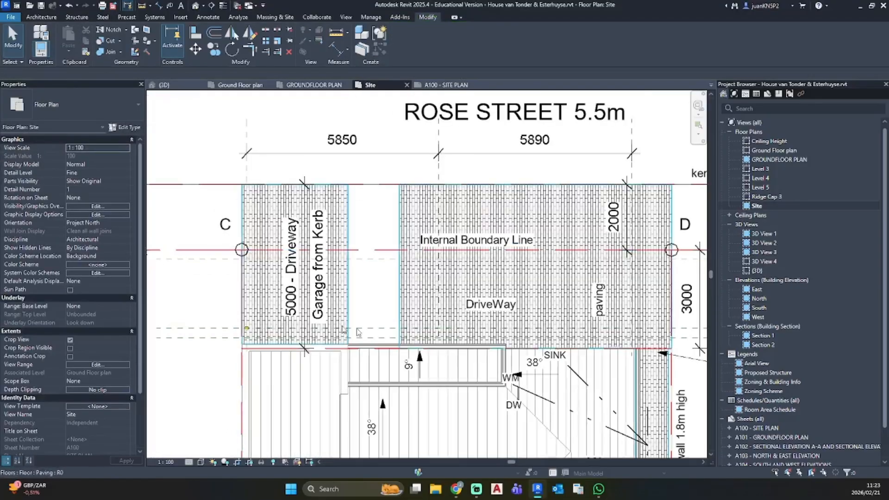
scroll(266, 277, up, 8)
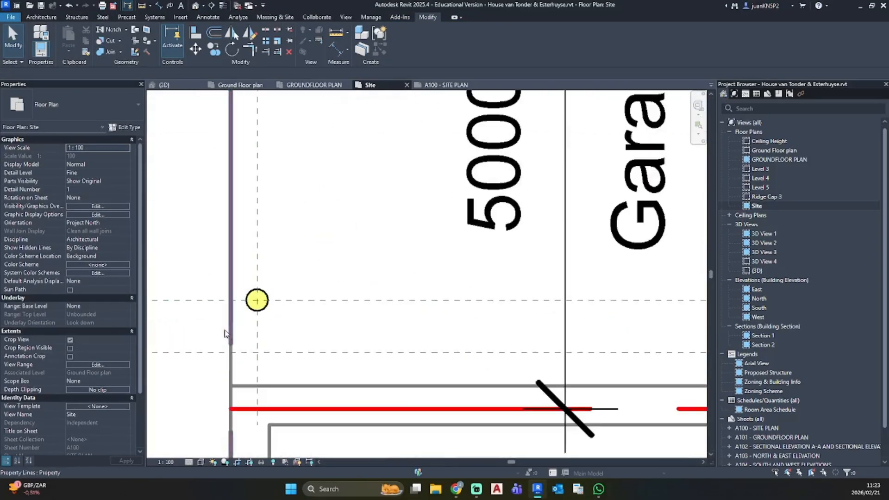
scroll(266, 277, down, 10)
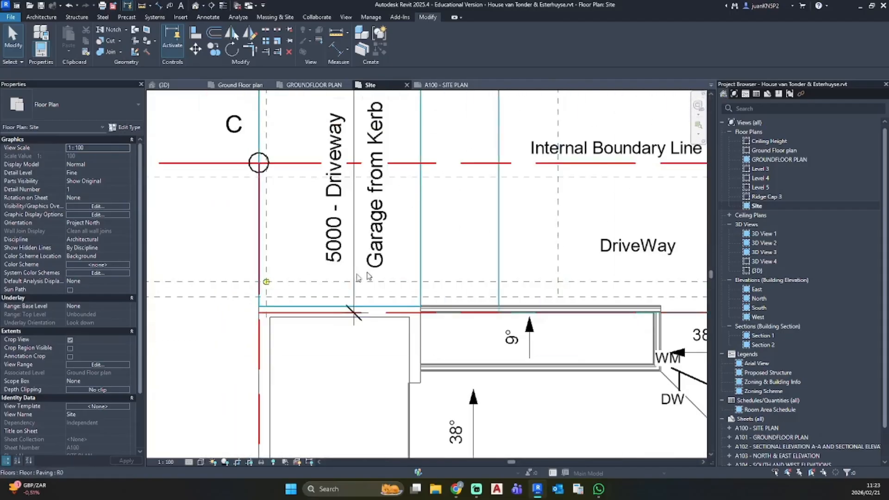
middle_drag(484, 176, 530, 284)
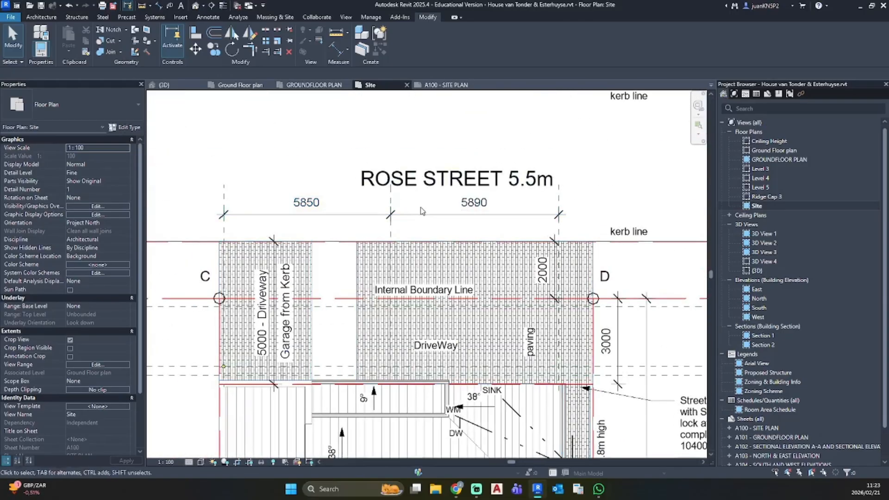
scroll(214, 342, up, 5)
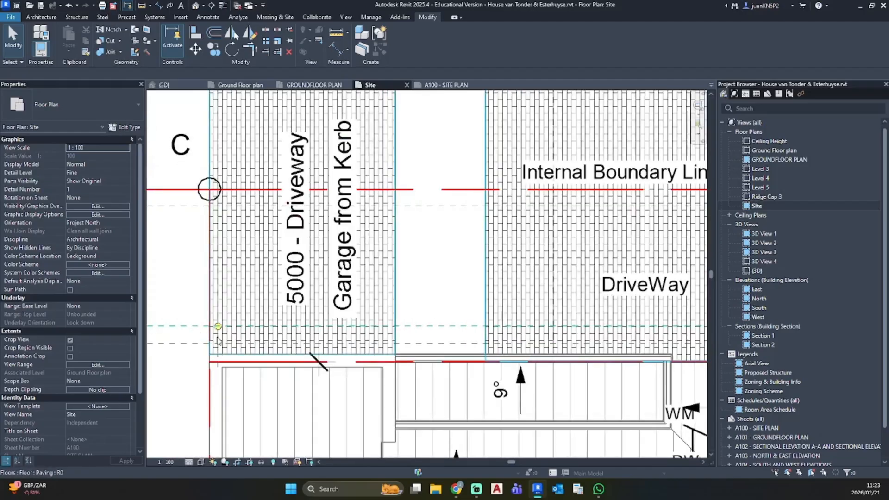
scroll(214, 341, up, 1)
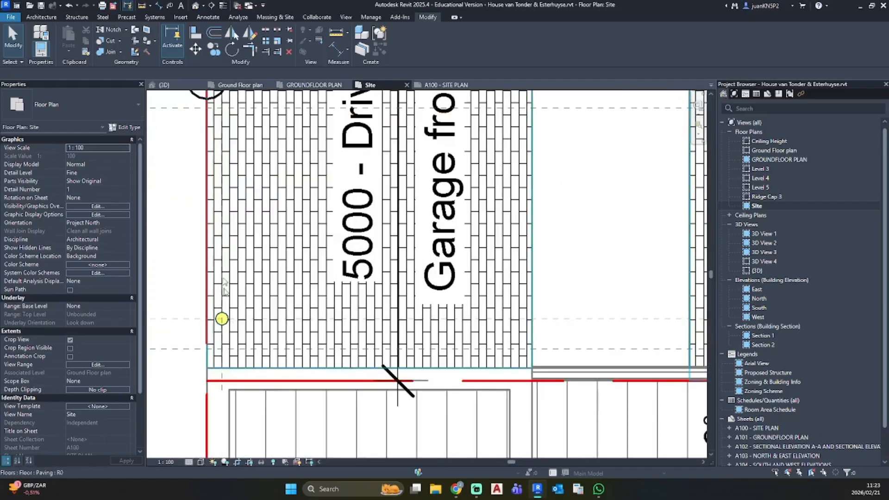
Step: In the 3D view, lower the 9-panel garage door beside the column to a sill height of -200 mm
click(195, 5)
scroll(389, 341, down, 2)
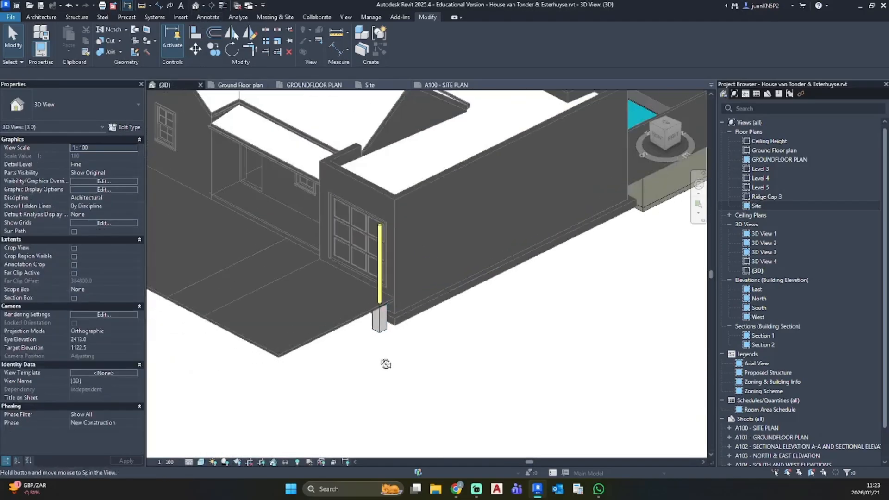
shift+middle_drag(386, 364, 491, 263)
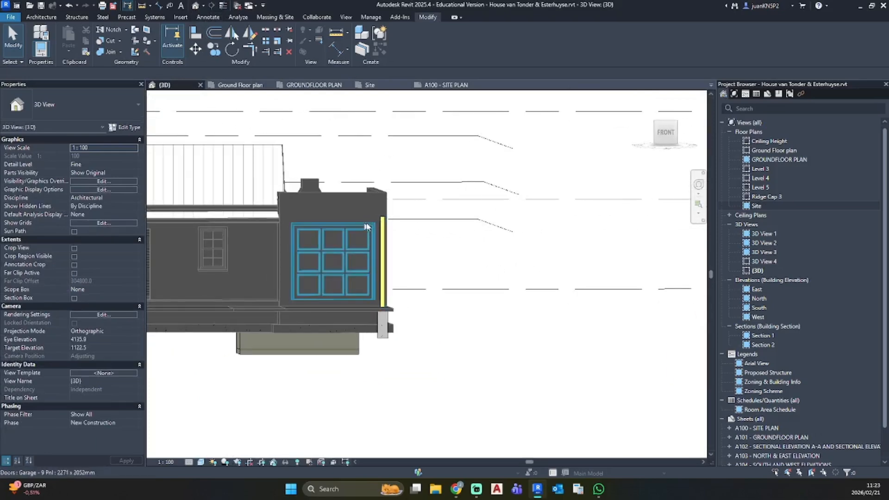
scroll(371, 228, up, 3)
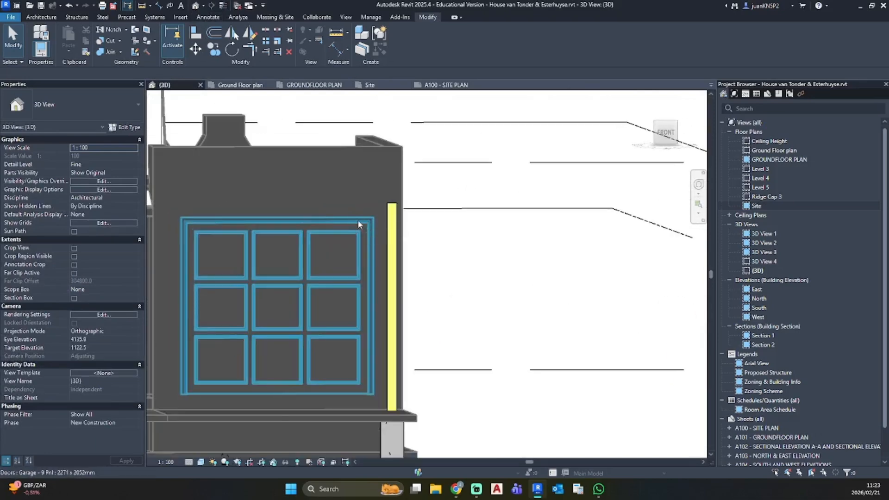
click(357, 224)
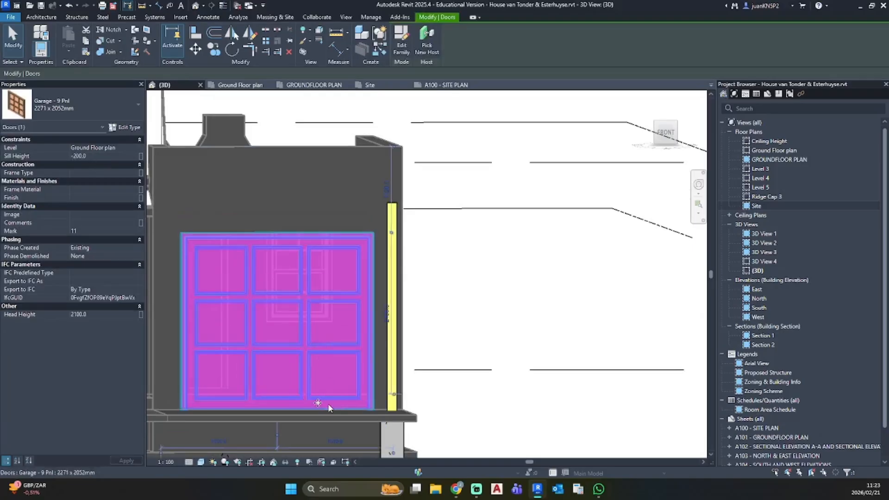
click(438, 358)
shift+middle_drag(513, 325, 352, 250)
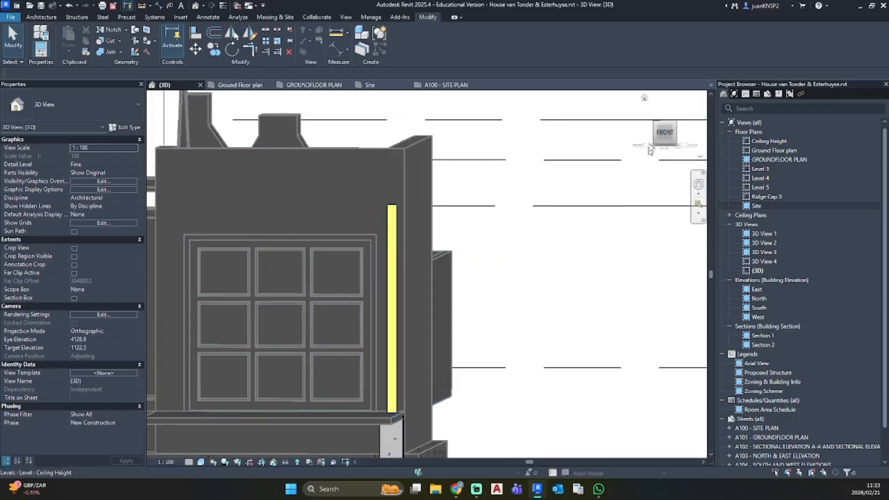
Step: Viewing the house from the front, compare the column with the garage door and set the column's top offset to 2200 mm
click(668, 134)
scroll(487, 265, up, 5)
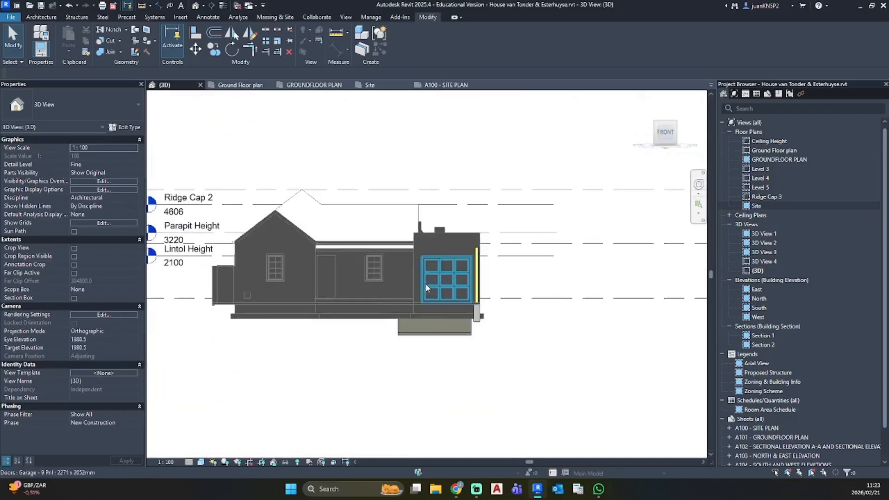
scroll(533, 222, up, 3)
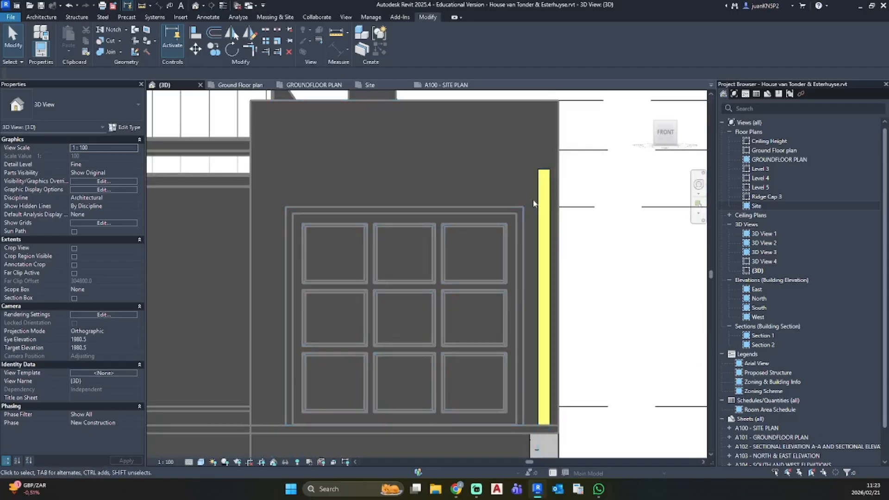
click(542, 204)
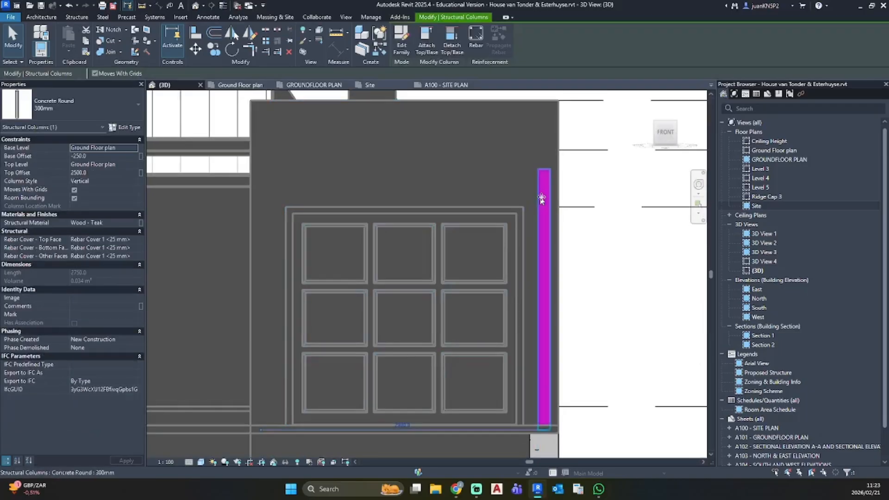
click(512, 214)
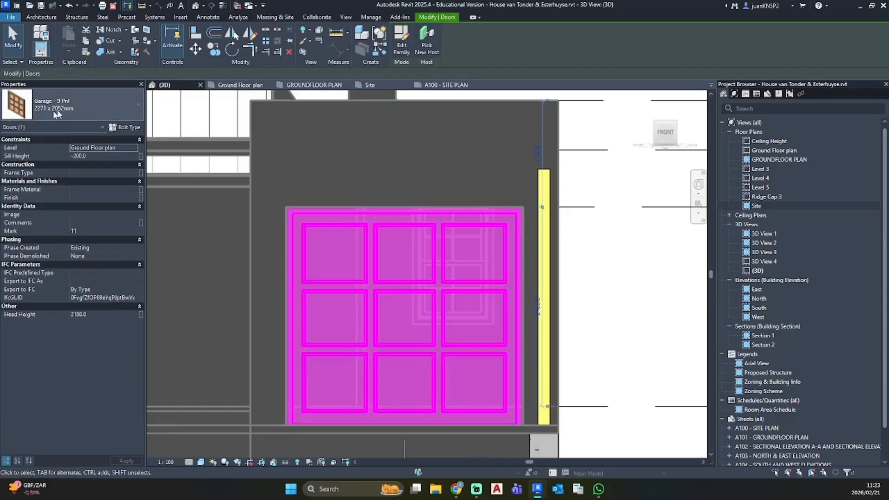
key(Escape)
click(544, 185)
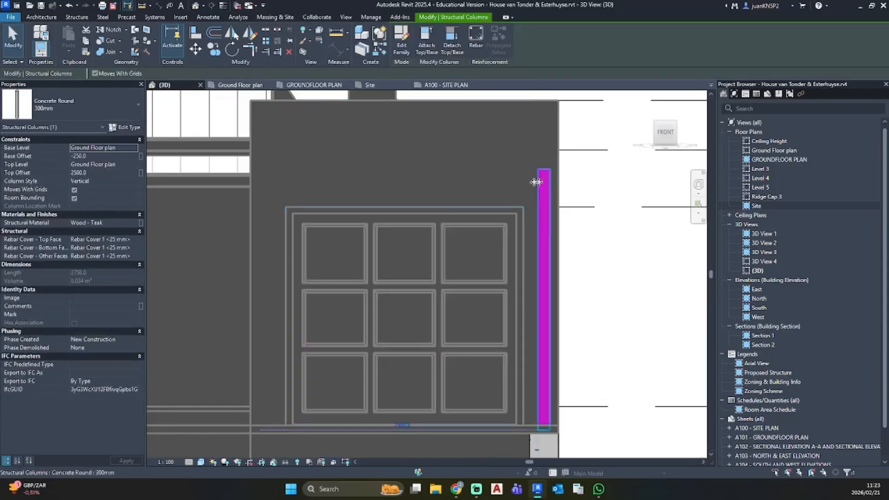
click(107, 173)
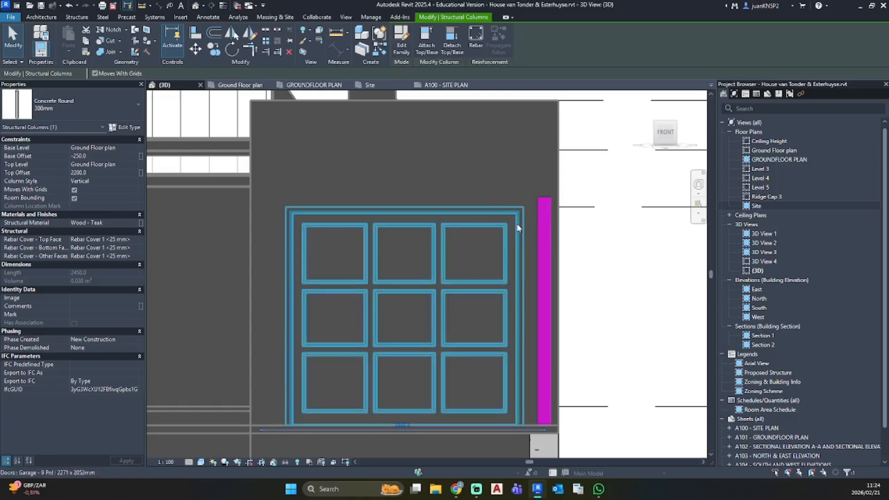
Step: Review the shortened column beside the garage from an angled 3D view and return to the Site floor plan
scroll(565, 278, down, 6)
shift+middle_drag(606, 347, 523, 370)
key(Escape)
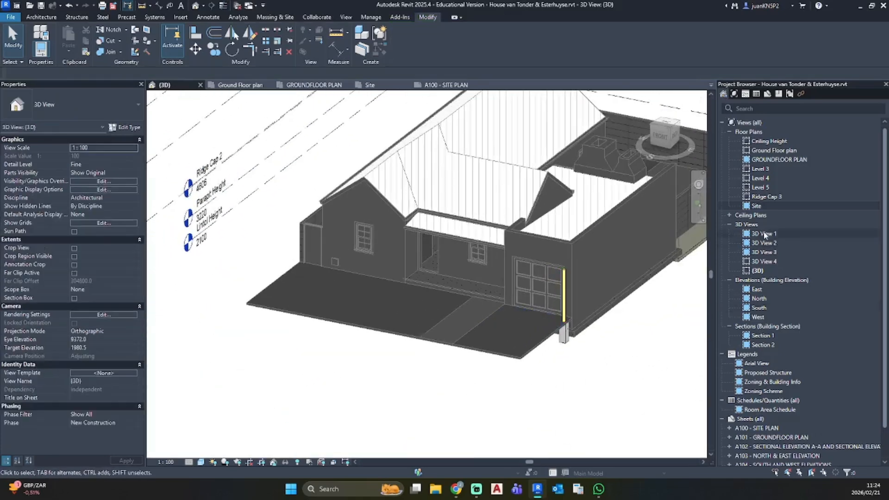
double_click(776, 205)
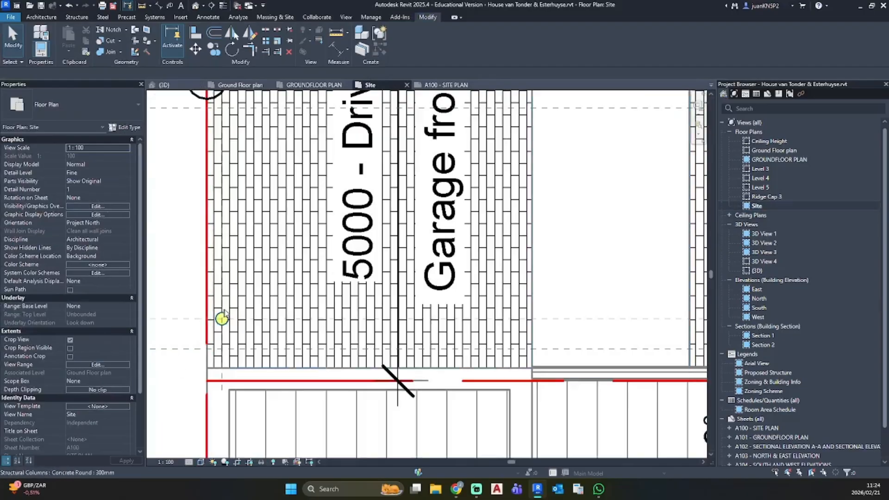
click(222, 318)
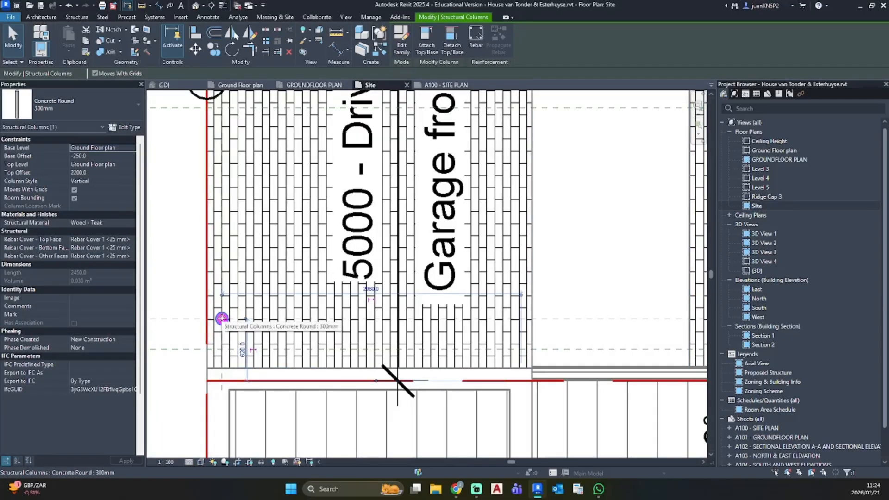
key(c)
key(Escape)
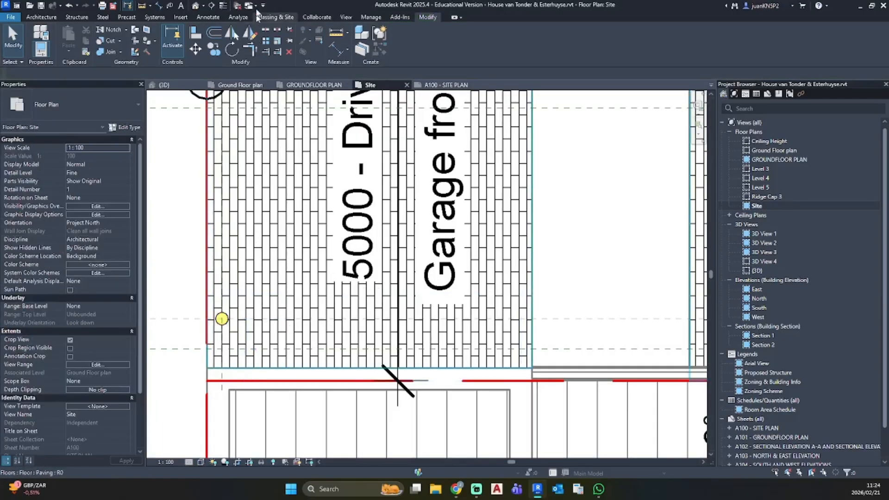
Step: In the 3D view, group the round column beside the garage with its foundation as a model group named GUmpole
click(205, 7)
scroll(507, 334, up, 4)
click(569, 319)
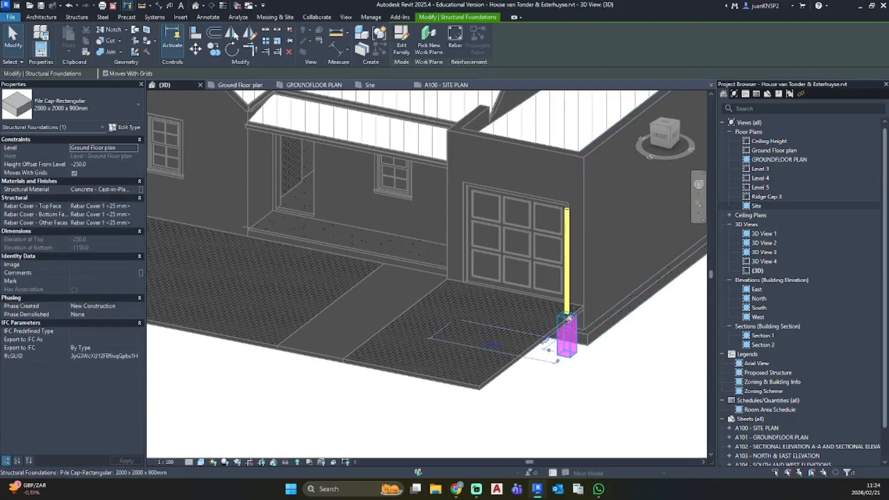
ctrl+click(569, 283)
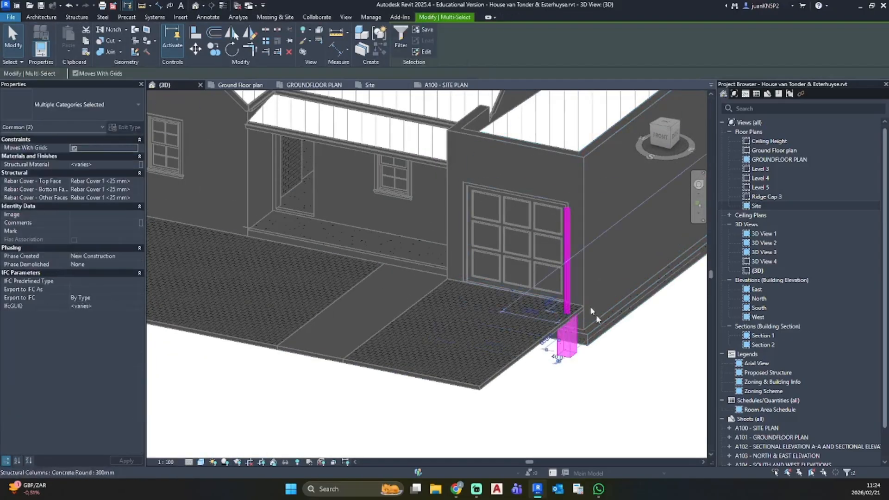
click(380, 33)
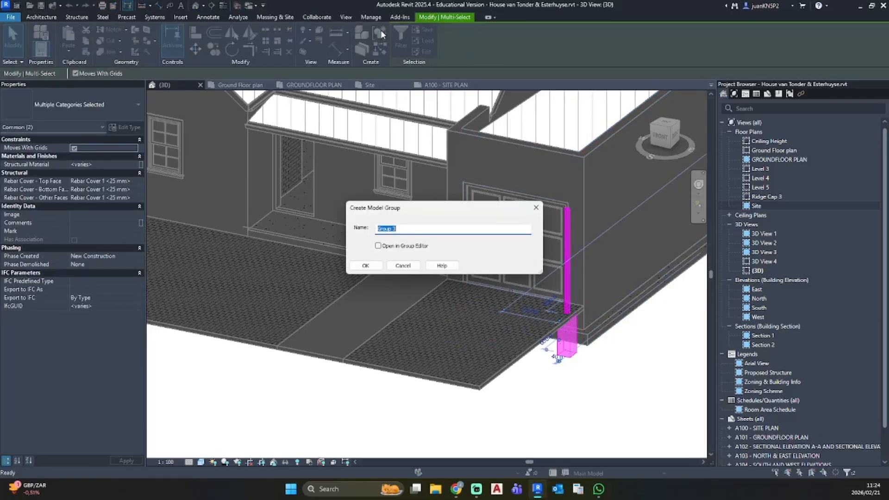
text(GUmpole)
key(Return)
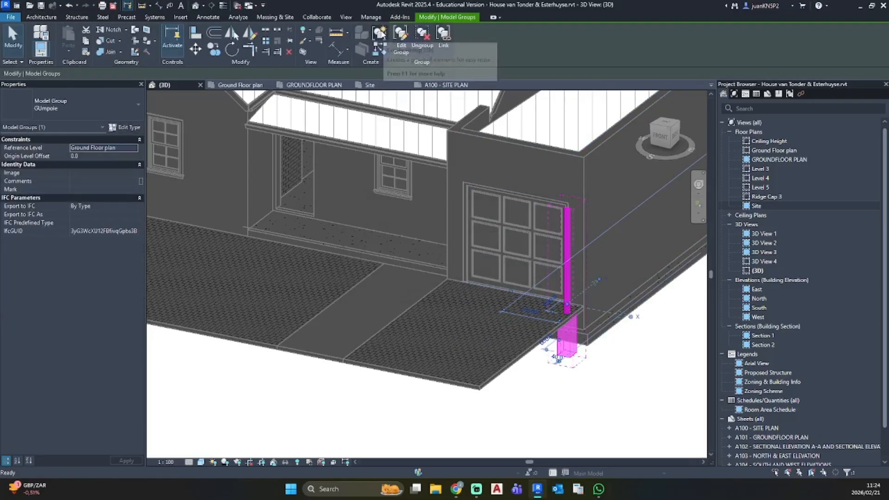
Step: In the Site floor plan, array the GUmpole group to three items, placing the last at the reference plane intersection below the paving label
double_click(757, 206)
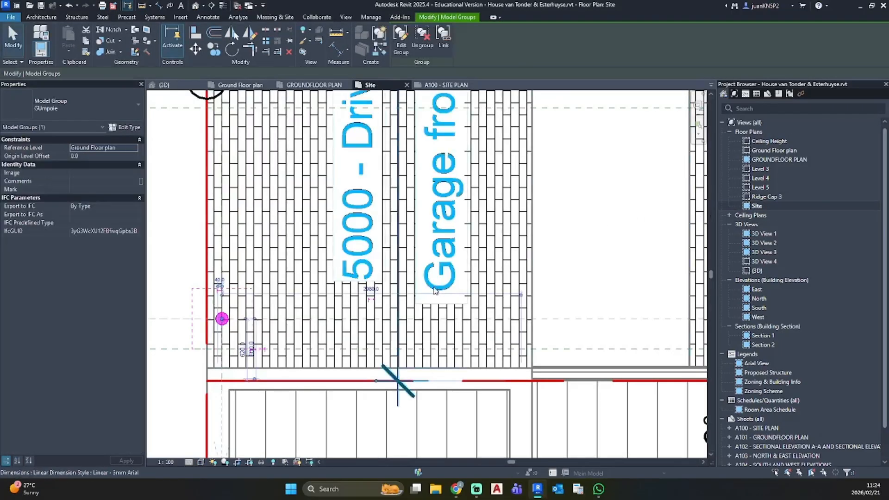
ctrl+click(271, 313)
key(a)
key(r)
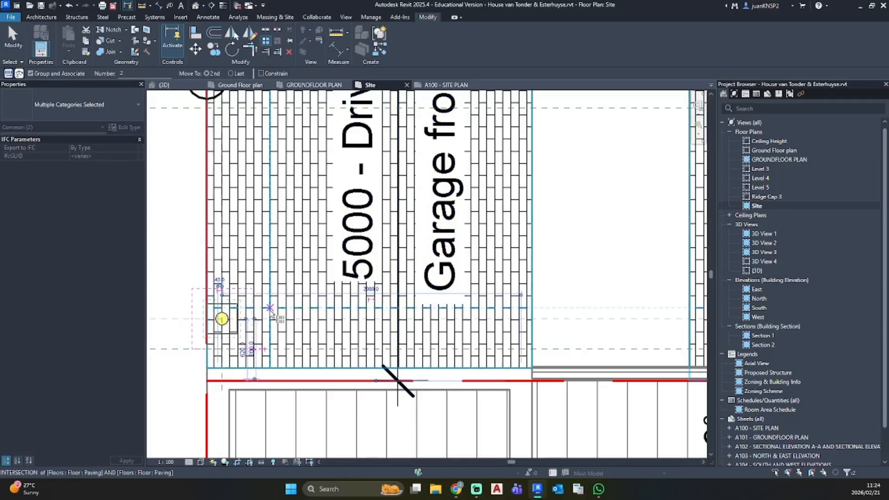
click(234, 74)
scroll(222, 318, up, 2)
click(223, 318)
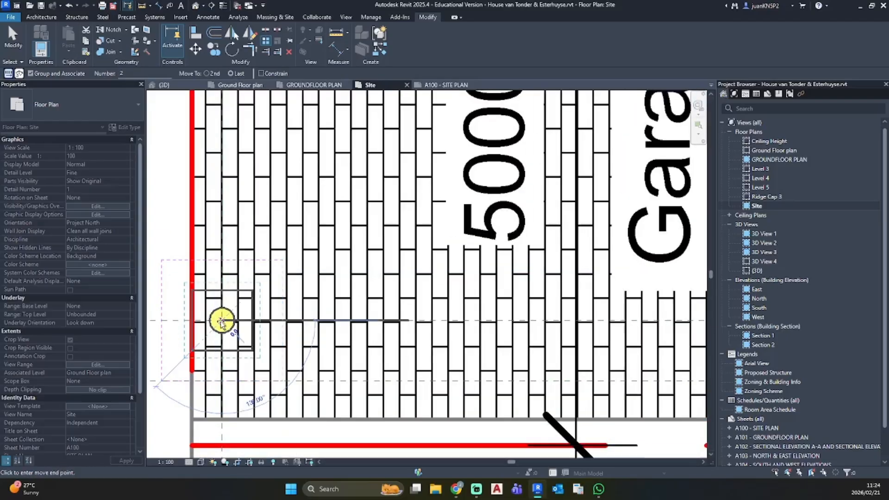
scroll(524, 323, down, 3)
scroll(524, 323, down, 3)
scroll(501, 289, up, 5)
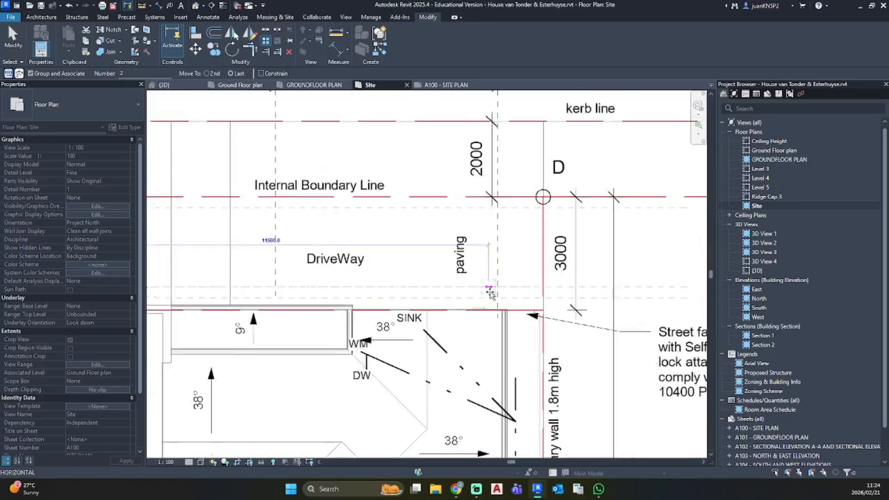
scroll(500, 288, up, 4)
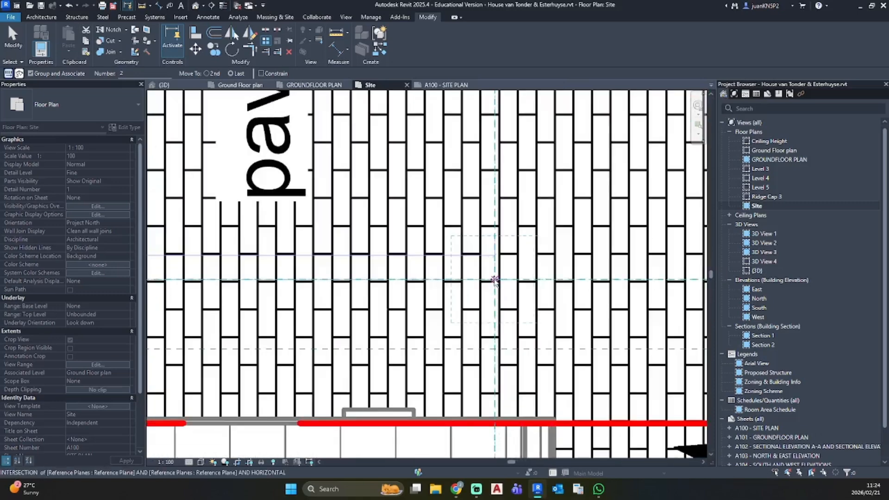
click(495, 279)
scroll(495, 280, down, 5)
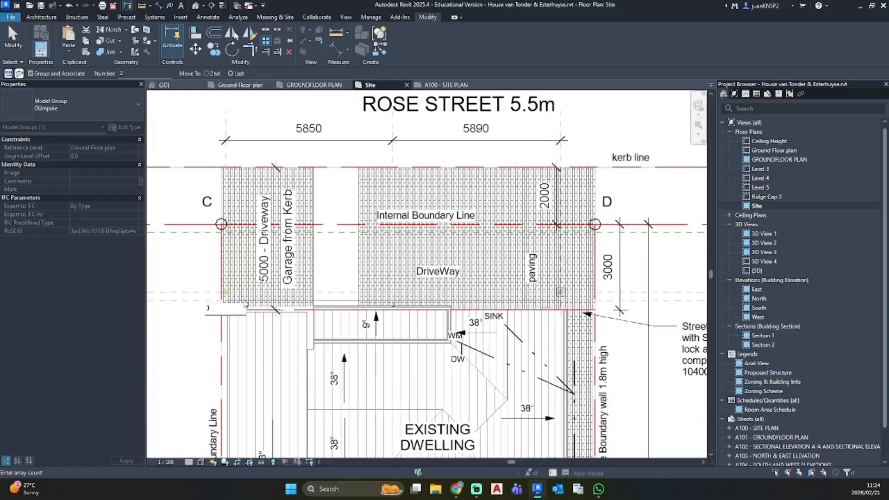
key(Return)
Step: Check the middle gum pole against its reference plane and delete the 5850/5890 dimension string below Rose Street
scroll(350, 318, up, 5)
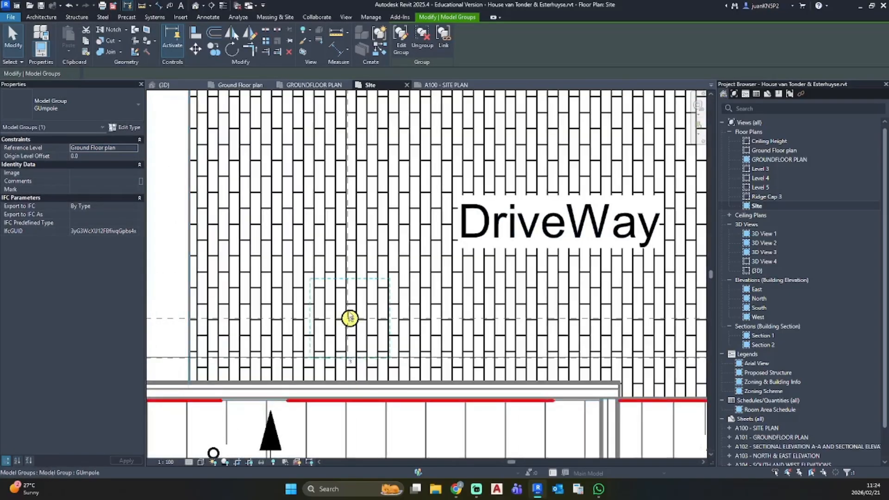
key(Escape)
scroll(350, 311, down, 3)
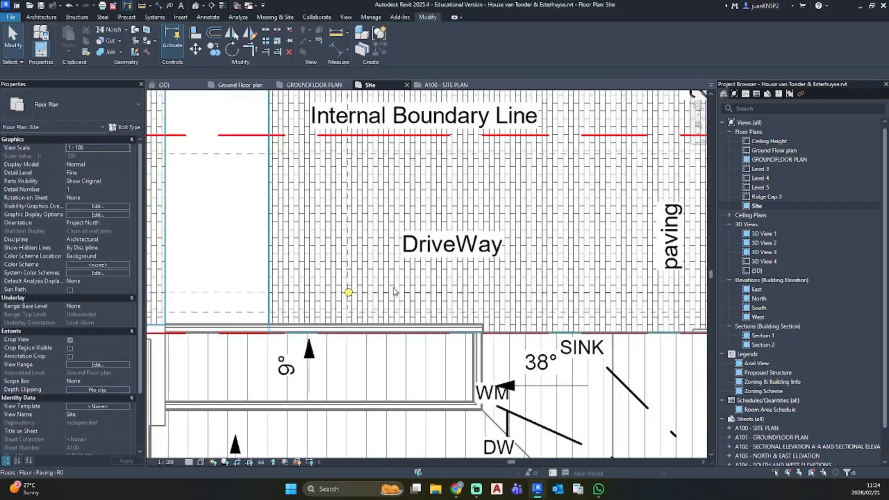
scroll(394, 291, down, 2)
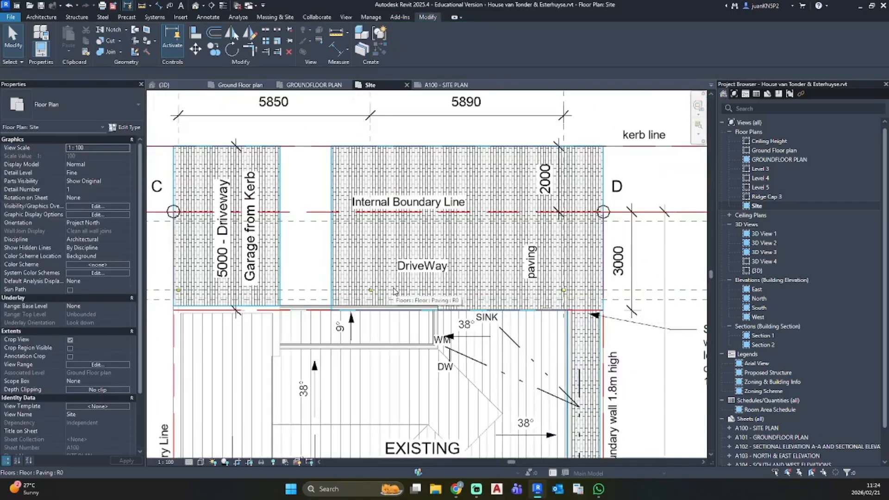
click(391, 117)
key(Delete)
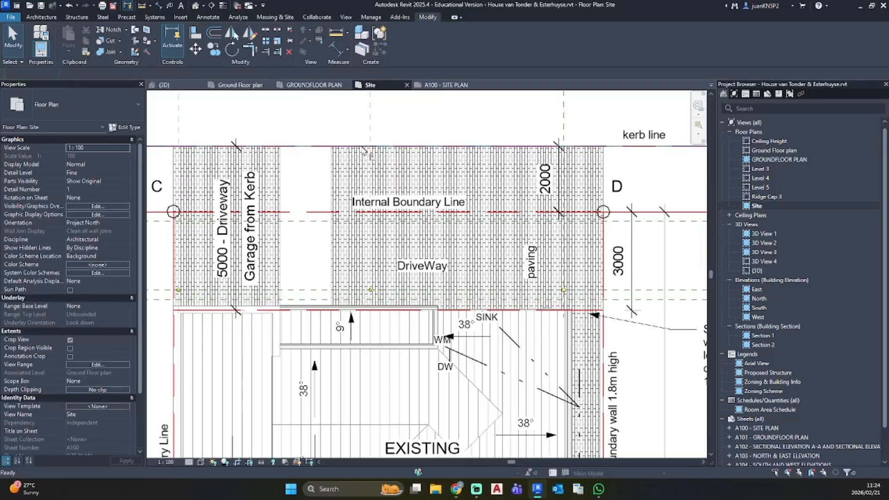
Step: Align the middle vertical reference plane with the centre of the middle gum pole
key(a)
key(l)
scroll(370, 285, up, 5)
scroll(372, 277, up, 3)
click(375, 275)
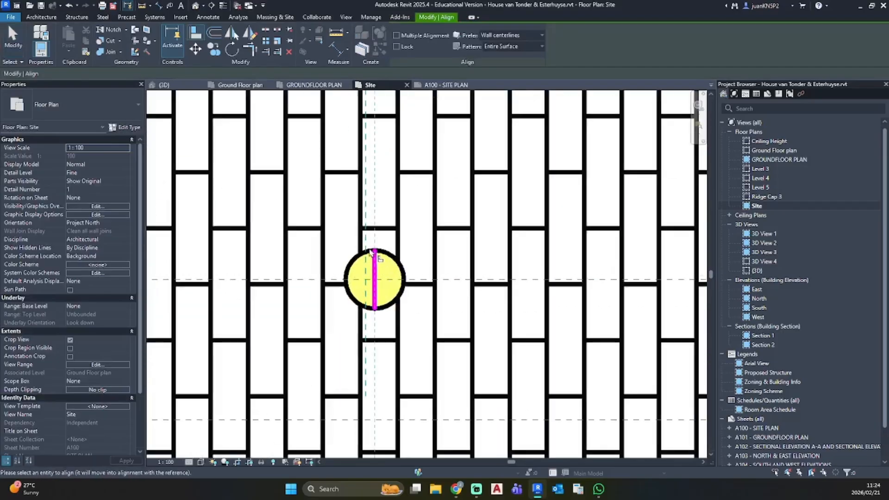
key(Escape)
key(Escape)
scroll(373, 297, down, 5)
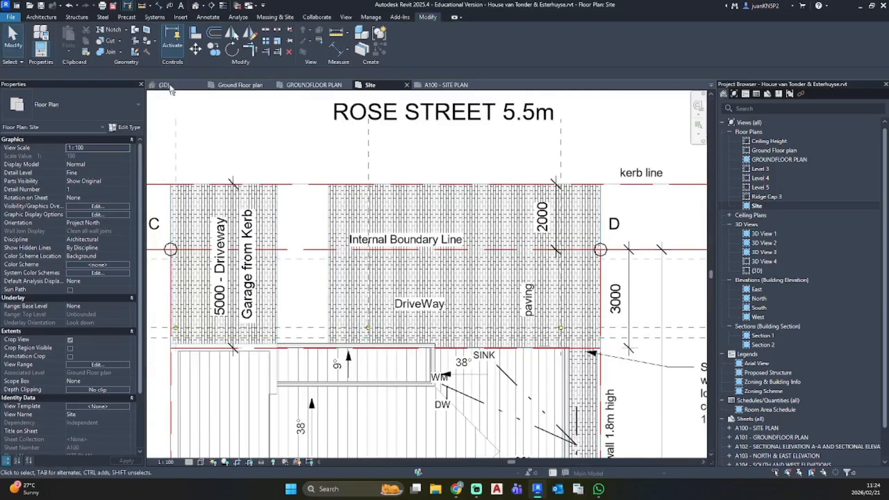
Step: In the 3D view, combine the three gum poles in front of the house into a model group named Gumpole row
click(195, 8)
shift+middle_drag(288, 178, 452, 260)
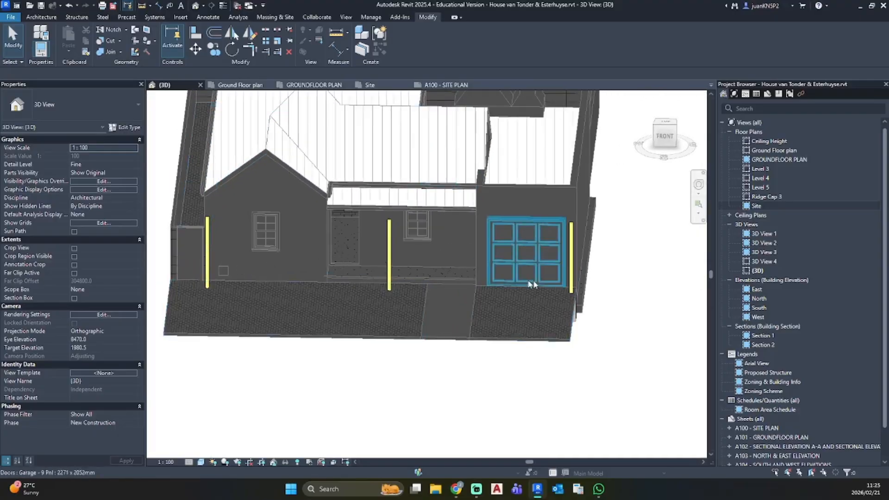
click(765, 197)
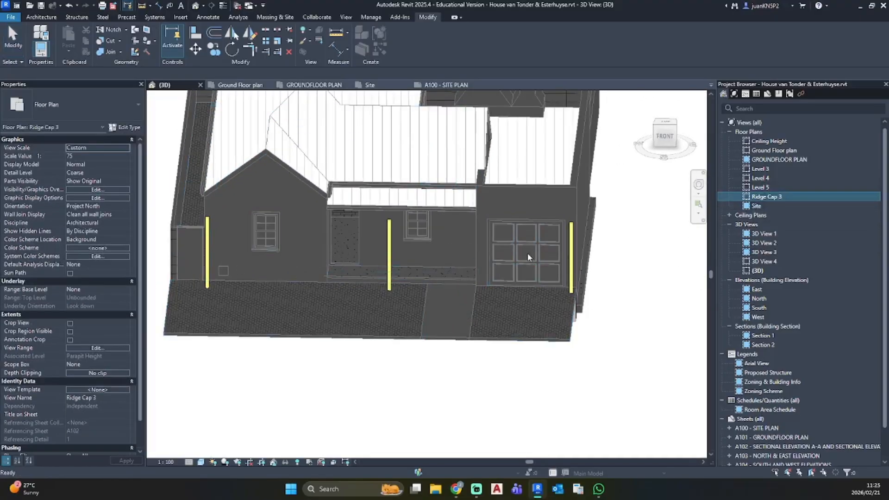
click(619, 348)
shift+middle_drag(619, 347, 314, 244)
scroll(576, 308, up, 5)
click(575, 311)
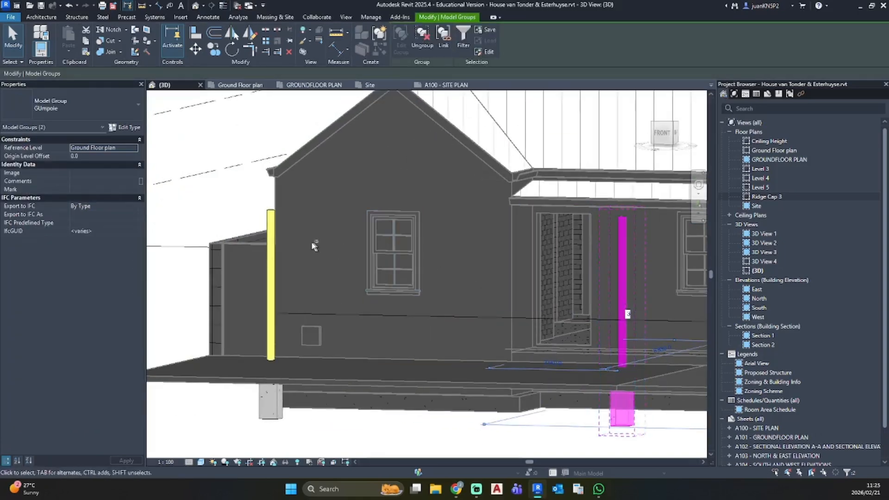
ctrl+click(271, 244)
ctrl+click(272, 244)
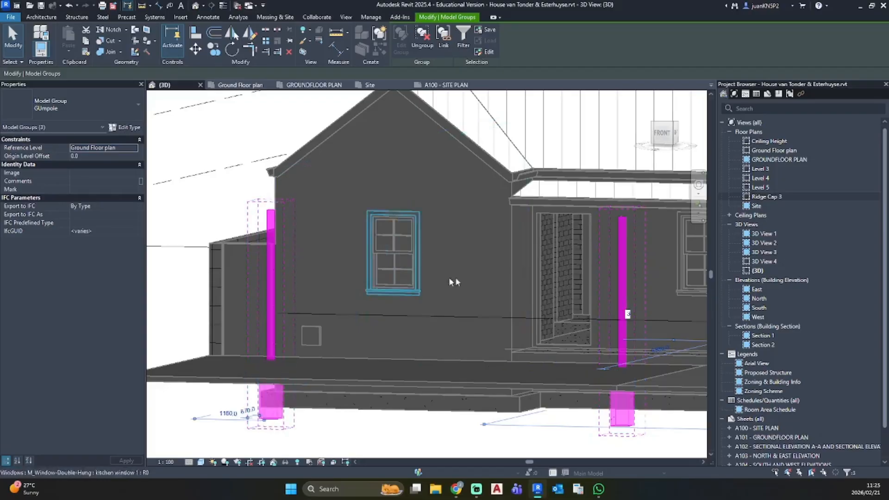
scroll(453, 280, down, 3)
click(385, 37)
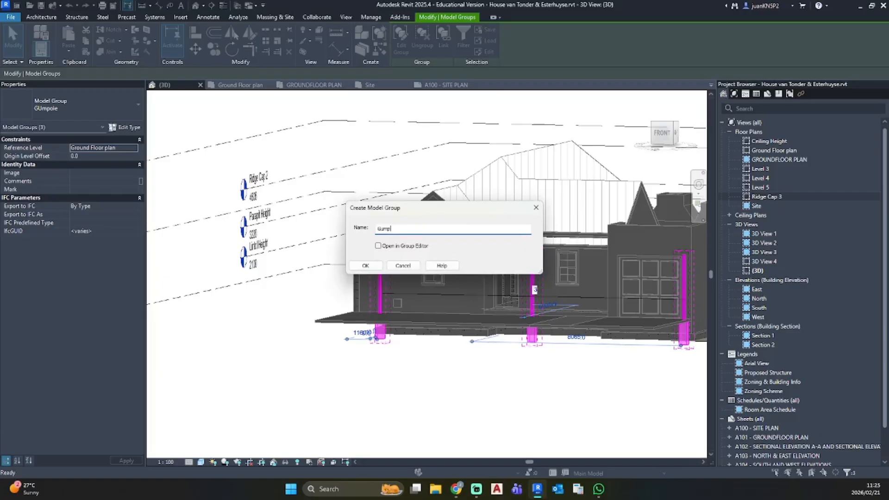
key(Return)
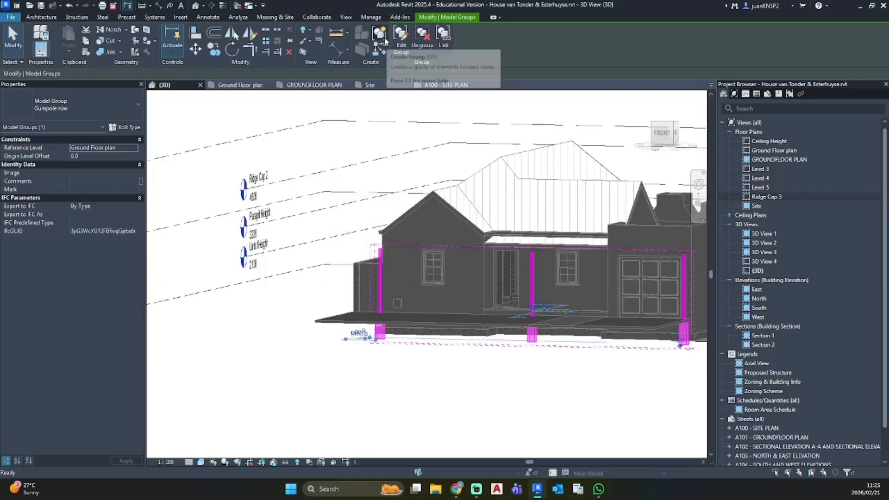
Step: In the Site floor plan, copy the Gumpole row from its garage-side pole centre to the reference plane intersection just inside the internal boundary line
double_click(755, 205)
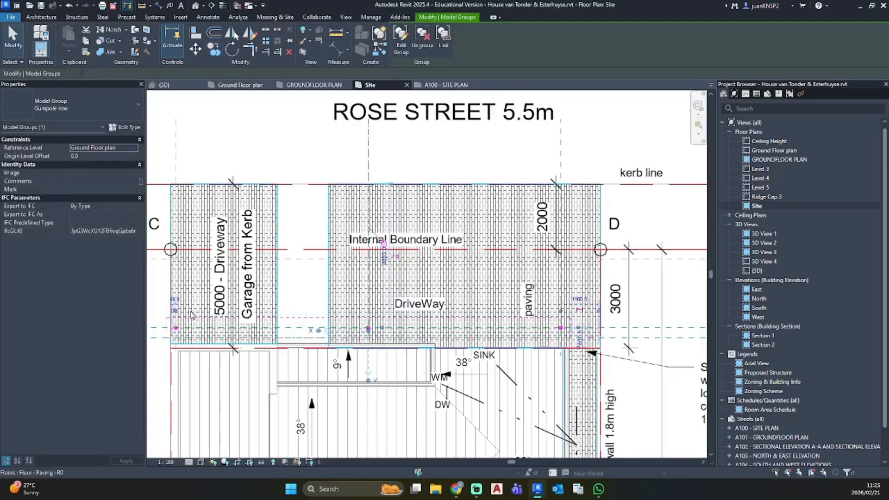
scroll(157, 318, up, 2)
key(c)
key(o)
scroll(280, 367, up, 3)
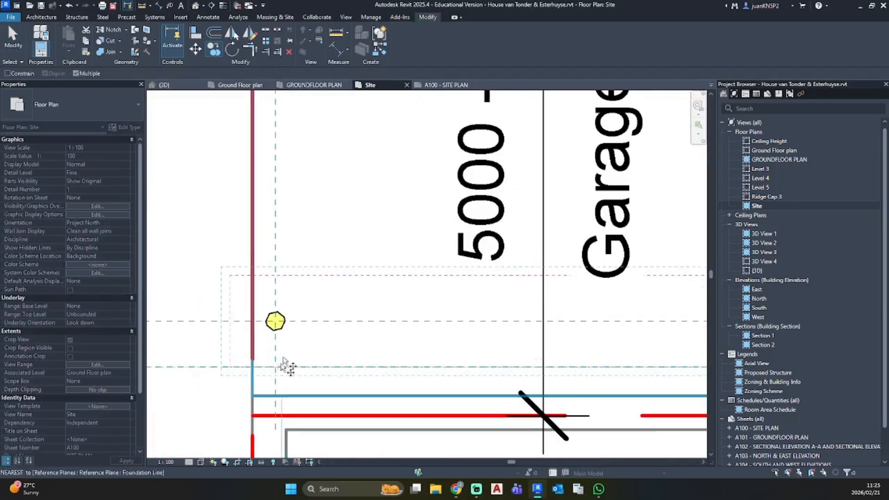
click(275, 320)
scroll(276, 206, down, 2)
middle_drag(276, 206, 255, 335)
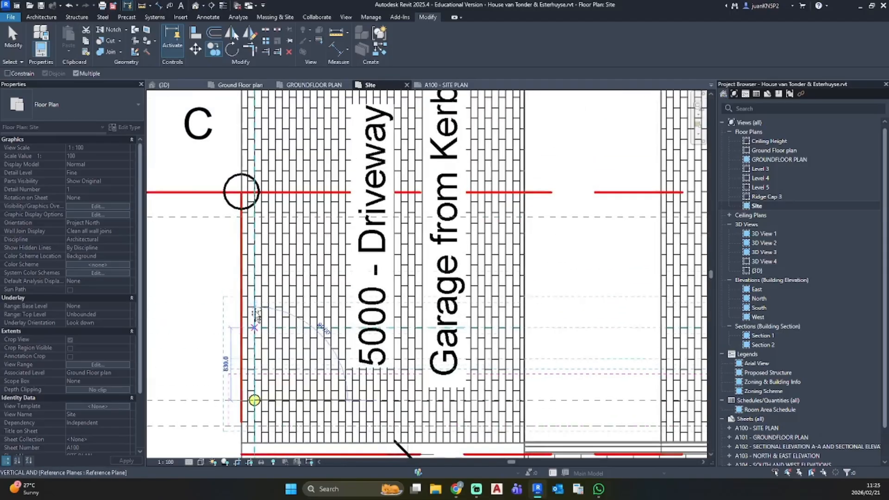
scroll(254, 218, up, 3)
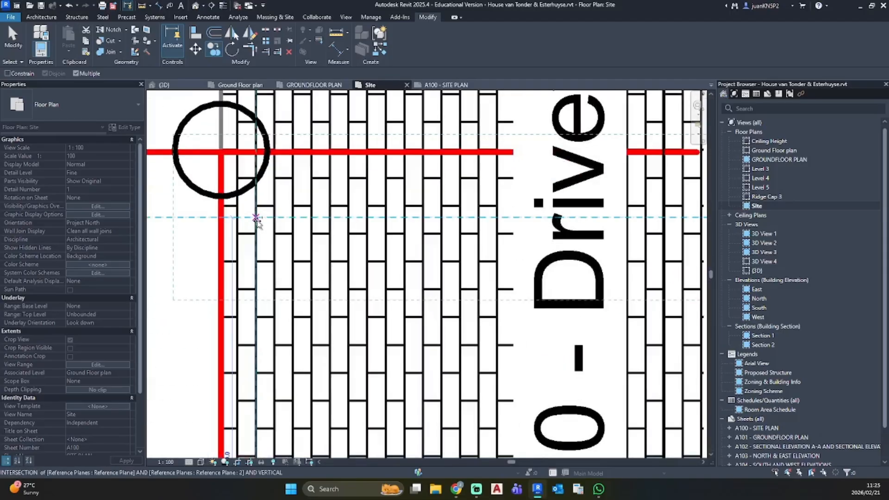
scroll(258, 214, down, 3)
scroll(331, 278, down, 3)
key(Escape)
key(Escape)
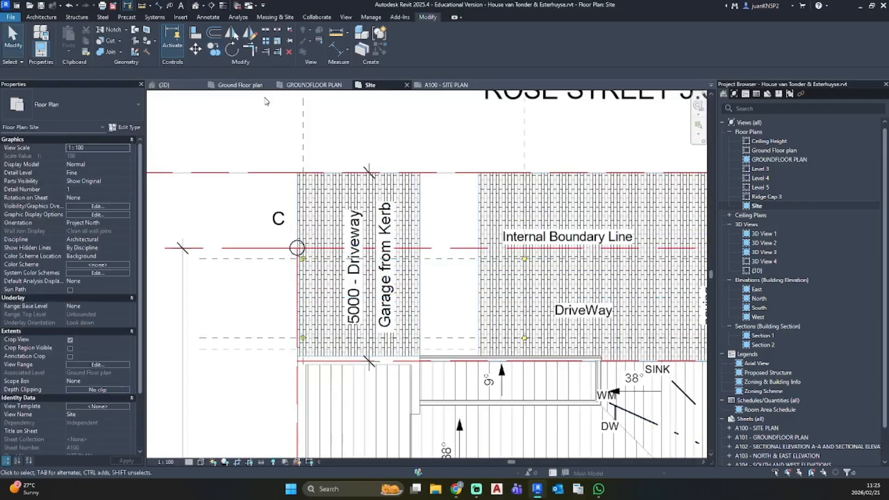
Step: Inspect both rows of gum poles and their foundations over the driveway from several angles in the 3D view
click(198, 7)
scroll(449, 399, down, 2)
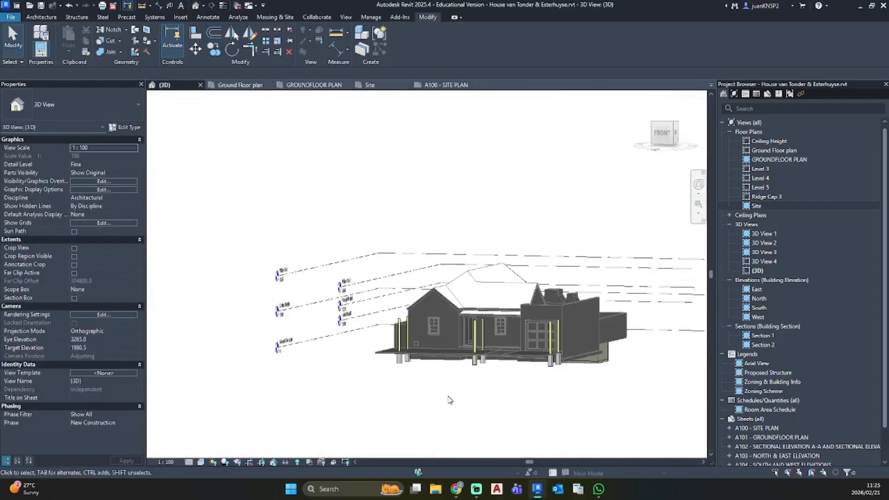
shift+middle_drag(450, 399, 360, 448)
scroll(576, 374, up, 5)
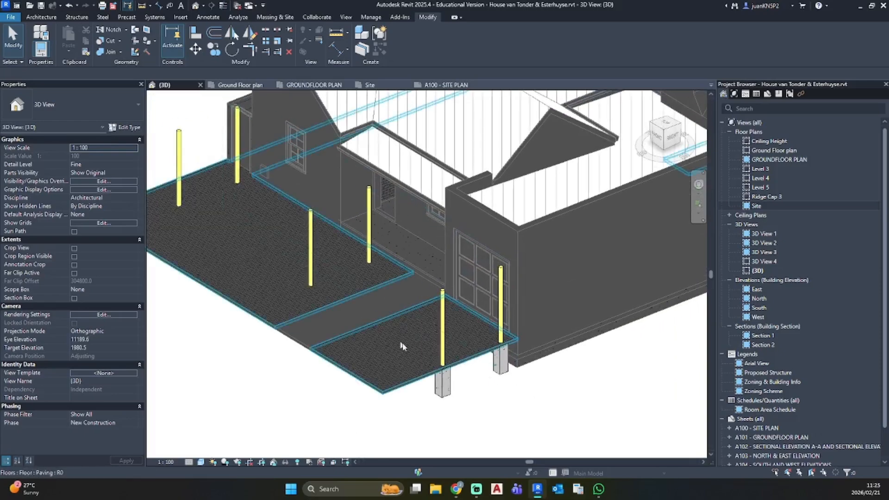
shift+middle_drag(458, 313, 380, 302)
scroll(315, 389, up, 3)
scroll(381, 302, down, 1)
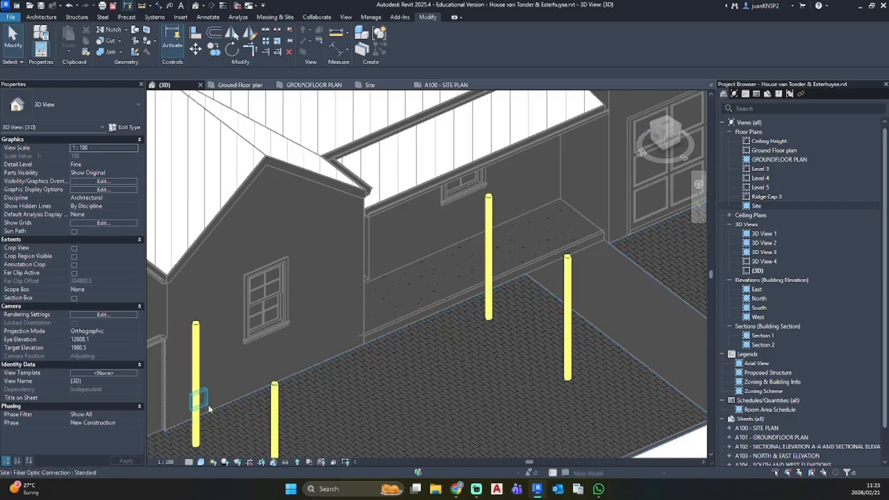
Step: From the Site floor plan, start a beam and browse the UK family library to the Structural > Framing > Wood folder
double_click(774, 208)
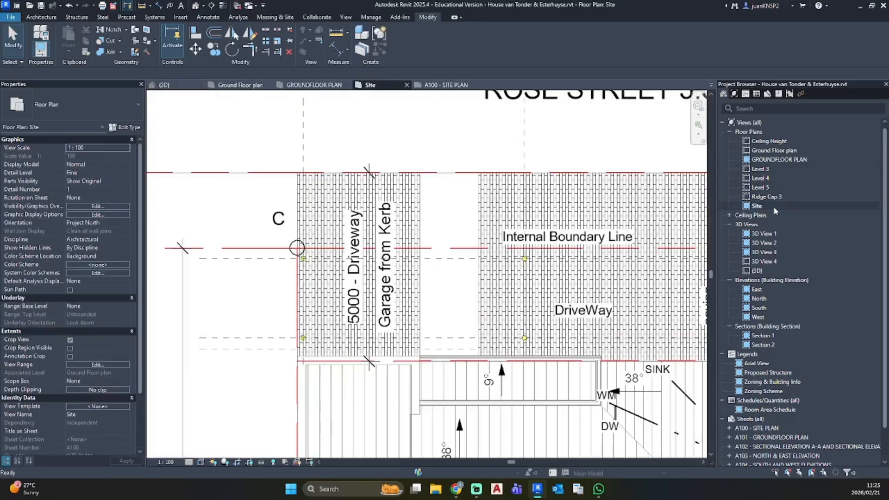
middle_drag(471, 279, 358, 257)
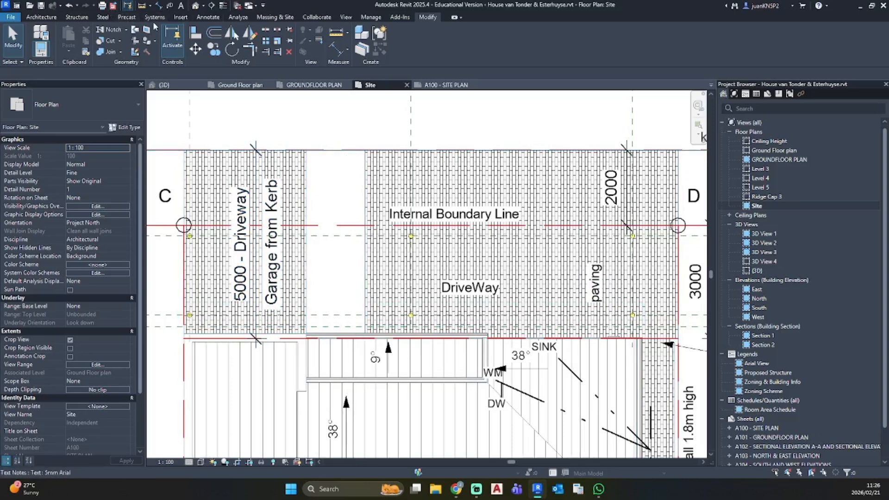
click(67, 19)
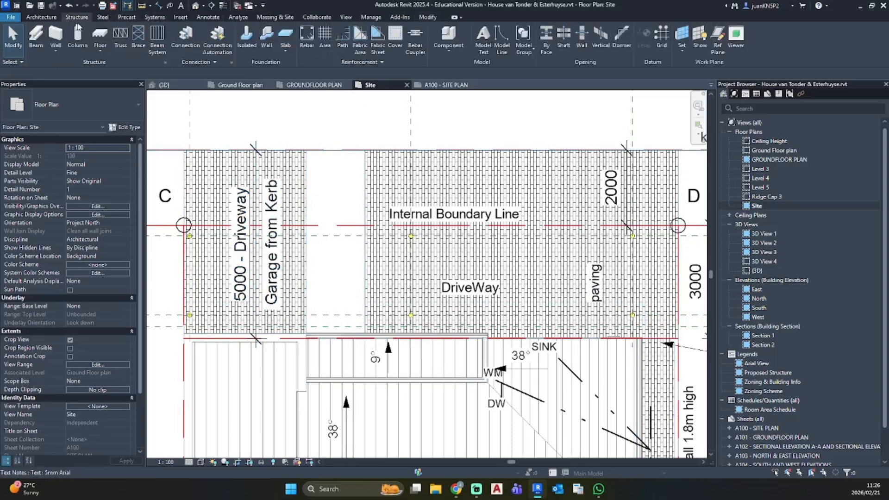
click(34, 40)
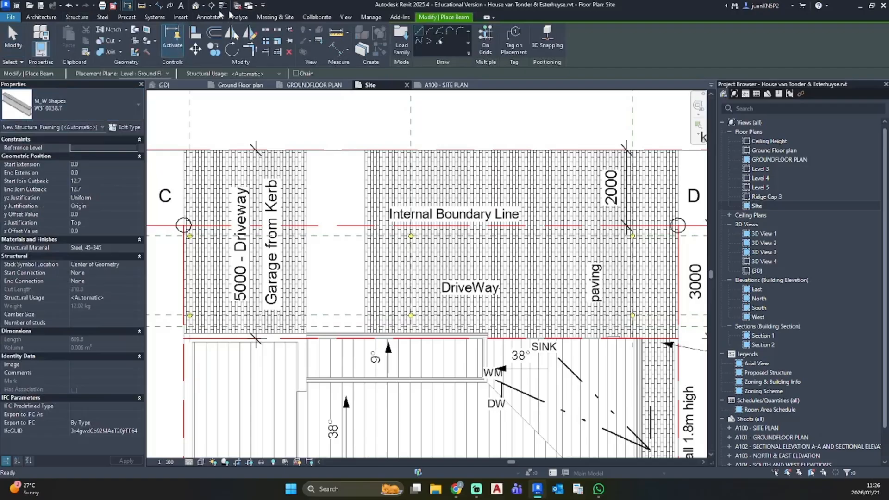
click(183, 18)
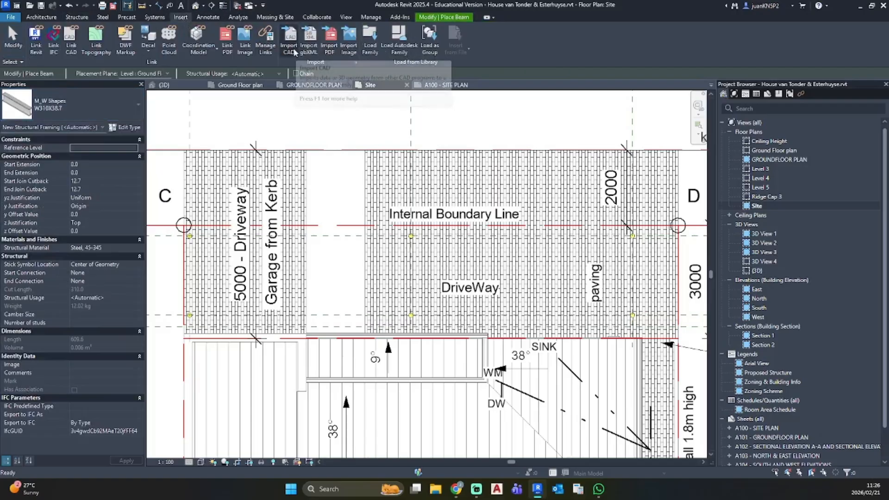
click(370, 38)
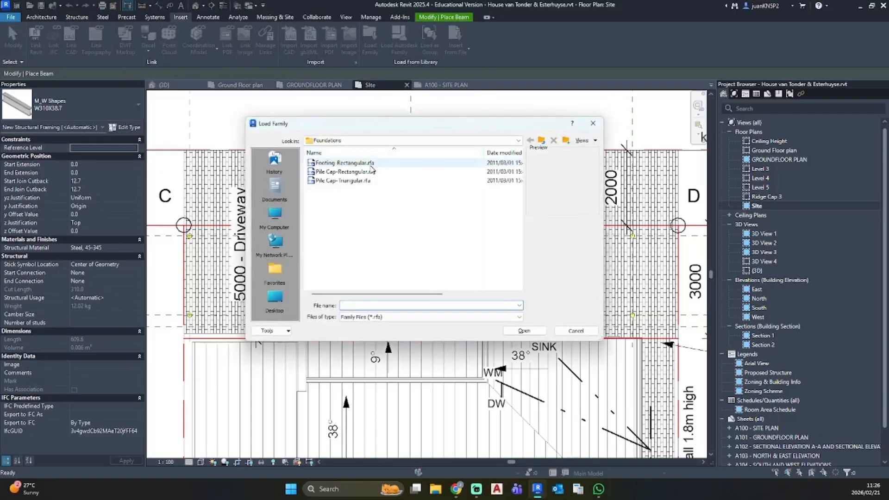
click(320, 140)
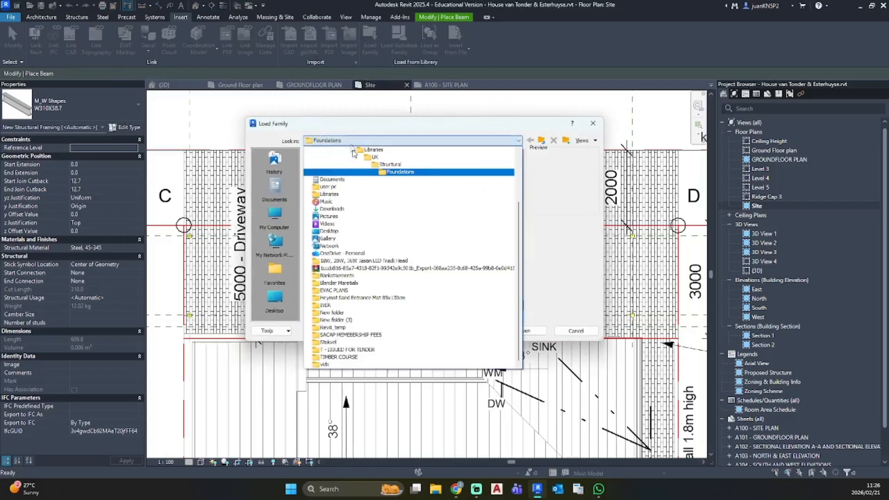
click(375, 157)
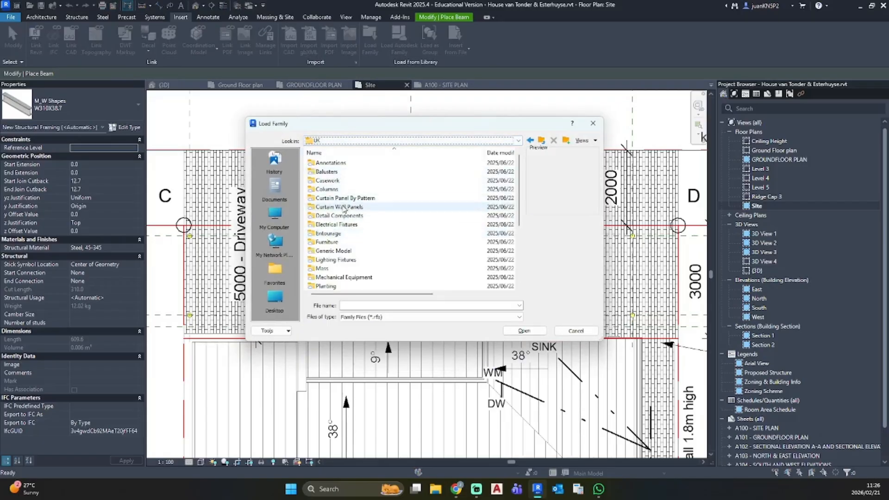
scroll(343, 194, down, 3)
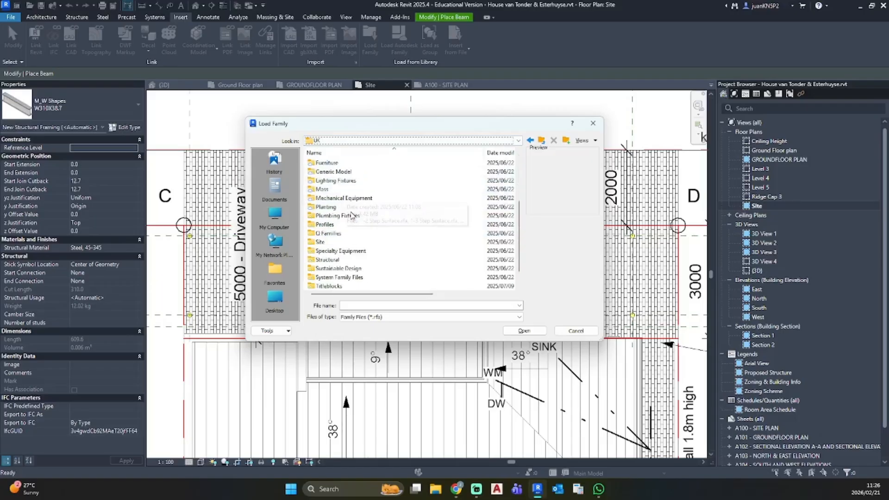
double_click(334, 259)
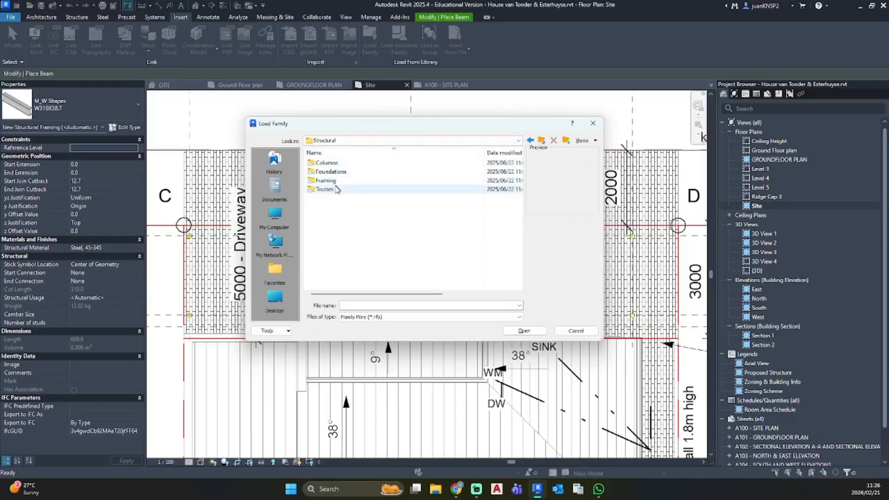
double_click(329, 181)
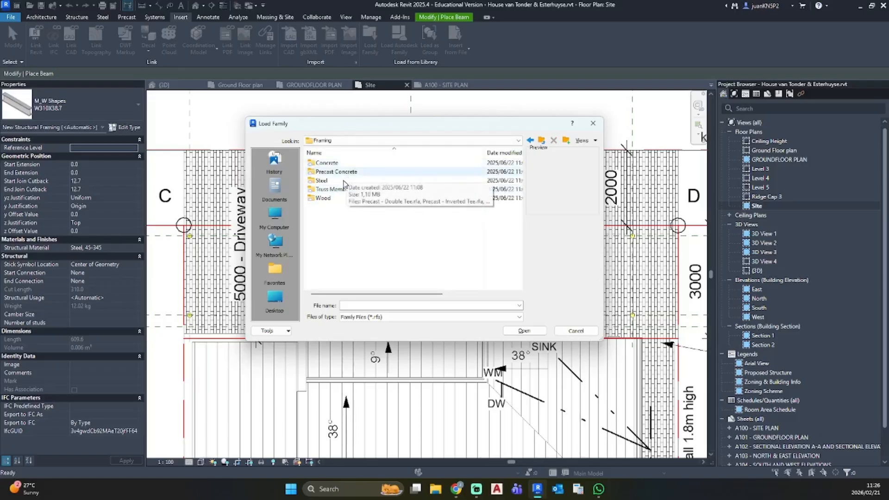
double_click(330, 198)
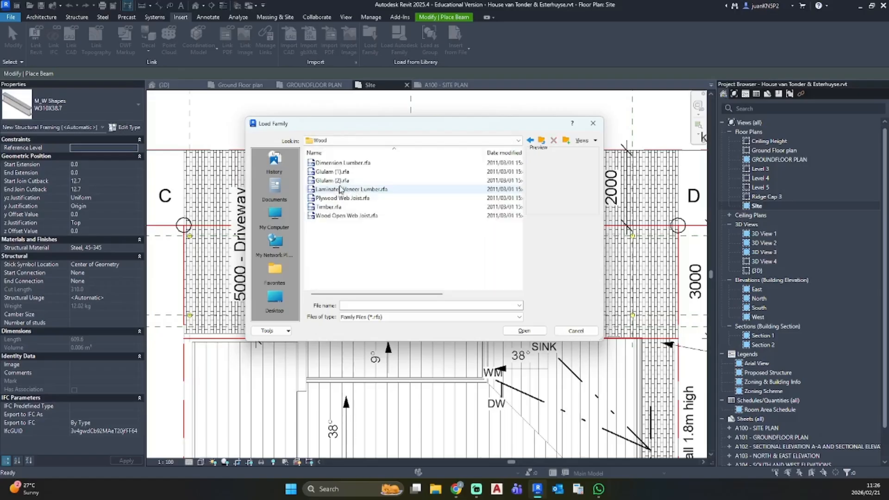
Step: Preview the wood framing families one by one, from Dimension Lumber to Wood Open Web Joist
click(346, 165)
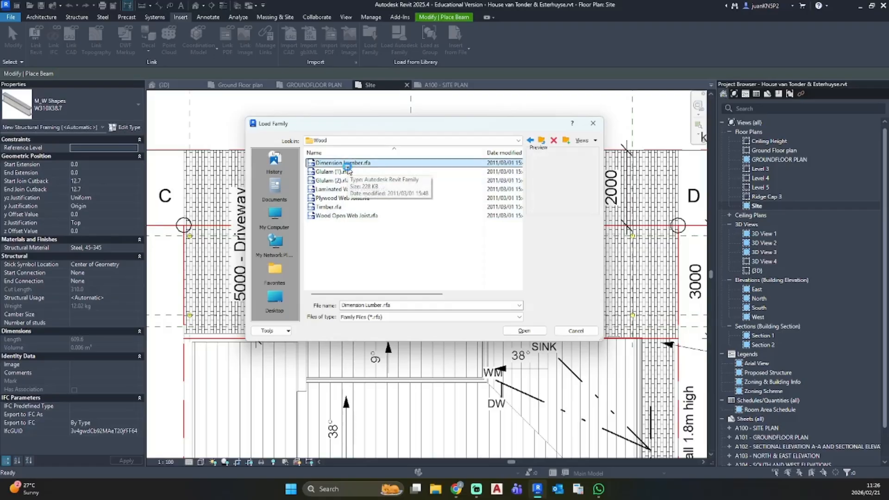
click(348, 172)
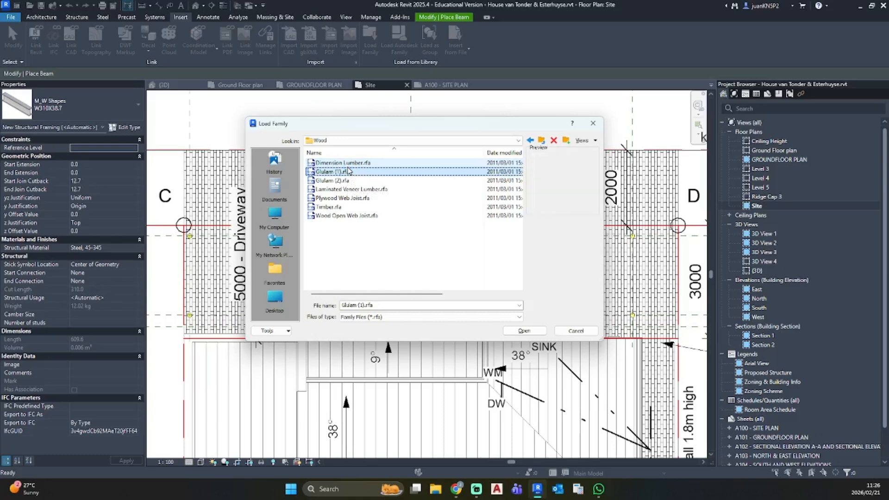
key(Down)
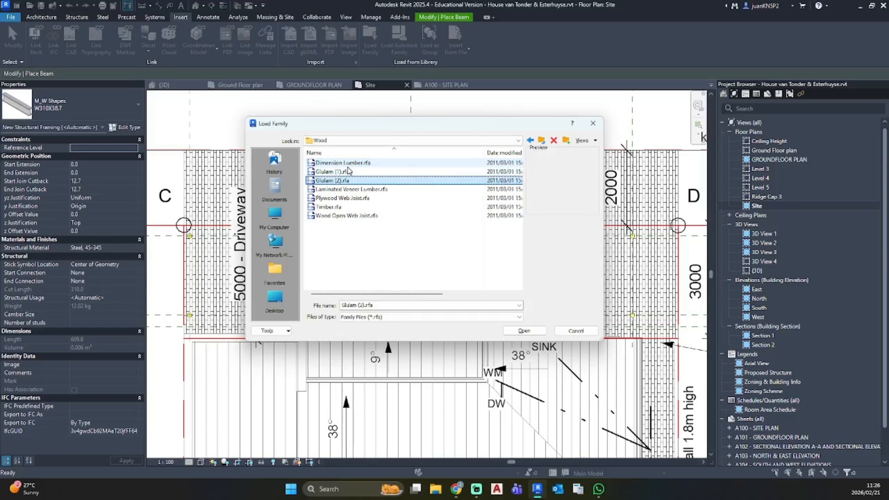
key(Down)
key(Down)
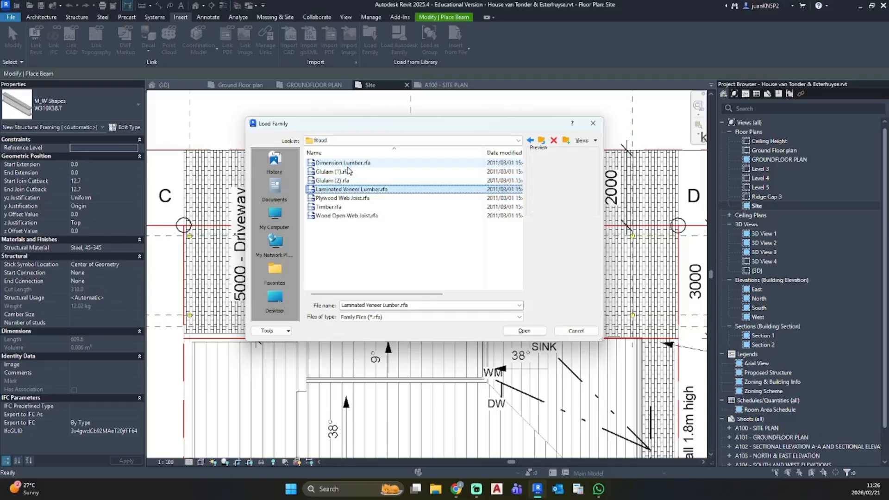
key(Down)
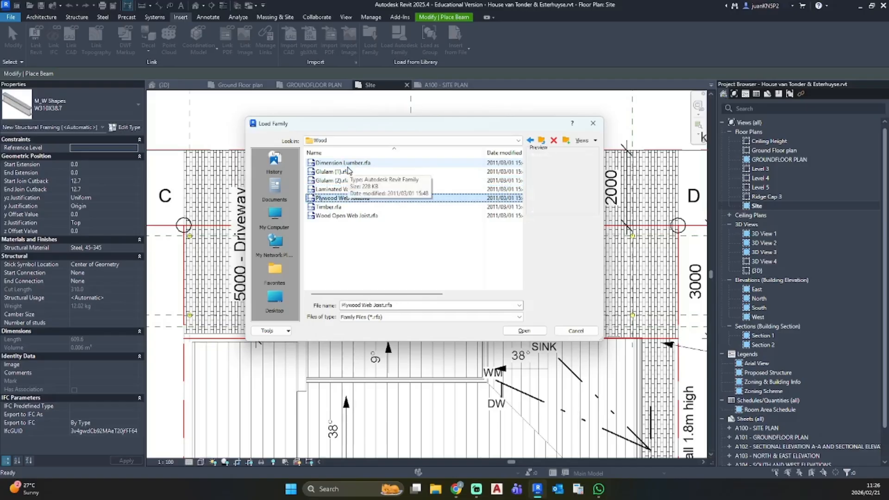
key(Down)
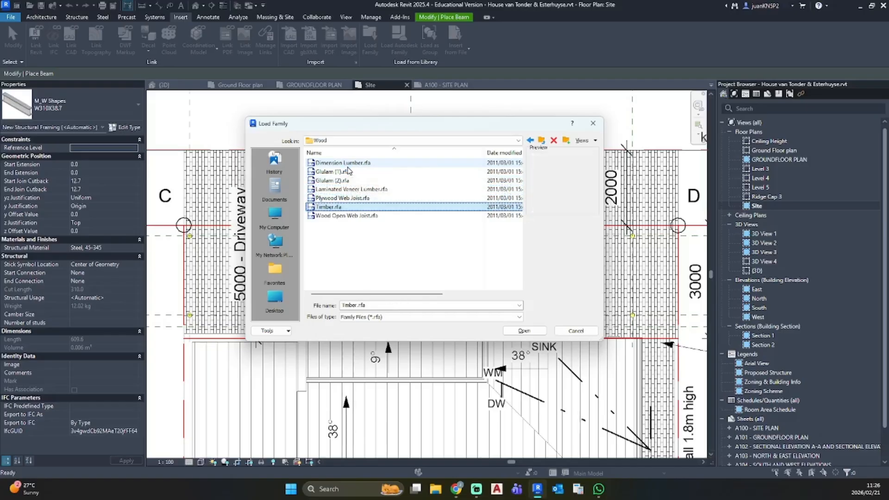
key(Down)
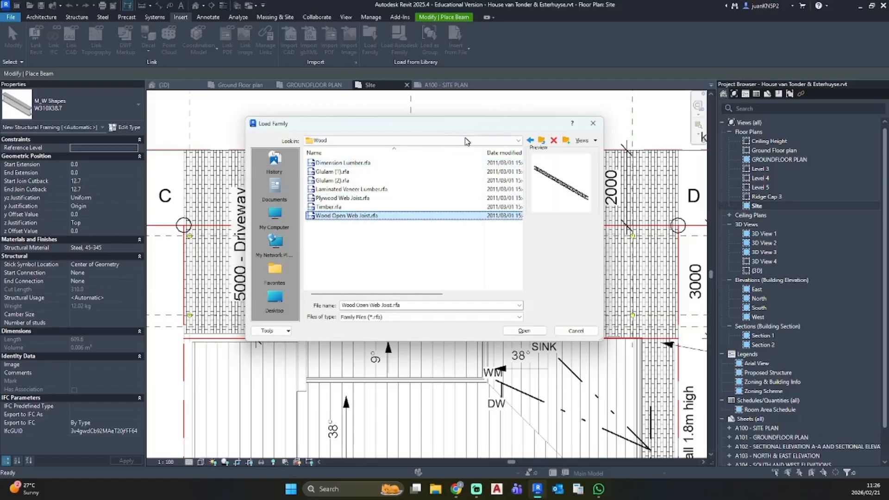
Step: Preview the Concrete - Rectangular Beam family in the Concrete framing folder, and leave family loading and beam placement
click(507, 140)
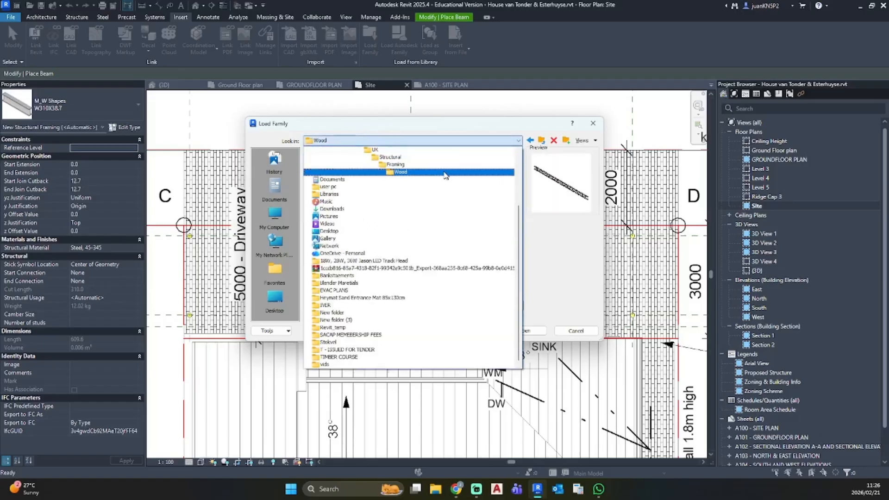
click(417, 165)
double_click(357, 166)
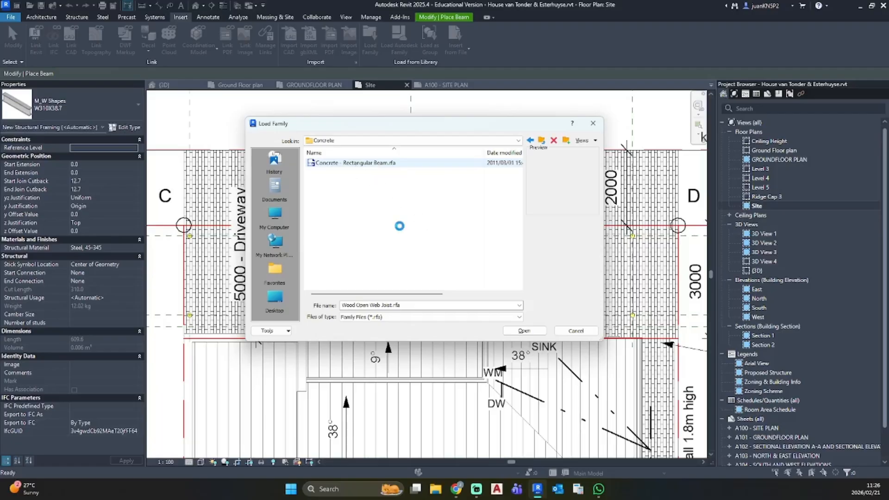
click(376, 163)
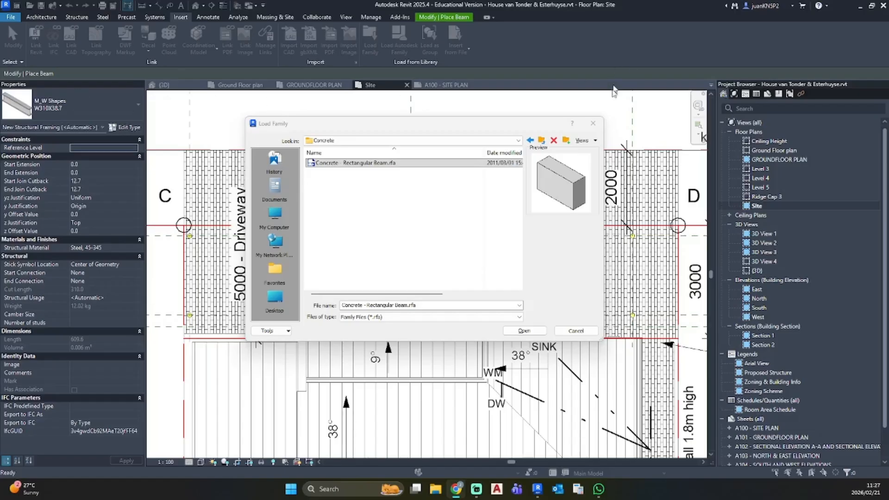
click(519, 140)
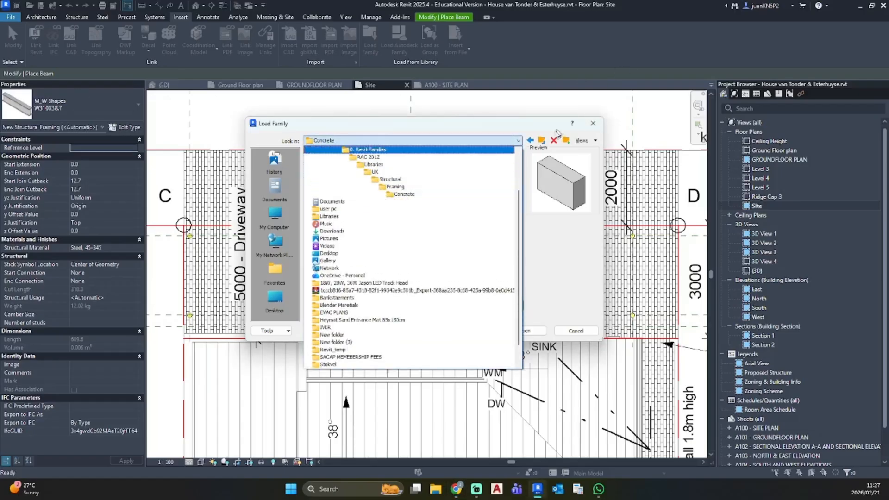
click(593, 124)
click(592, 124)
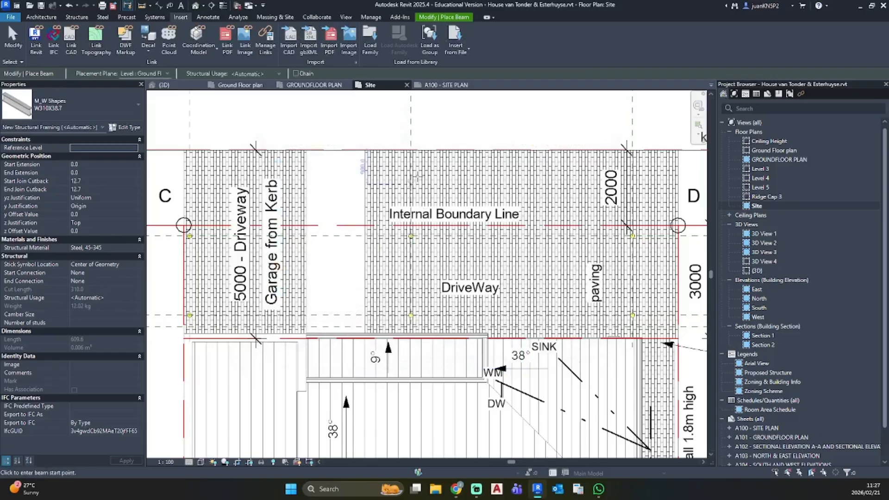
key(Escape)
key(Escape)
Step: Open the West elevation and set its phase to New Construction
click(190, 133)
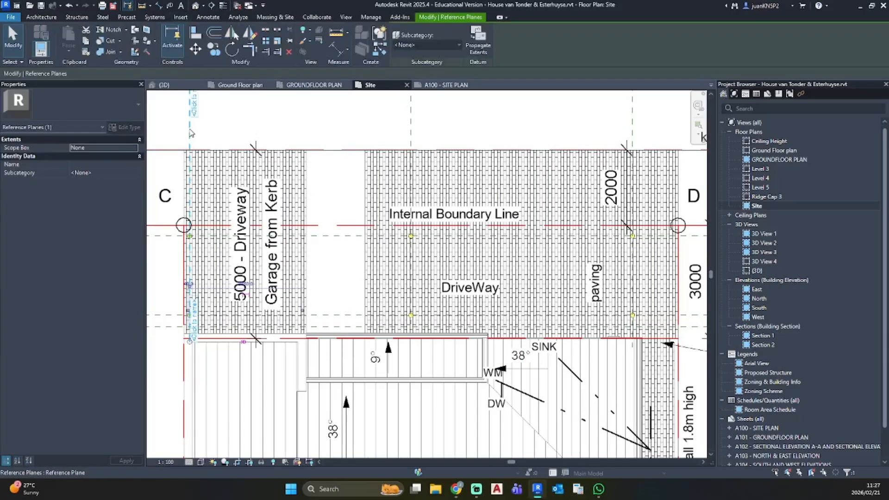
scroll(190, 134, down, 3)
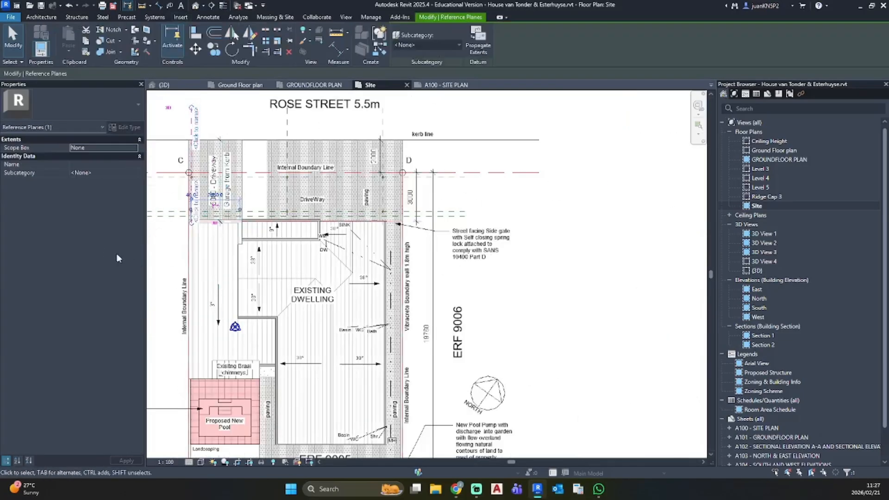
double_click(758, 316)
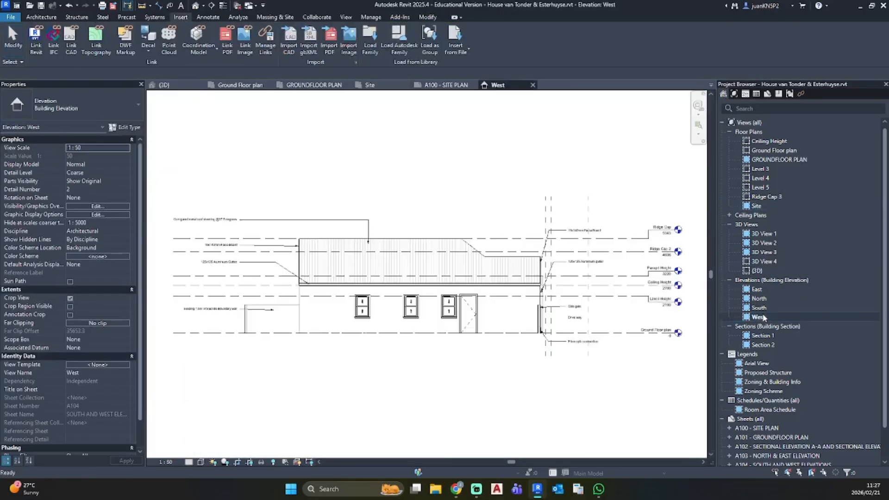
scroll(227, 375, down, 2)
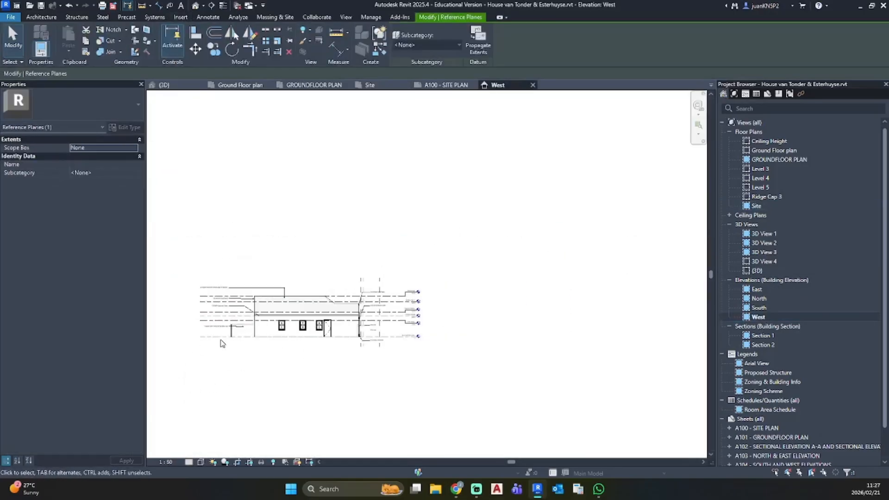
click(225, 177)
scroll(98, 420, down, 1)
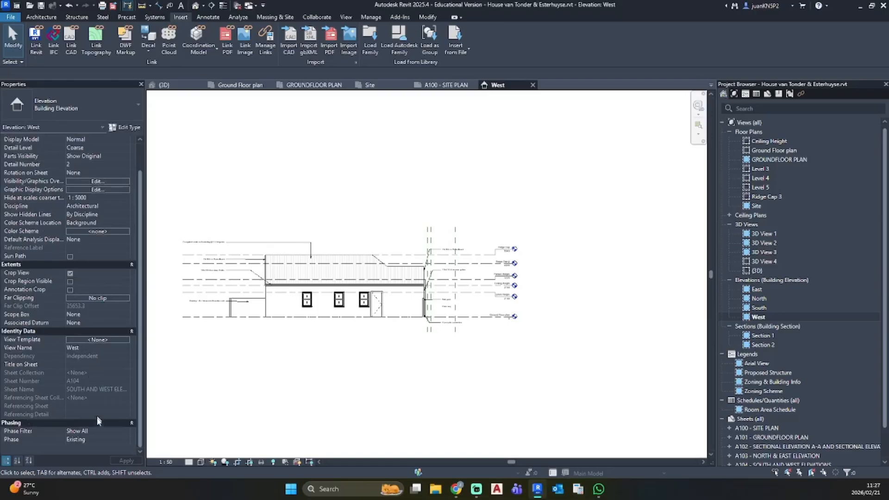
click(129, 439)
click(87, 455)
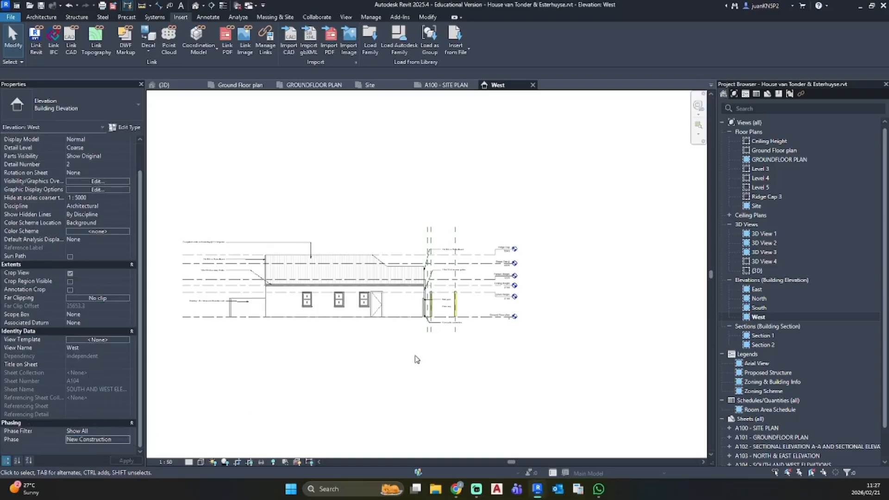
Step: Draw a short horizontal reference plane just above the driveway column farthest from the house in the West elevation
scroll(445, 329, up, 3)
scroll(446, 326, up, 4)
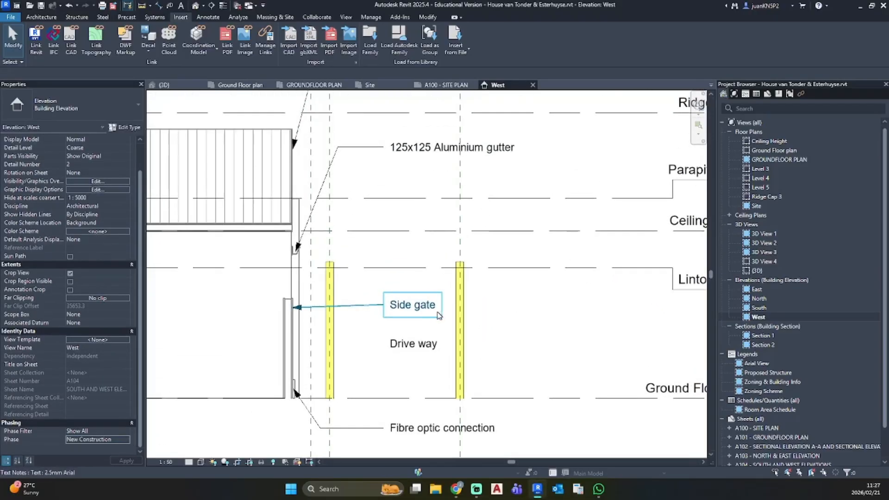
scroll(438, 267, up, 2)
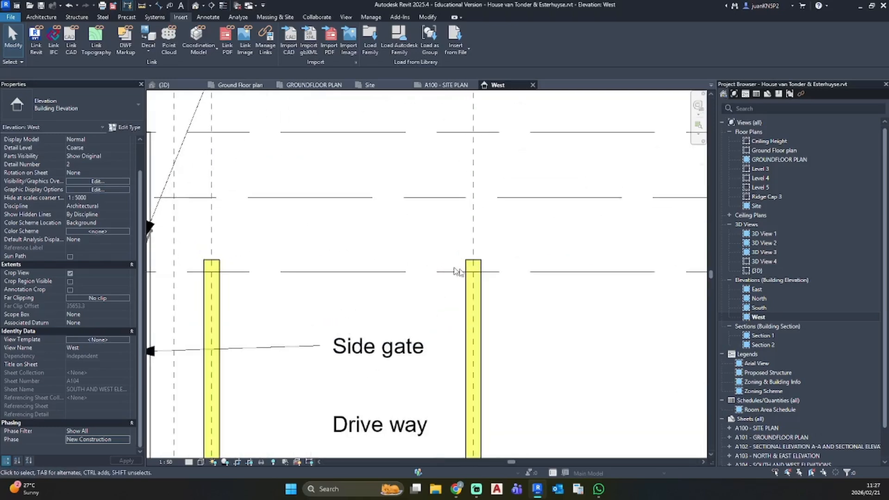
scroll(492, 265, up, 2)
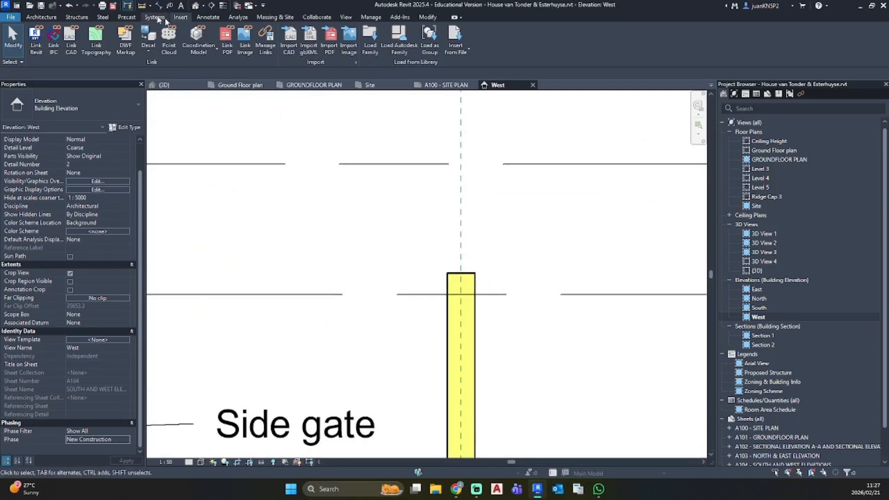
click(44, 18)
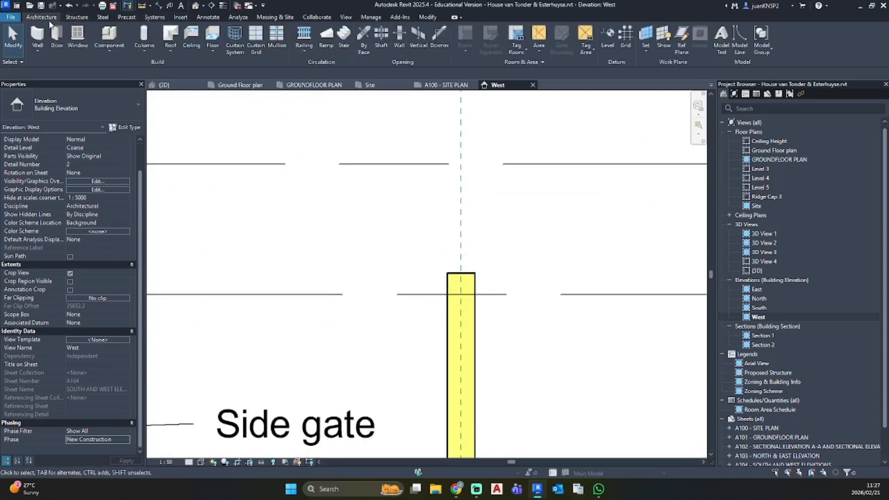
click(681, 39)
scroll(442, 252, up, 3)
click(417, 265)
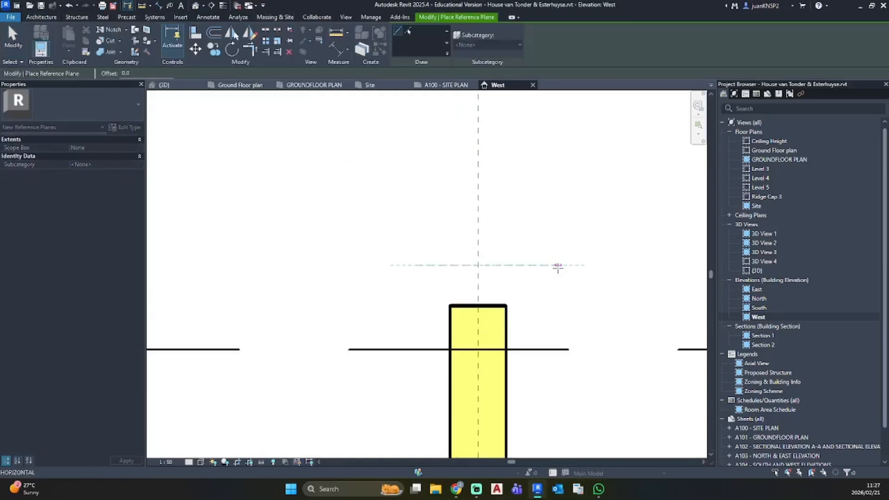
click(582, 265)
key(Escape)
key(Escape)
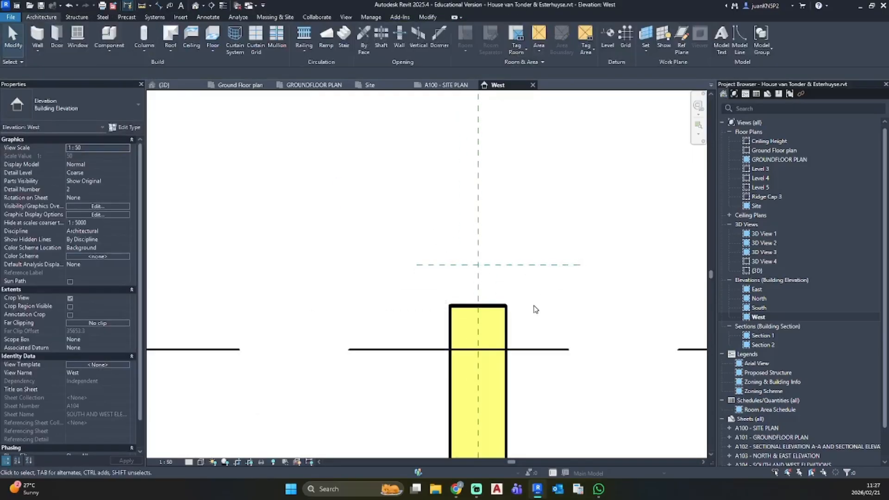
Step: Dimension the gap between the column's top edge and the reference plane above it, and try to edit the dimension value
key(d)
key(i)
click(487, 306)
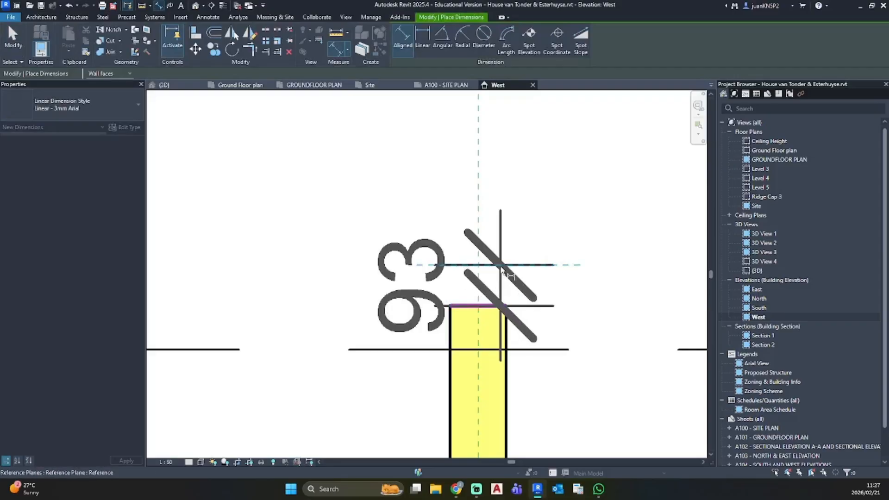
click(500, 268)
click(297, 244)
key(Escape)
key(Escape)
click(458, 266)
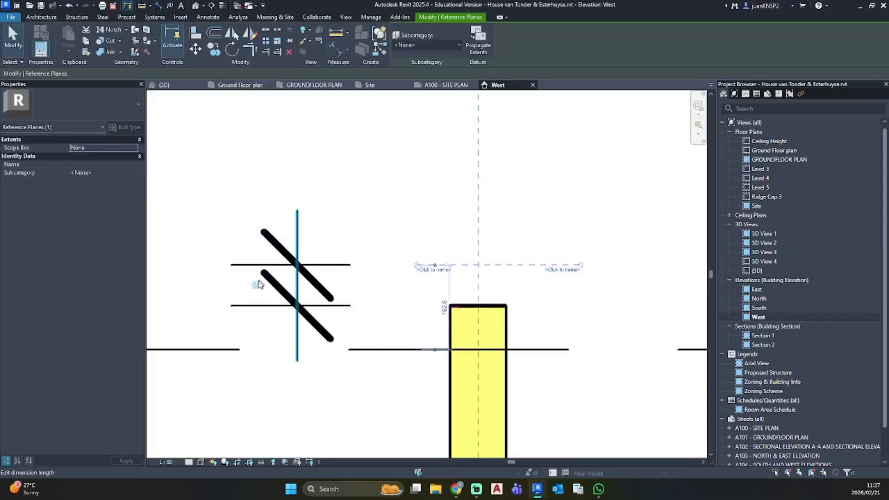
click(258, 283)
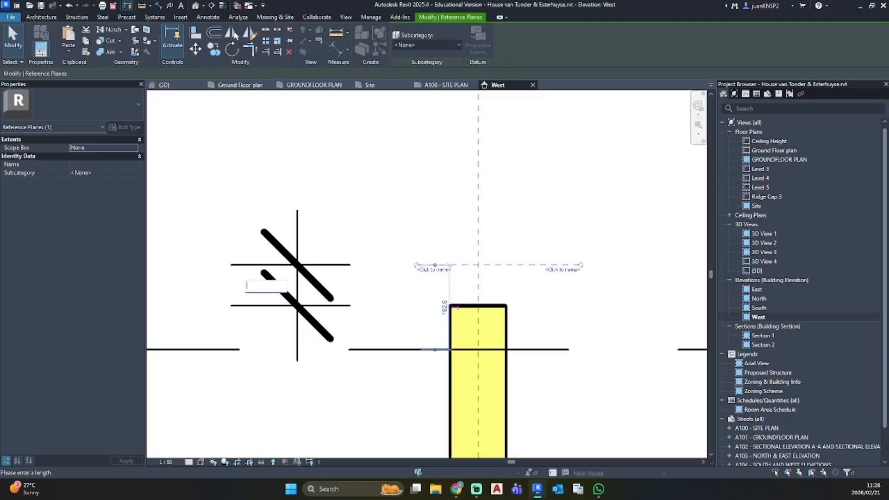
key(Escape)
key(Escape)
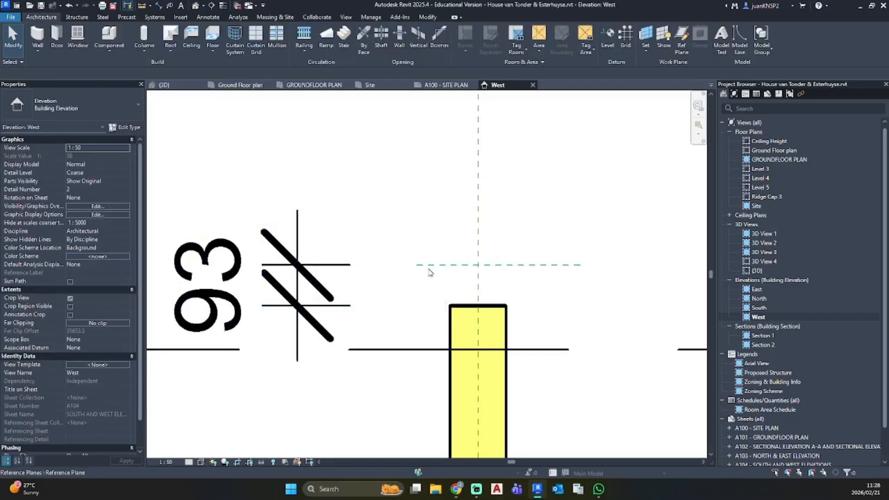
Step: Align the horizontal reference plane with the column's top edge
key(a)
key(l)
click(463, 306)
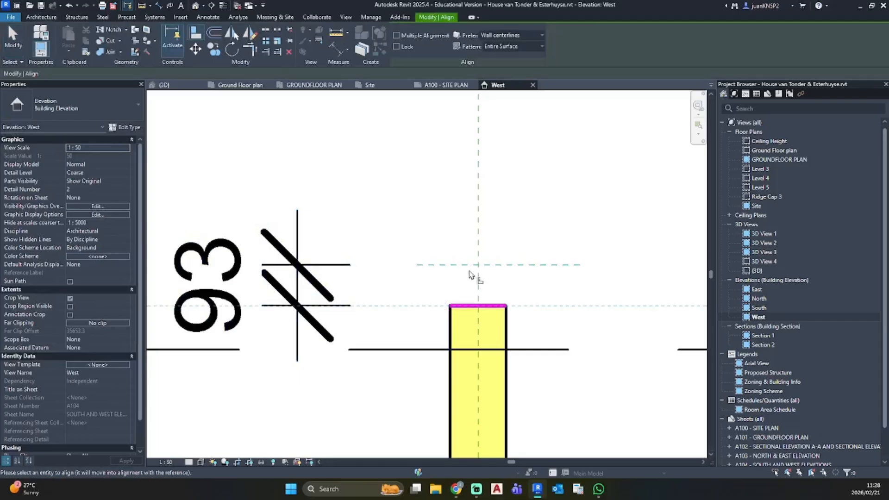
click(471, 272)
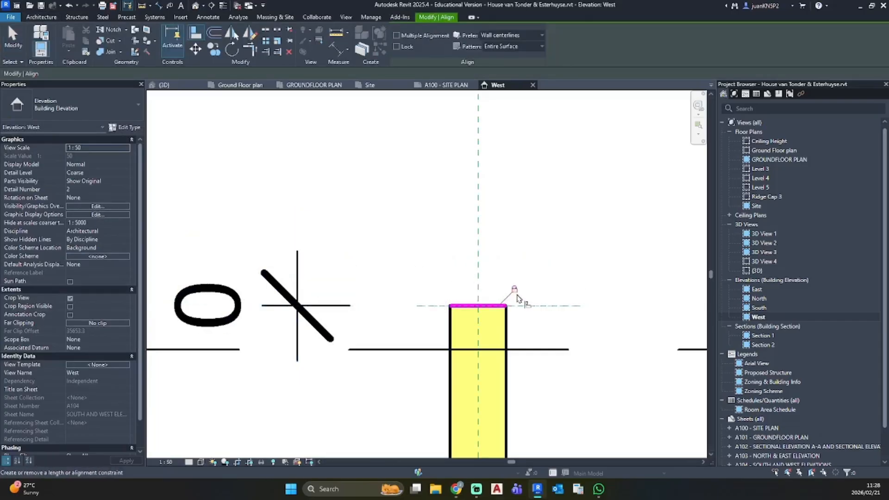
key(Escape)
key(Escape)
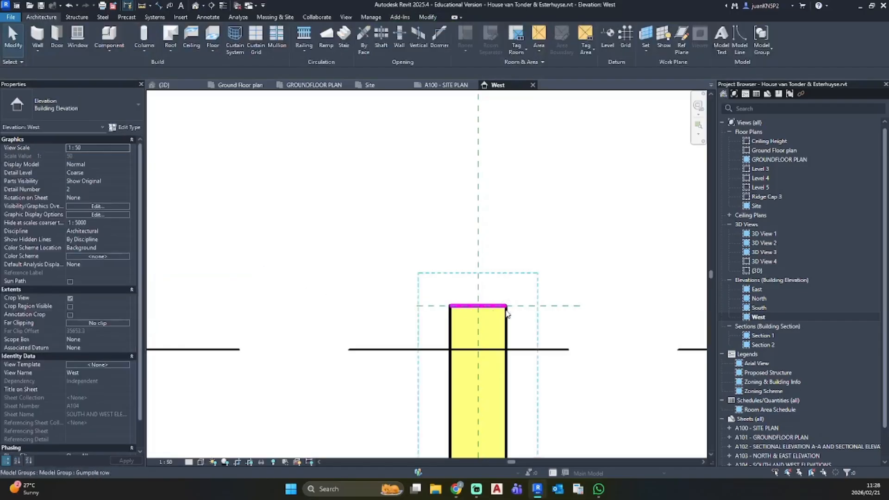
Step: Copy the reference plane at the column's top 125 mm upward
click(514, 306)
key(c)
key(o)
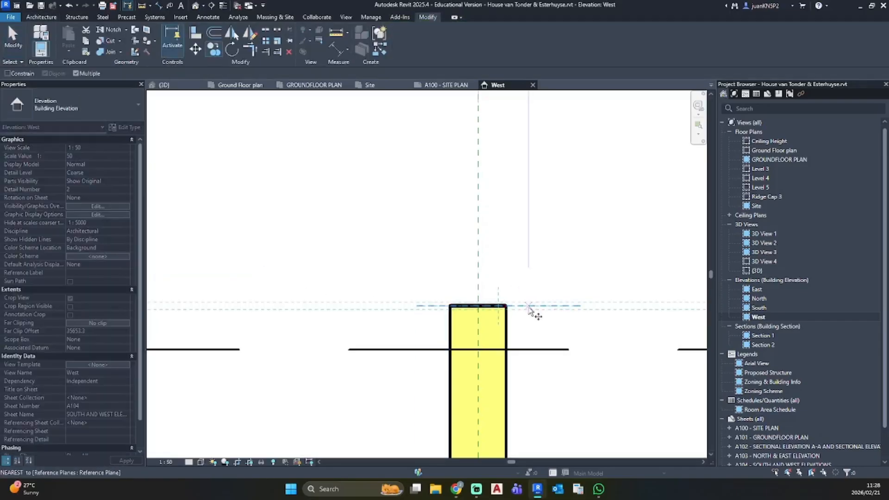
click(529, 306)
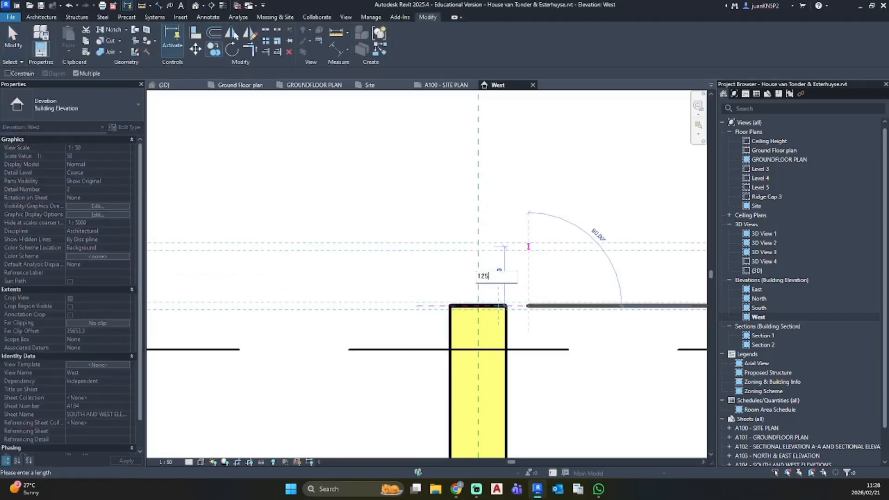
click(529, 250)
key(Escape)
key(Escape)
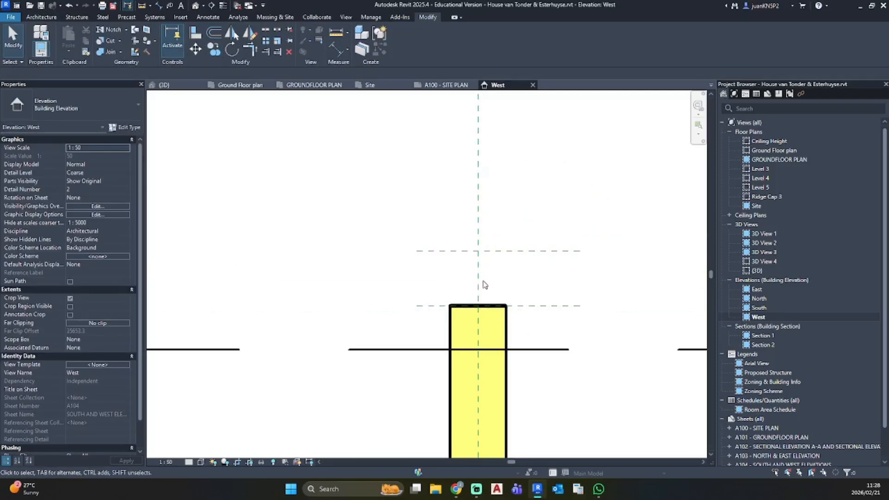
Step: Draw a vertical detail line on the column's centreline between the upper and lower horizontal reference planes
key(d)
key(l)
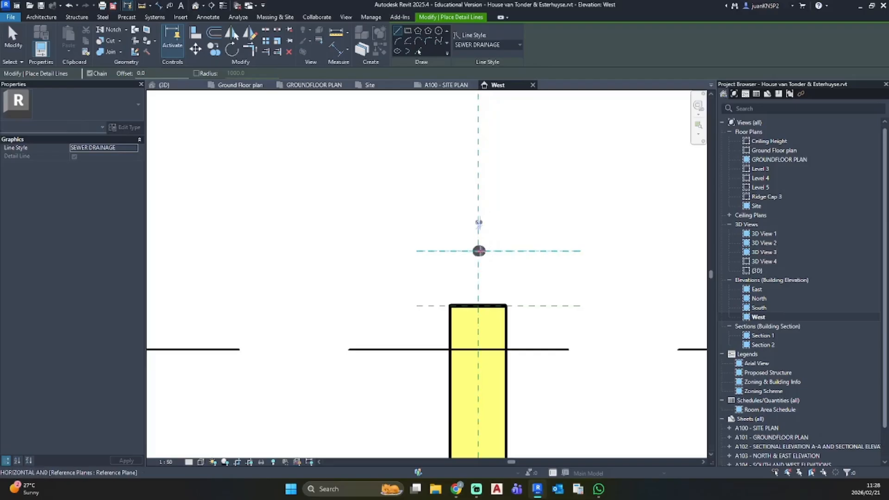
click(479, 251)
click(479, 305)
key(Escape)
key(Escape)
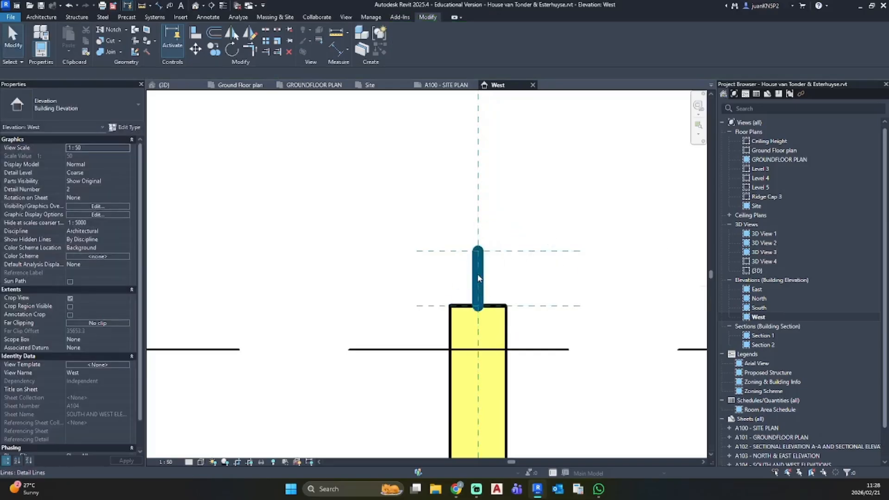
Step: Draw a horizontal detail line about 165 mm long from the vertical line's midpoint away from the house, and turn on thin lines
key(d)
key(l)
click(479, 278)
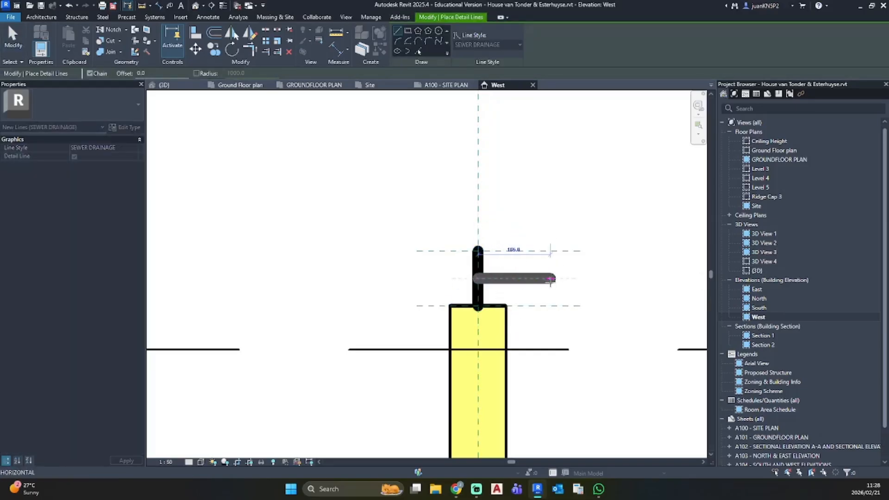
click(550, 279)
key(Escape)
key(Escape)
click(223, 6)
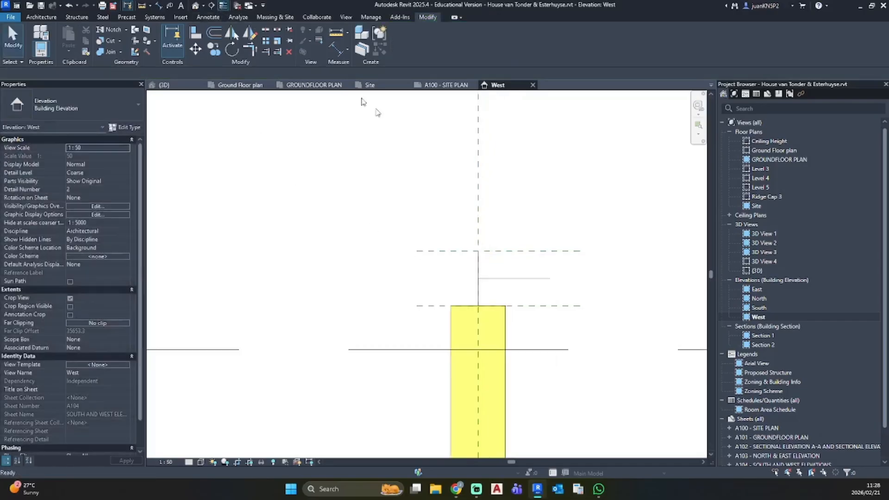
Step: Create an in-place model in the Generic Models category and name it Gumpole Beam
scroll(473, 278, up, 2)
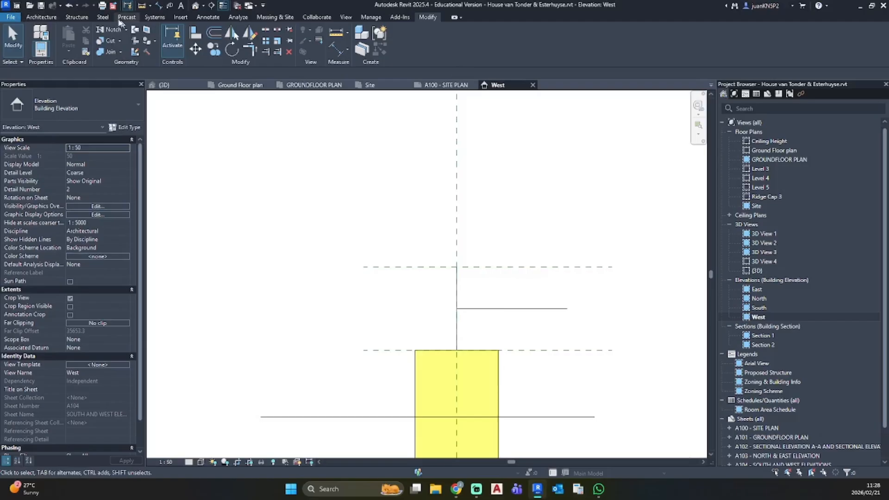
click(35, 17)
click(109, 51)
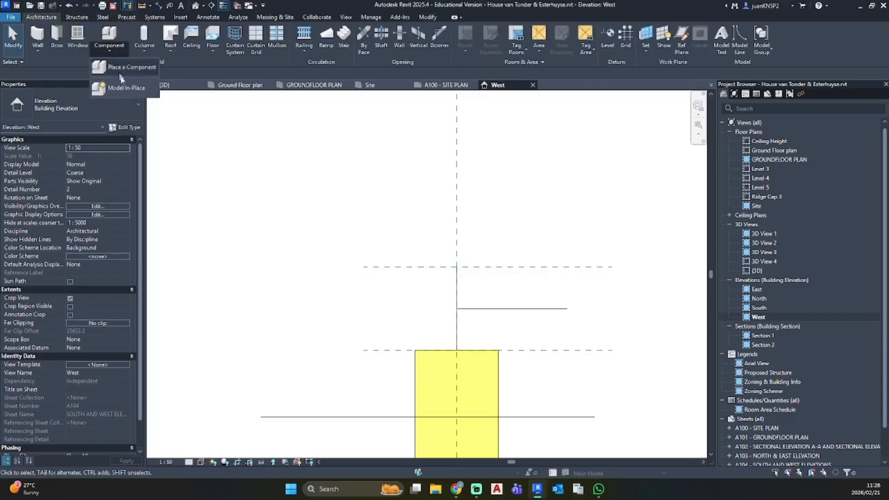
click(127, 88)
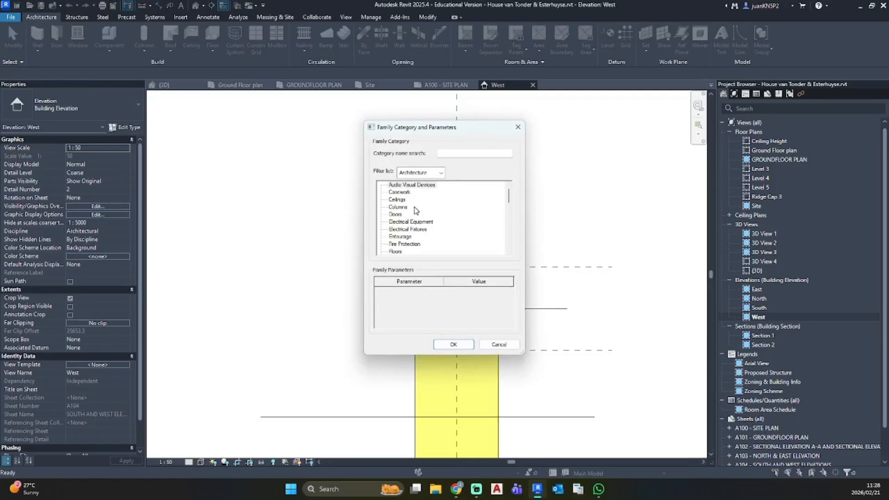
scroll(401, 213, down, 3)
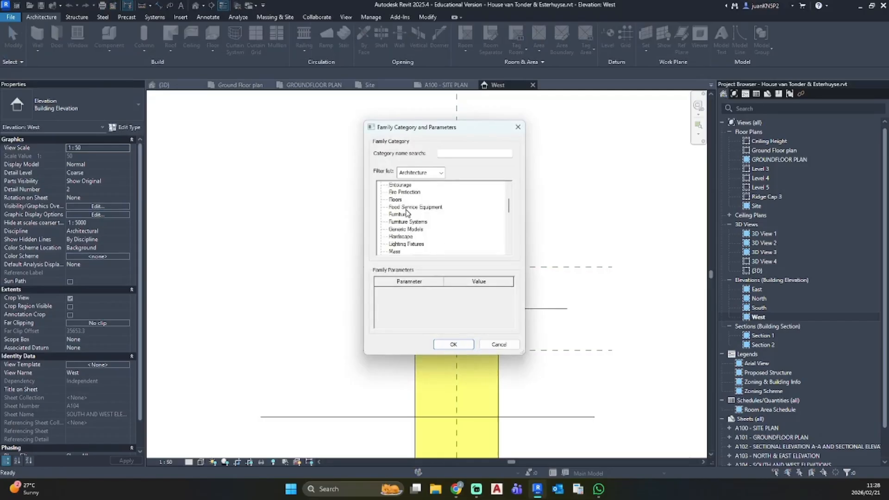
scroll(407, 213, down, 5)
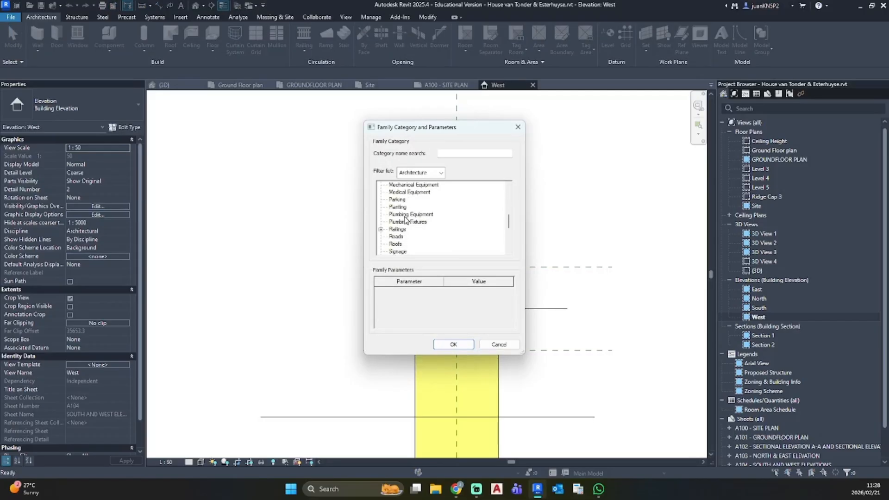
scroll(406, 220, down, 2)
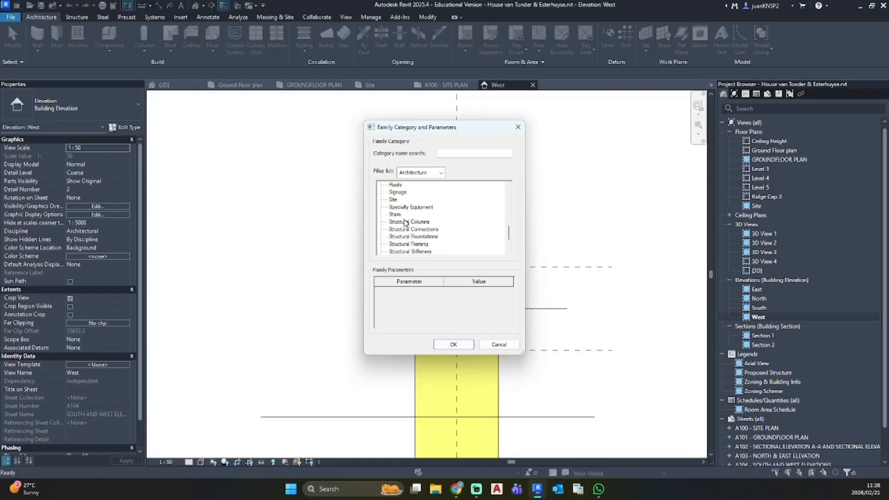
scroll(405, 223, up, 6)
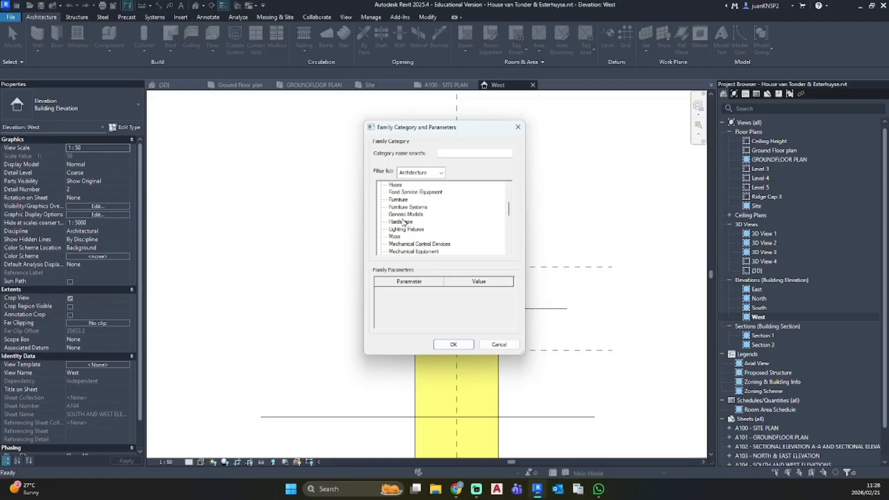
click(439, 345)
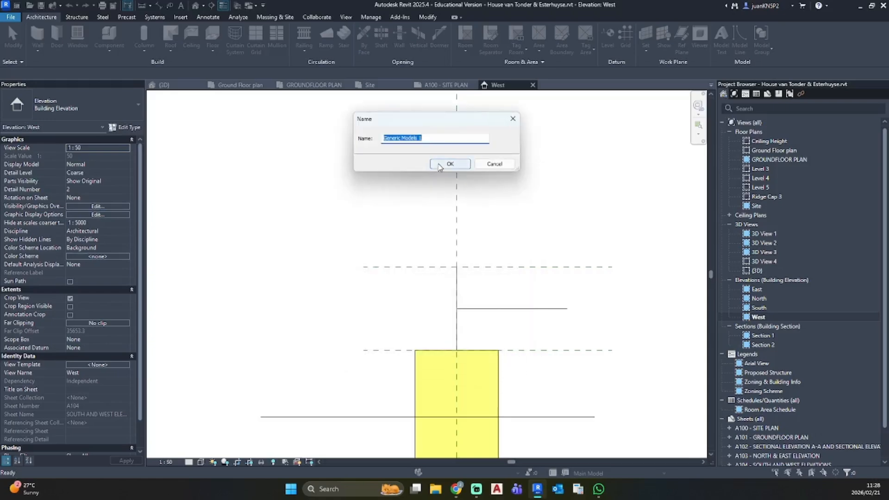
text(Gumpole Beam)
click(440, 165)
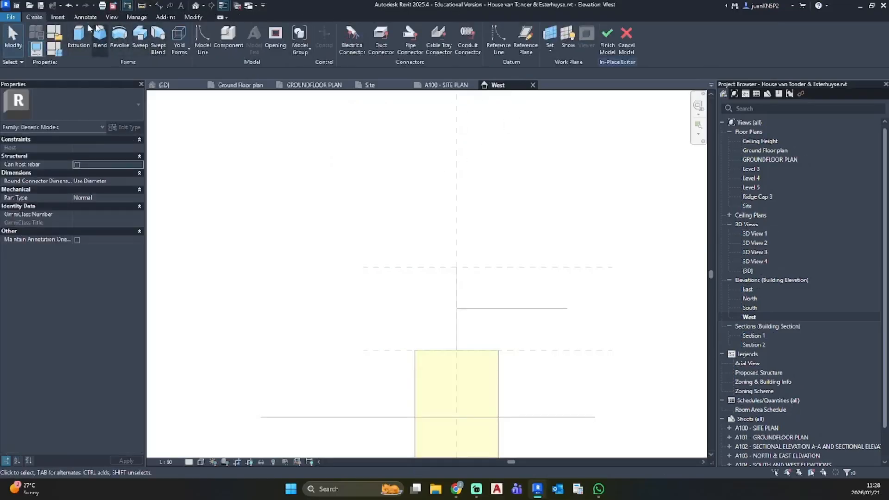
Step: Start an extrusion for the beam and pick the face of the 220 external wall as its work plane
click(79, 37)
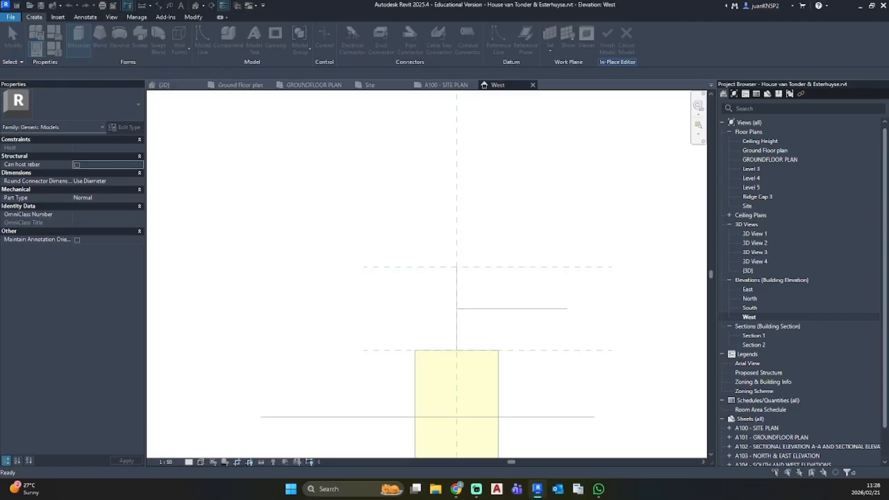
click(392, 236)
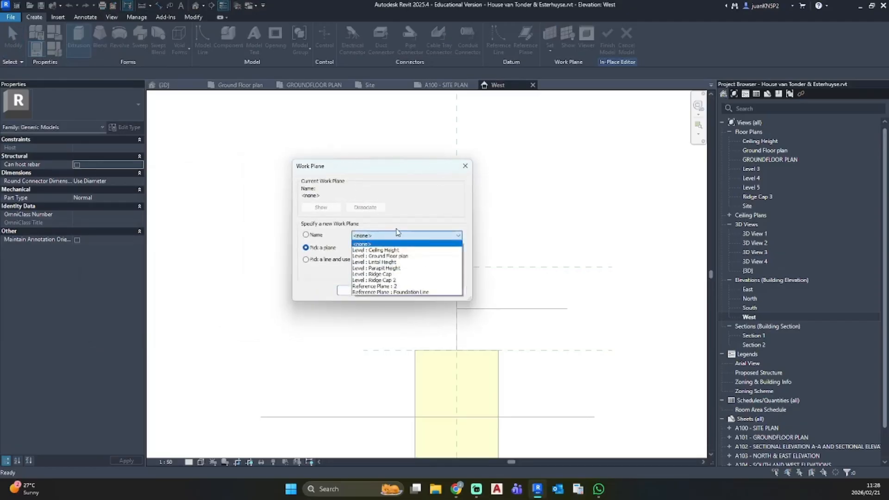
click(398, 232)
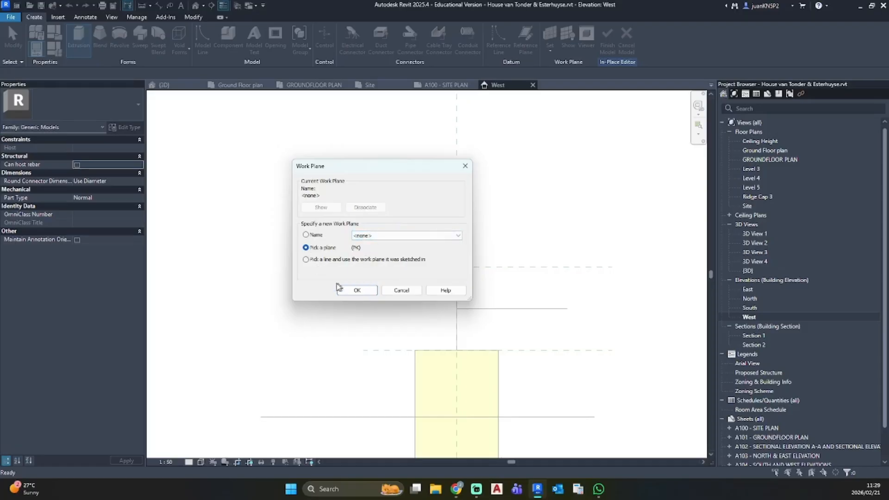
click(355, 290)
scroll(447, 291, down, 5)
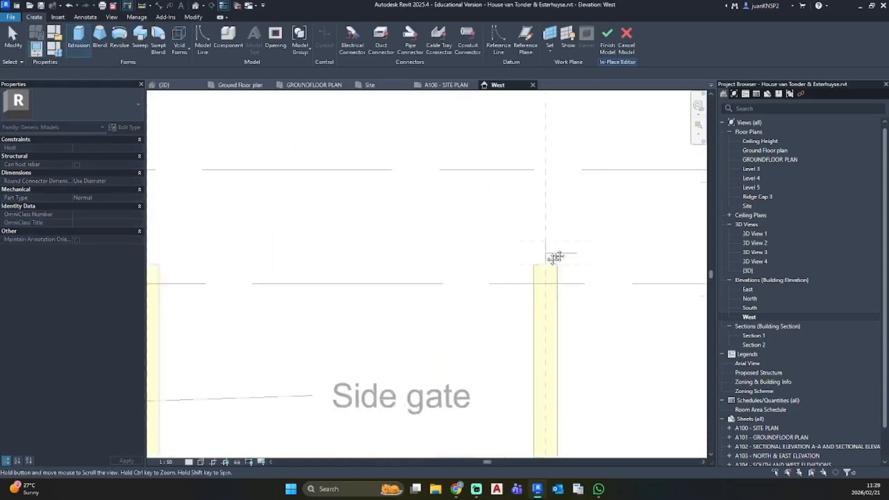
middle_drag(245, 218, 452, 239)
click(408, 217)
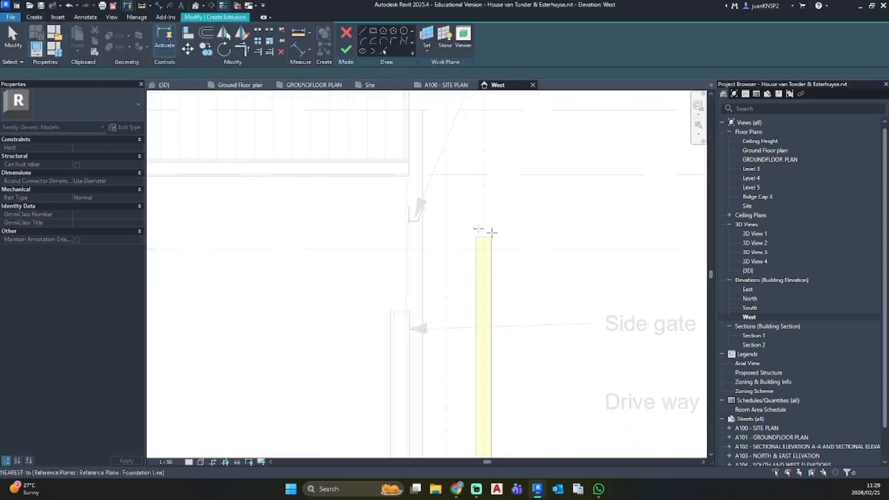
scroll(558, 267, down, 3)
middle_drag(559, 266, 386, 232)
scroll(452, 224, up, 5)
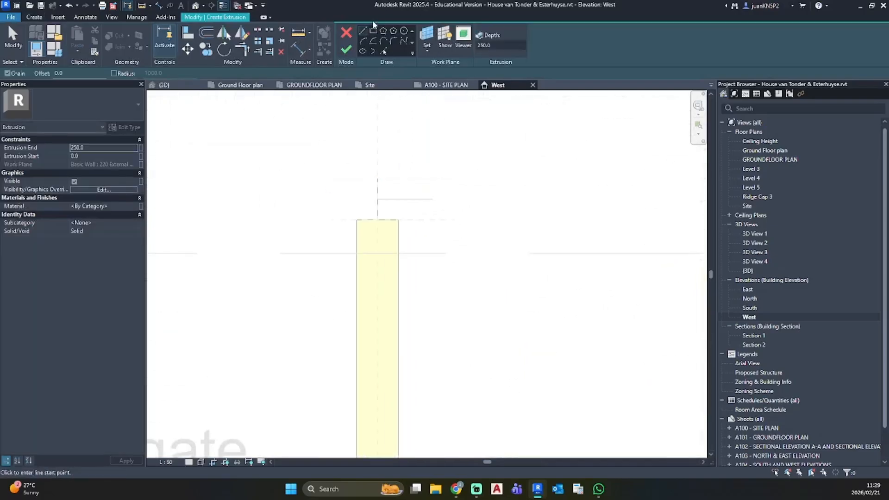
Step: Sketch a circle of about 60 mm radius above the column, centred on the midpoint of the vertical detail line
click(404, 30)
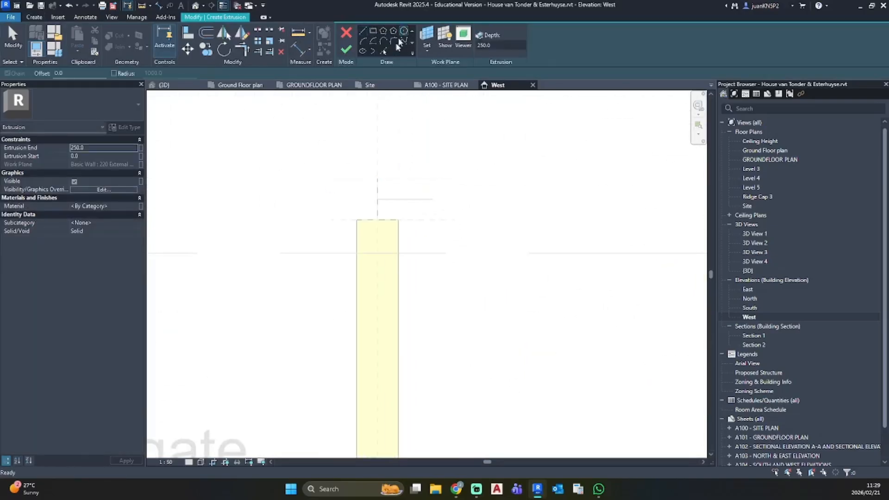
scroll(373, 160, up, 3)
click(385, 267)
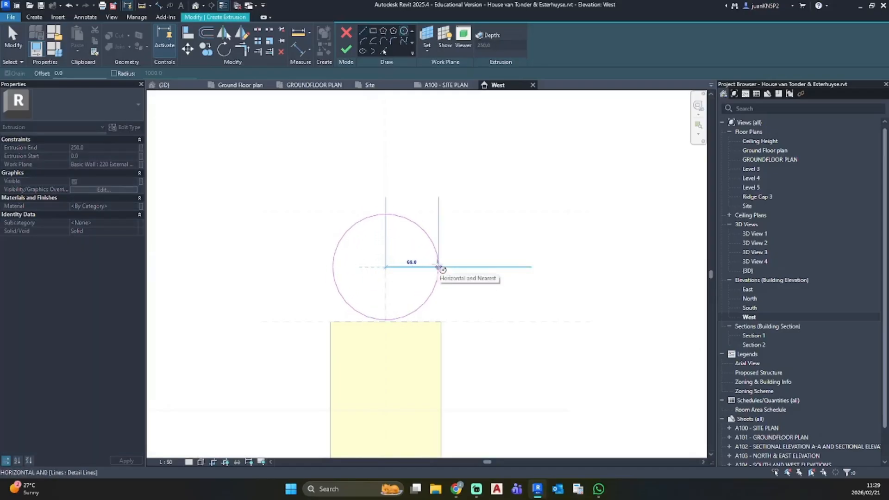
click(442, 270)
key(Escape)
key(Escape)
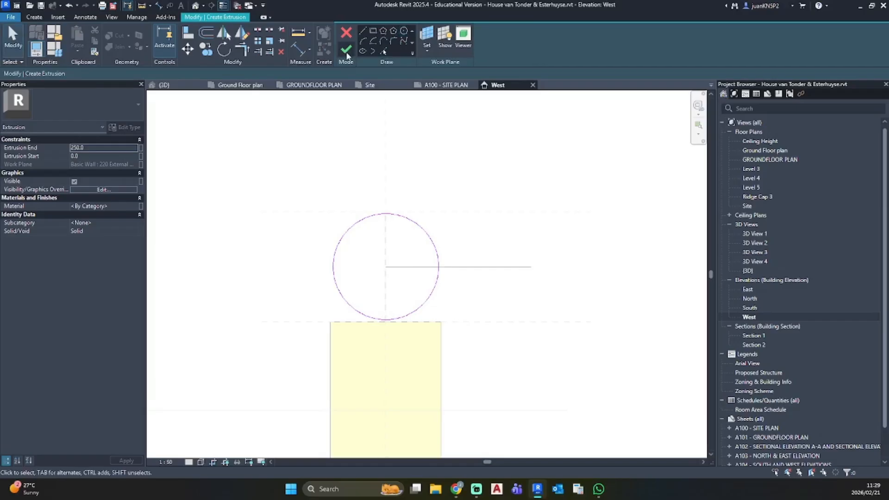
Step: Check the distance from the column's top to the circle's centre with a temporary line
click(362, 32)
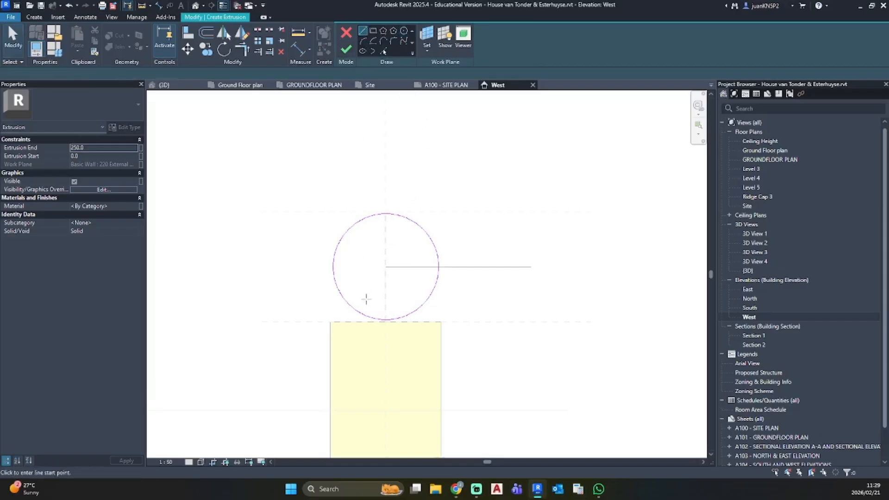
click(385, 322)
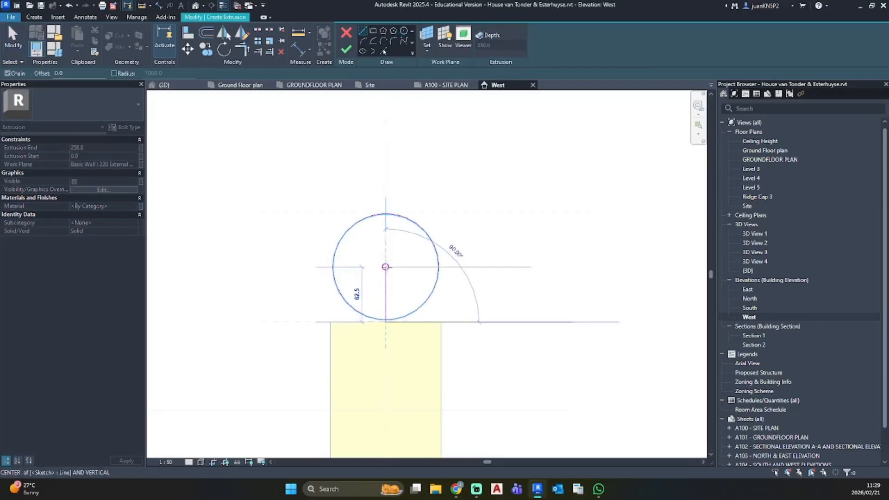
key(Escape)
key(Escape)
Step: Set the circle's radius to 62.5 mm and finish the extrusion sketch
click(434, 291)
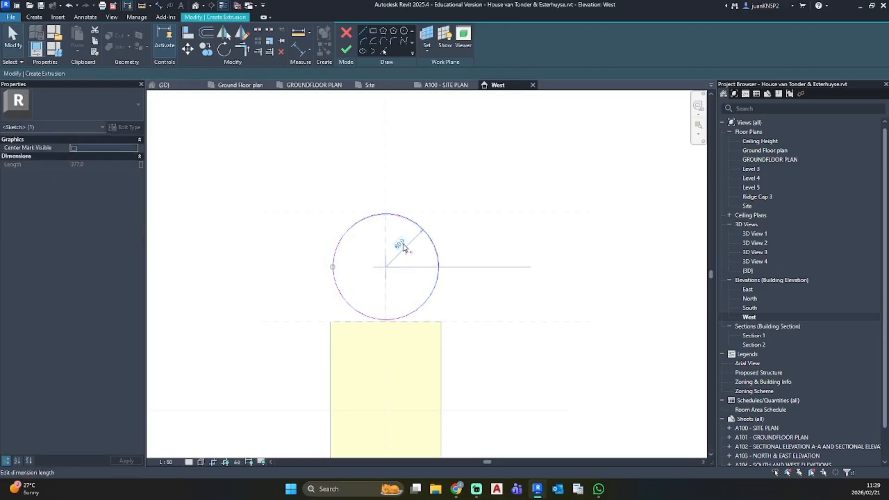
click(398, 243)
key(Return)
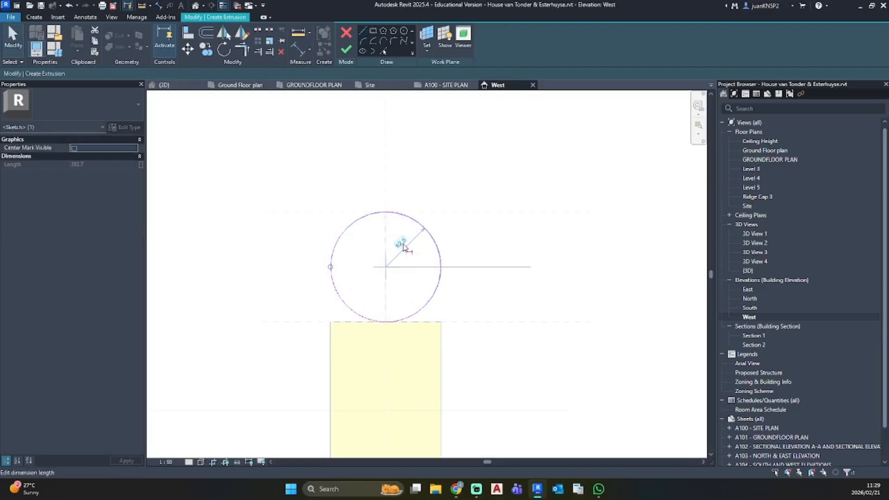
key(Escape)
scroll(473, 250, down, 2)
scroll(473, 250, down, 3)
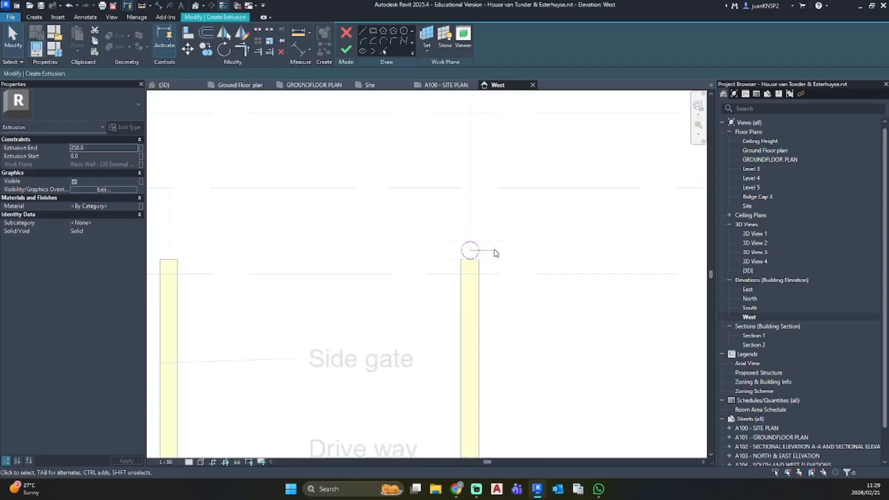
click(346, 49)
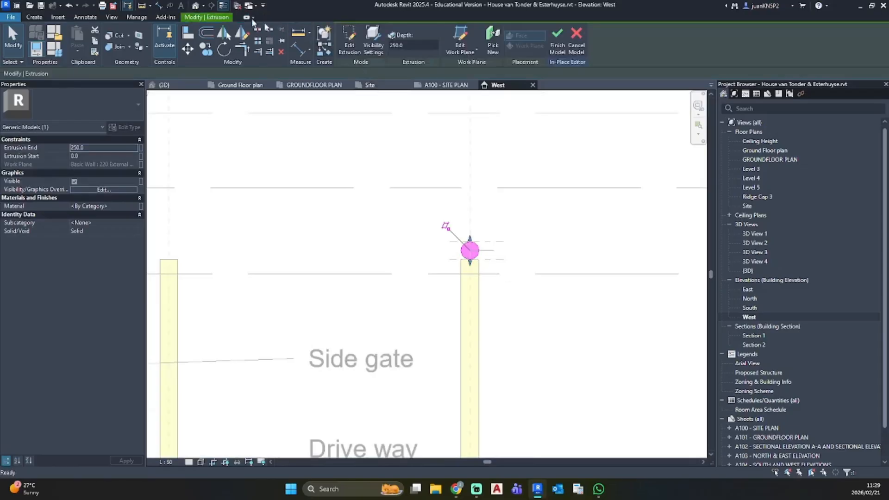
Step: In the default 3D view, stretch the beam extrusion along the front column row to a depth of about 10237 mm
click(195, 7)
scroll(428, 276, down, 3)
shift+middle_drag(428, 287, 443, 326)
scroll(283, 271, up, 3)
click(281, 271)
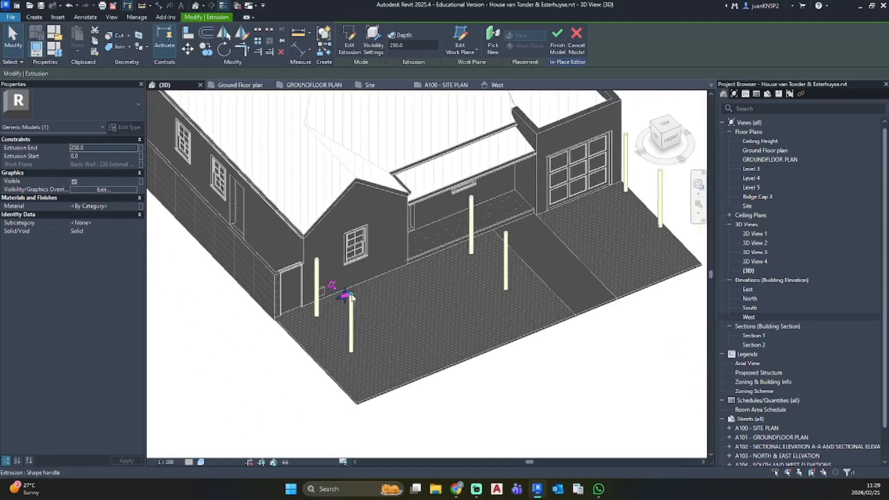
drag(352, 296, 622, 208)
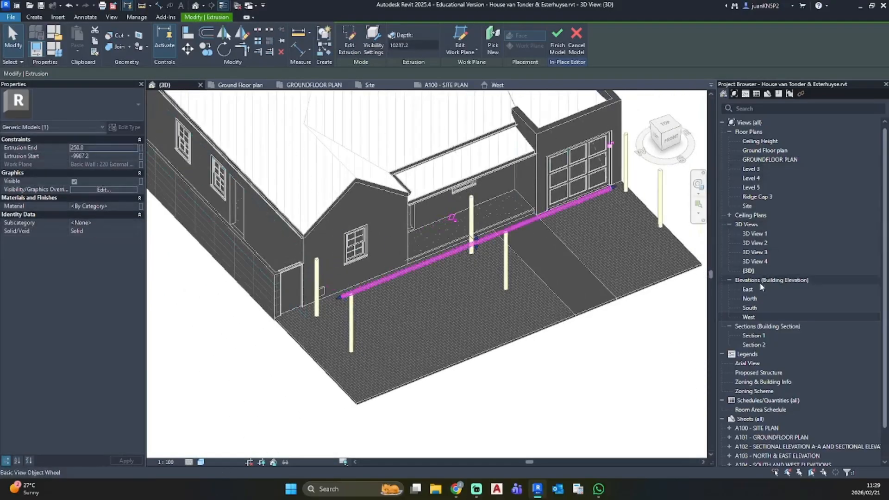
Step: In the Site plan, align the beam's end near point C with the reference plane through the end columns
double_click(749, 205)
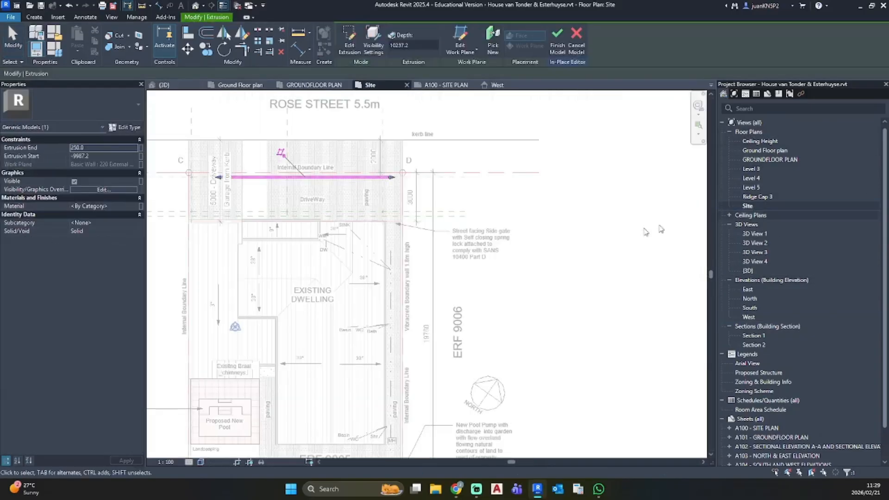
key(a)
key(l)
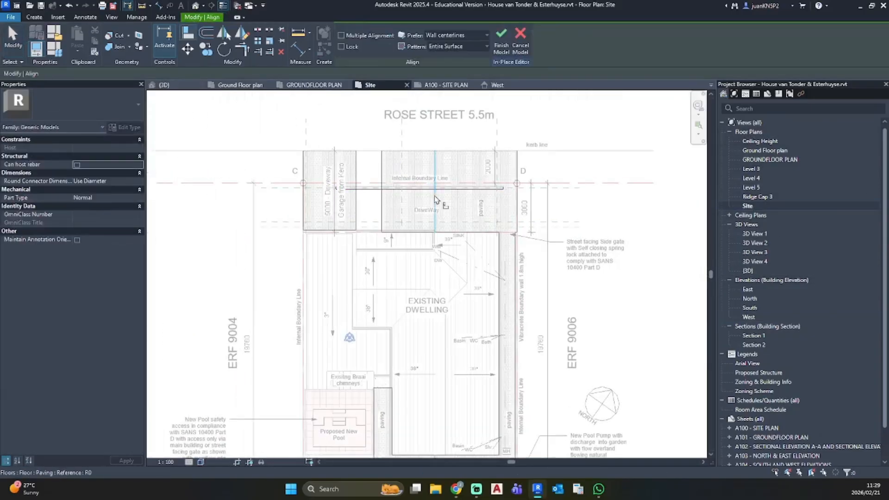
scroll(333, 195, up, 4)
middle_drag(280, 126, 309, 191)
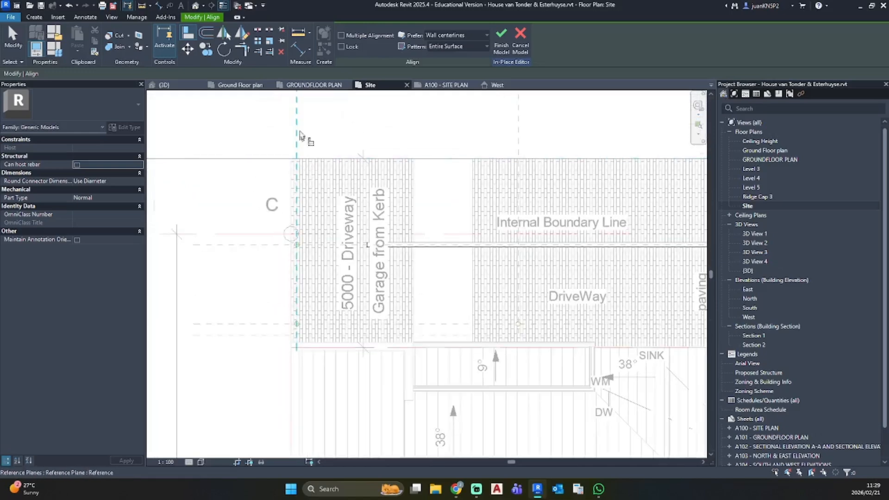
click(298, 130)
scroll(364, 242, up, 3)
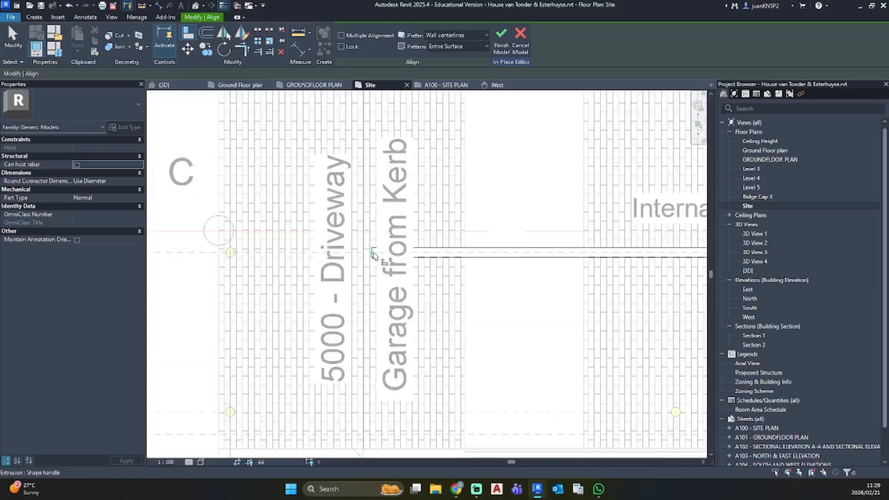
click(215, 256)
Step: Align the beam's other end, near point D, with the reference plane through the columns there
scroll(549, 321, down, 3)
middle_drag(554, 326, 212, 250)
scroll(484, 214, up, 3)
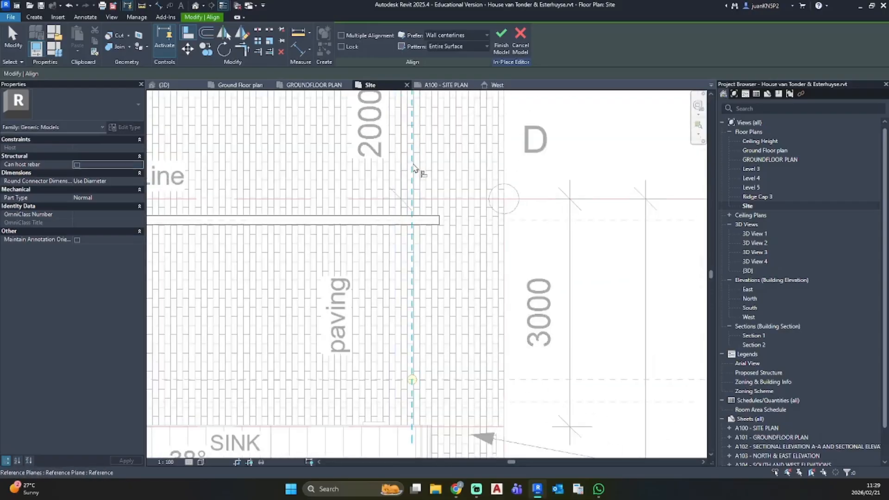
key(Escape)
scroll(416, 245, up, 5)
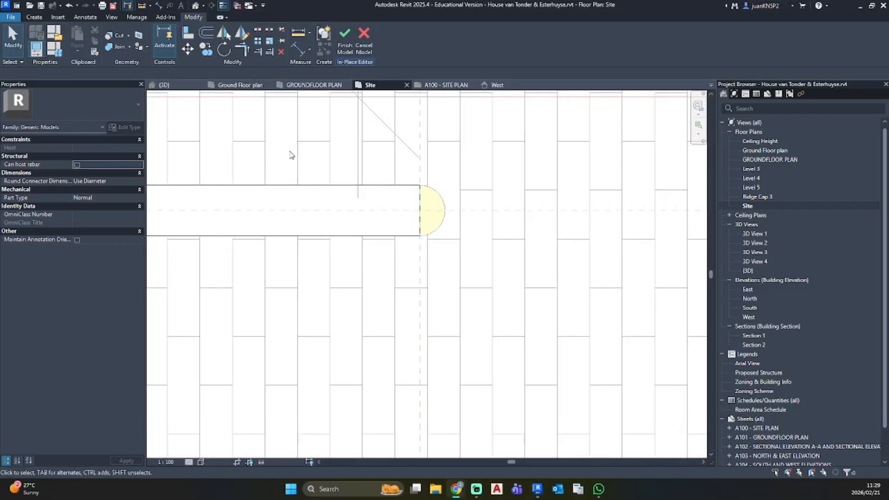
Step: Stretch the beam end near point D past the column to an extrusion end of 40 mm
click(405, 191)
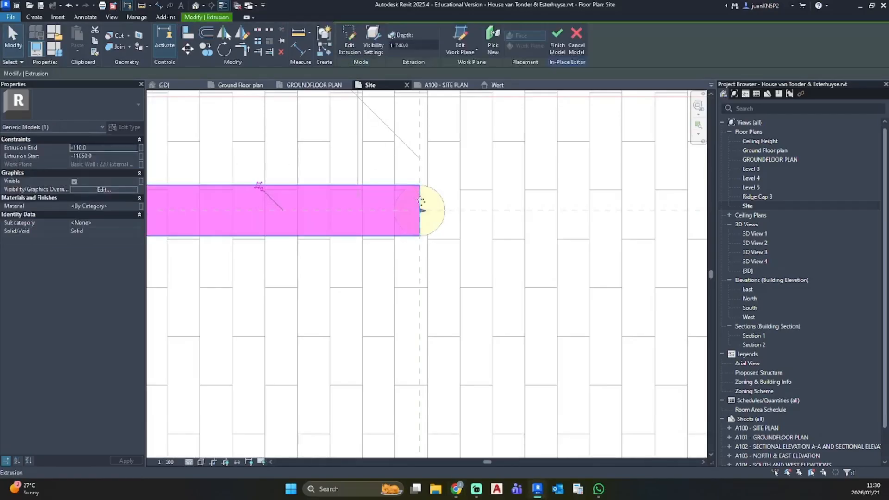
drag(440, 208, 475, 211)
scroll(475, 211, down, 5)
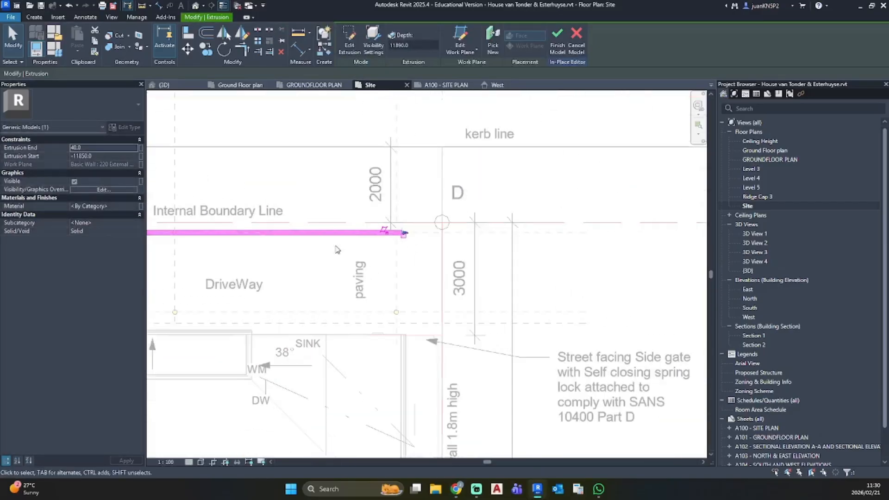
Step: Stretch the beam end near point C past the column to an extrusion start of -12000 mm, removing the conflicting constraints
middle_drag(164, 268, 455, 269)
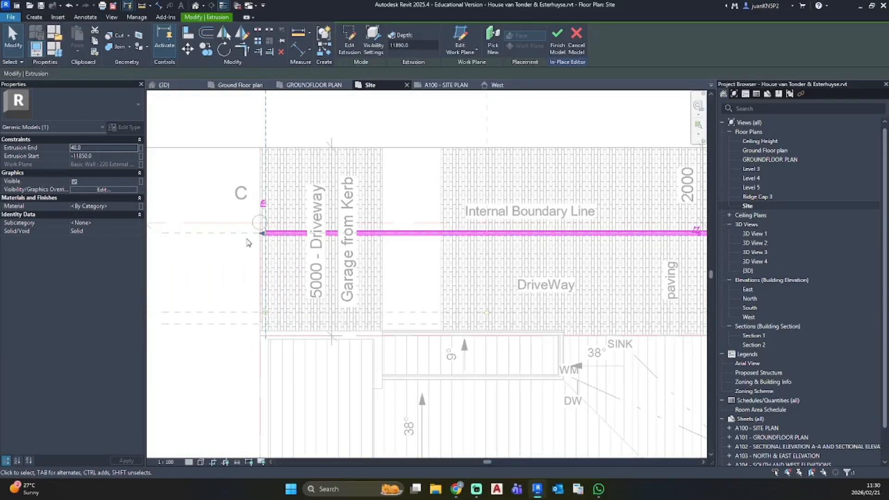
scroll(268, 237, up, 5)
drag(304, 221, 280, 219)
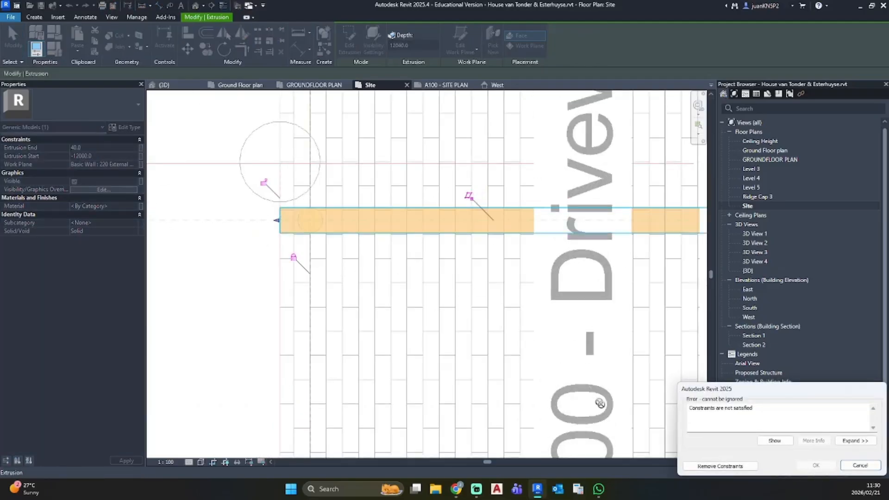
click(720, 466)
click(335, 257)
Step: Copy the beam from the reference plane intersection at its end near point D onto the centre of the column nearer the house
scroll(373, 271, down, 7)
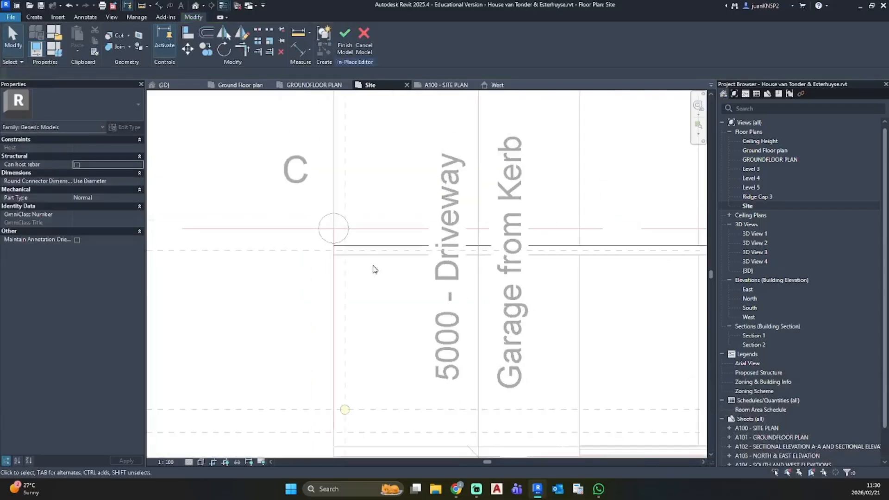
middle_drag(373, 270, 166, 199)
scroll(514, 181, up, 2)
click(523, 182)
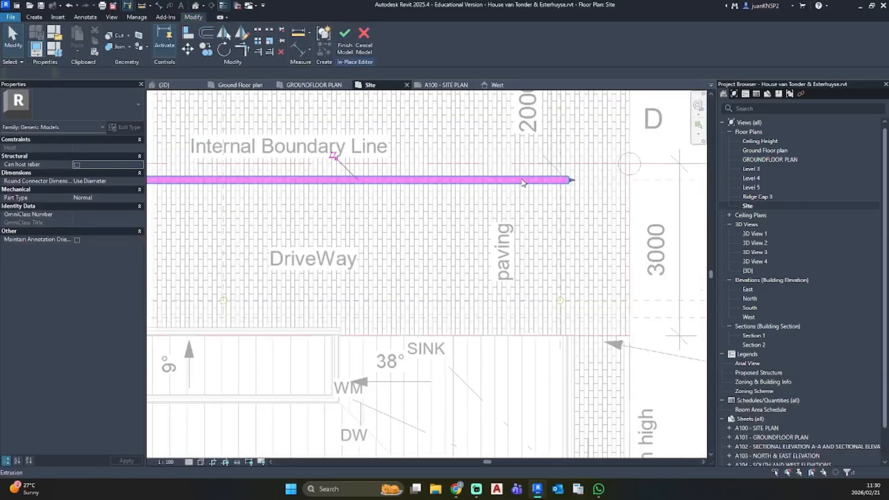
key(c)
key(o)
scroll(563, 184, up, 4)
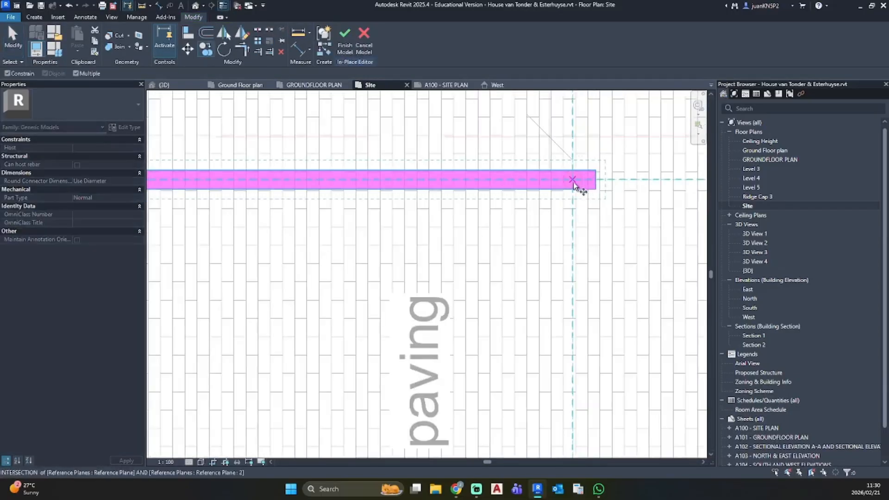
click(574, 181)
scroll(565, 276, down, 2)
middle_drag(568, 283, 531, 165)
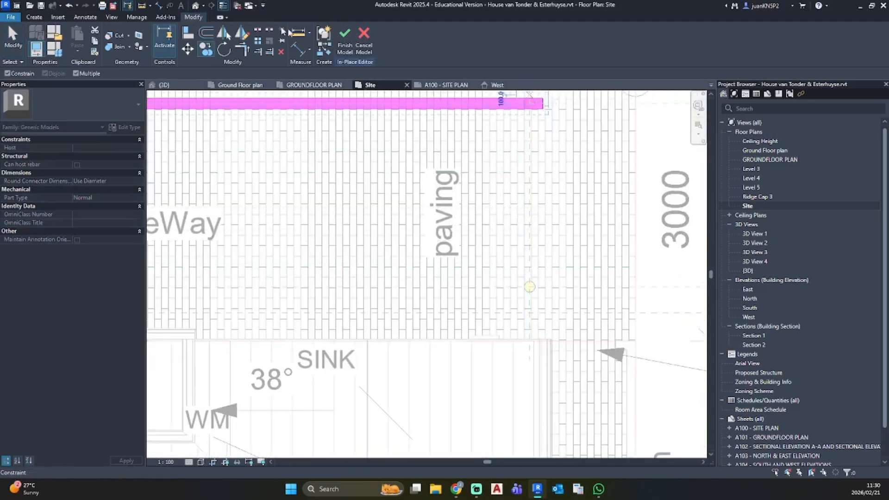
scroll(531, 287, up, 4)
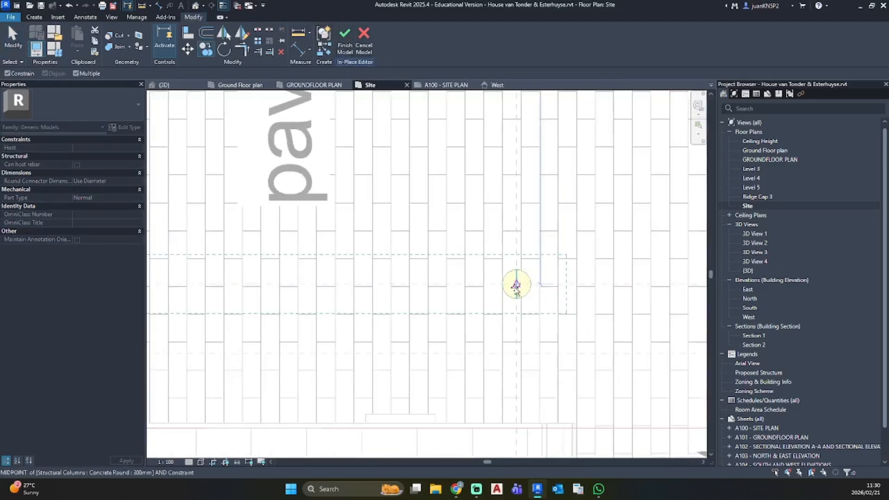
click(516, 285)
scroll(360, 223, down, 4)
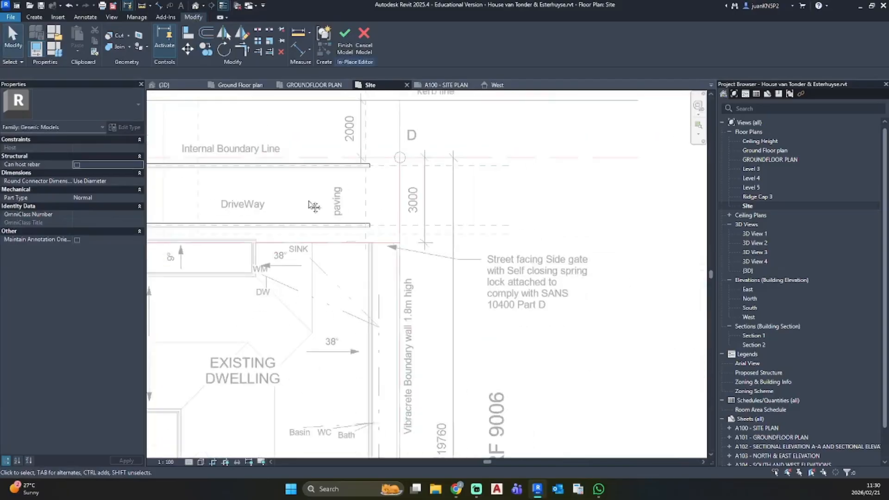
middle_drag(312, 204, 505, 222)
Step: Finish the in-place model and inspect both beams on their columns in the default 3D view
click(345, 37)
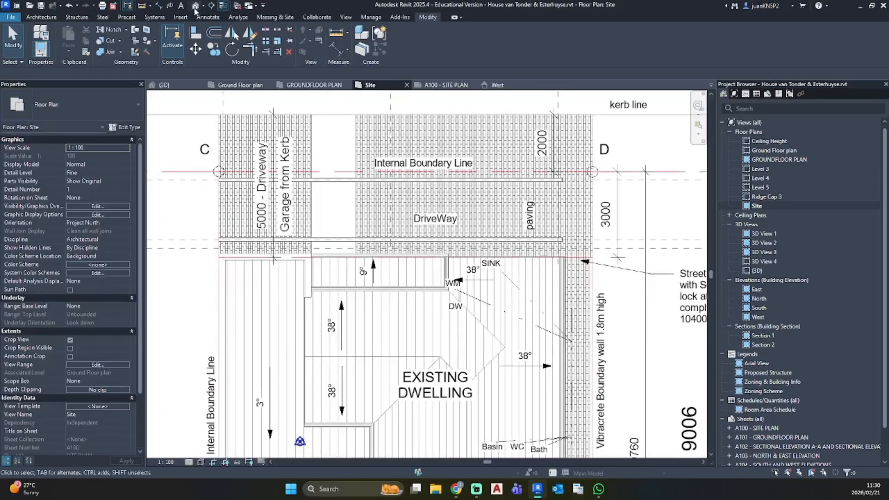
click(196, 10)
scroll(422, 251, down, 2)
shift+middle_drag(498, 278, 533, 239)
scroll(444, 290, up, 4)
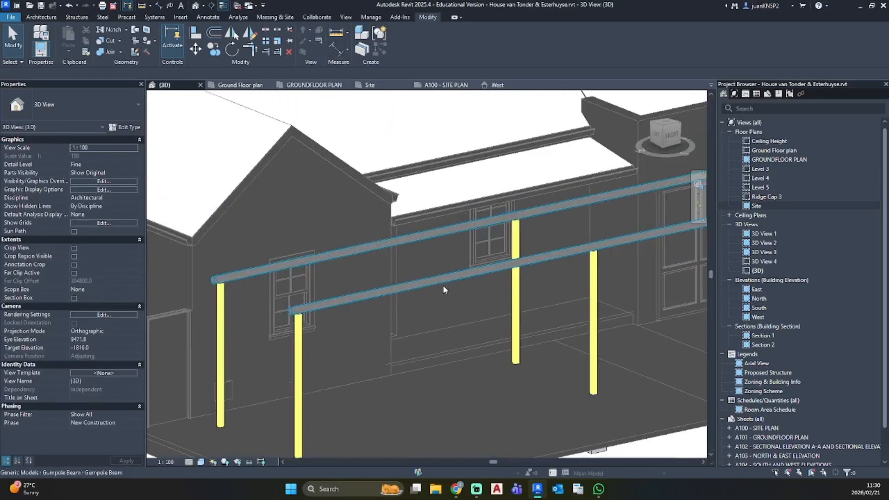
Step: Check the Gumpole Beam's type properties for a material setting, leaving them unchanged
click(444, 290)
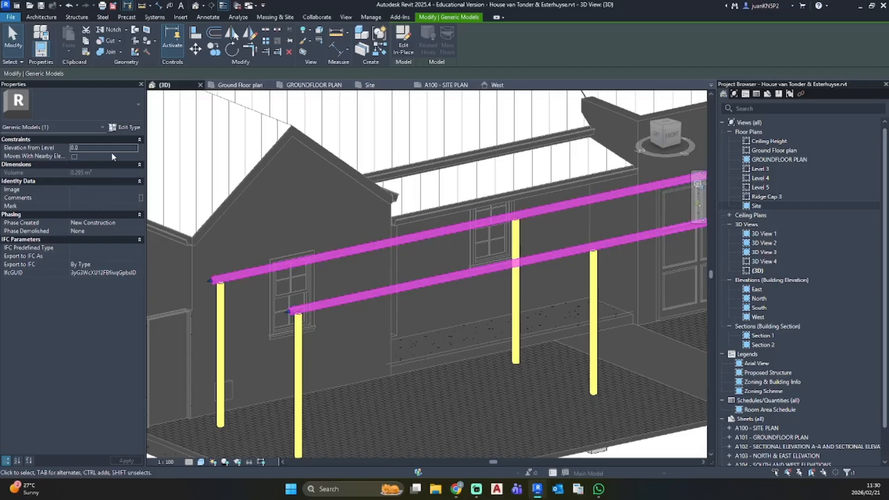
click(124, 127)
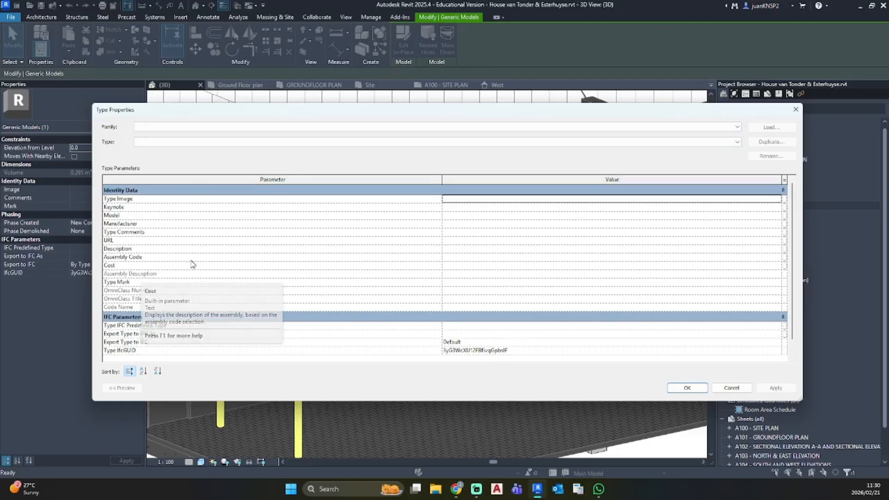
scroll(324, 287, down, 1)
click(796, 109)
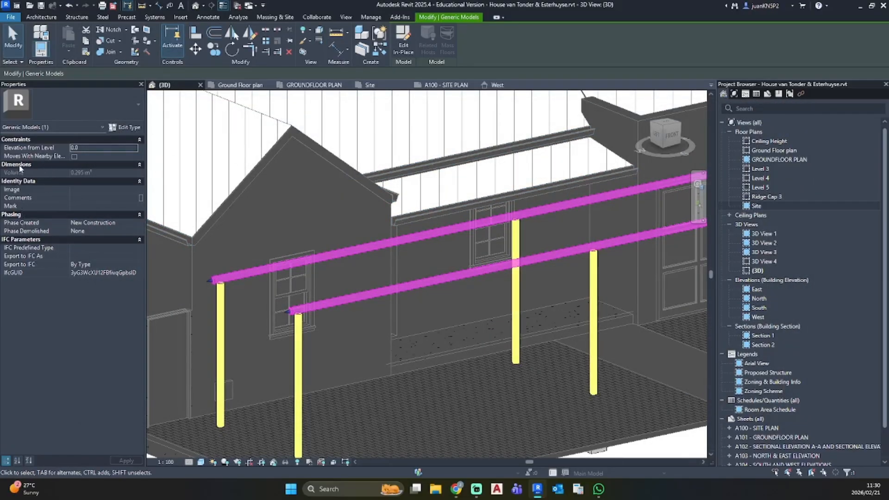
Step: Edit the Gumpole Beam model in place and assign the Wood - Teak material to the beam farther from the house
click(403, 42)
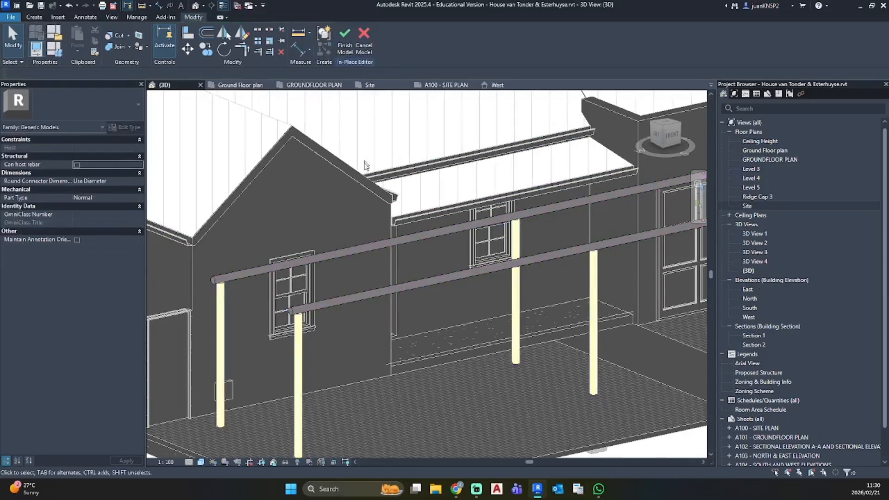
click(332, 304)
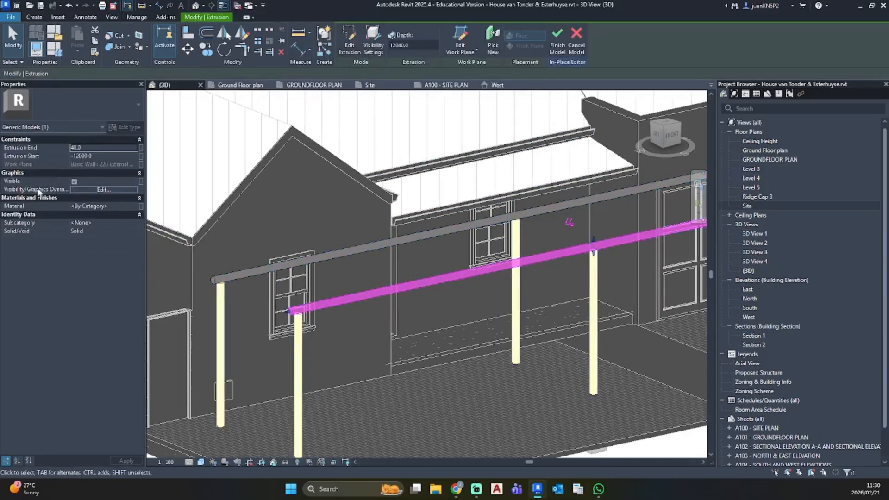
click(132, 206)
click(135, 207)
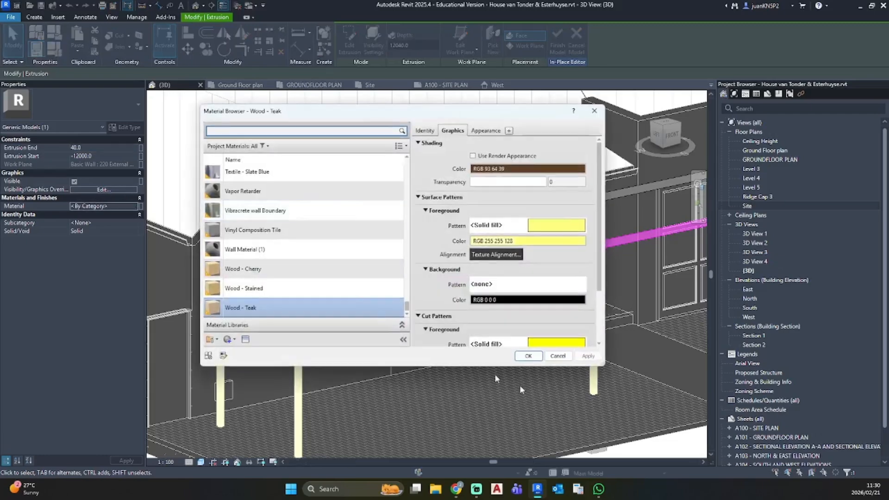
click(526, 356)
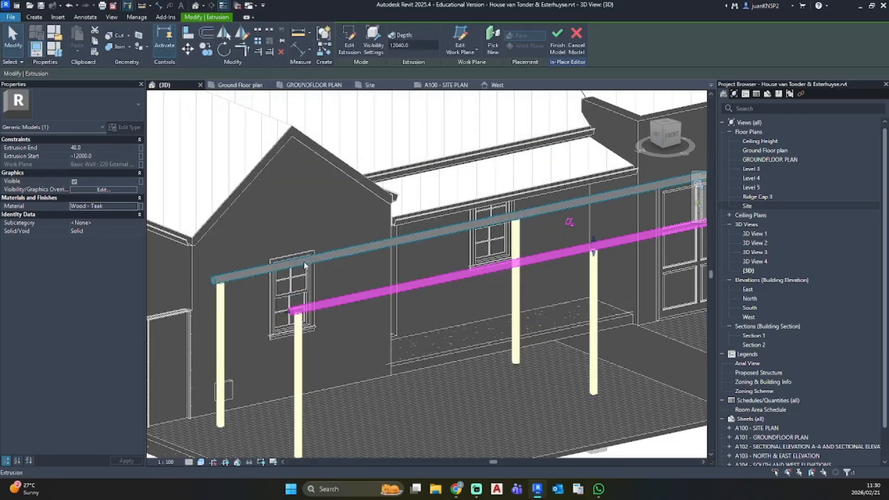
Step: Assign Wood - Teak to the beam nearer the house and finish the in-place model
click(135, 206)
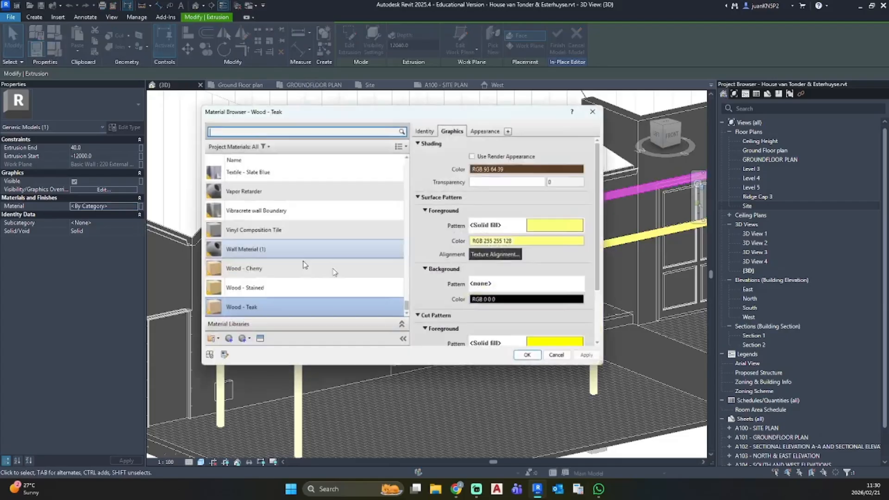
click(528, 356)
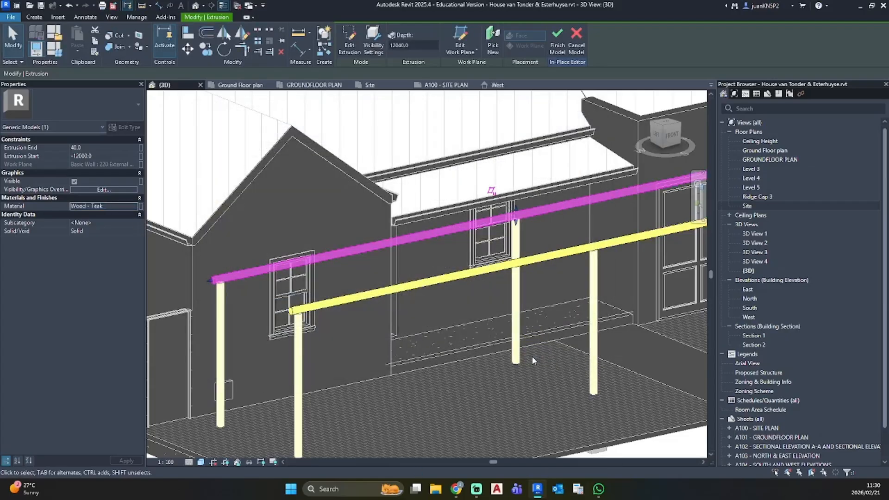
click(409, 299)
scroll(421, 322, down, 3)
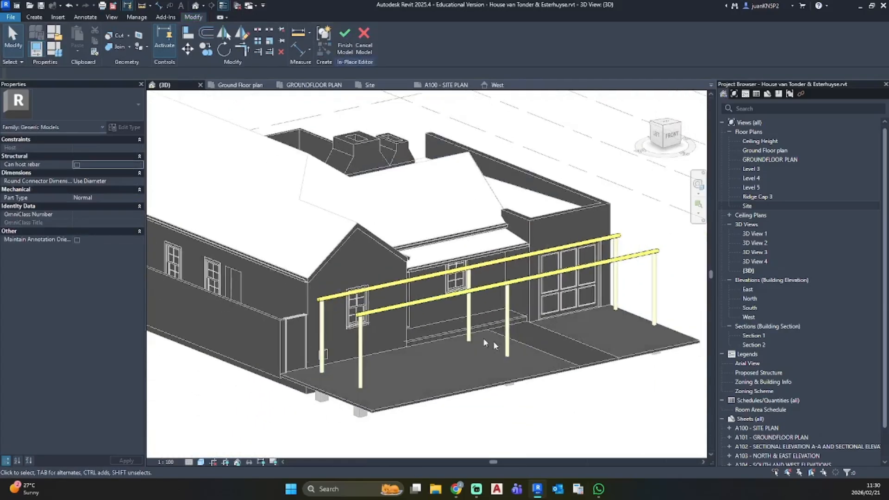
middle_drag(520, 350, 572, 339)
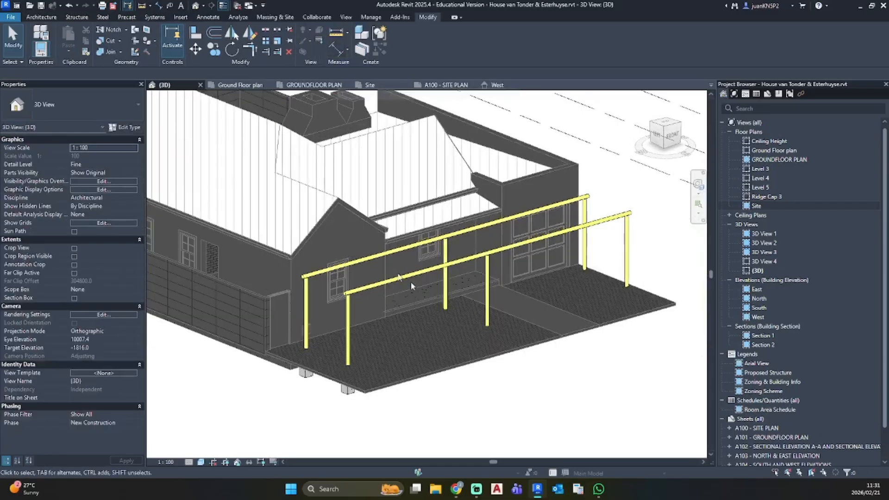
scroll(411, 284, down, 2)
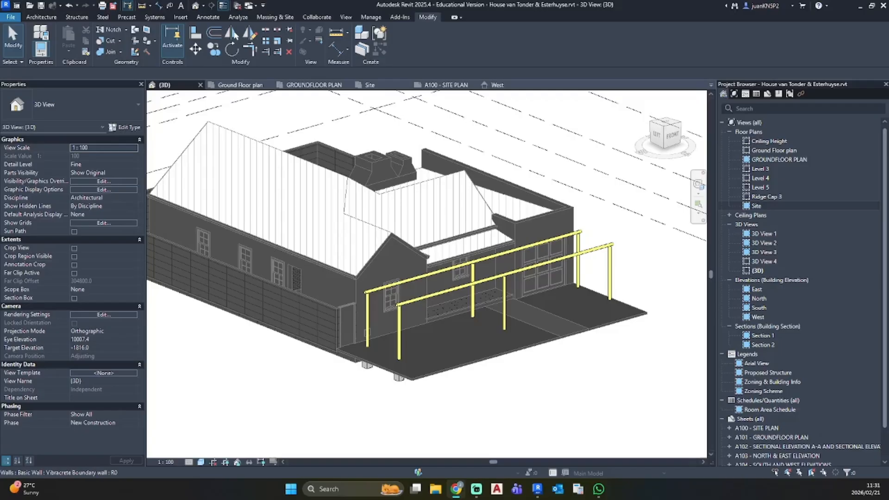
Step: Switch to the browser to view bamboo split fencing products and gum latte slat images, and return to Revit
key(alt+Tab)
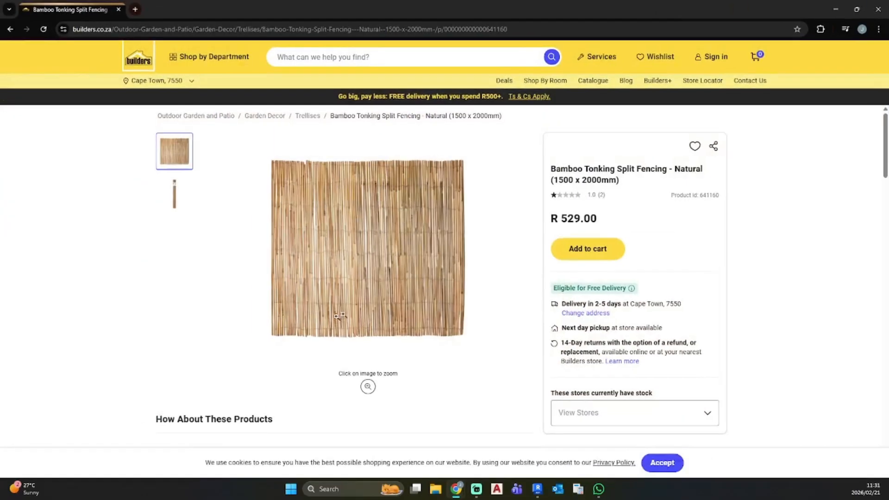
scroll(355, 226, down, 5)
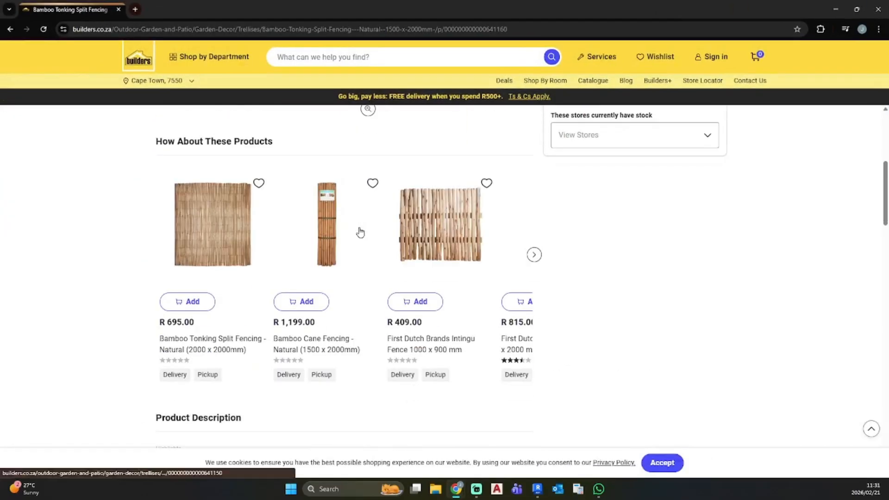
click(228, 246)
scroll(332, 245, down, 3)
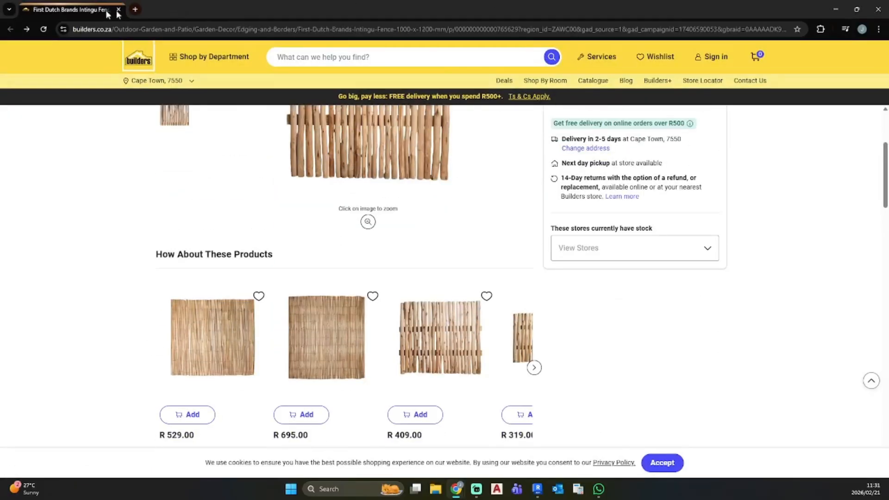
key(alt+Tab)
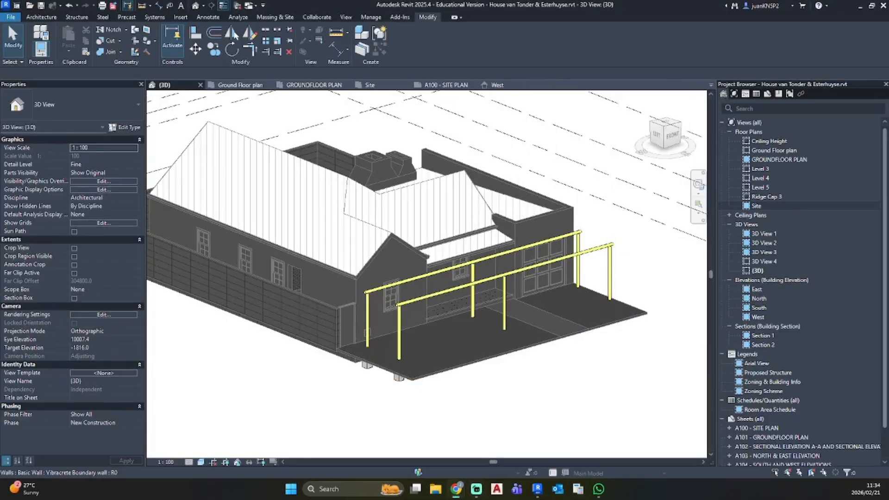
key(alt+Tab)
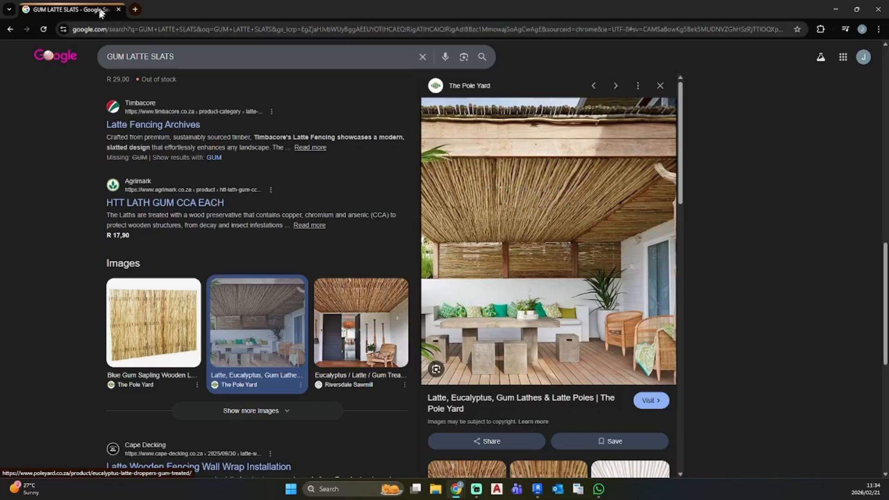
drag(99, 10, 0, 18)
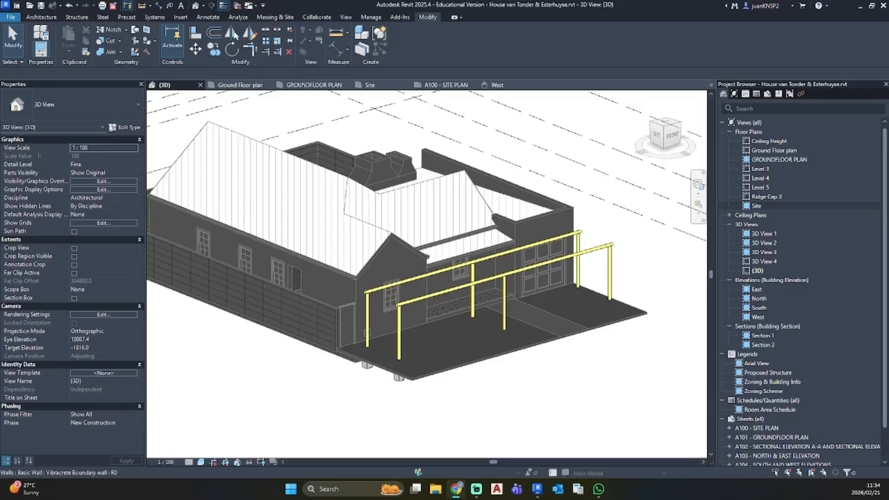
Step: Open the Site floor plan and add an aligned dimension near point D between the two reference planes through the beams
click(760, 207)
double_click(760, 207)
scroll(557, 267, up, 5)
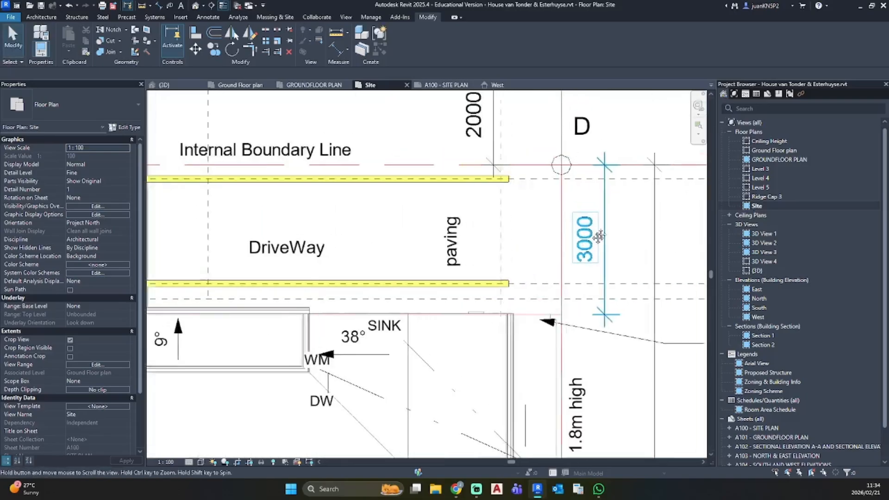
key(d)
key(i)
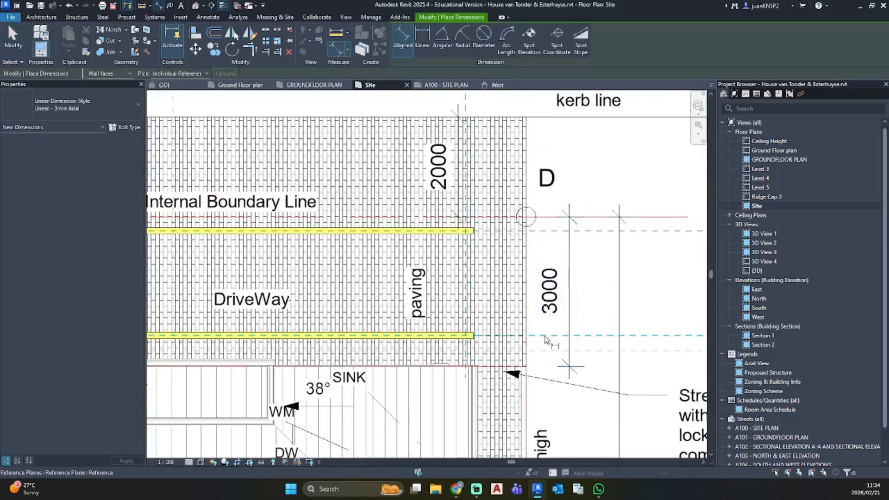
click(556, 232)
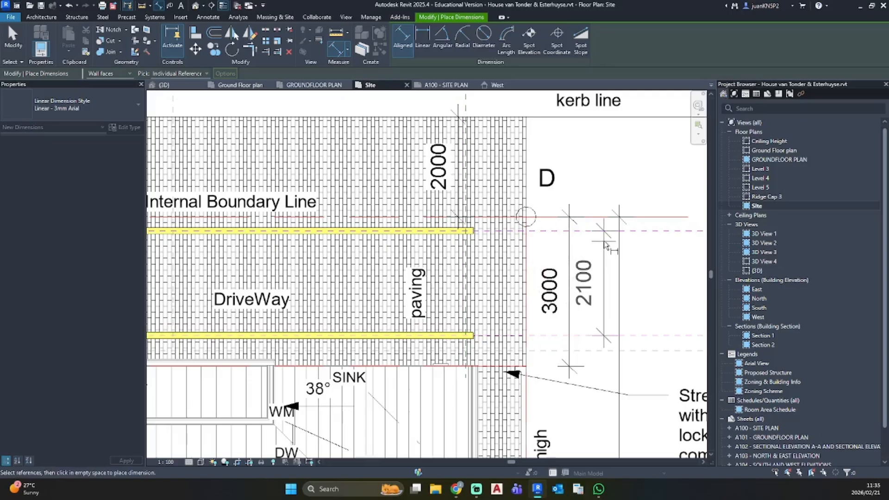
click(604, 246)
key(Escape)
key(Escape)
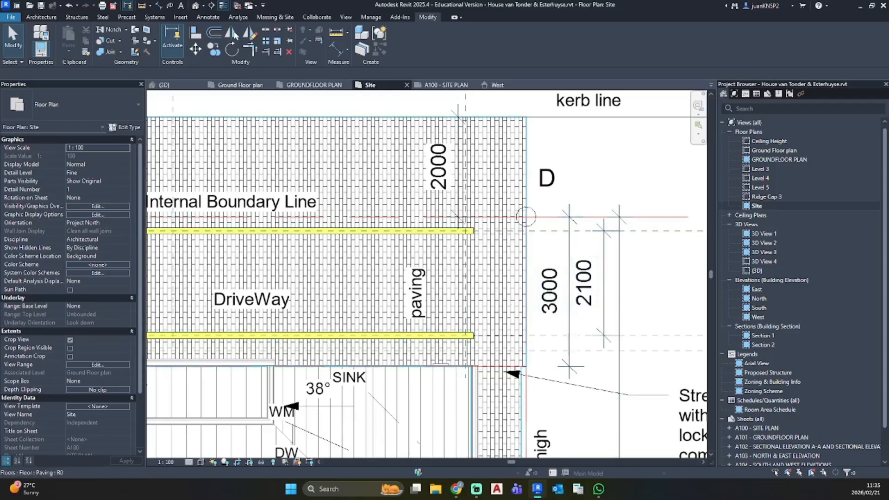
Step: Examine the driveway between points C and D and check the name of the reference plane nearest the house
scroll(456, 250, down, 2)
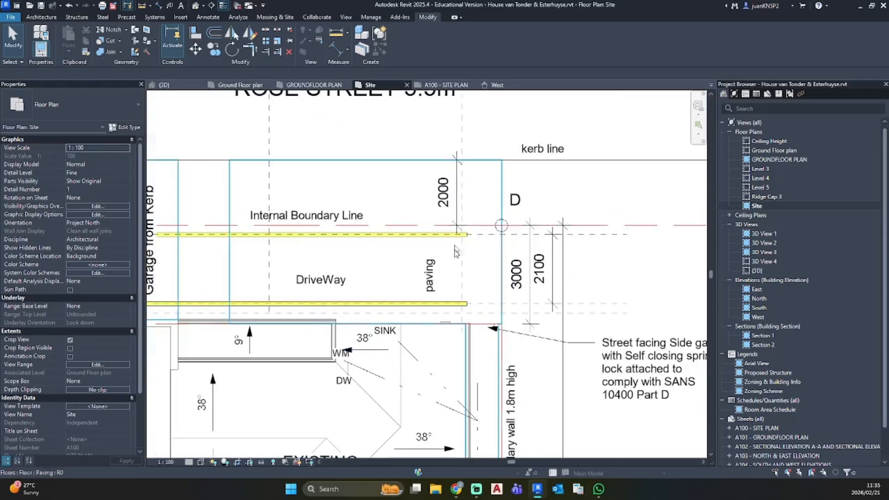
middle_drag(455, 246, 595, 231)
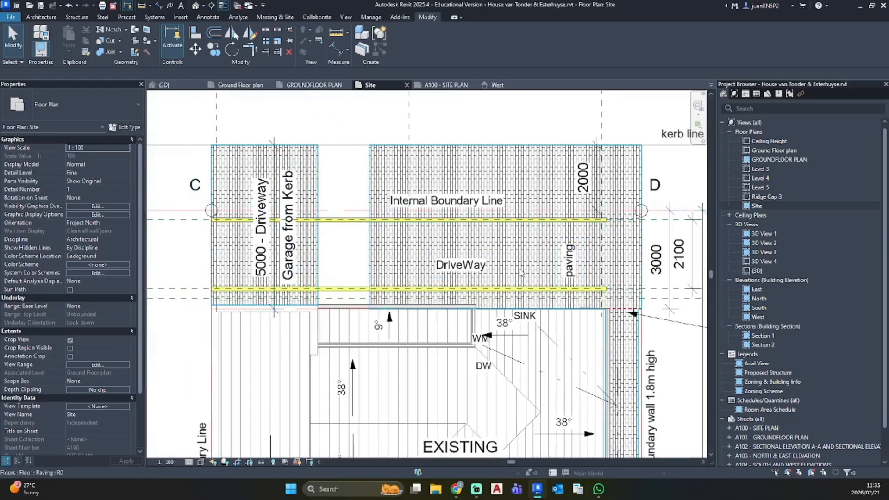
scroll(572, 260, down, 3)
middle_drag(572, 260, 451, 257)
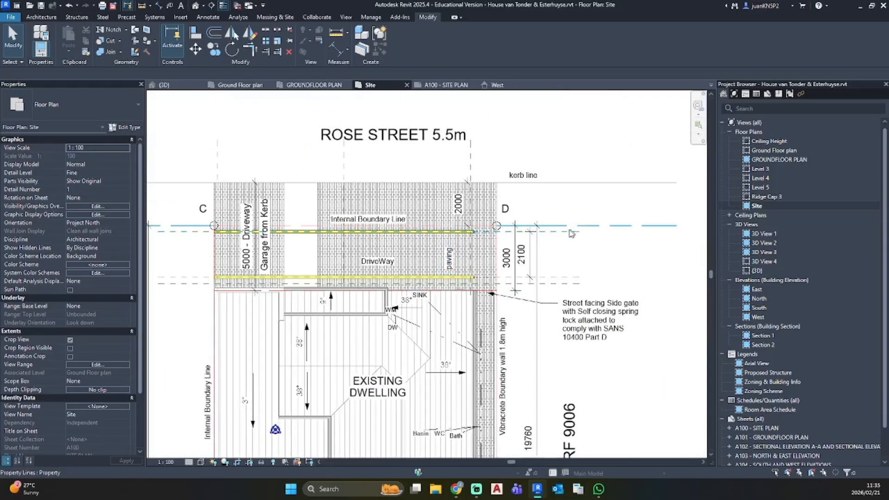
click(564, 283)
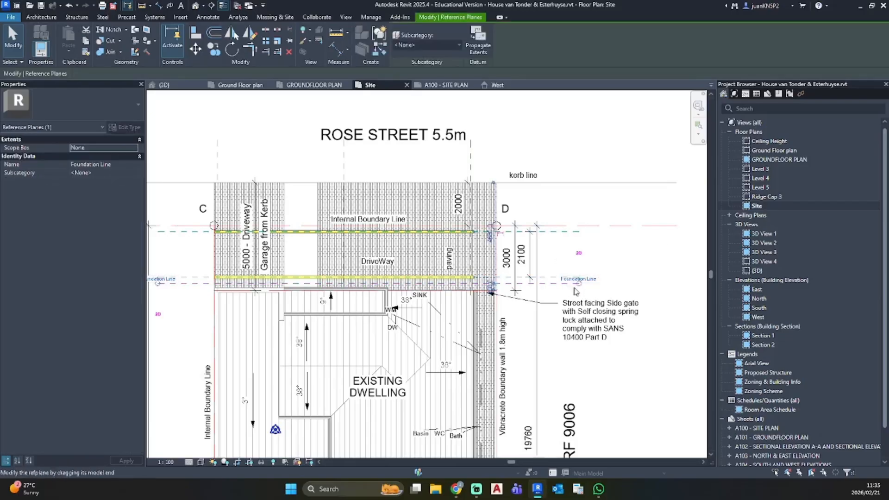
key(Escape)
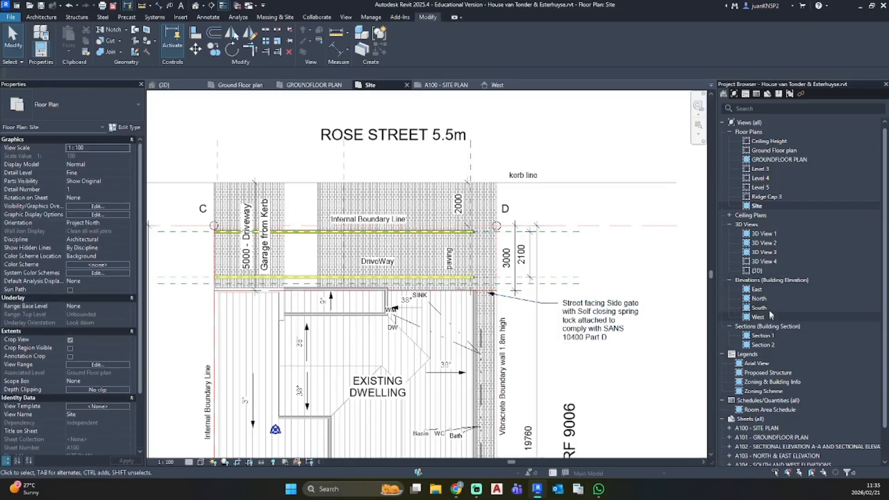
Step: Open the South elevation showing the entrance and garage door facade, after checking the North elevation
double_click(760, 299)
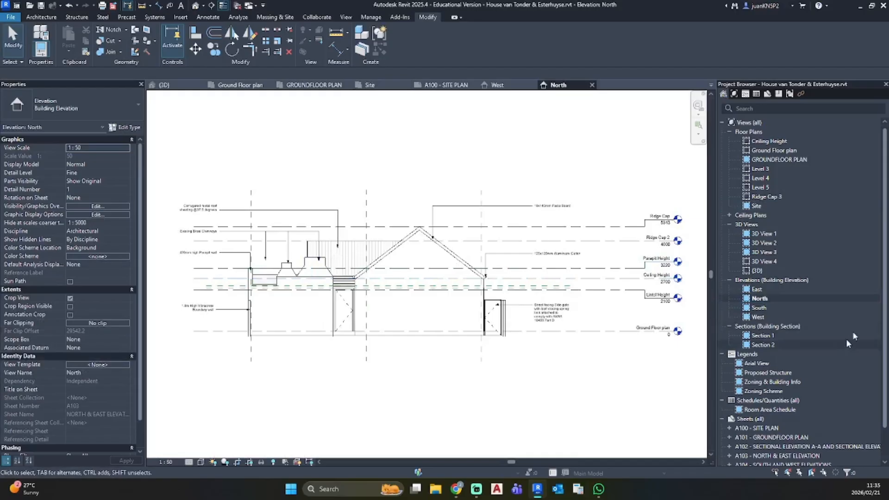
double_click(760, 308)
scroll(362, 302, up, 4)
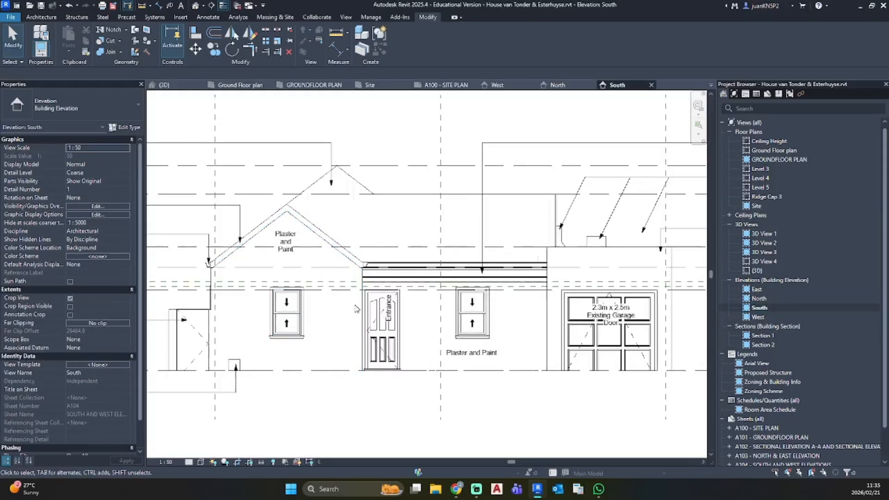
middle_drag(358, 308, 423, 303)
scroll(389, 285, up, 1)
Step: Start an in-place Generic Models family named Gum Latte Slats
click(41, 16)
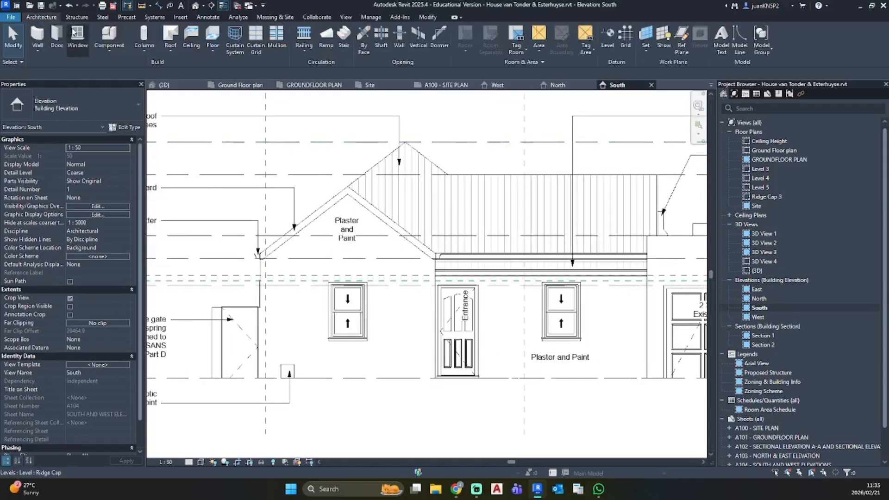
click(109, 48)
click(126, 88)
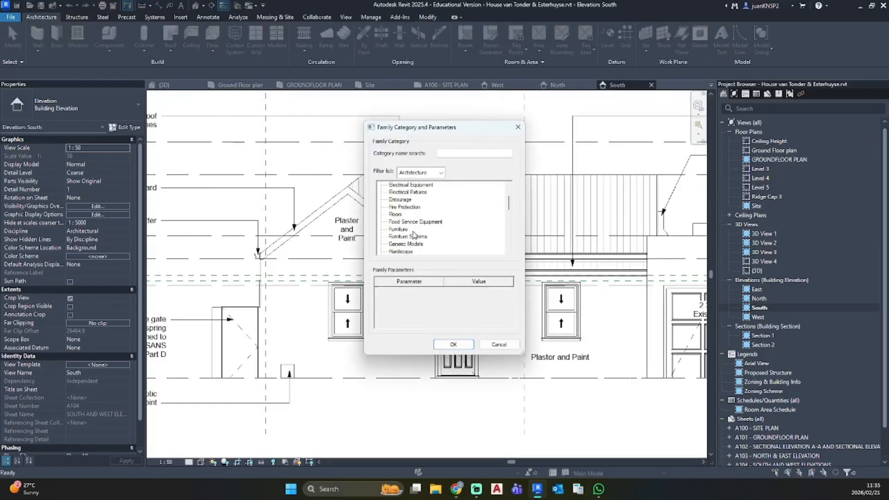
scroll(414, 234, down, 1)
click(405, 237)
click(453, 345)
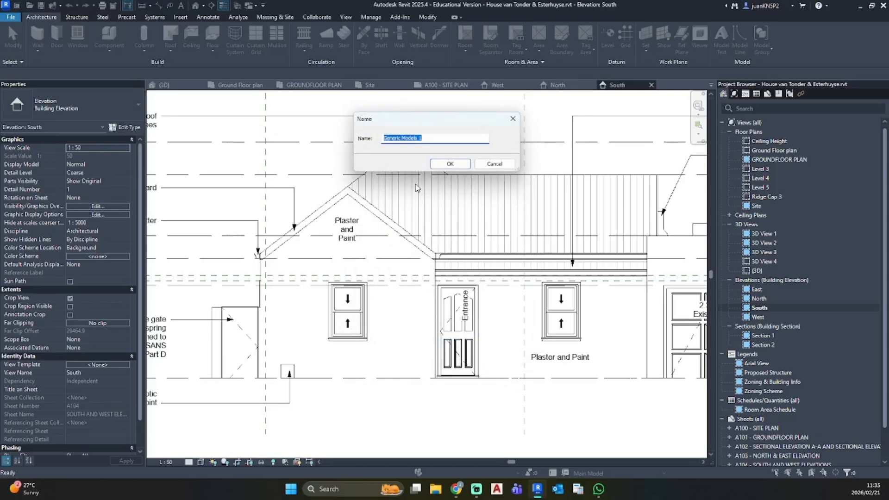
text(GU)
text(m Latte Slats)
key(Return)
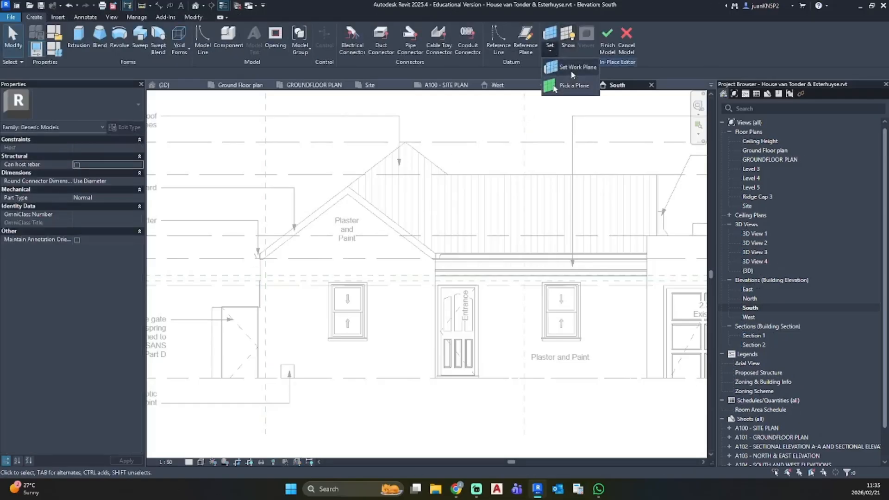
Step: Set the in-place model's work plane to Reference Plane : Foundation Line
click(566, 43)
click(374, 236)
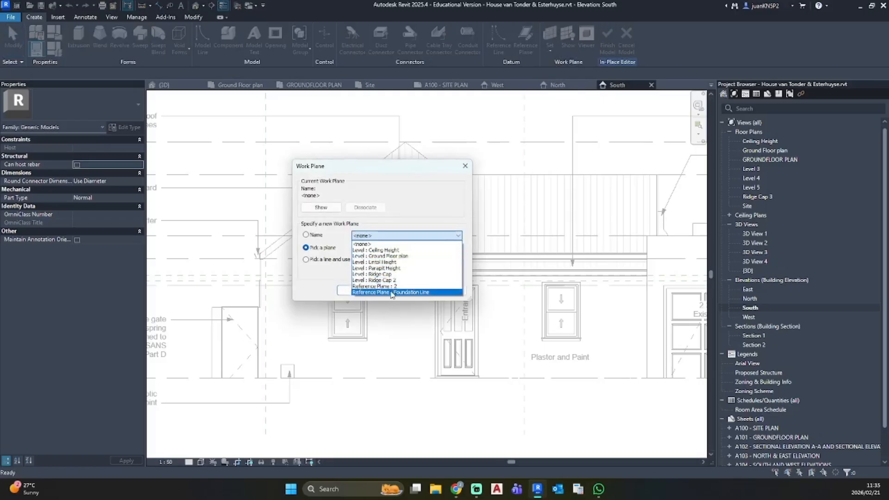
click(408, 292)
click(357, 290)
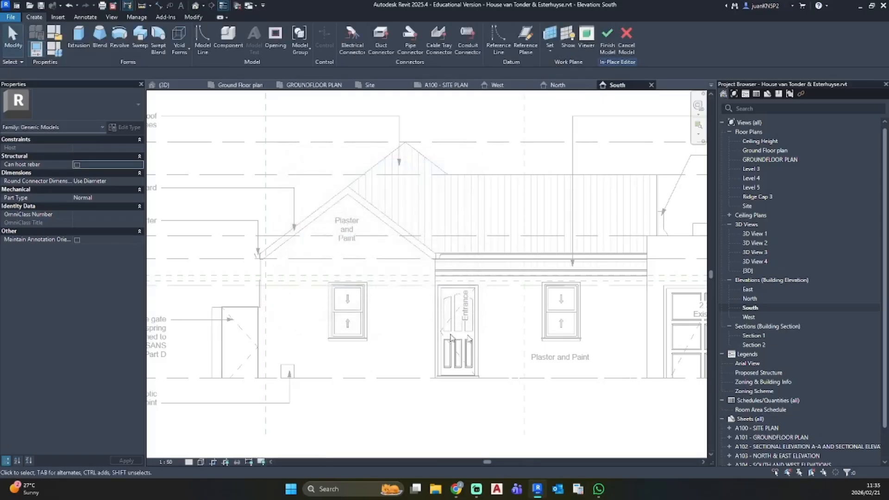
middle_drag(497, 342, 298, 291)
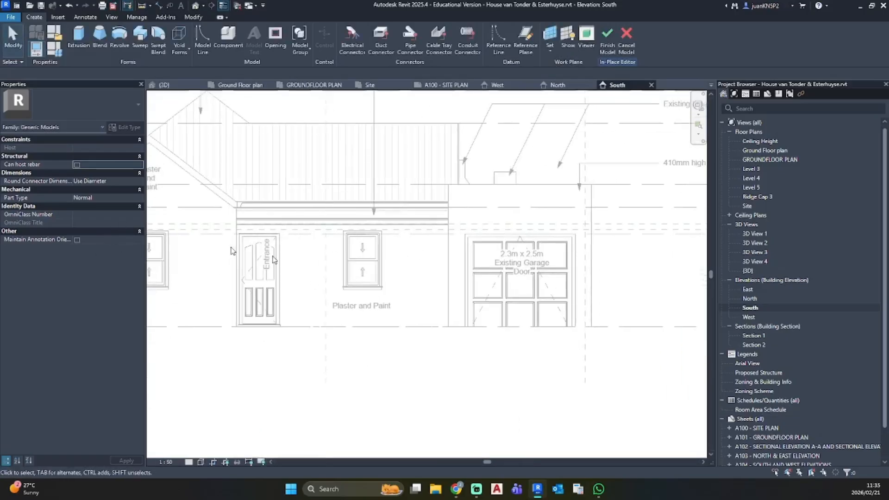
Step: Leave the in-place editor and discard the empty Gum Latte Slats family
click(607, 38)
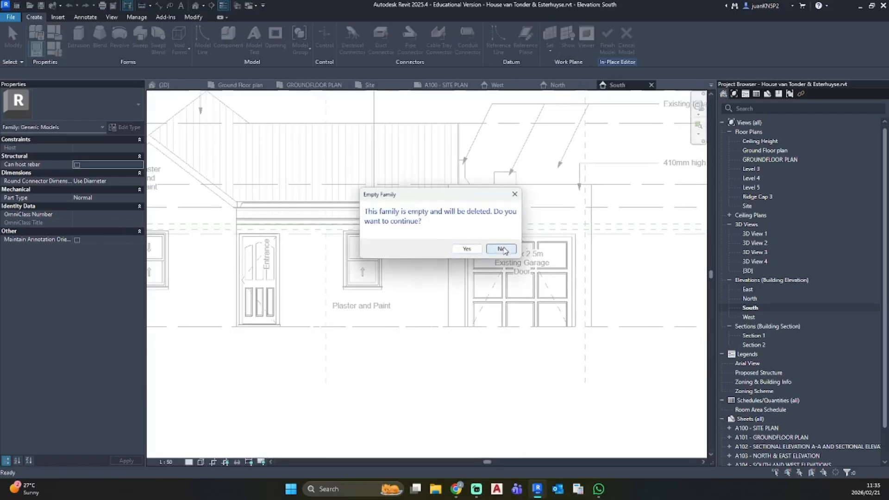
click(502, 249)
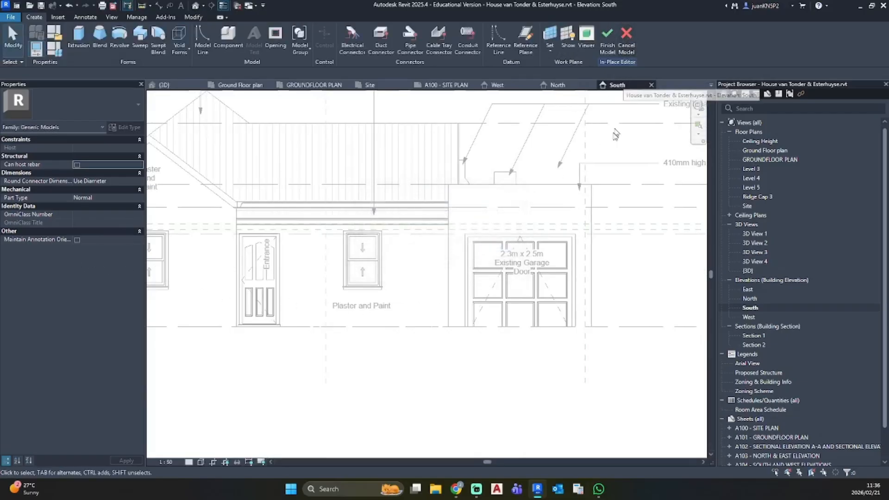
click(605, 41)
click(501, 249)
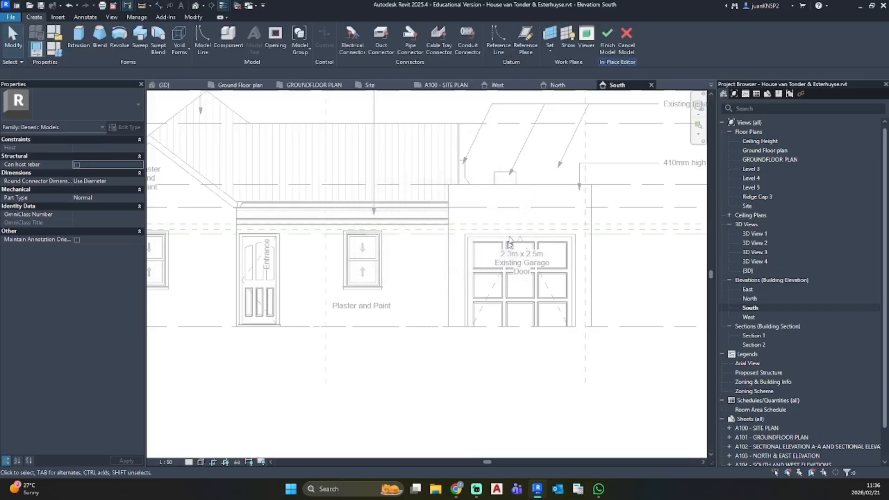
click(608, 42)
click(468, 248)
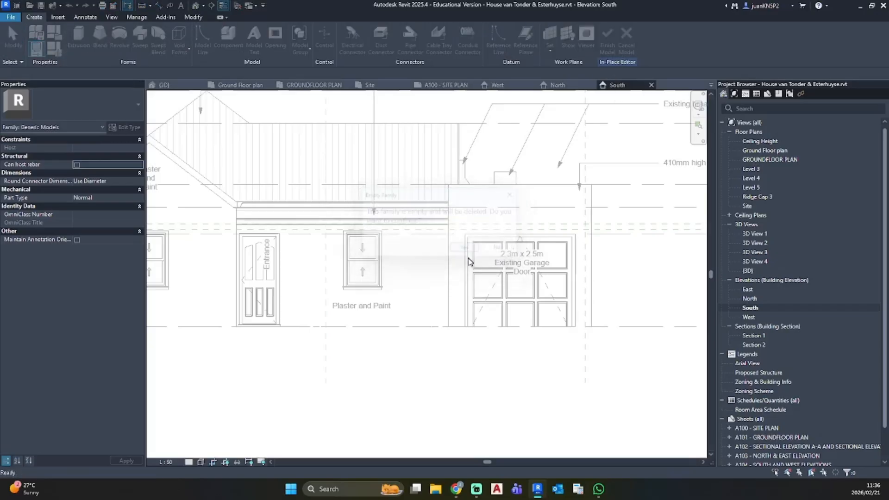
Step: Open the South elevation's Phase property for editing
click(125, 441)
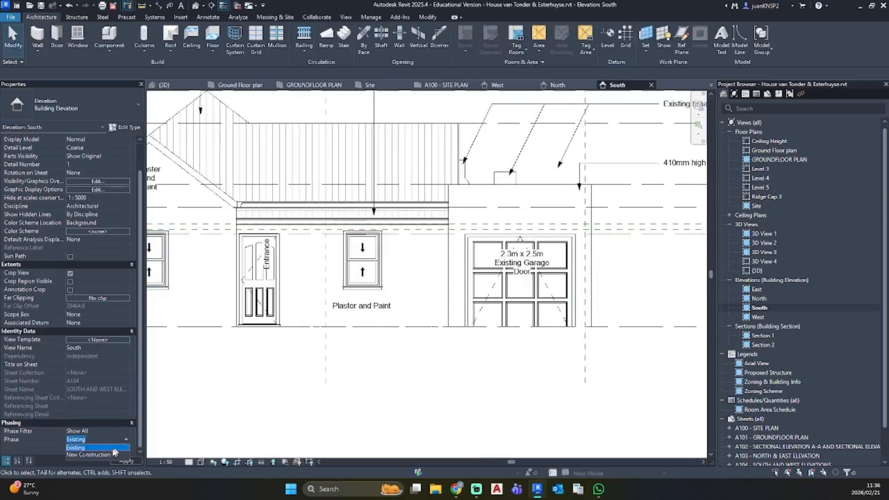
Step: Set the South elevation view's phase to New Construction
click(92, 455)
scroll(451, 295, down, 2)
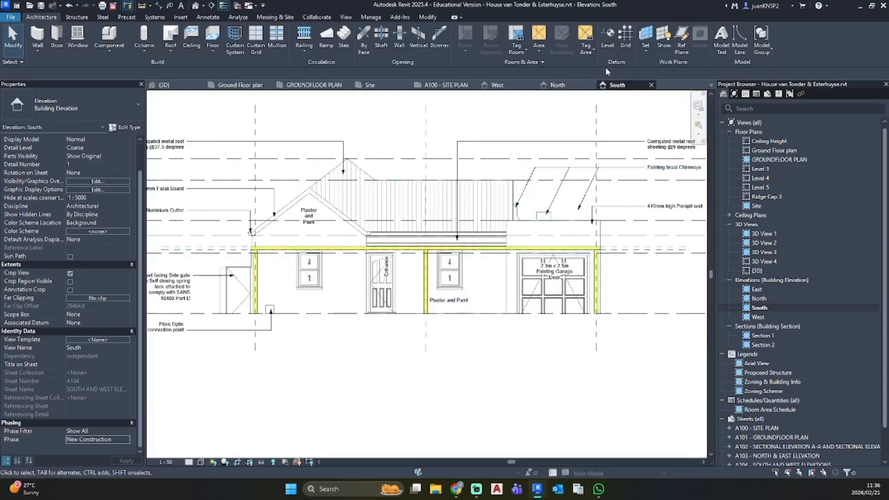
Step: Start an in-place model component in the Generic Models category and name it "Gumm Lat"
click(110, 51)
click(123, 87)
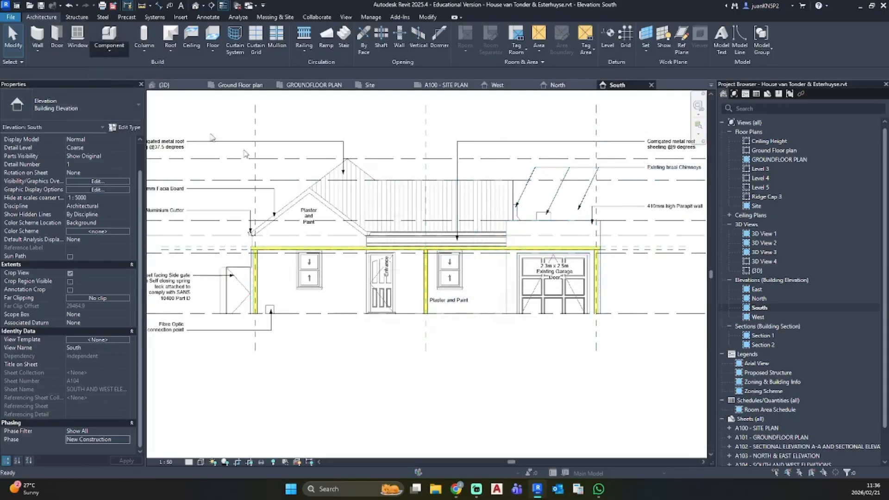
scroll(429, 229, down, 2)
click(401, 244)
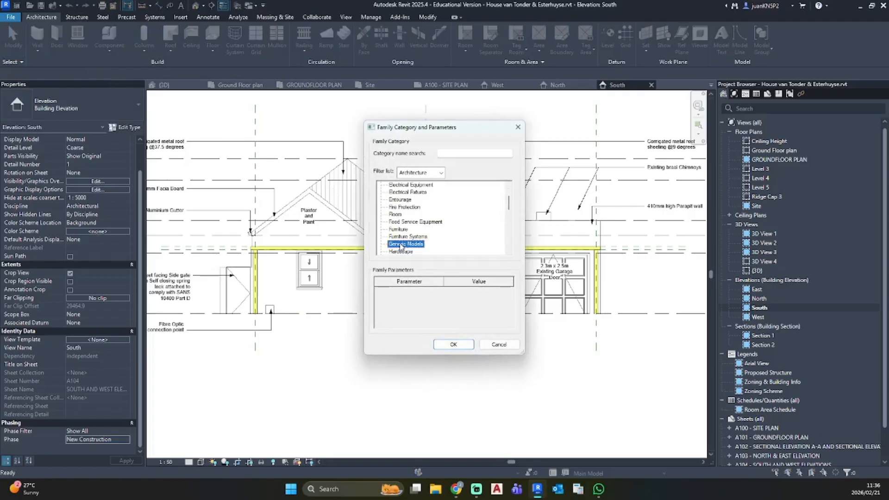
click(451, 345)
text(GGU)
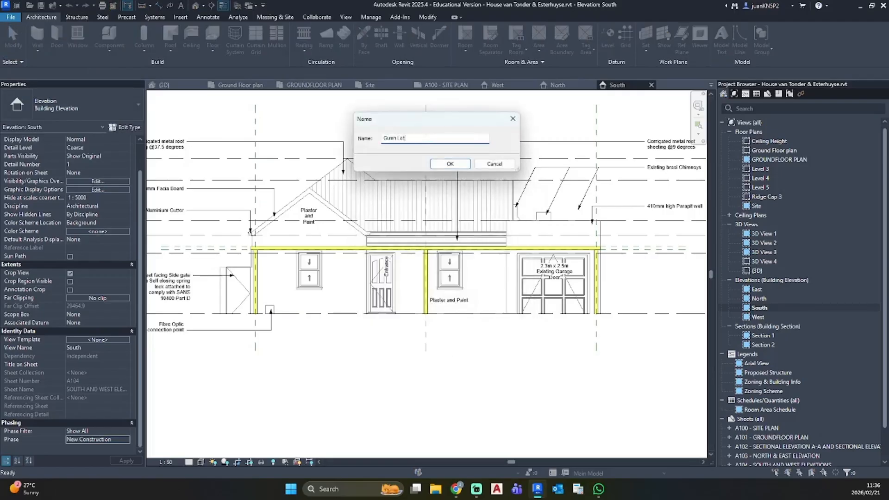
key(Return)
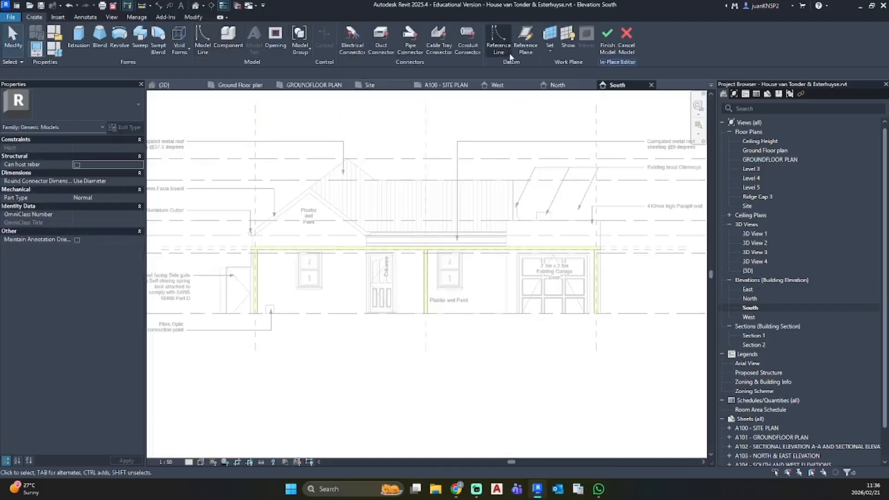
Step: Set the work plane by name to Reference Plane : Foundation Line
click(550, 52)
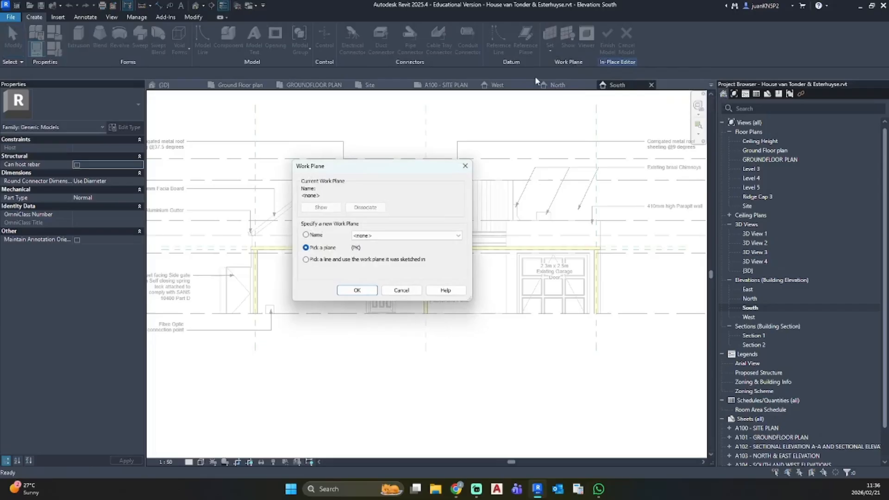
click(412, 236)
click(385, 302)
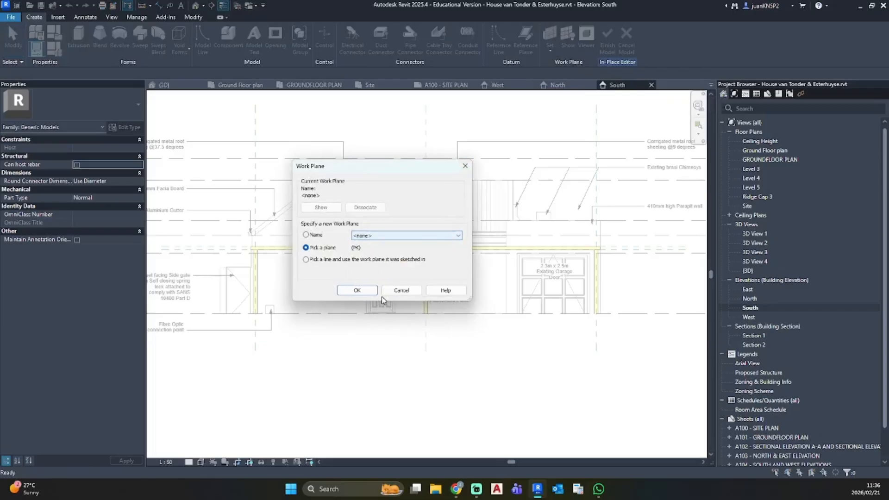
click(408, 236)
click(390, 291)
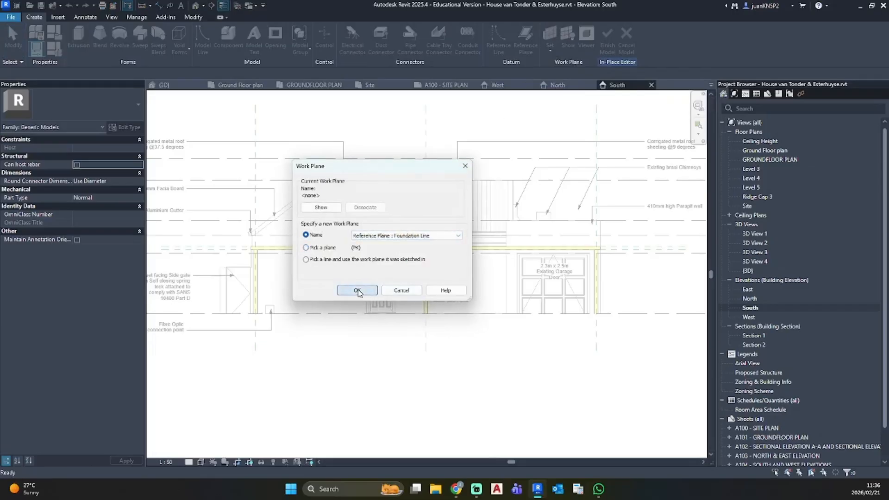
click(358, 290)
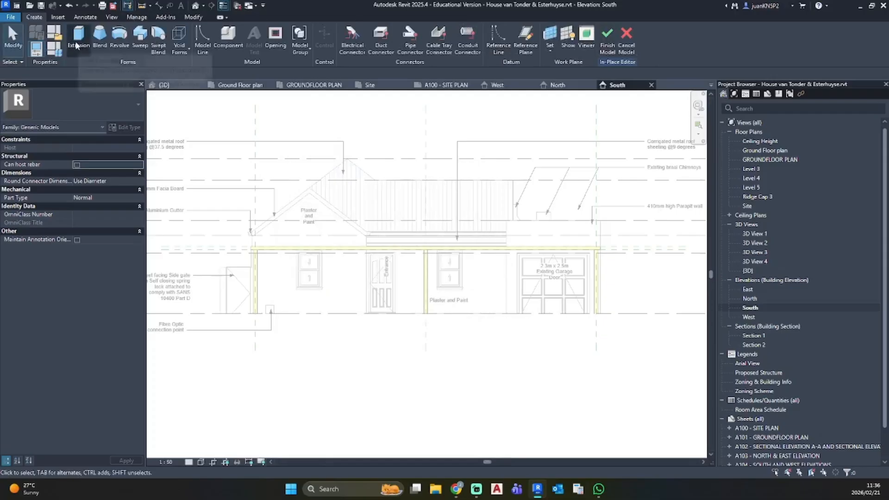
Step: Start an extrusion and sketch a circle of about 12.3 mm radius centred on the beam's upper edge
click(79, 43)
click(405, 32)
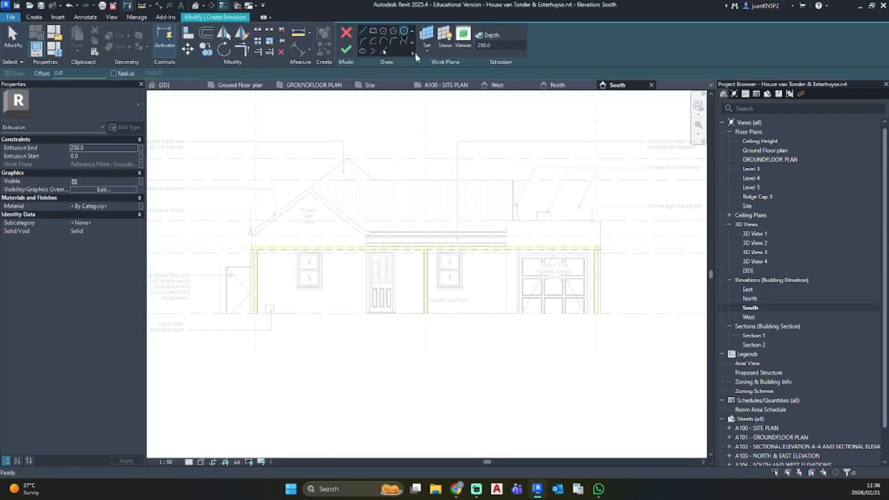
scroll(602, 248, up, 10)
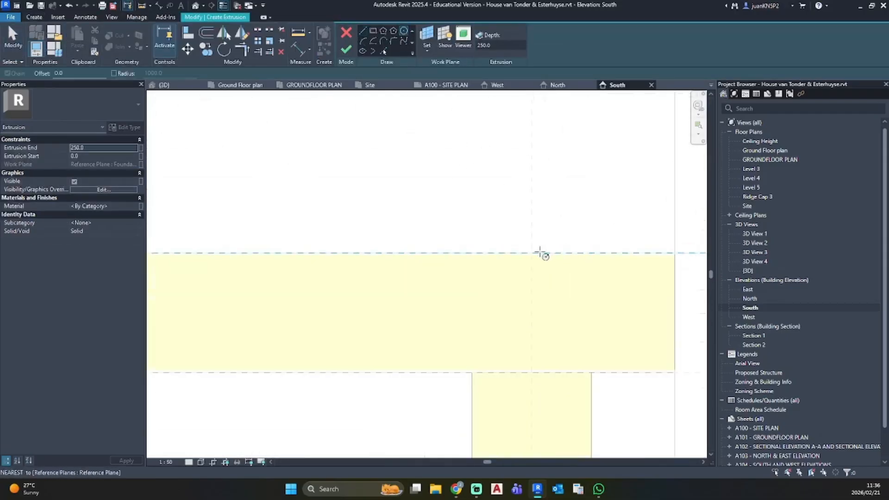
scroll(540, 255, up, 5)
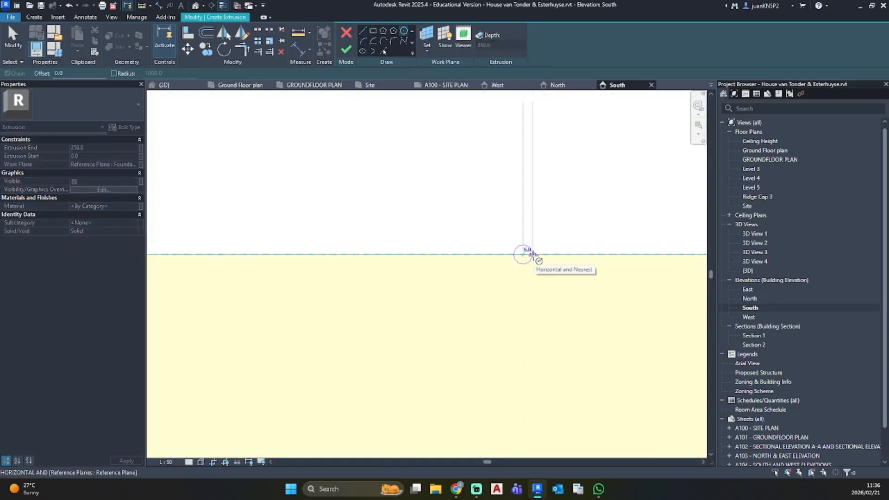
scroll(546, 251, up, 4)
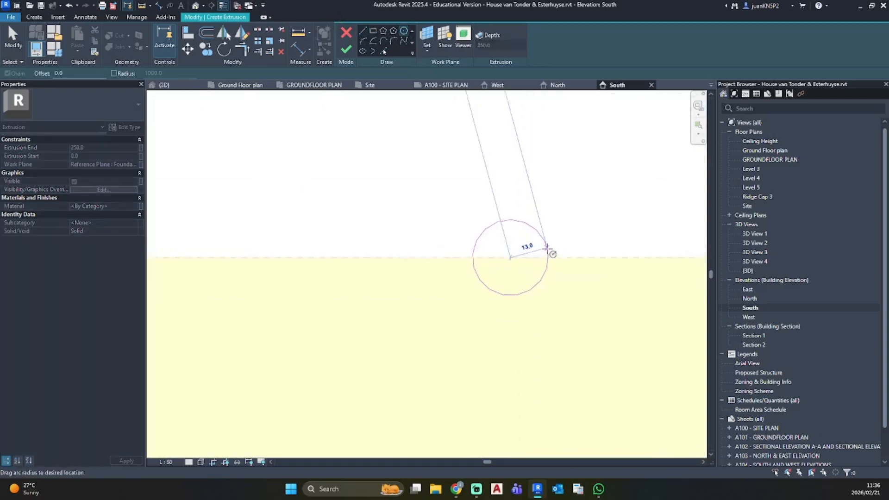
middle_drag(537, 258, 453, 238)
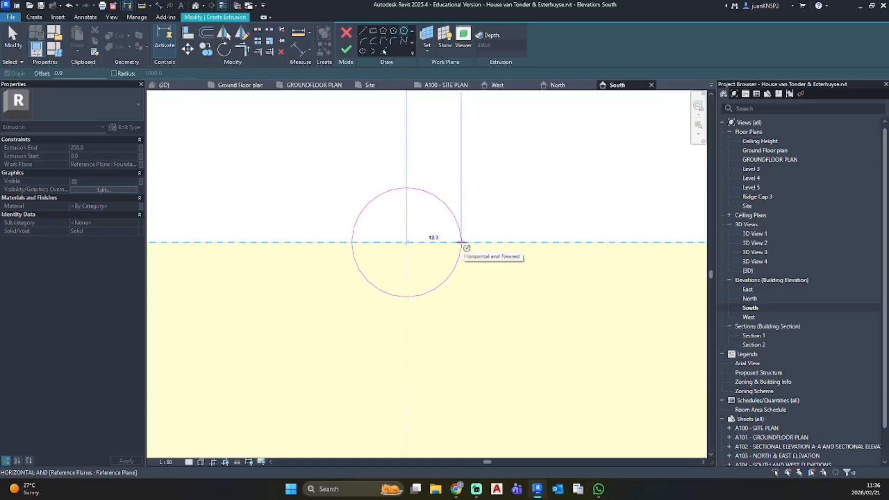
click(462, 242)
key(Escape)
key(Escape)
Step: Nudge the circle straight up until it rests on top of the beam
click(454, 219)
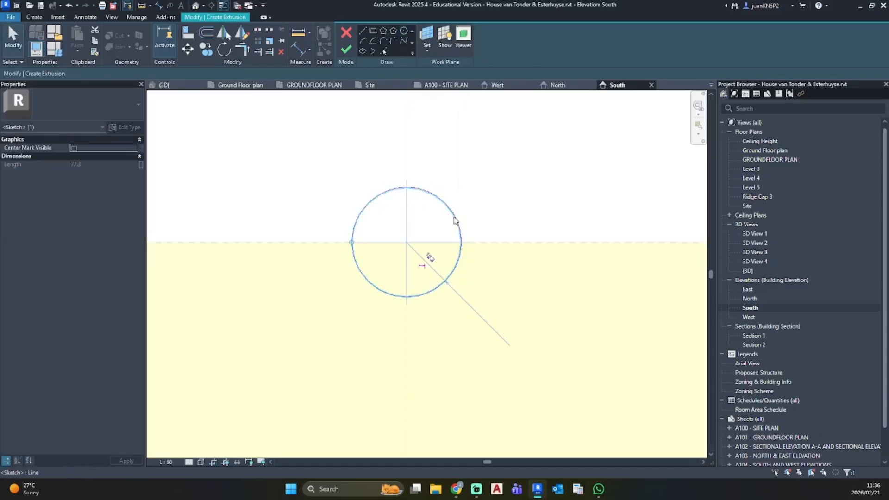
key(Up)
key(Up)
key(Up)
key(Up)
key(Up)
key(Up)
key(Up)
key(Up)
key(Up)
key(Up)
key(Up)
key(Up)
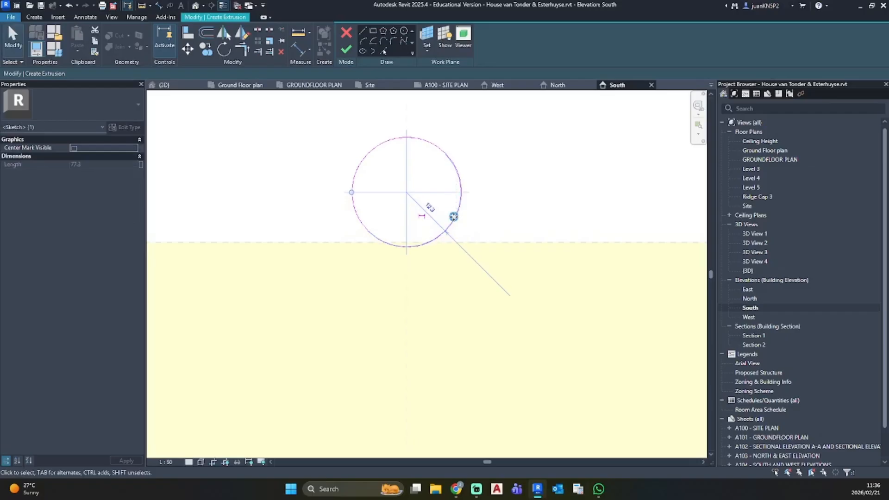
Step: Nudge the circle along the beam to near its right-hand end and finish the extrusion sketch
scroll(482, 298, down, 5)
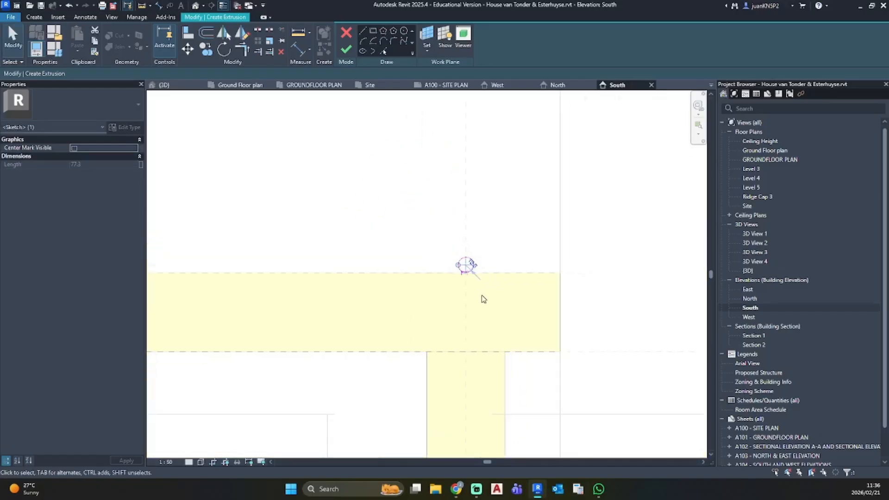
key(Right)
key(Right)
key(Right)
key(Right)
key(Right)
key(Right)
key(Right)
key(Right)
key(Right)
key(Right)
key(Right)
key(Right)
key(Right)
key(Right)
key(Right)
key(Right)
key(Right)
key(Right)
key(Right)
key(Right)
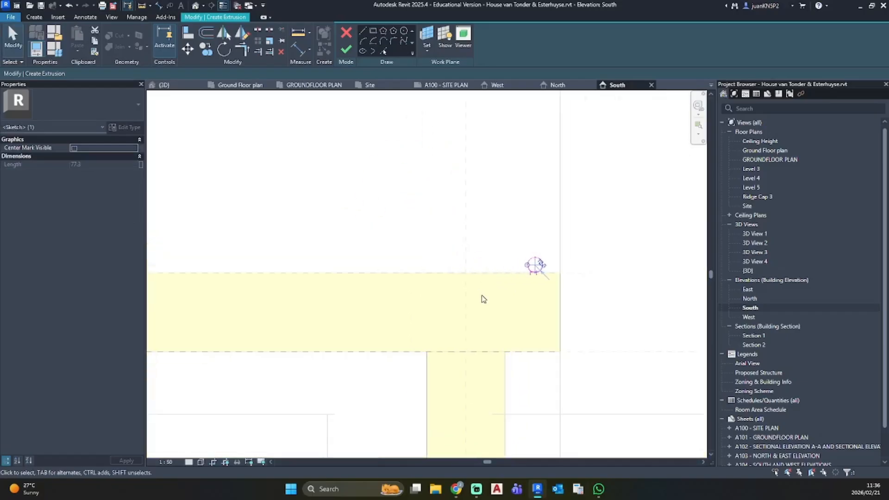
scroll(591, 271, up, 3)
scroll(482, 276, up, 2)
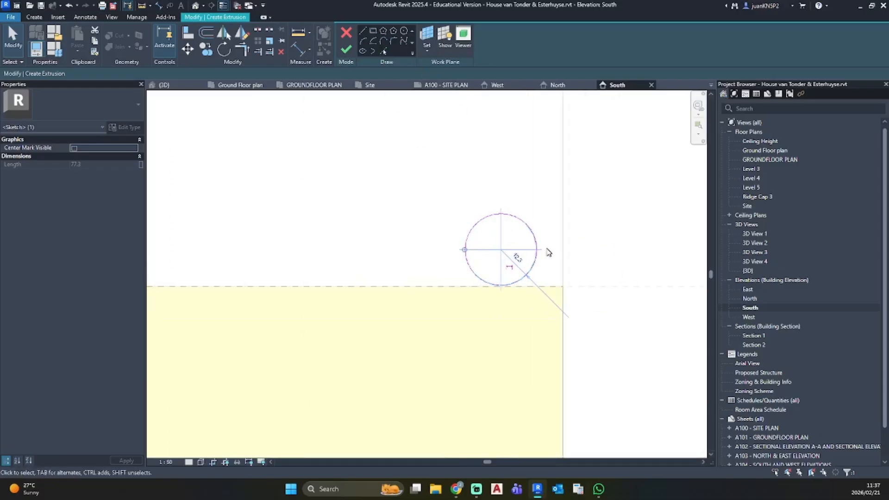
click(347, 49)
Step: In the 3D view, stretch both ends of the round extrusion so it spans the two beams, about 2344 mm long
click(195, 5)
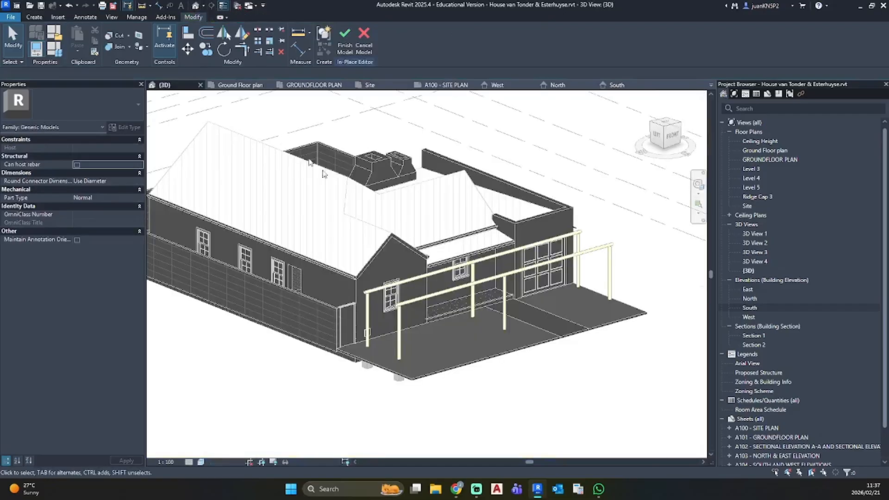
shift+middle_drag(324, 174, 466, 190)
scroll(482, 185, up, 3)
shift+middle_drag(492, 222, 519, 212)
click(290, 308)
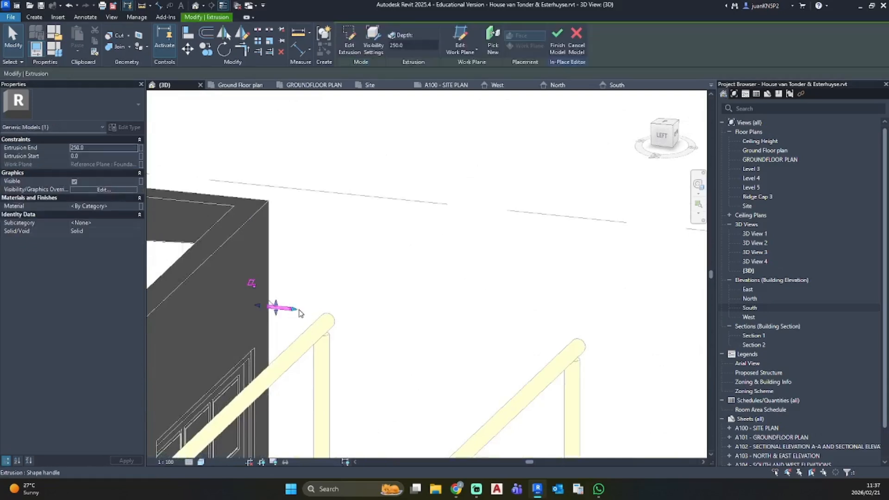
drag(292, 308, 640, 345)
shift+middle_drag(620, 373, 573, 431)
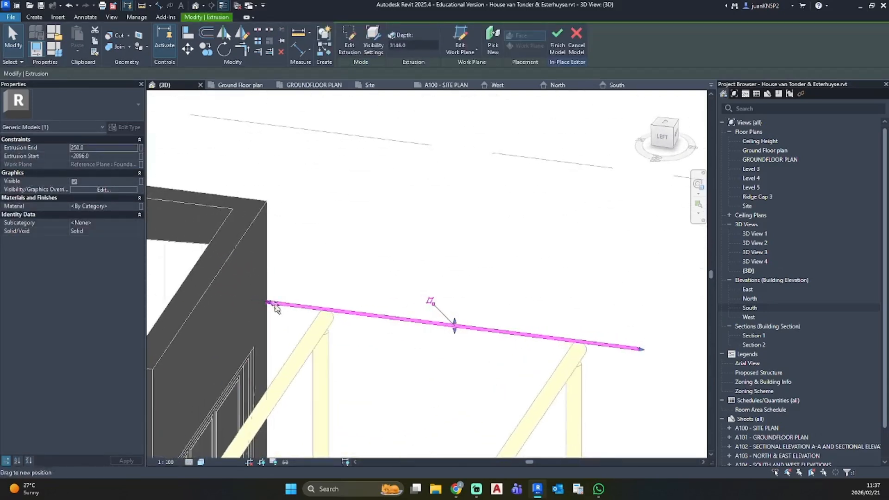
drag(255, 301, 307, 307)
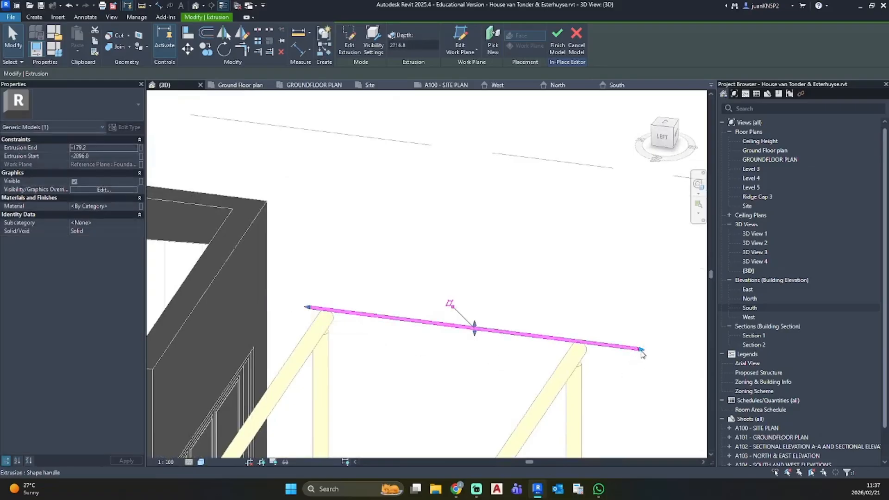
drag(642, 353, 596, 346)
shift+middle_drag(634, 381, 417, 306)
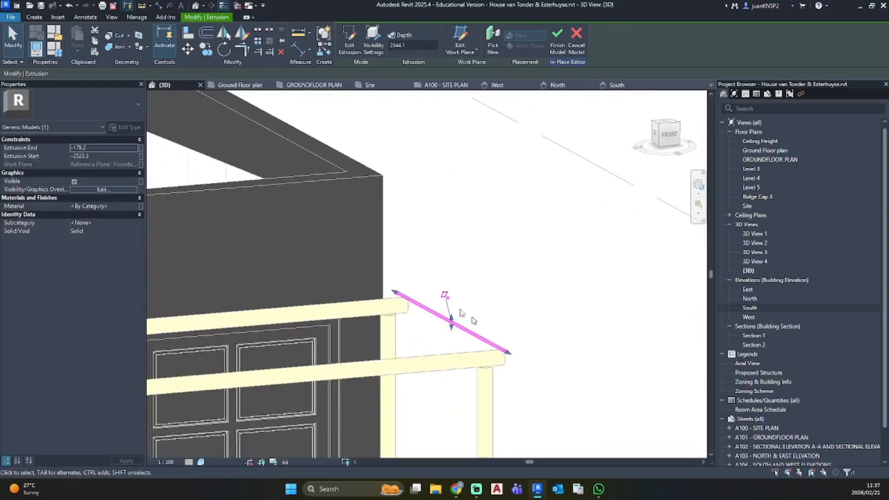
scroll(416, 306, up, 3)
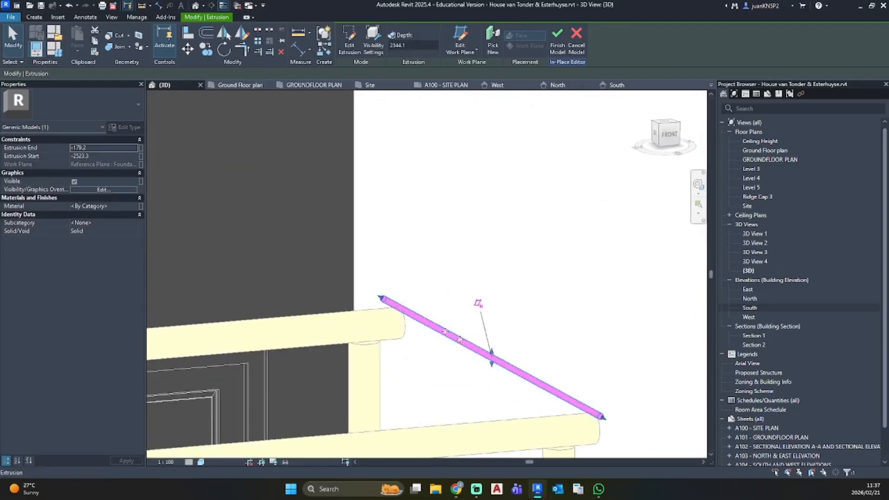
Step: In the South elevation, copy the round extrusion to the left along the beam, leaving a gap of about 8 mm
double_click(758, 308)
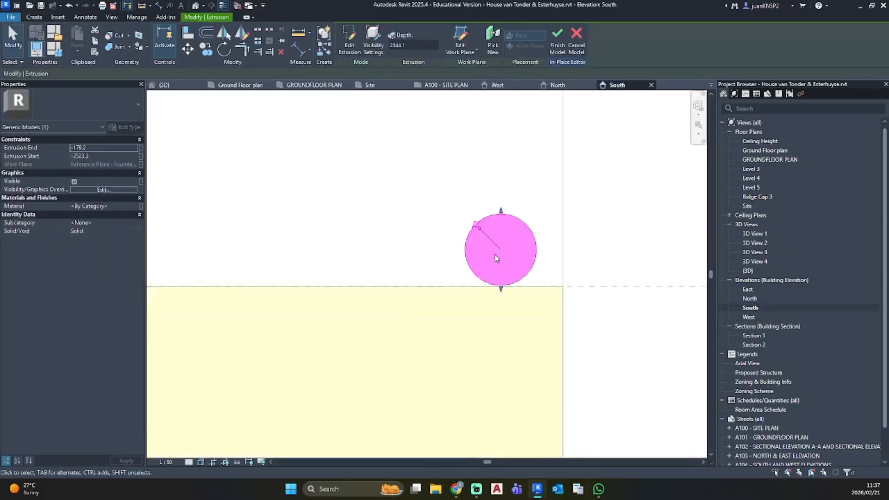
key(c)
key(o)
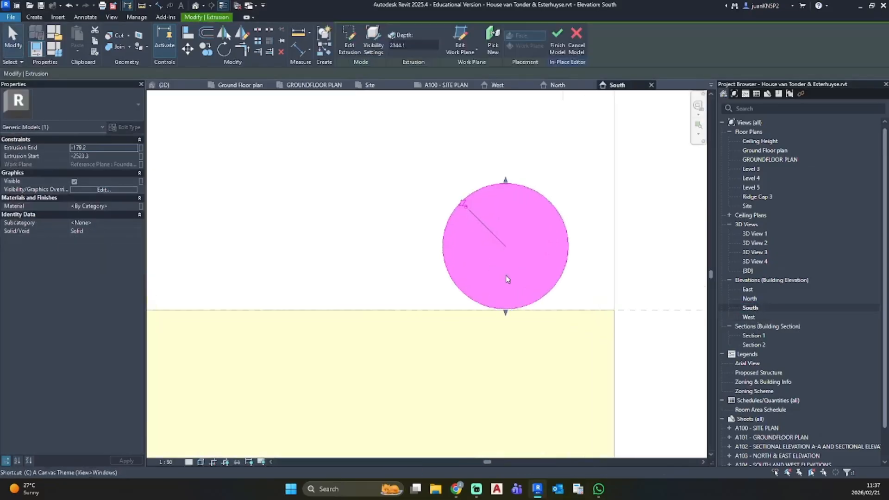
click(505, 183)
click(338, 183)
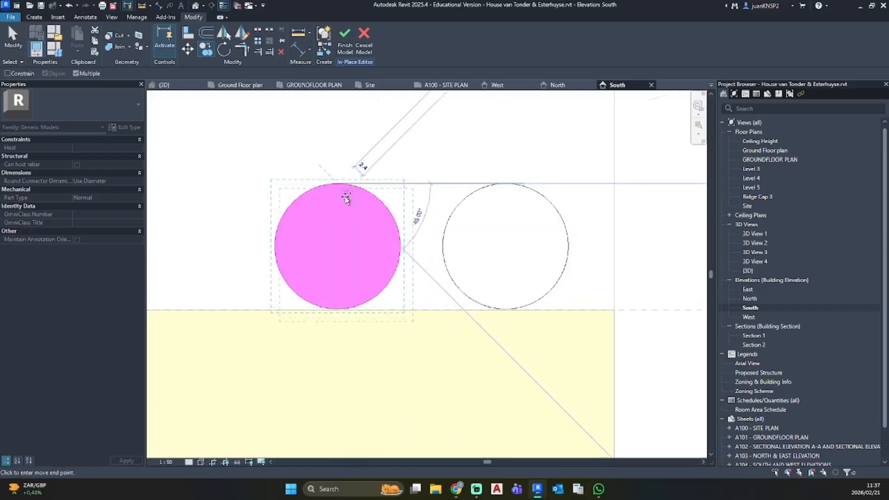
key(Escape)
key(Escape)
Step: Place an aligned dimension across the gap between the two round extrusions, above them
key(d)
key(i)
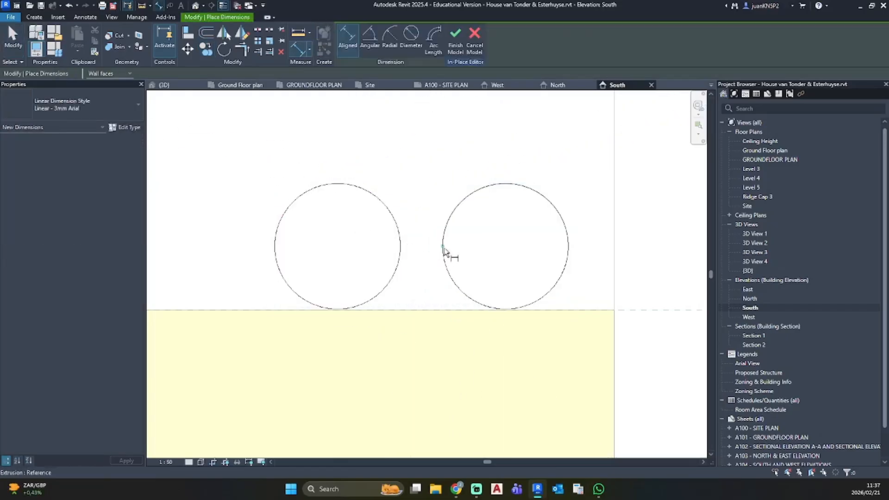
click(442, 246)
scroll(416, 208, down, 5)
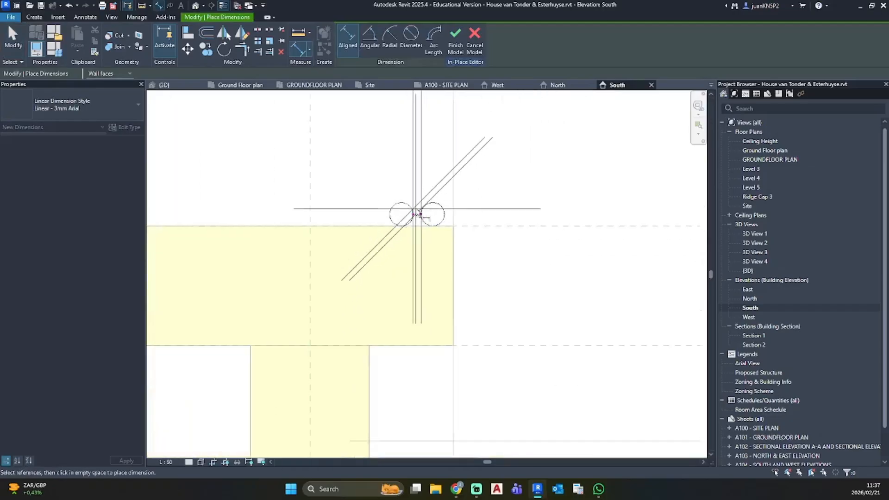
middle_drag(435, 191, 405, 301)
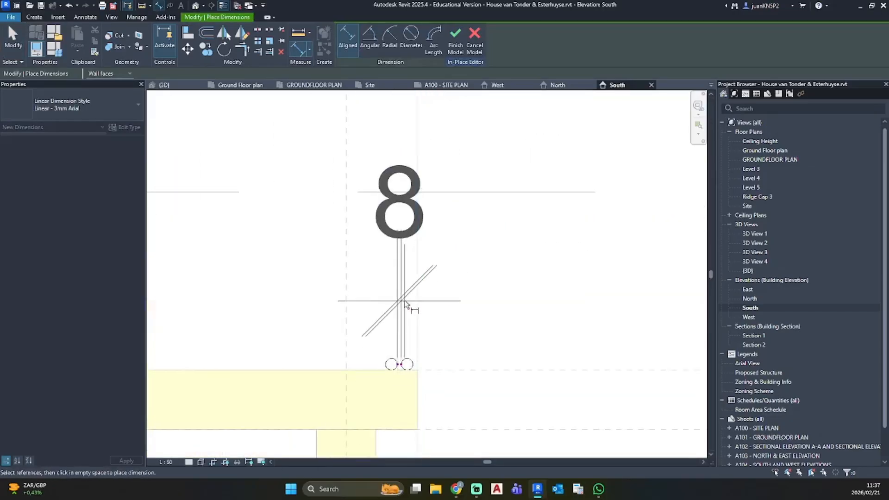
key(Escape)
key(Escape)
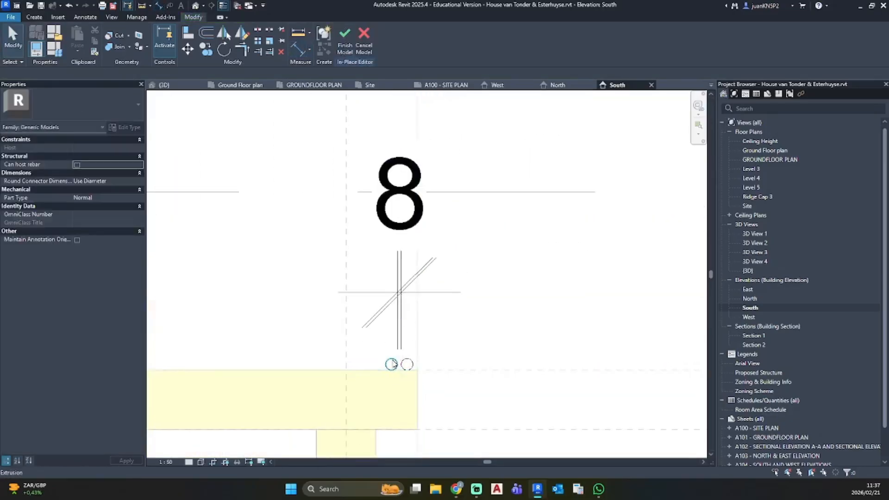
Step: Set the gap between the copied extrusion and the original to 6 mm
click(399, 250)
click(400, 251)
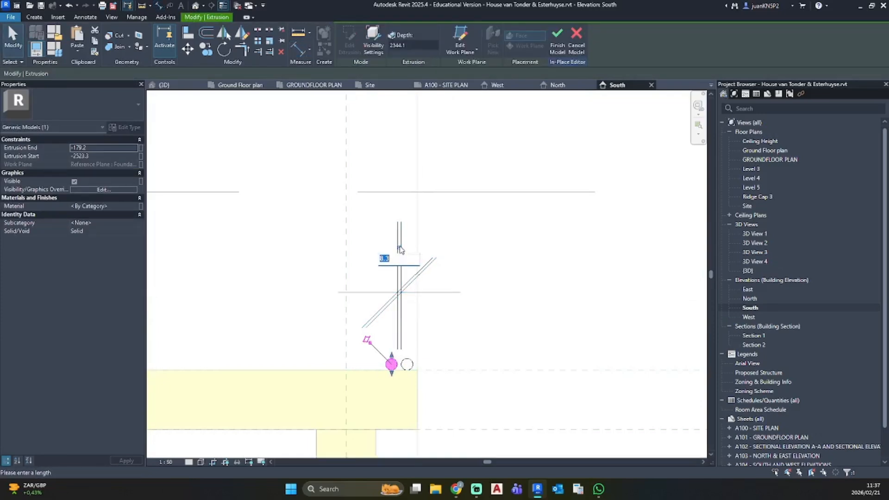
text(6)
key(Return)
key(Escape)
scroll(405, 379, up, 3)
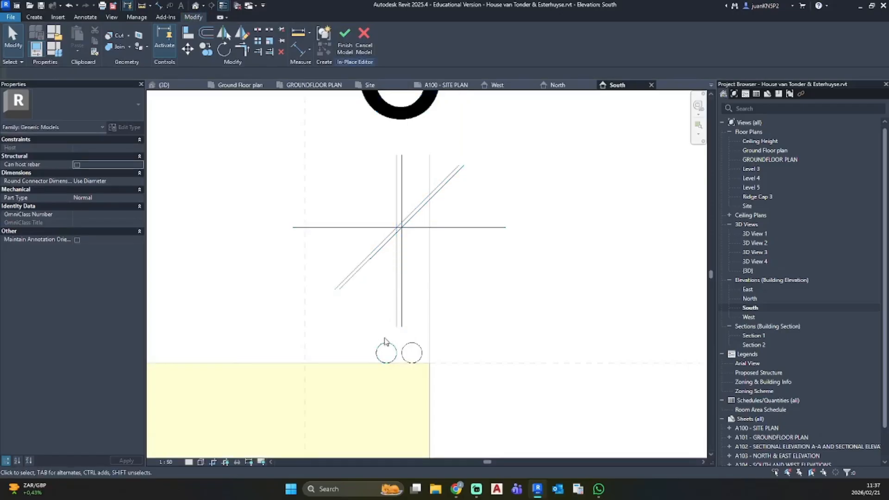
scroll(392, 353, up, 2)
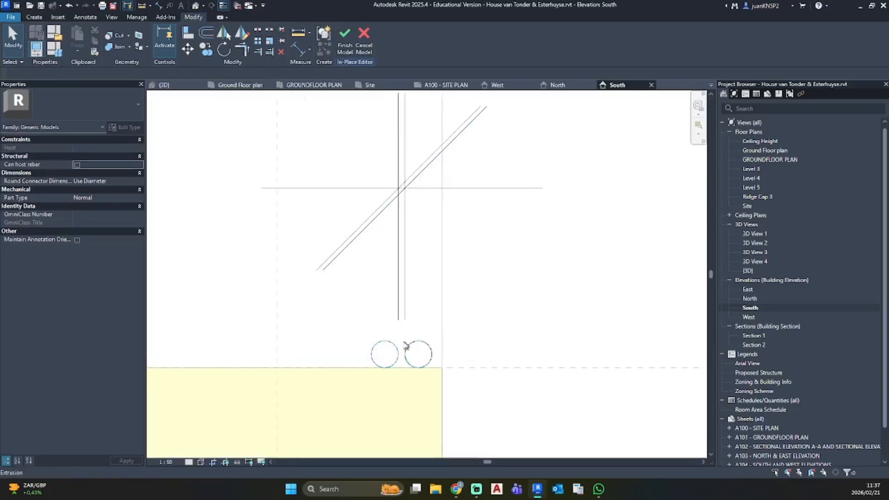
scroll(395, 349, down, 3)
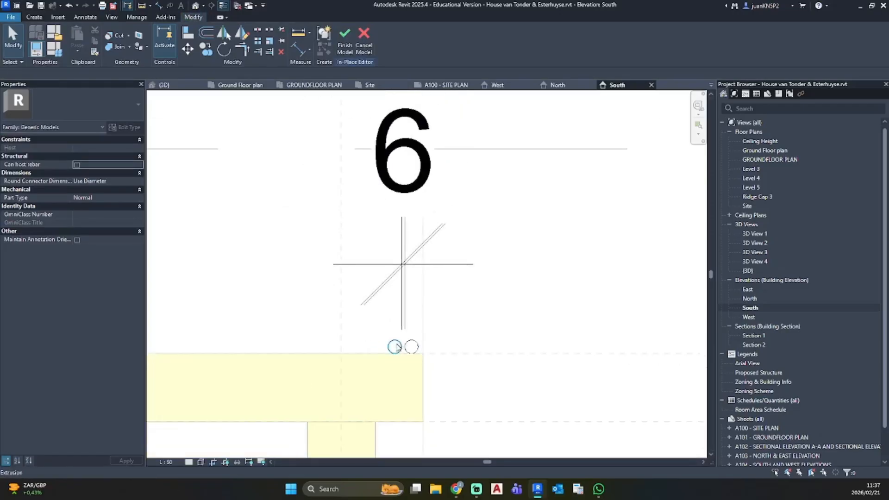
click(396, 346)
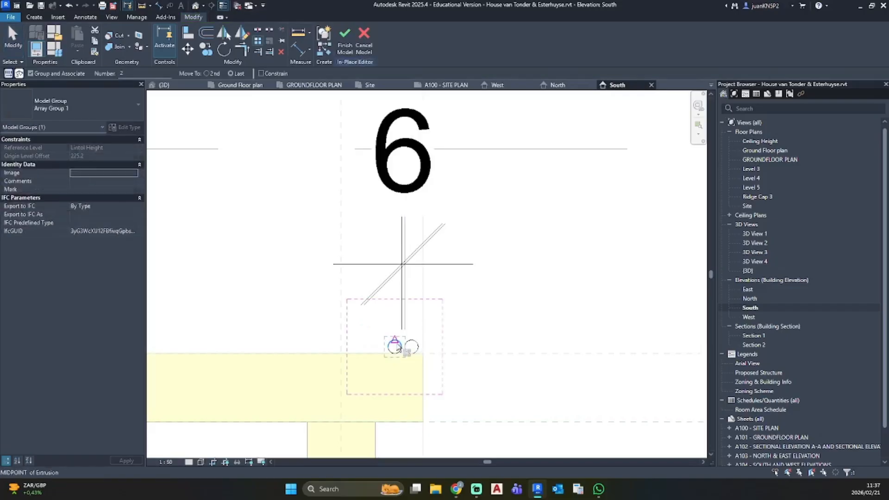
key(m)
key(v)
scroll(397, 346, up, 3)
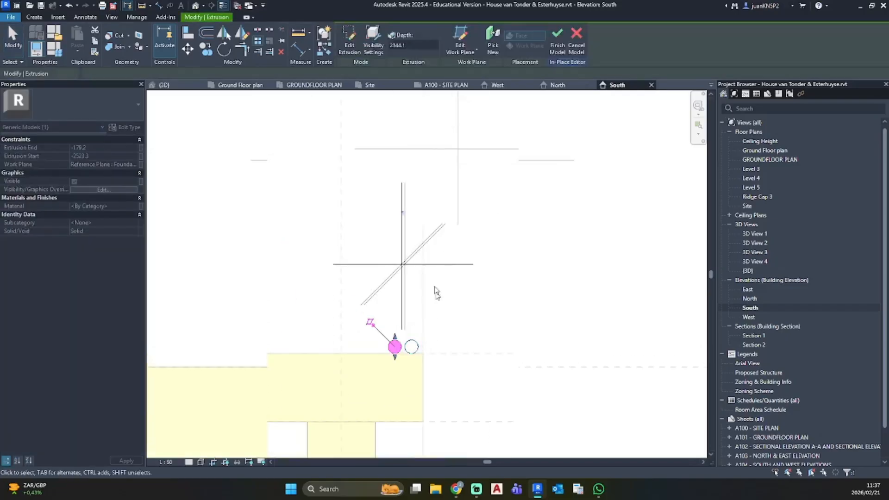
key(Escape)
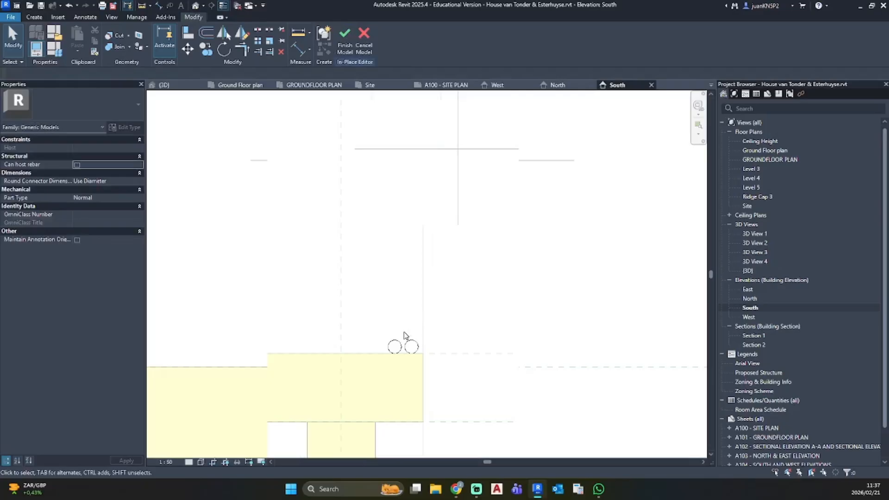
Step: Measure the spacing between the matching right-hand edges of the two round extrusions with an aligned dimension, without placing it
key(d)
key(i)
scroll(405, 380, up, 3)
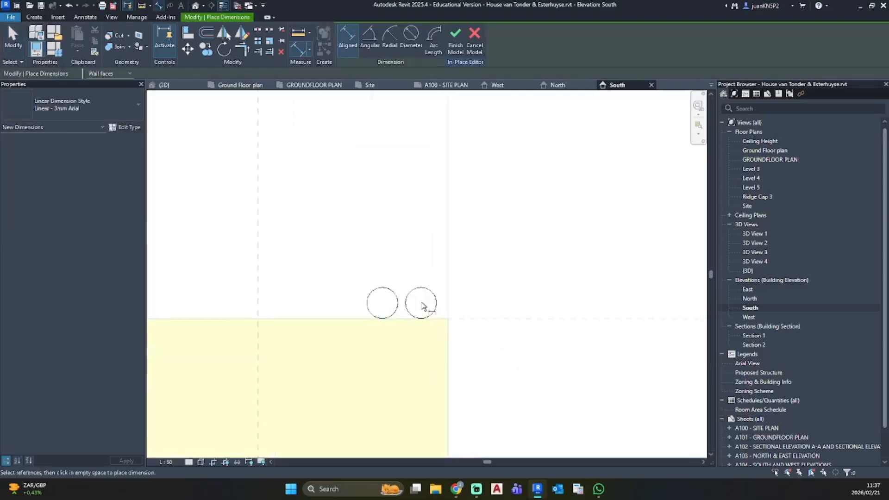
click(437, 304)
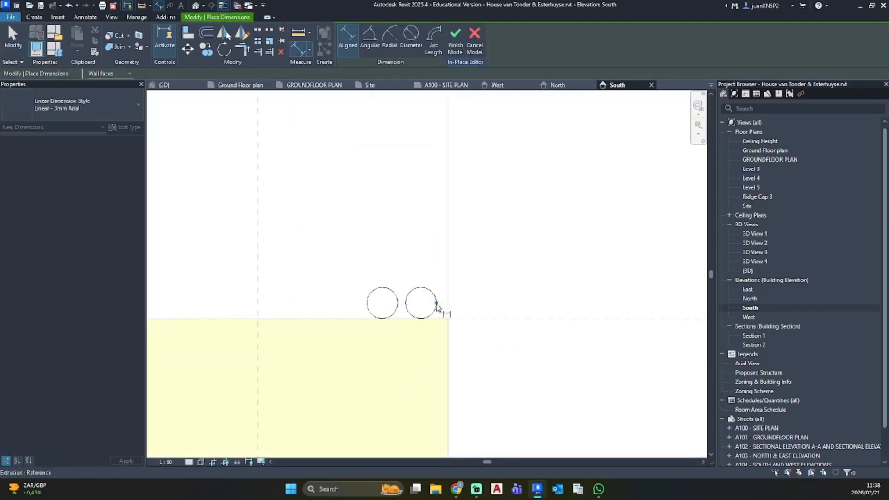
click(400, 304)
scroll(398, 246, down, 4)
middle_drag(401, 254, 402, 282)
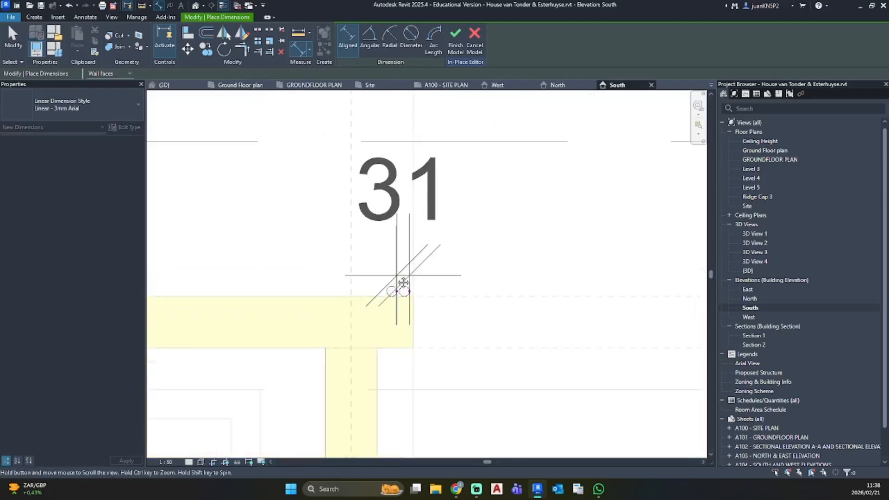
key(Escape)
key(Escape)
Step: Delete the left of the two round extrusions on the beam
scroll(385, 305, up, 3)
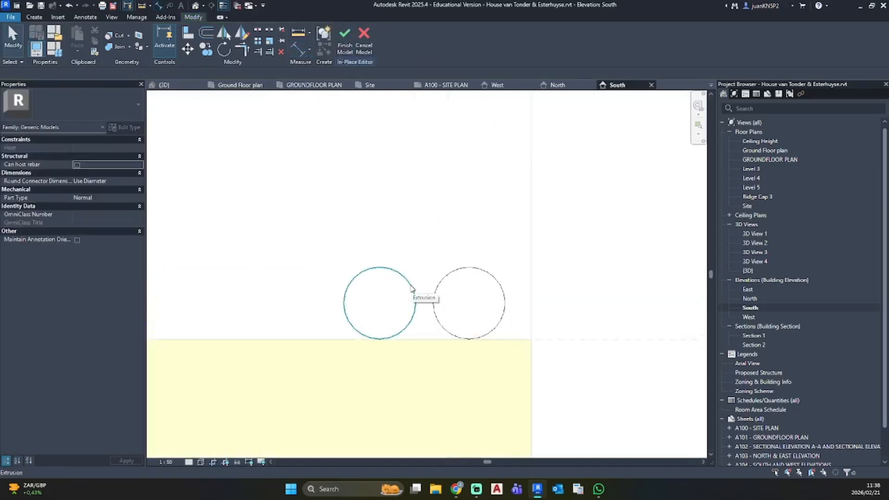
click(412, 290)
key(Delete)
Step: Array the remaining round extrusion leftward along the beam at 32 mm spacing to the second member, with a count of 20
click(440, 288)
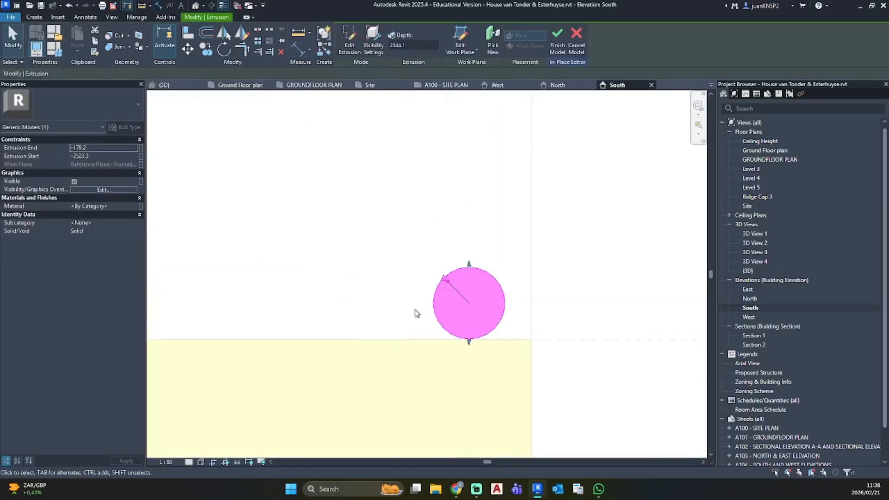
key(a)
key(r)
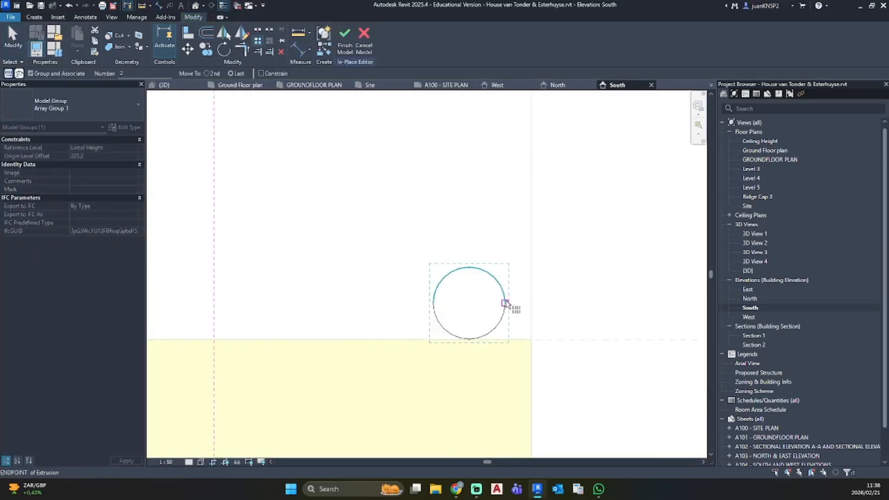
click(506, 303)
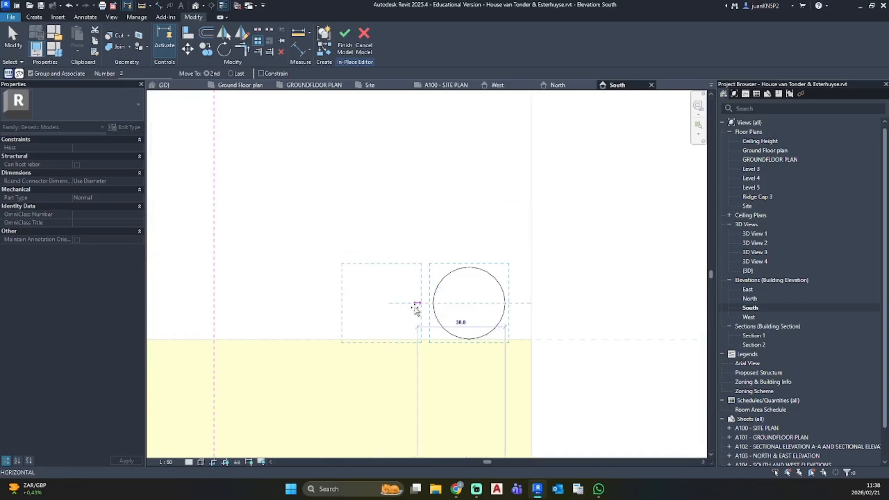
text(31)
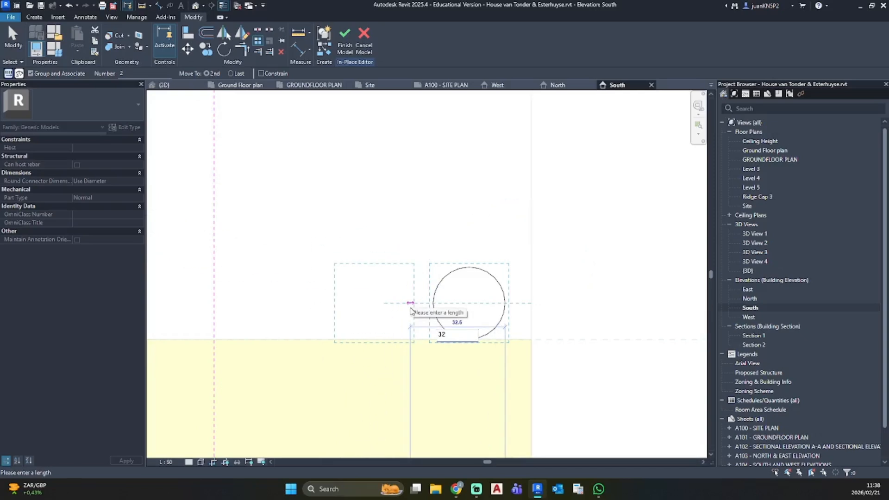
key(Return)
scroll(403, 300, down, 17)
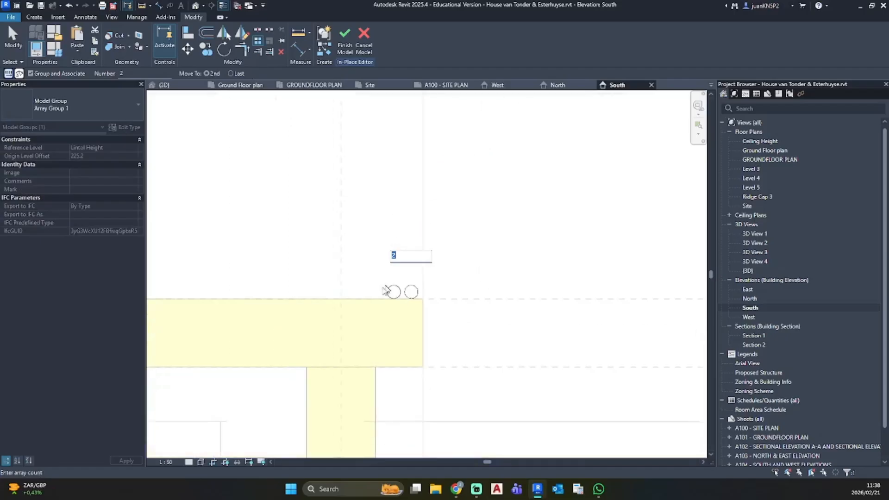
middle_drag(312, 353, 582, 299)
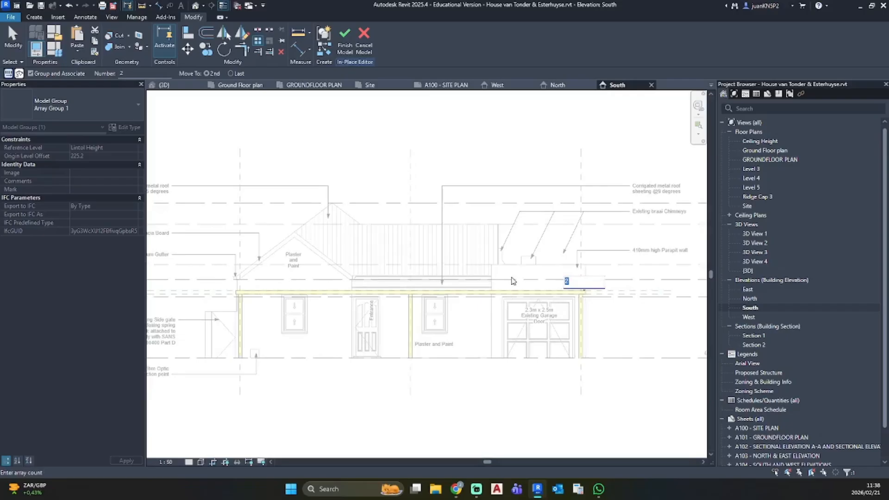
text(20)
key(Return)
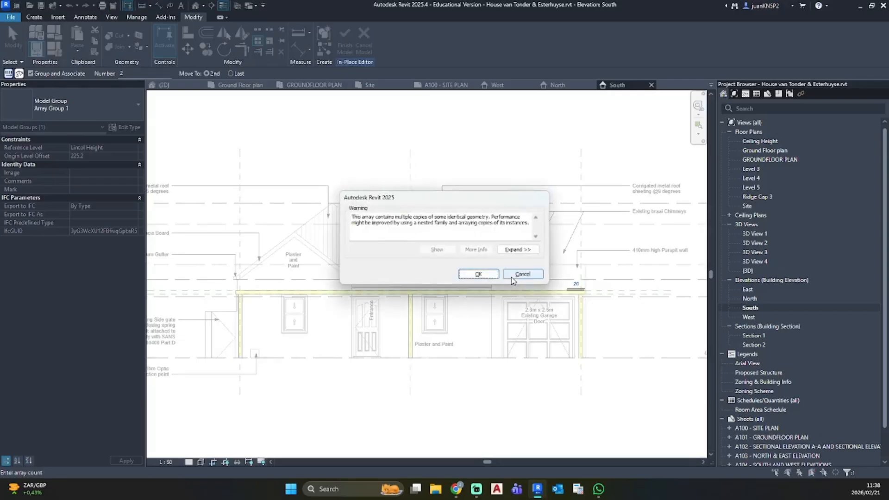
click(477, 274)
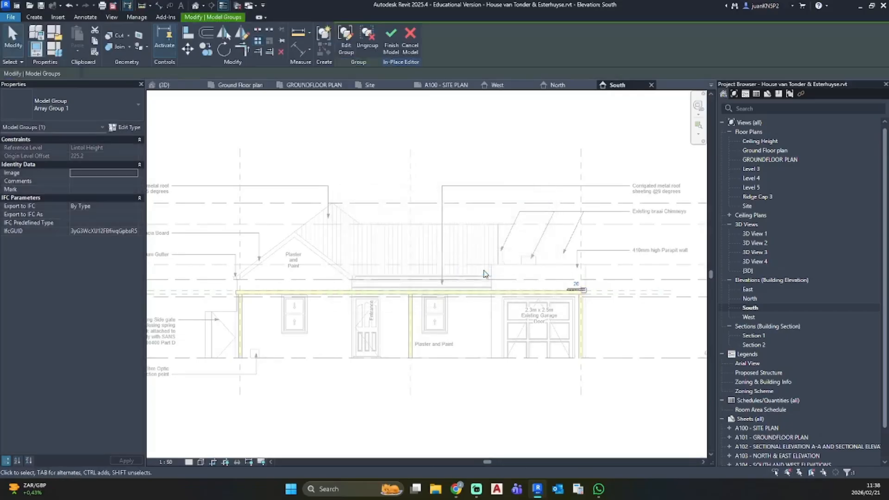
Step: Set the lath array's count to 150
scroll(532, 288, up, 6)
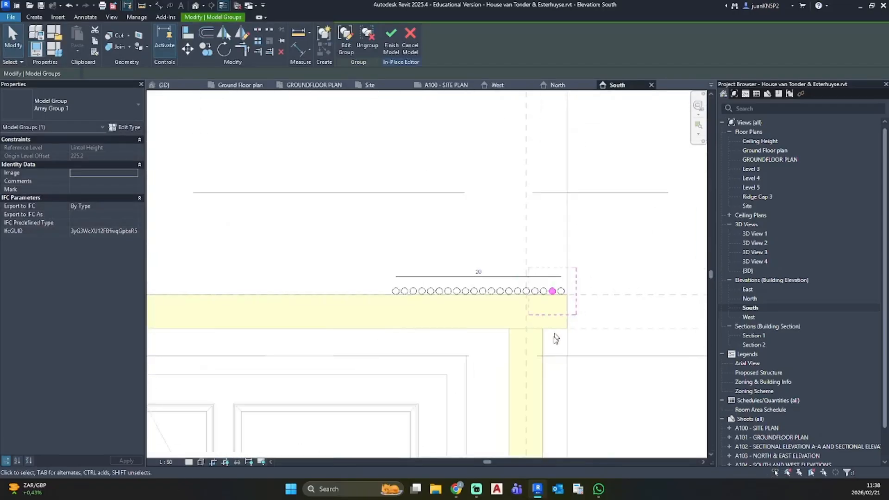
click(479, 272)
scroll(484, 282, down, 5)
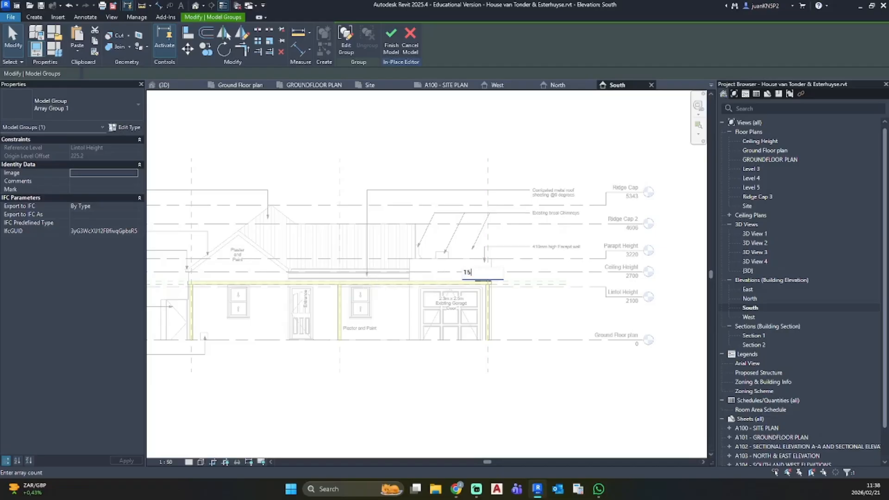
text(150)
key(Return)
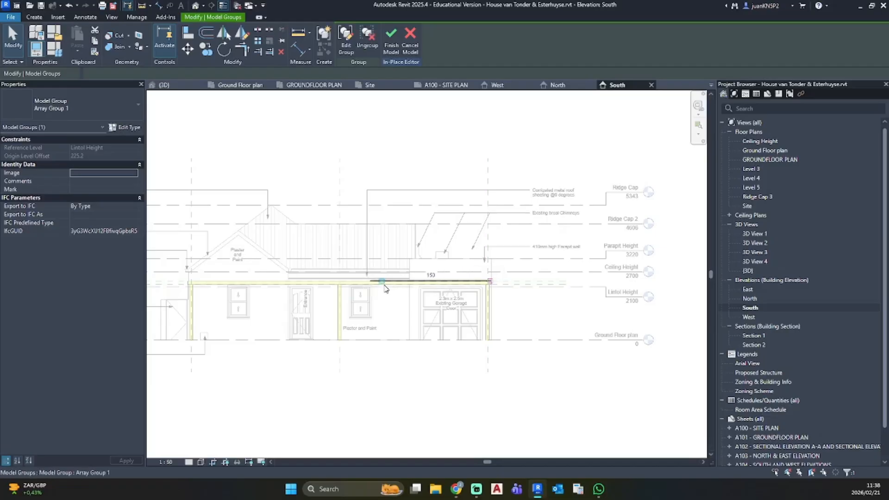
Step: Try a count of 400 for the lath array, and settle on 200
click(429, 275)
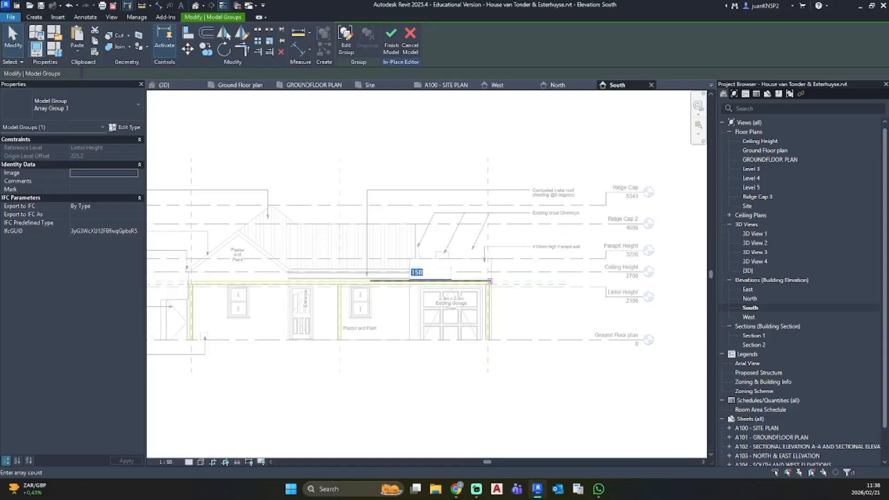
text(400)
key(Return)
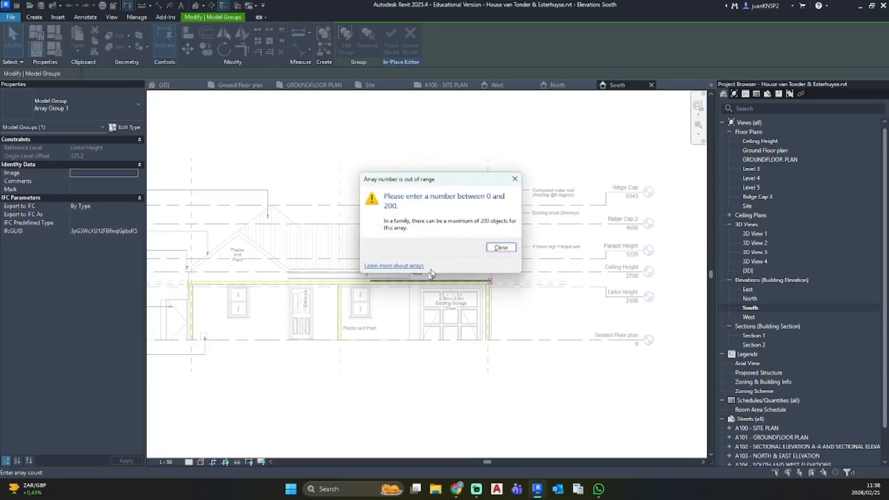
click(502, 247)
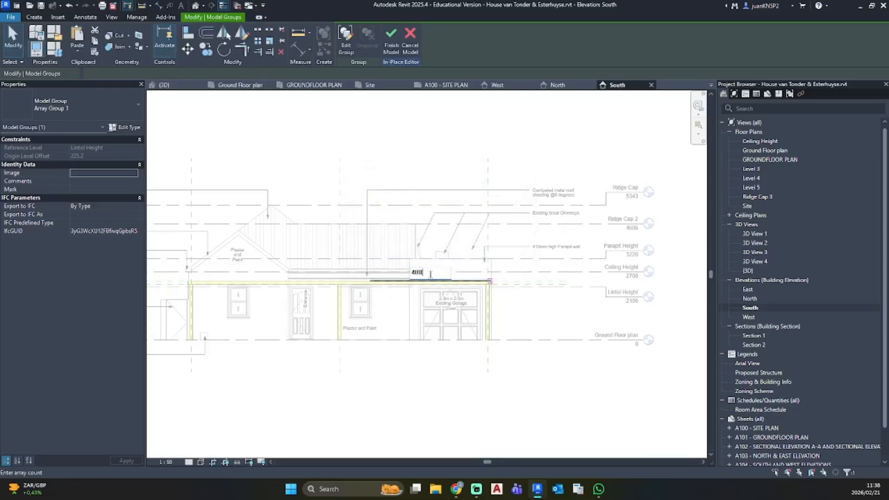
scroll(417, 276, up, 1)
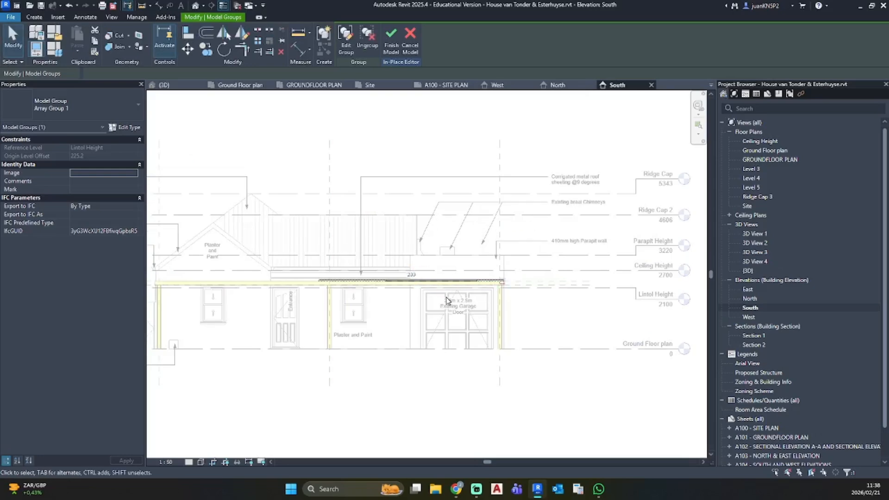
Step: Ungroup the leftmost lath of the array, just past the middle post
key(Escape)
scroll(332, 278, up, 3)
scroll(344, 291, up, 2)
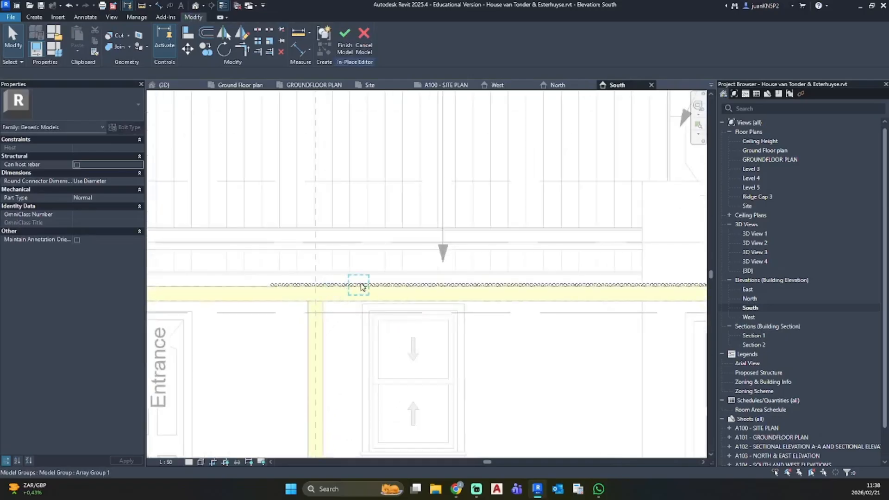
scroll(270, 287, up, 2)
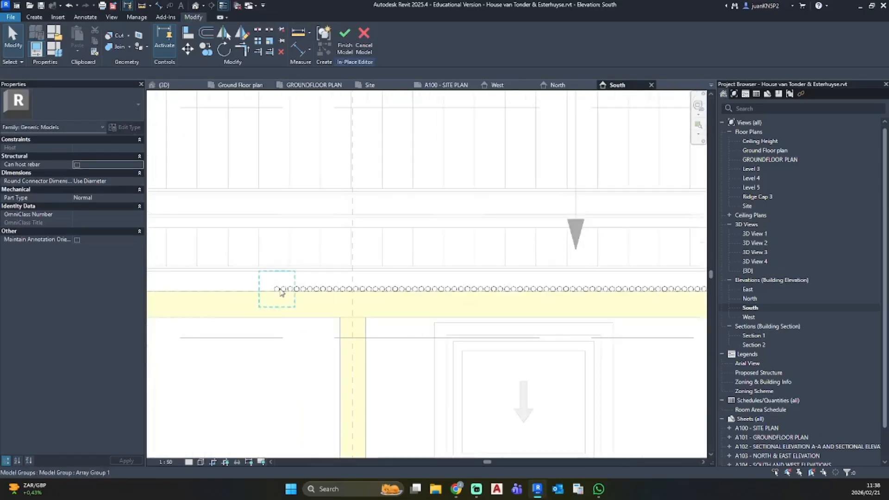
click(281, 290)
click(366, 47)
scroll(278, 289, up, 2)
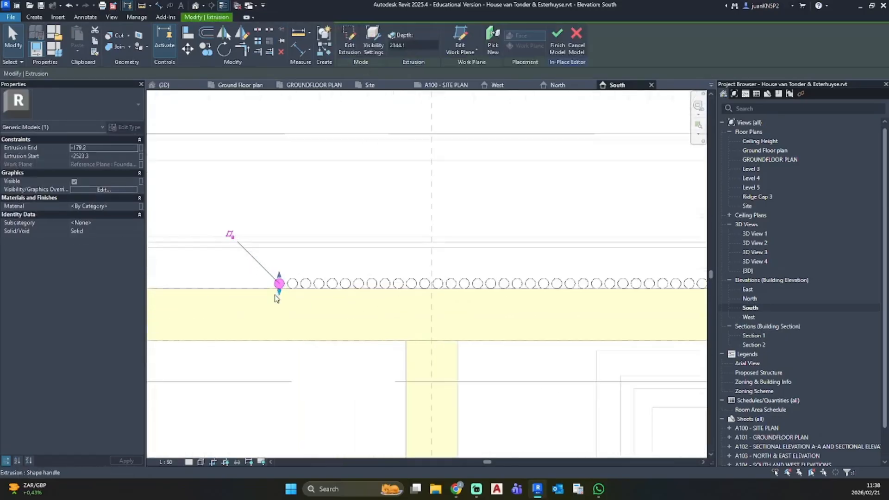
Step: Array the ungrouped leftmost lath farther left along the beam, using its right edge as the start point
key(m)
key(v)
scroll(277, 291, up, 3)
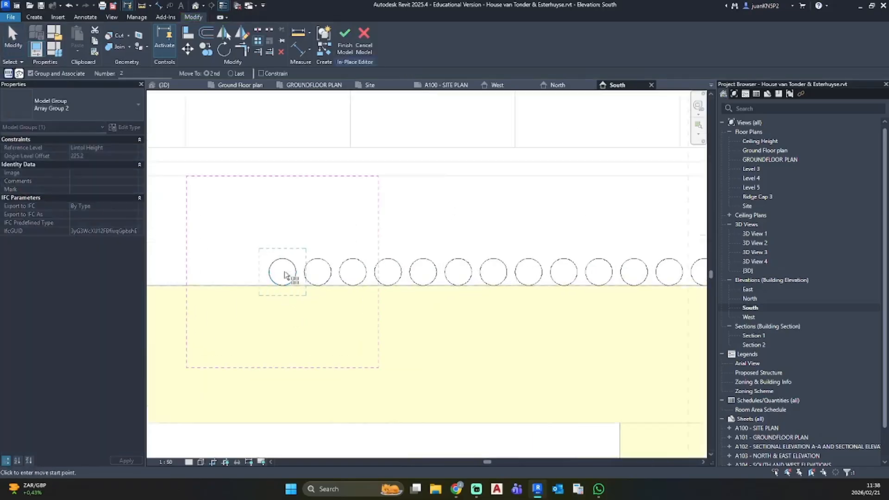
click(297, 280)
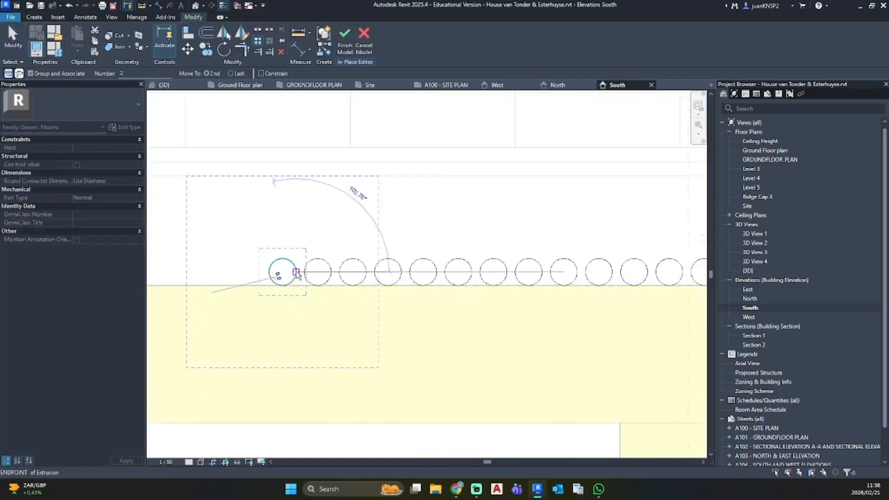
click(247, 271)
scroll(252, 276, down, 3)
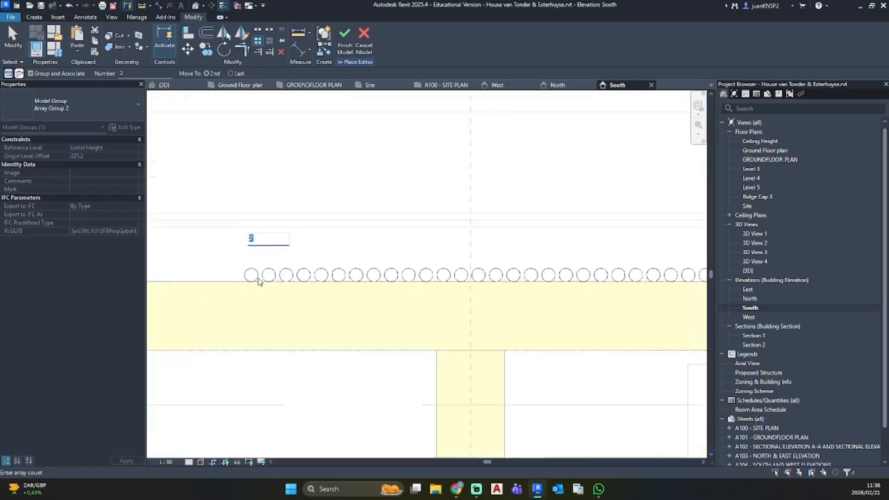
Step: Try to set the second lath array's count to 350
scroll(266, 292, down, 5)
middle_drag(284, 304, 481, 319)
text(35)
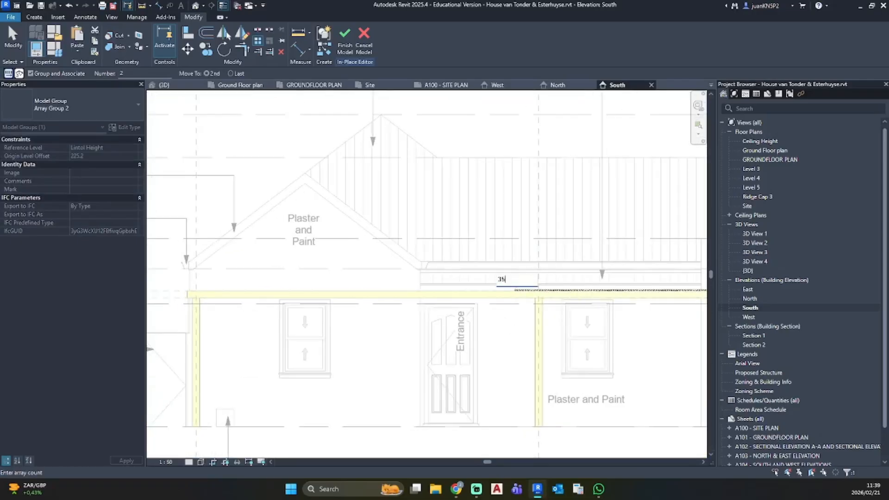
text(0)
key(Return)
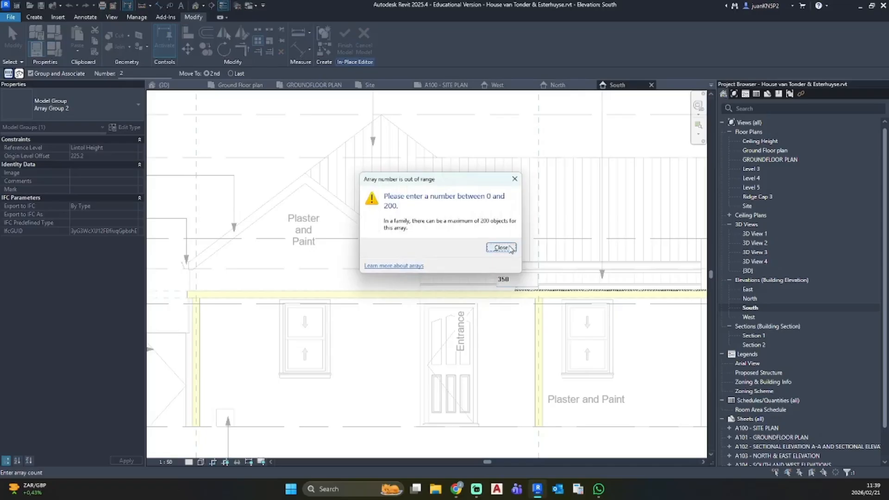
click(500, 248)
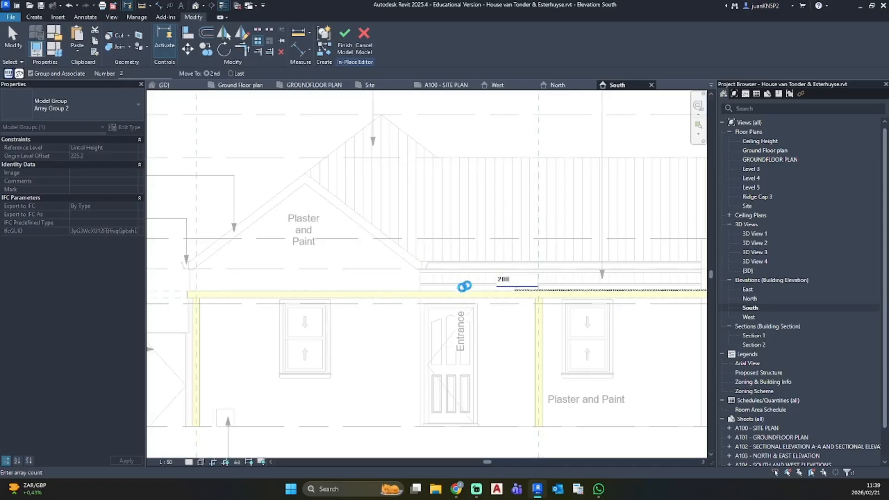
Step: Set the second lath array's count to 200 so it runs past the beam's left end
key(Return)
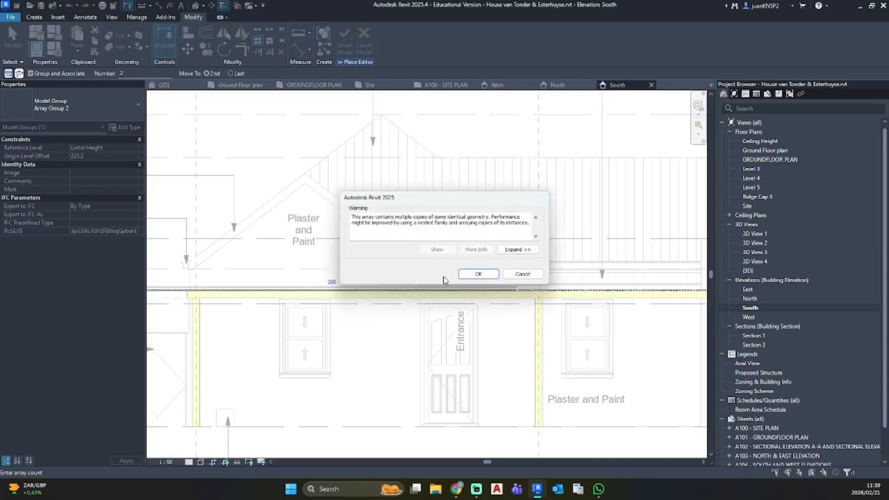
click(479, 274)
scroll(468, 292, up, 5)
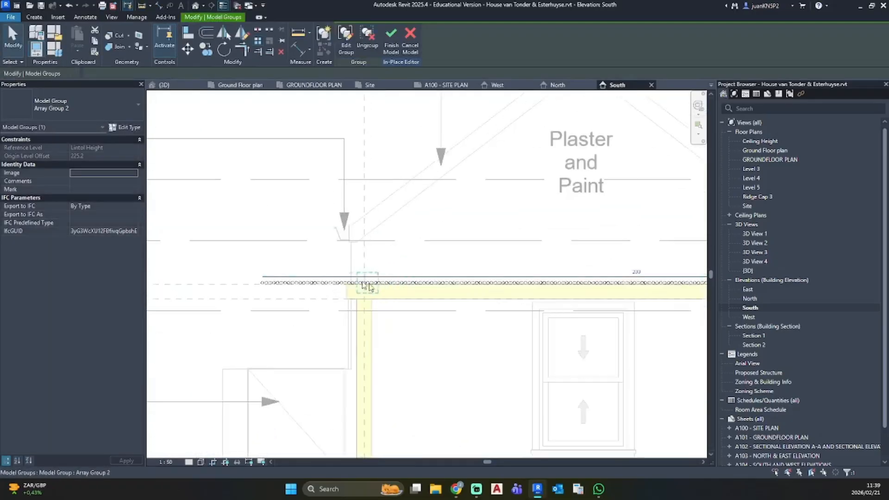
scroll(369, 287, up, 5)
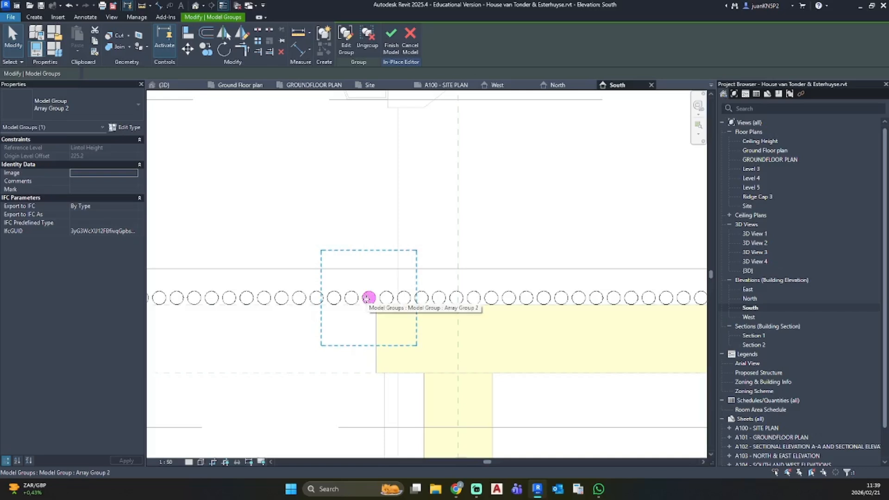
Step: Ungroup the three laths just beyond the beam's left end and delete every lath overhanging that end
drag(371, 300, 335, 308)
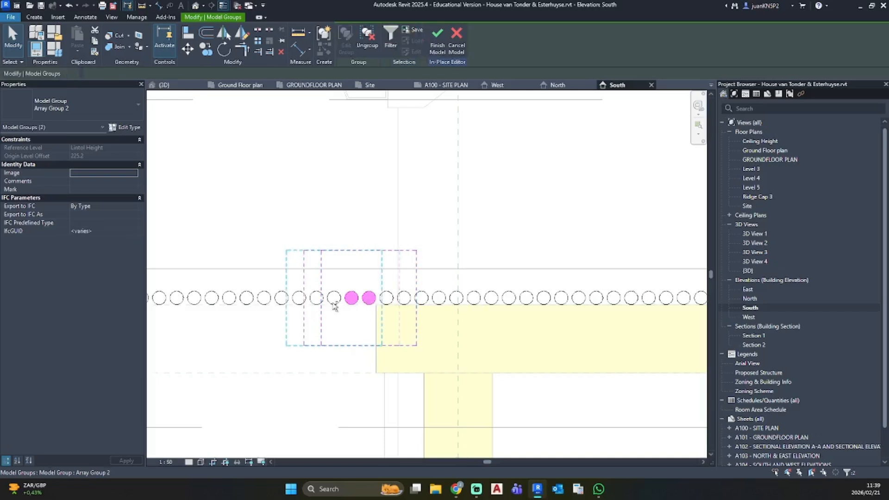
ctrl+click(335, 307)
click(372, 48)
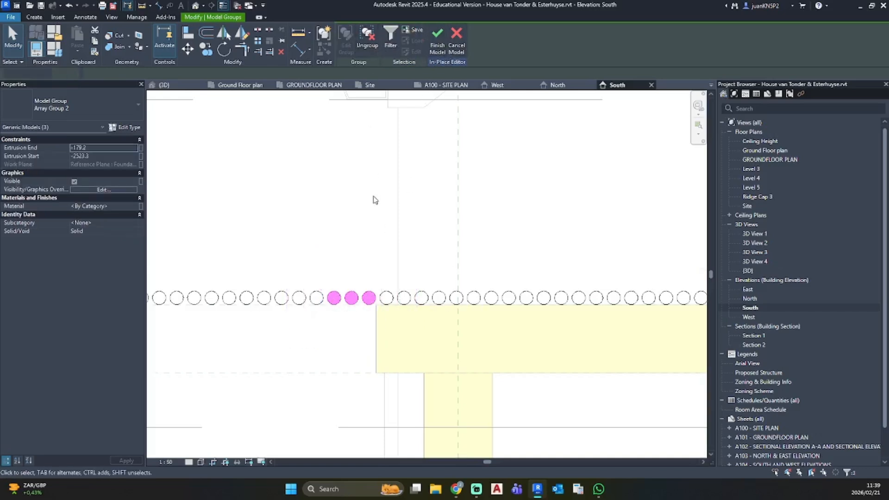
scroll(320, 294, down, 3)
middle_drag(320, 294, 482, 267)
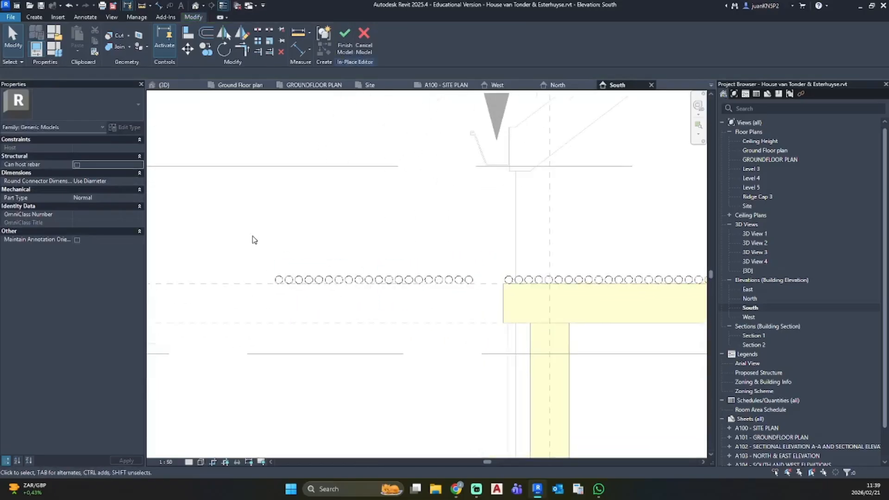
drag(252, 239, 487, 327)
key(Delete)
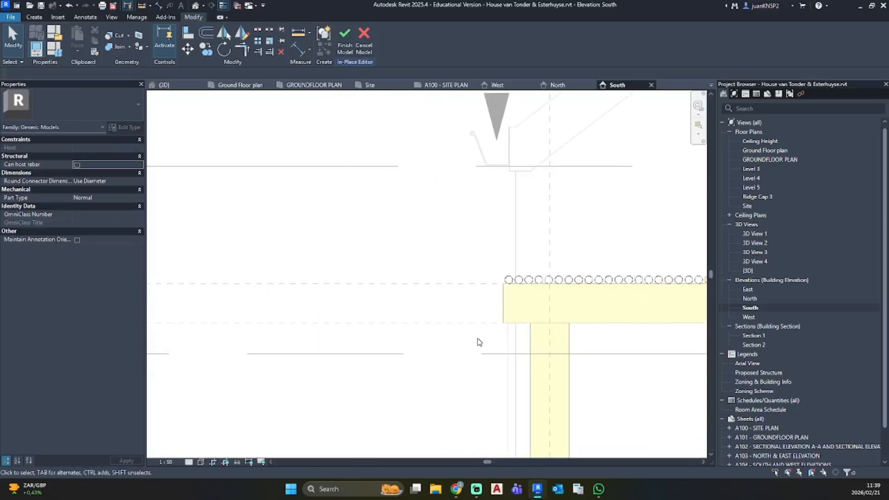
Step: In the 3D view, select all visible instances of the second lath array's group and ungroup them
scroll(479, 343, down, 1)
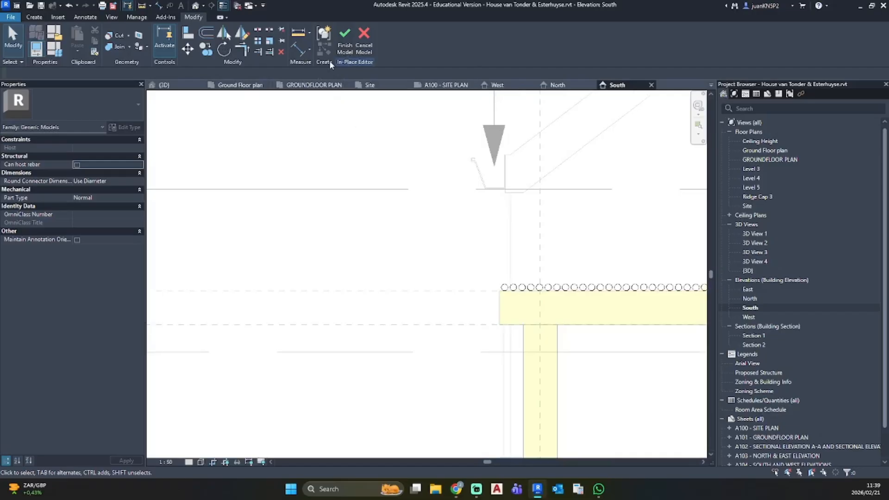
scroll(482, 260, down, 6)
middle_drag(487, 270, 279, 243)
click(195, 5)
shift+middle_drag(311, 205, 354, 402)
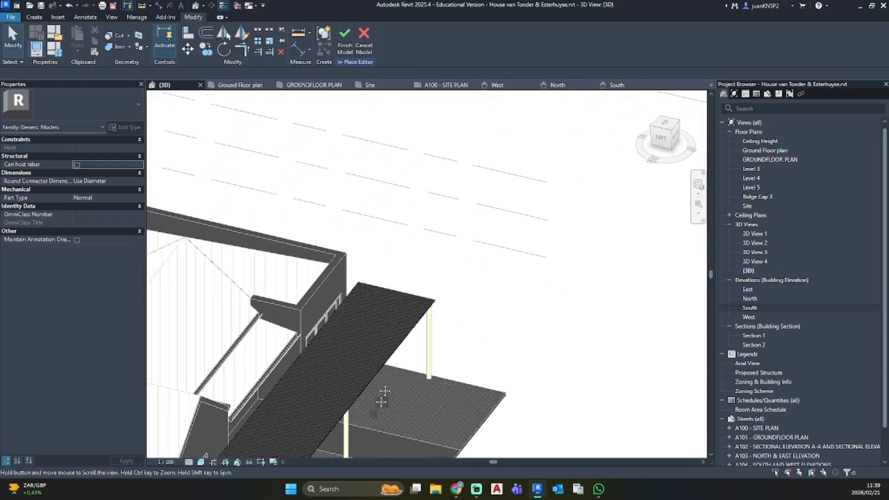
scroll(307, 308, up, 6)
scroll(288, 346, up, 2)
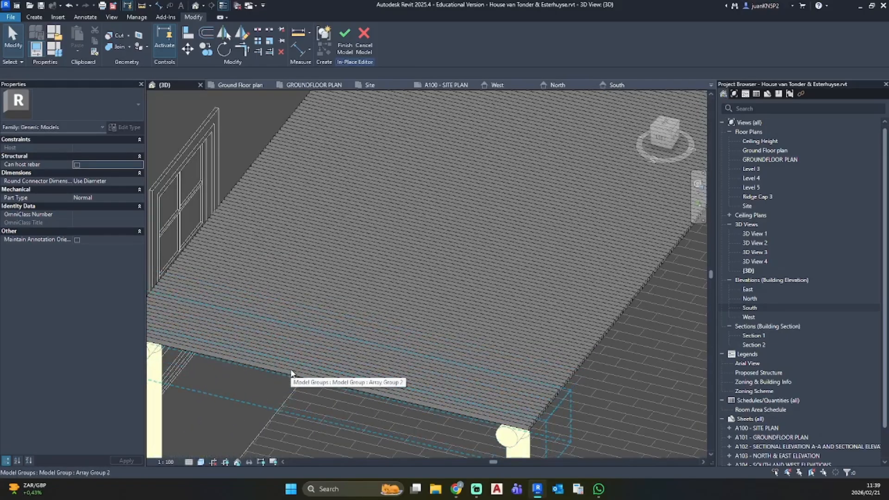
click(290, 371)
right_click(290, 372)
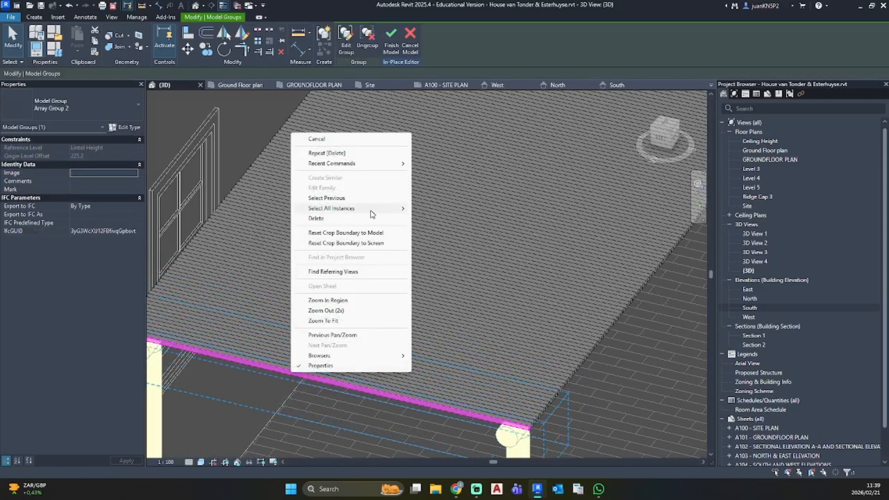
mouse_move(370, 214)
click(438, 211)
scroll(444, 234, down, 5)
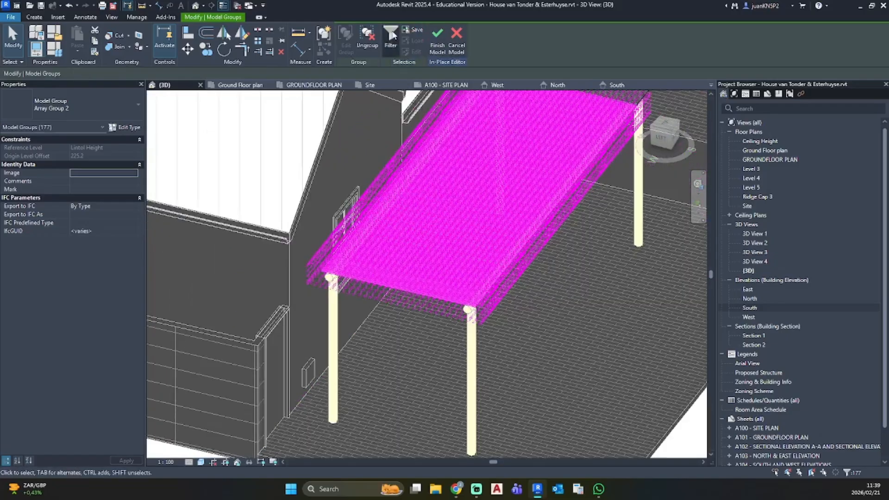
scroll(481, 149, up, 3)
middle_drag(513, 204, 394, 299)
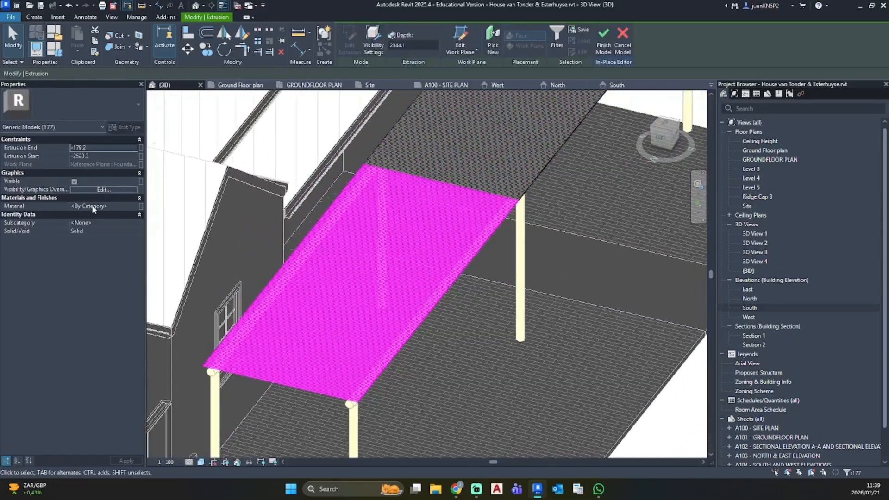
Step: Assign the Wood - Teak material to the ungrouped laths of the second array
click(131, 206)
click(132, 207)
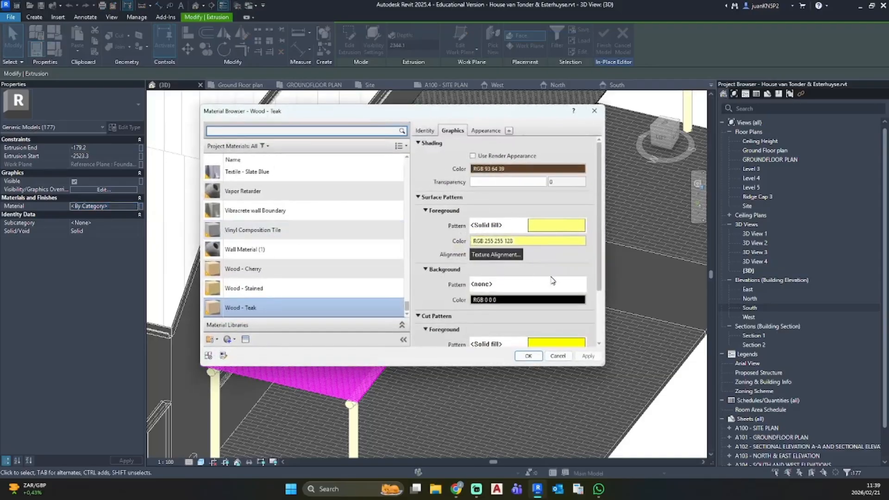
click(519, 356)
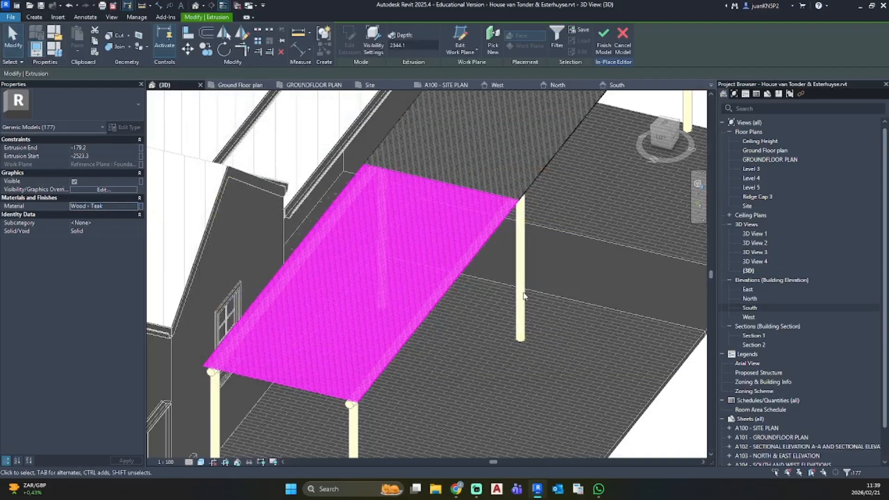
click(523, 297)
Step: Select all visible instances of the first lath array's group and ungroup them
scroll(524, 297, down, 5)
click(461, 221)
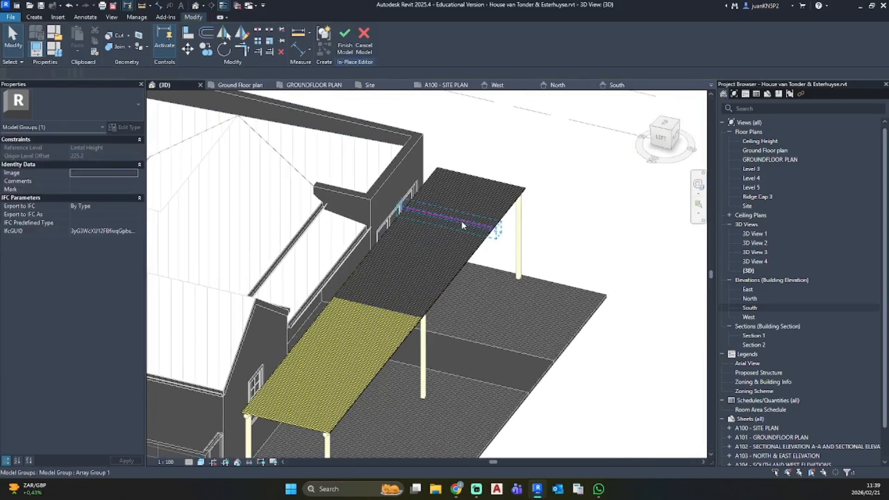
right_click(461, 221)
mouse_move(533, 297)
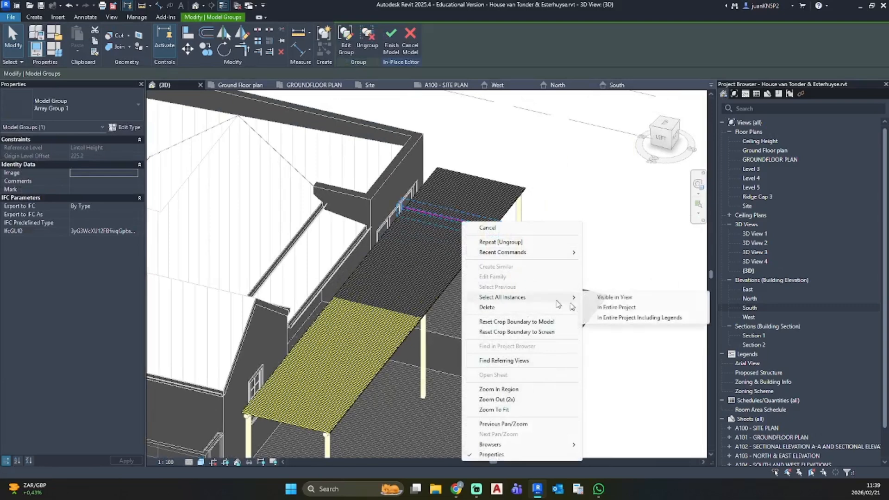
click(614, 302)
click(367, 39)
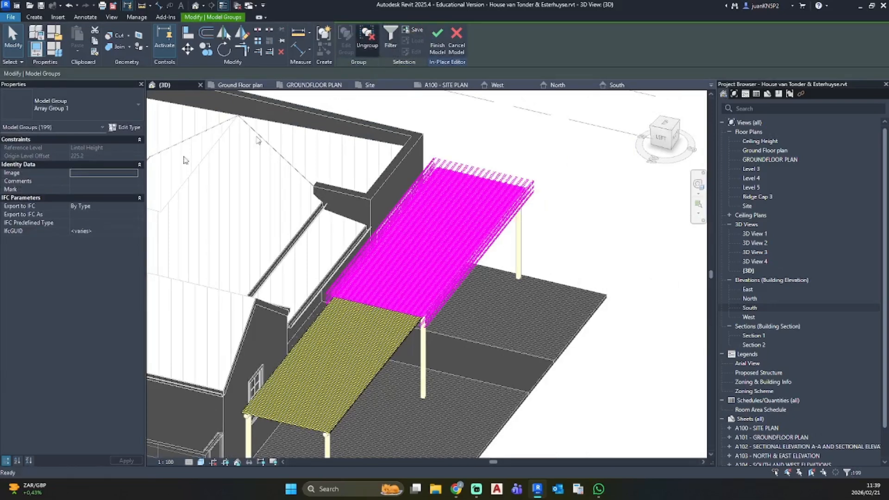
Step: Assign the Wood - Teak material to the ungrouped laths of the first array
click(131, 205)
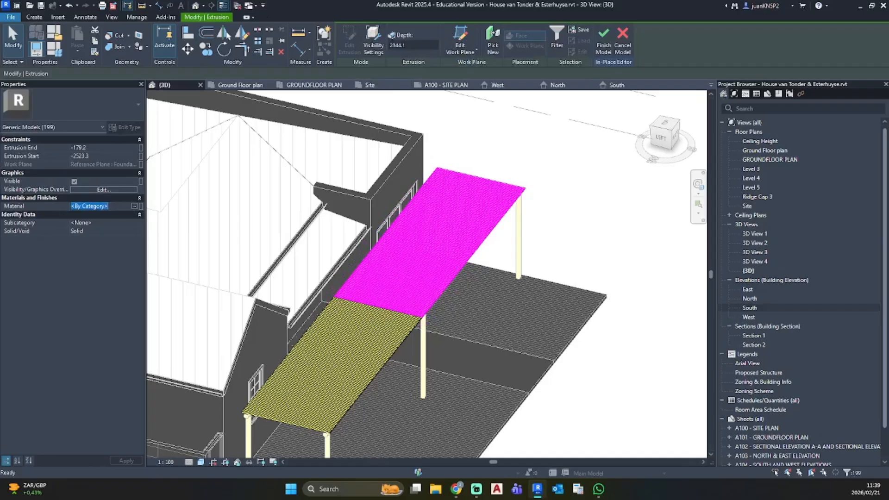
click(132, 207)
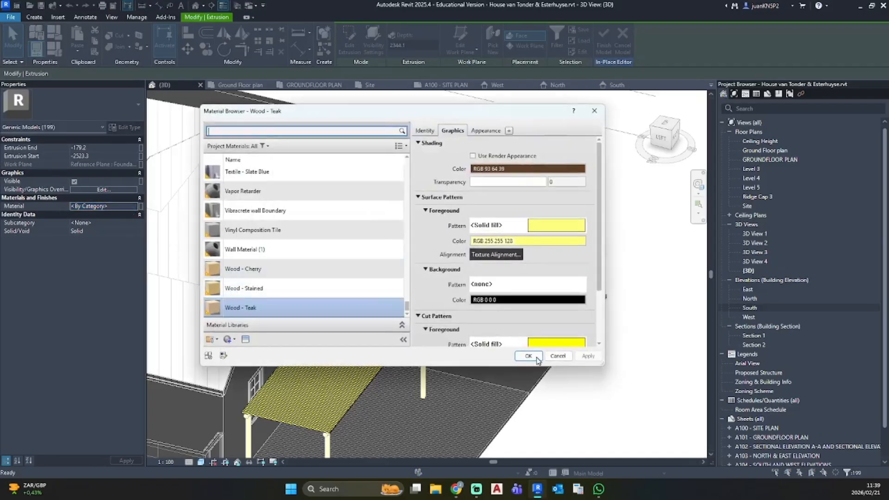
click(537, 360)
click(557, 218)
Step: Examine the finished lath covering from several angles in 3D and in the North and South elevations
scroll(551, 280, down, 3)
shift+middle_drag(550, 279, 565, 259)
scroll(580, 274, up, 6)
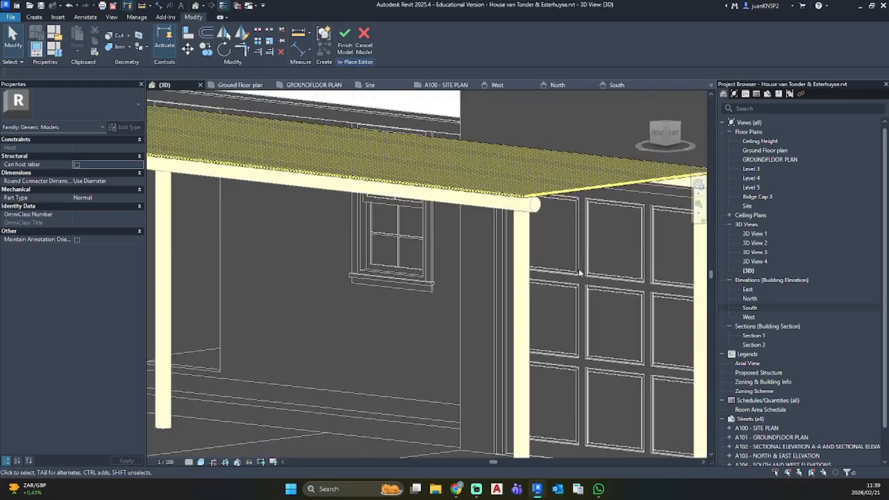
scroll(579, 273, down, 6)
shift+middle_drag(579, 274, 650, 420)
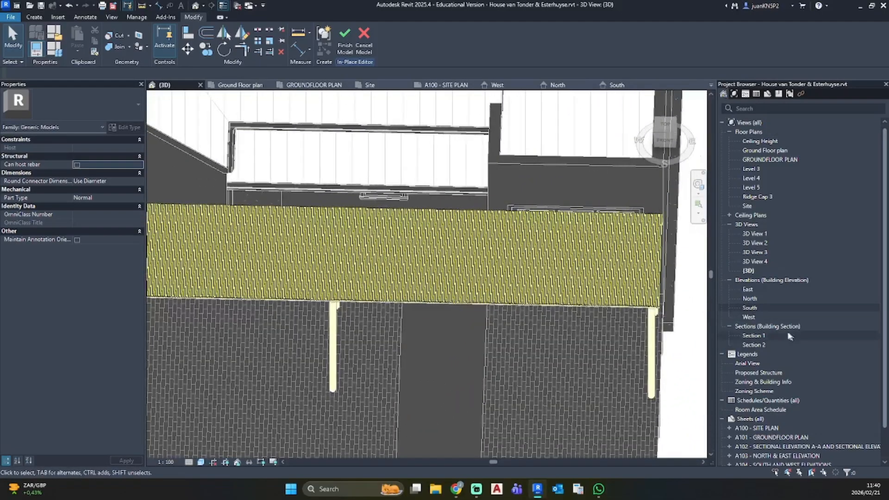
double_click(749, 299)
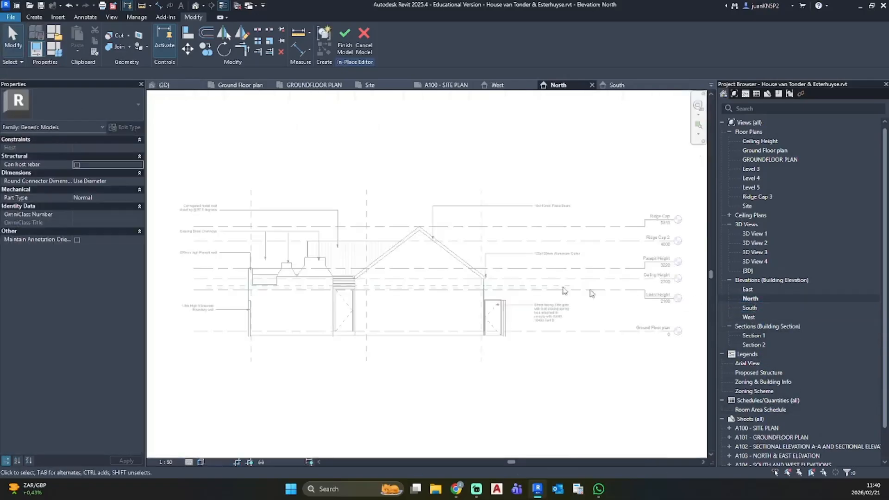
double_click(750, 308)
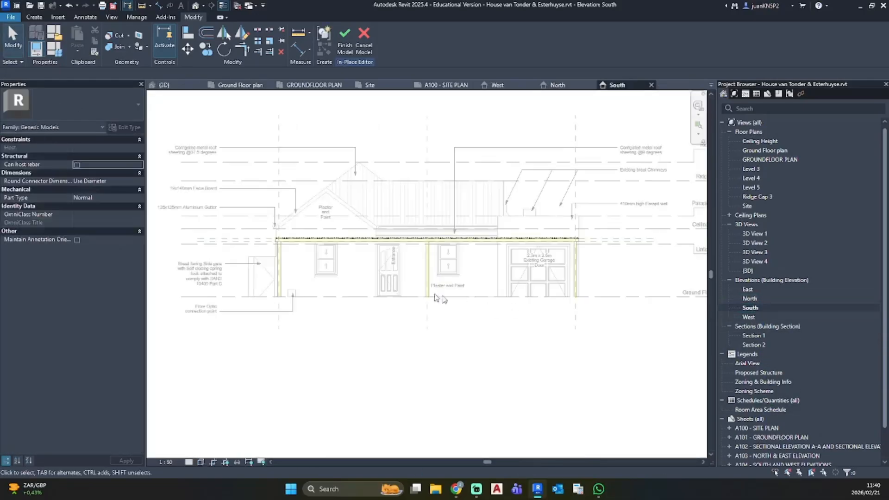
scroll(339, 271, up, 5)
scroll(307, 209, up, 6)
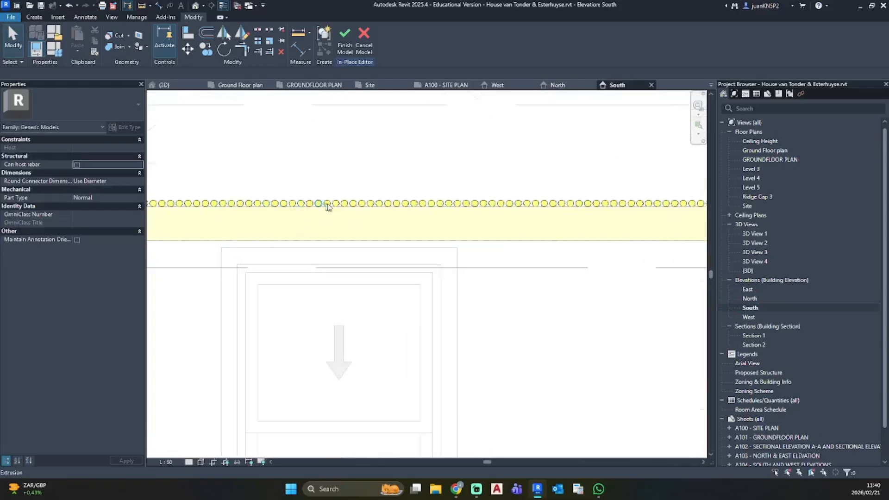
scroll(509, 212, down, 8)
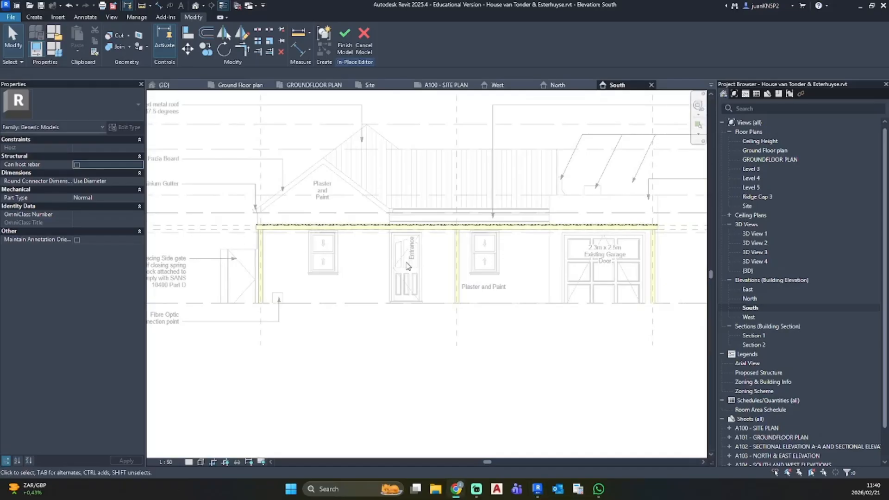
scroll(558, 253, up, 1)
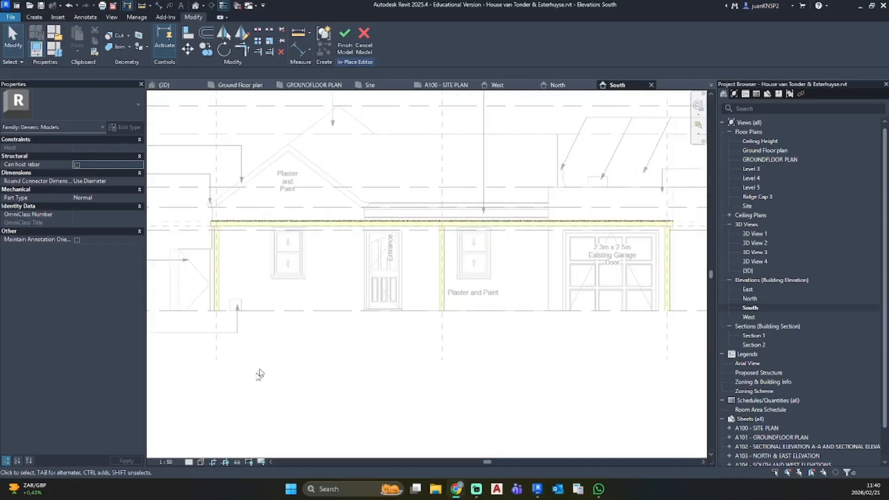
Step: Set the South elevation's detail level to Fine and finish the in-place lath model
click(189, 462)
click(197, 448)
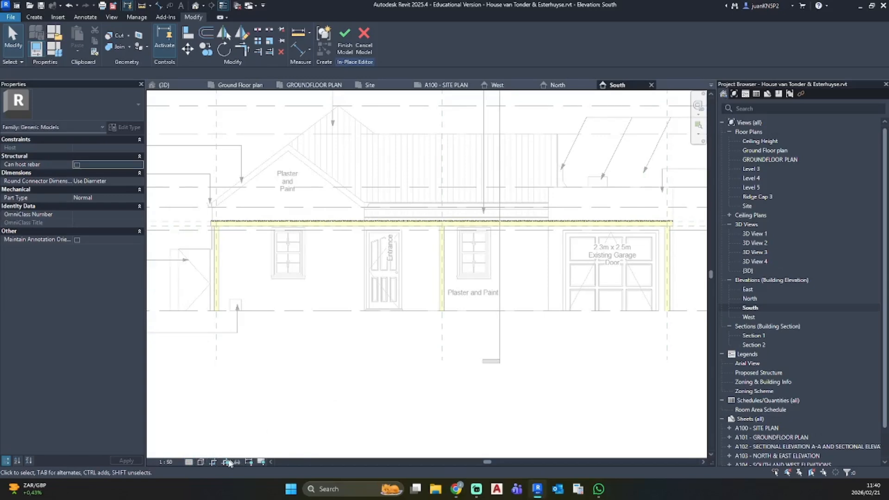
click(345, 36)
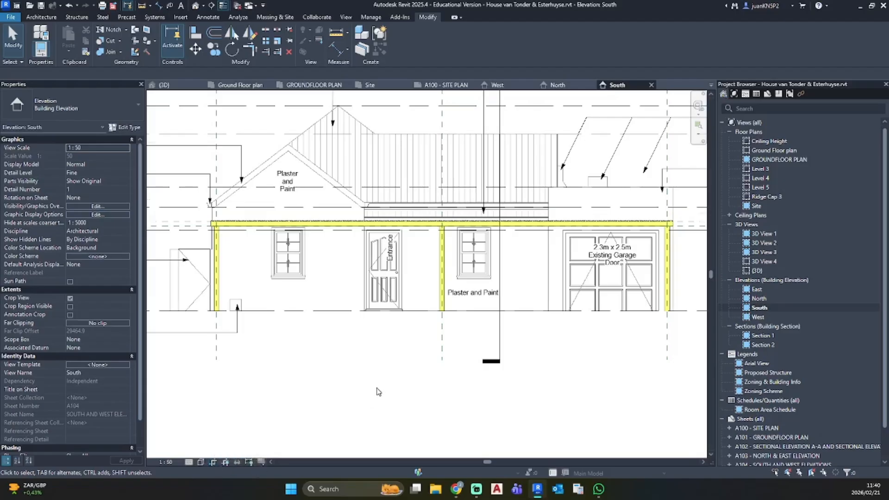
Step: Select all reference planes visible in the South elevation and hide those elements in the view
scroll(379, 392, down, 5)
scroll(383, 389, up, 4)
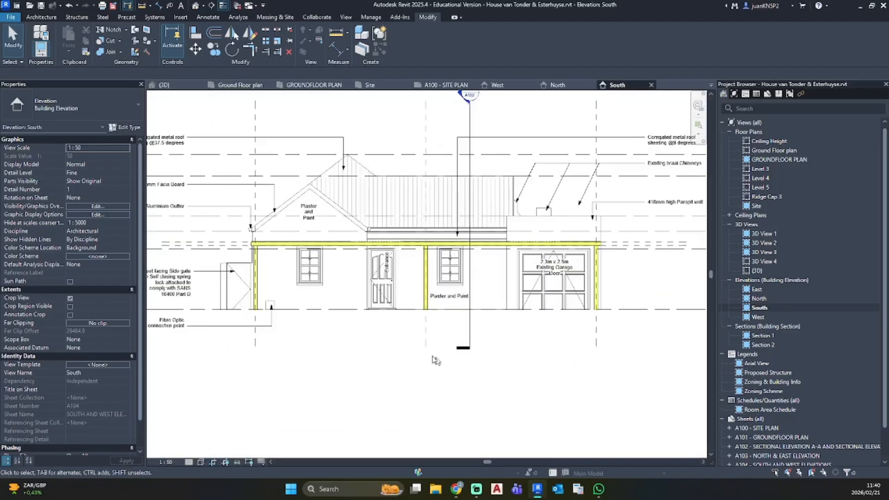
scroll(267, 235, up, 4)
scroll(267, 235, down, 5)
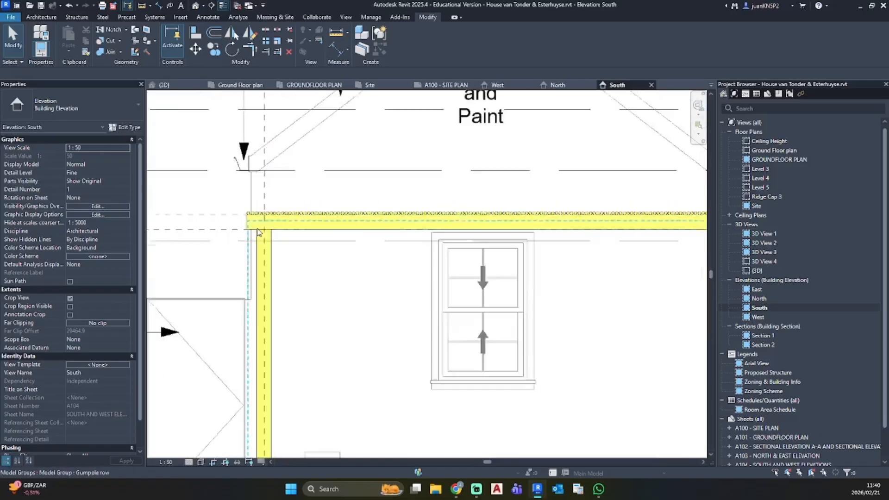
click(259, 118)
right_click(259, 118)
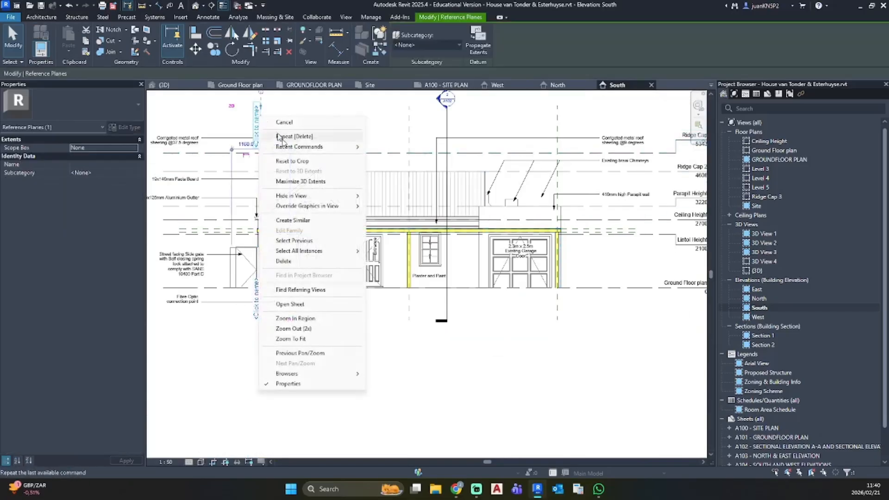
mouse_move(341, 253)
click(391, 251)
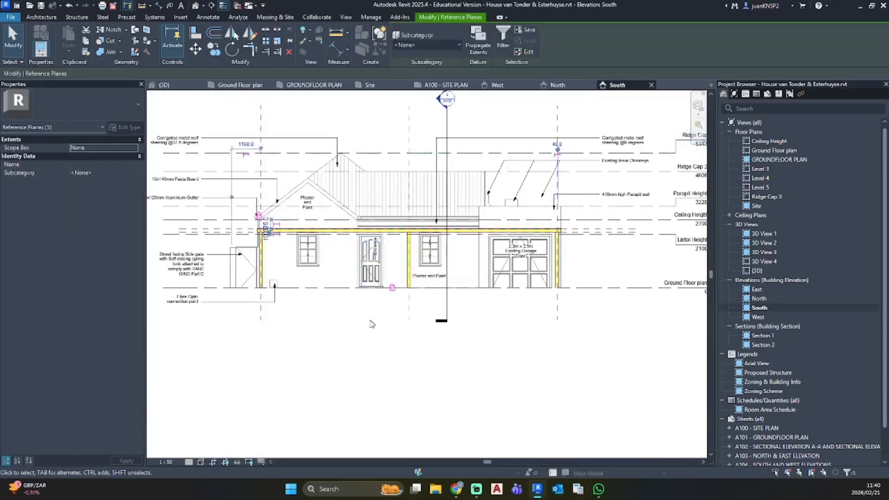
right_click(336, 337)
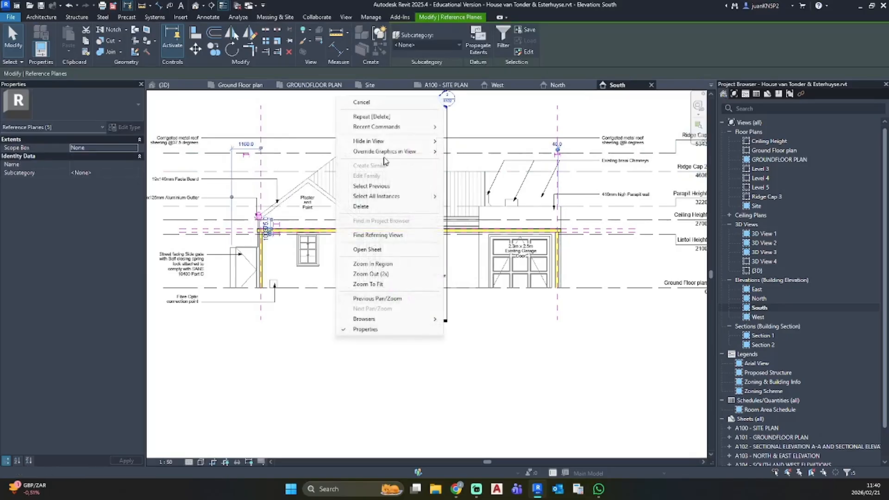
mouse_move(396, 141)
click(468, 141)
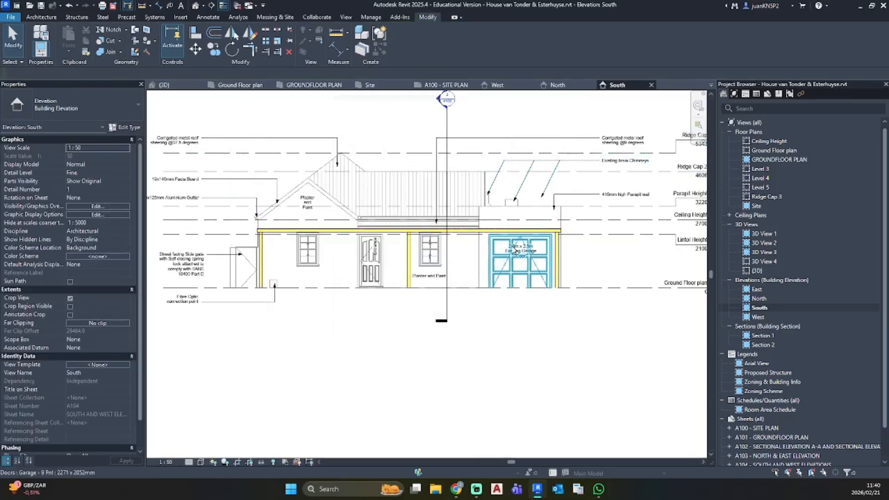
scroll(625, 106, up, 2)
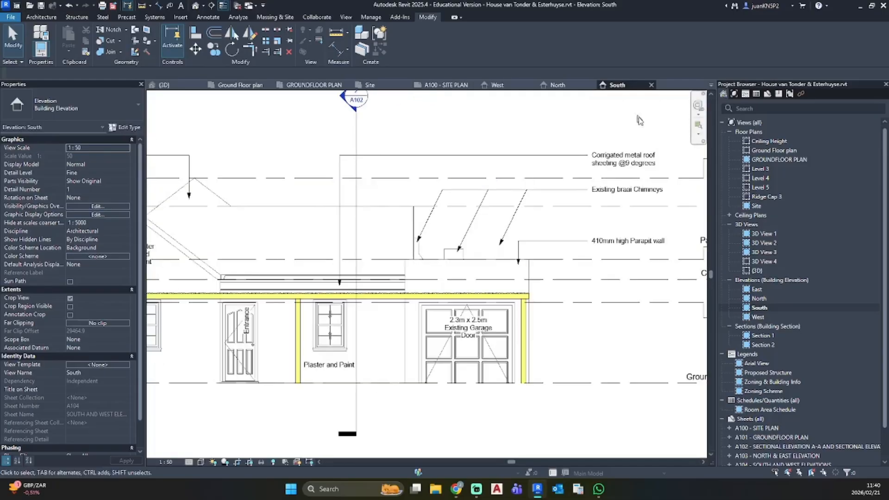
scroll(421, 240, down, 3)
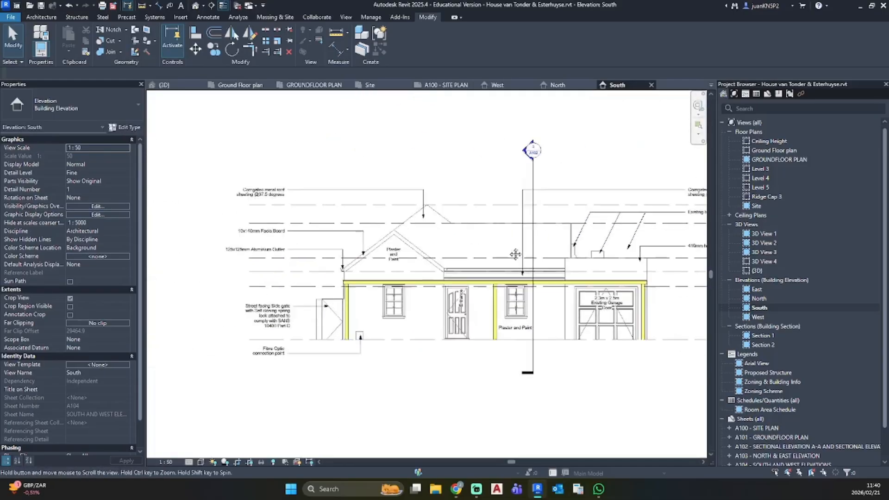
scroll(297, 319, up, 2)
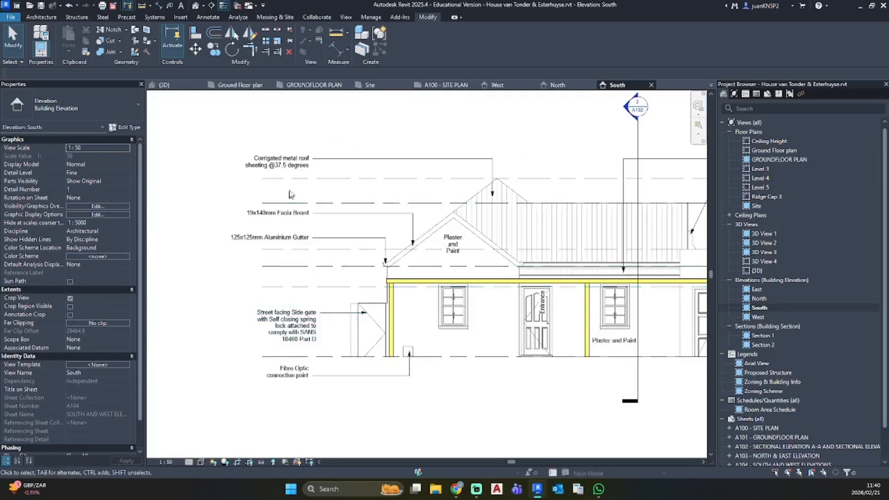
Step: Turn on shadows in the South elevation and look over the gable, front posts and garage end
scroll(396, 284, down, 2)
scroll(396, 284, down, 2)
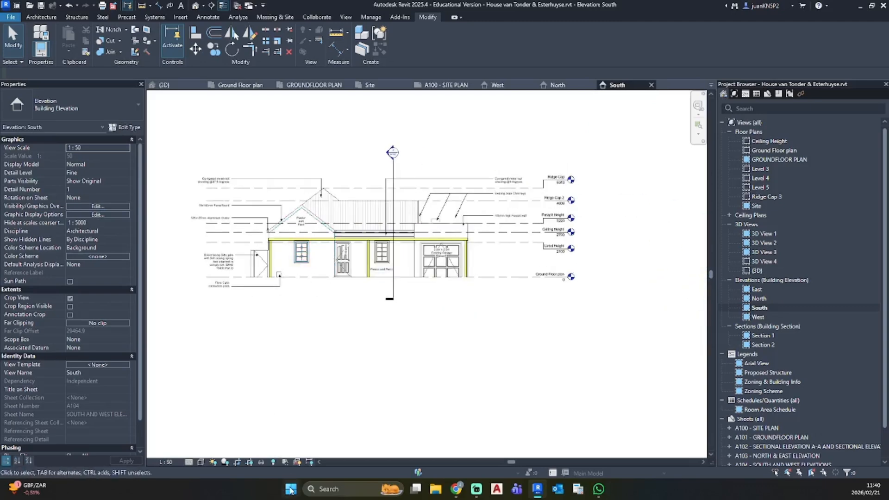
click(225, 461)
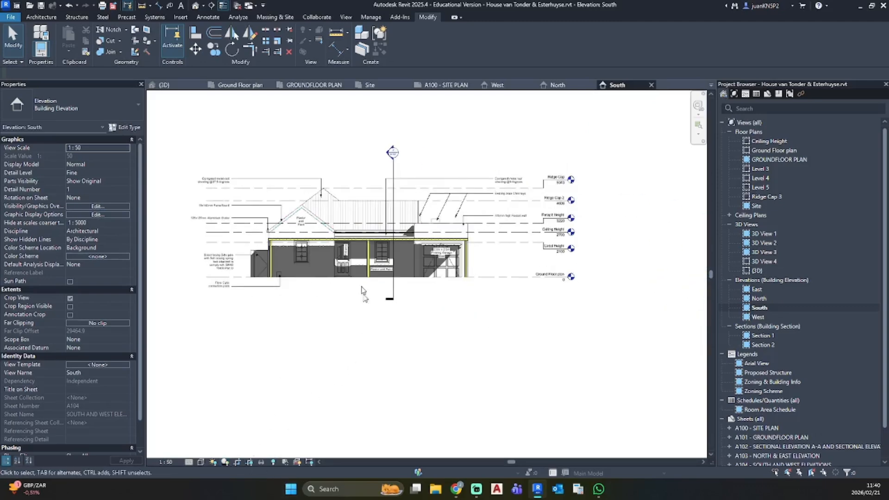
scroll(362, 290, up, 3)
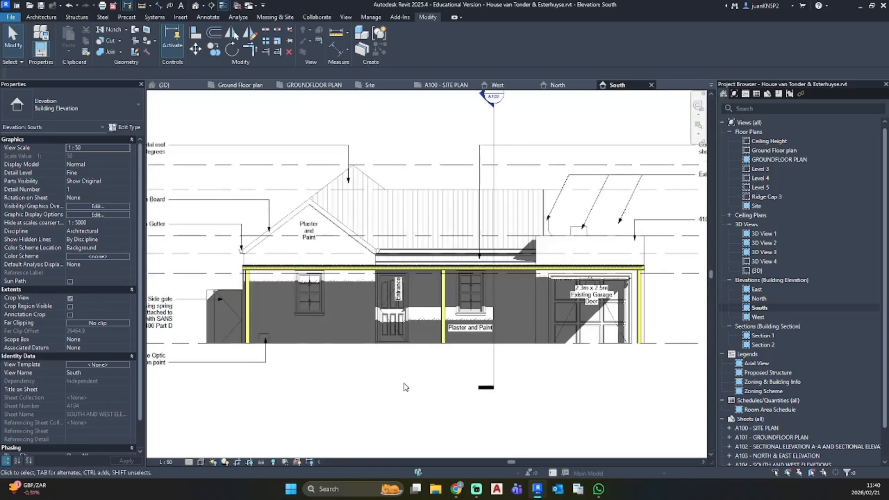
scroll(404, 387, up, 1)
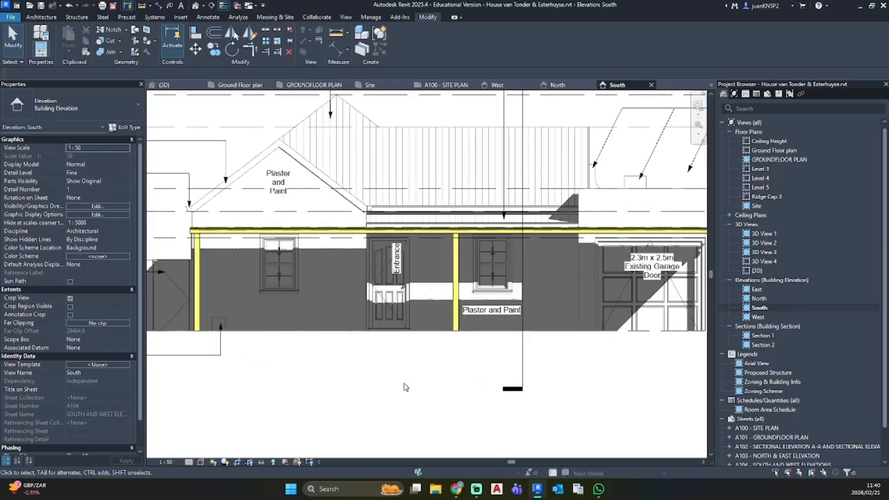
middle_drag(652, 318, 504, 298)
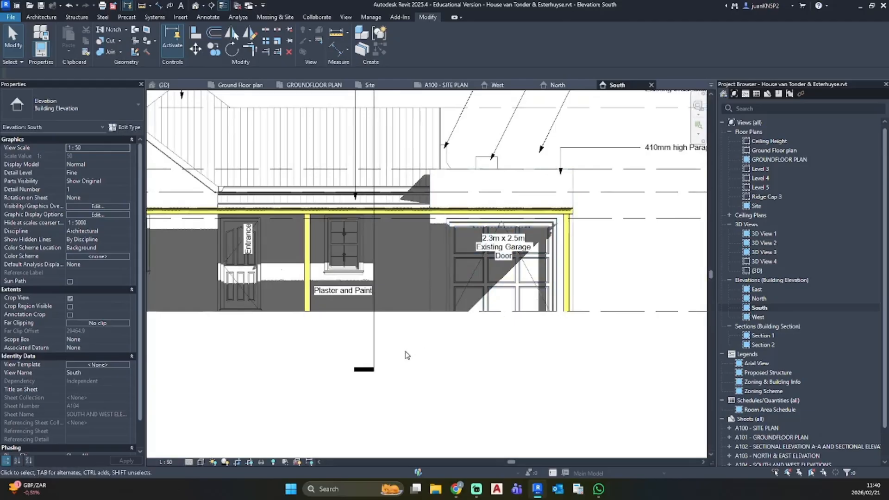
scroll(406, 353, down, 1)
middle_drag(437, 360, 547, 367)
middle_drag(348, 368, 371, 373)
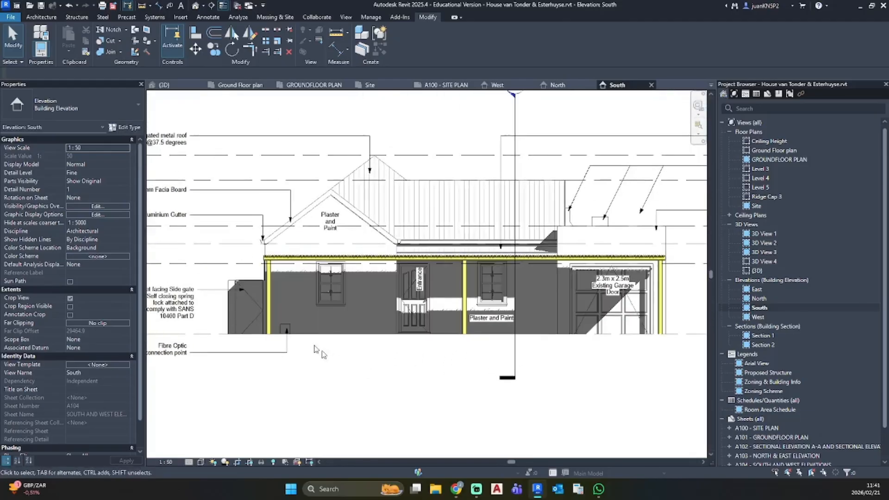
scroll(371, 359, down, 2)
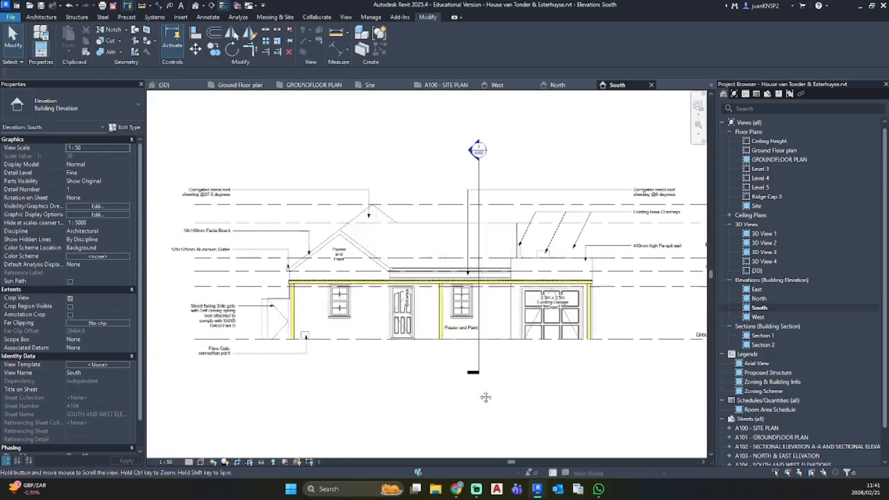
middle_drag(486, 398, 382, 369)
Step: Place a 2.5mm Arial text note with a two-segment leader pointing at the post beside the garage door
click(545, 220)
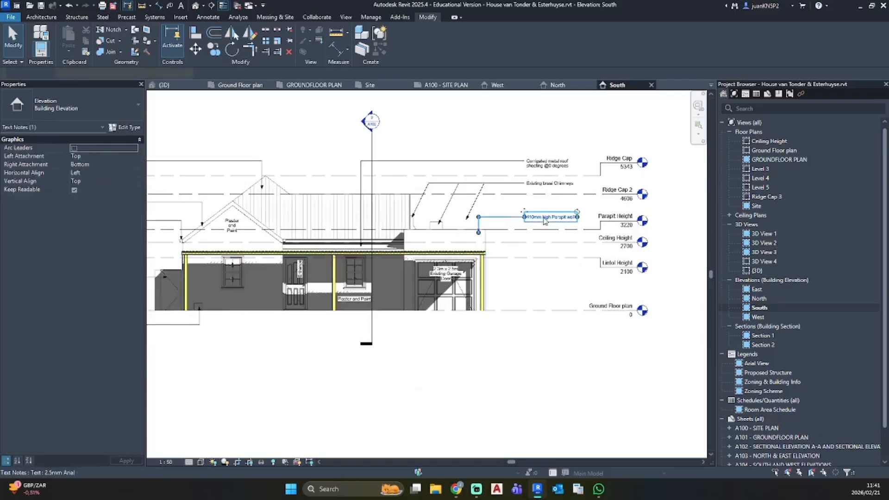
key(t)
key(x)
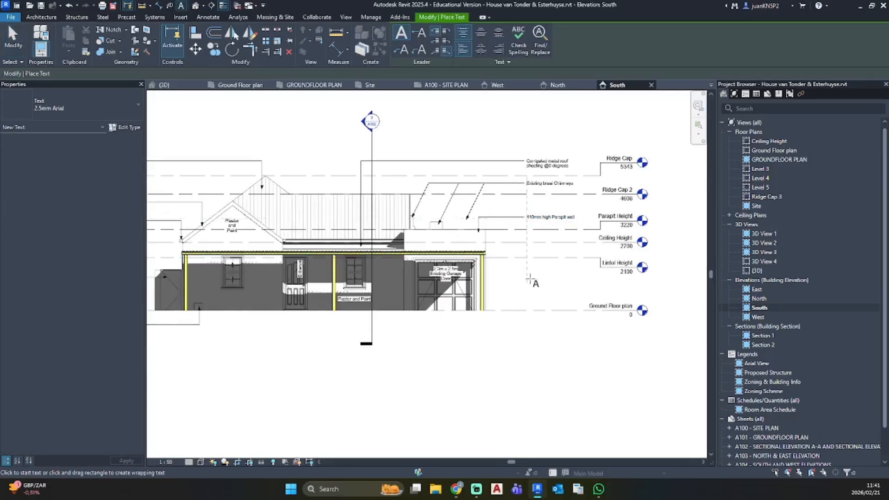
scroll(532, 280, up, 4)
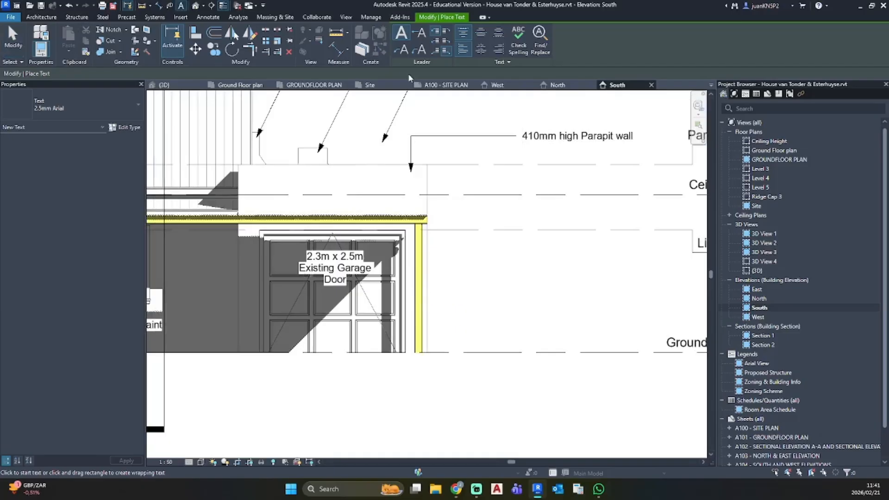
click(402, 50)
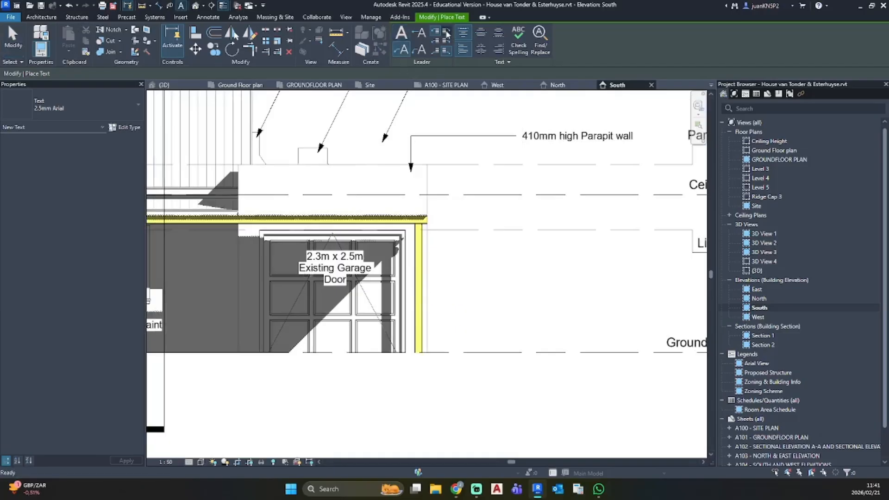
click(421, 302)
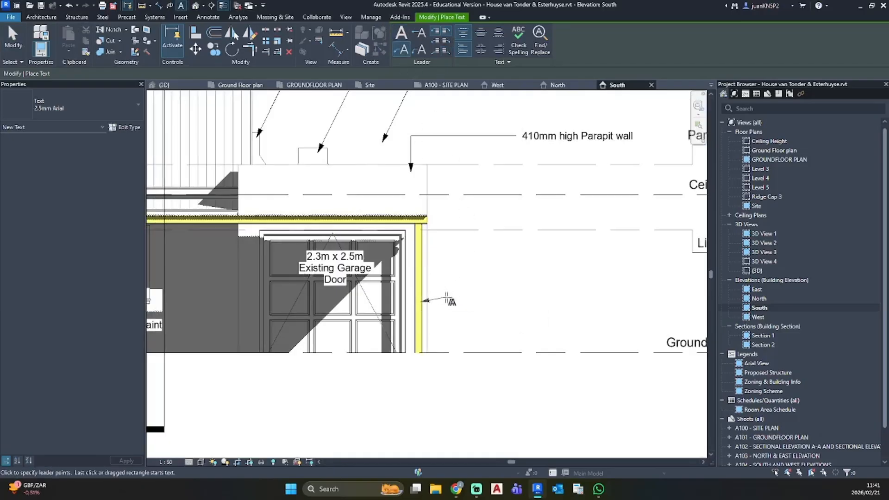
click(517, 296)
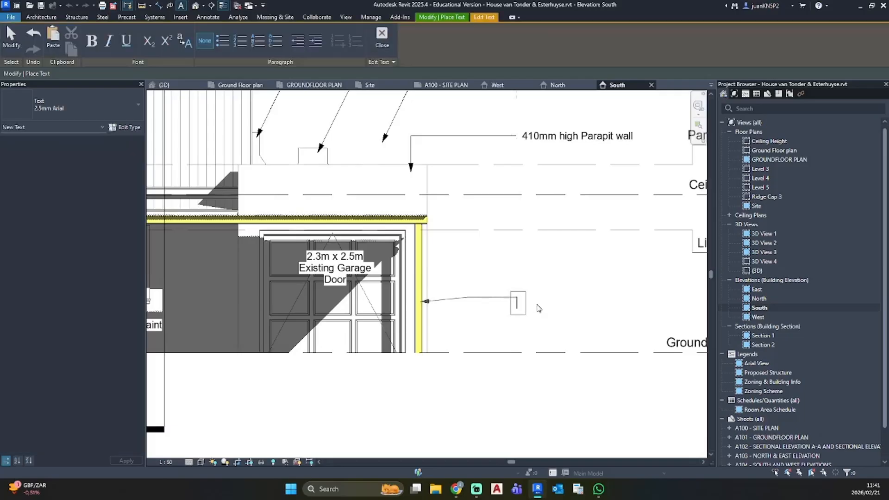
Step: Enter "New 100-125mm Gumpole, to be 600mm deep with 450x450" as the post note's text
text(New 125)
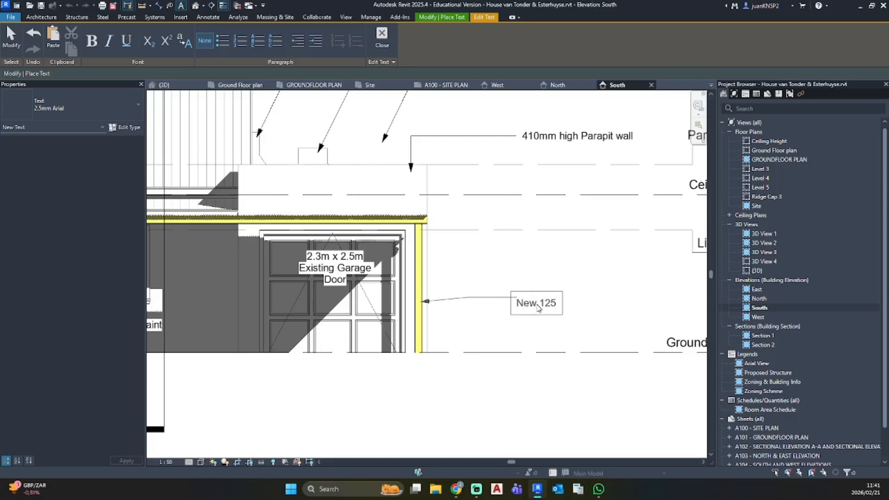
key(BackSpace)
key(BackSpace)
key(BackSpace)
text(100-125mm Gum)
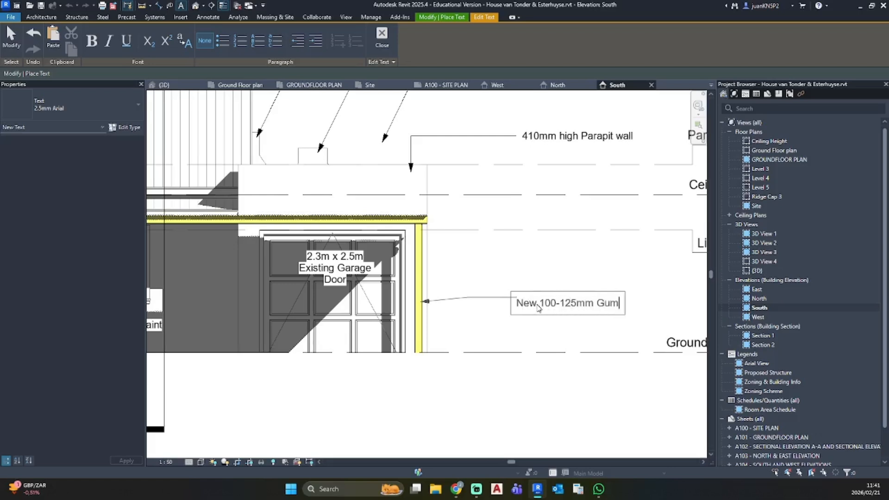
text(pole, to be )
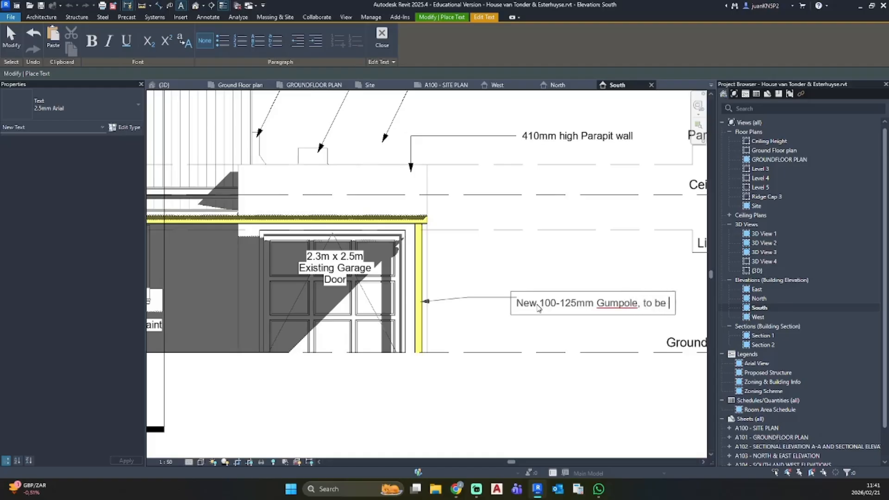
text(600mm deep with )
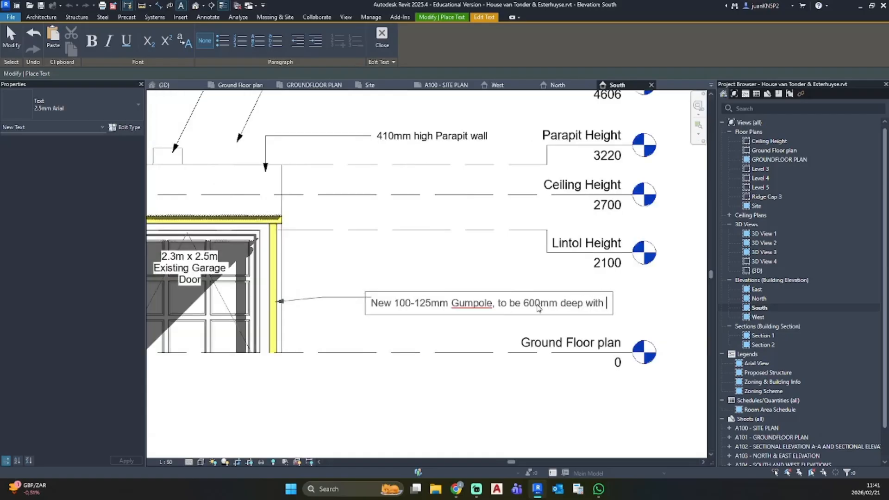
text(300x300)
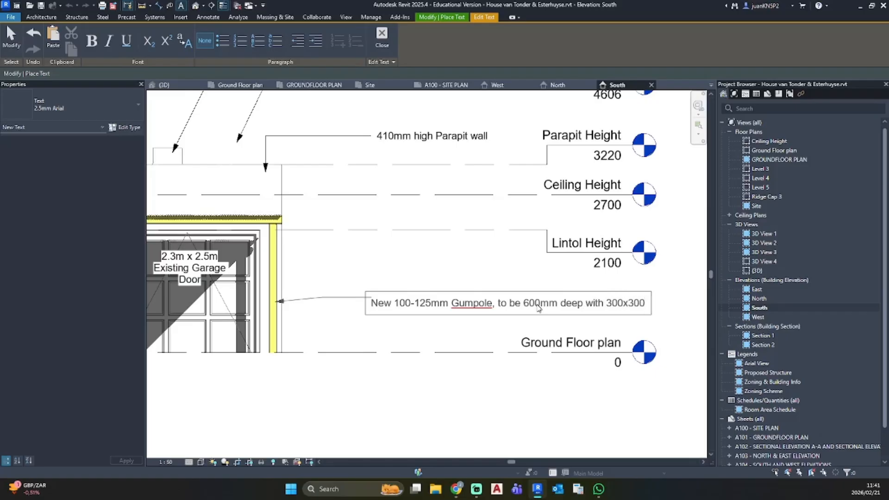
key(BackSpace)
key(BackSpace)
key(BackSpace)
key(BackSpace)
key(BackSpace)
key(BackSpace)
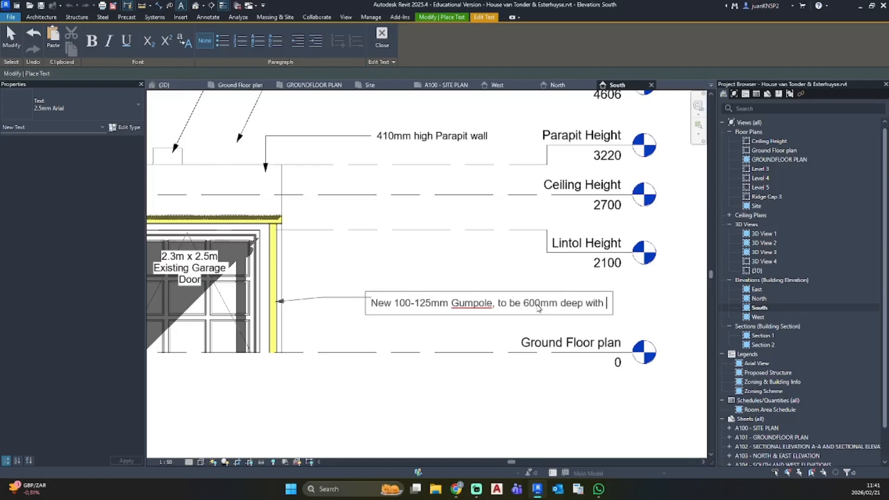
text(450x450)
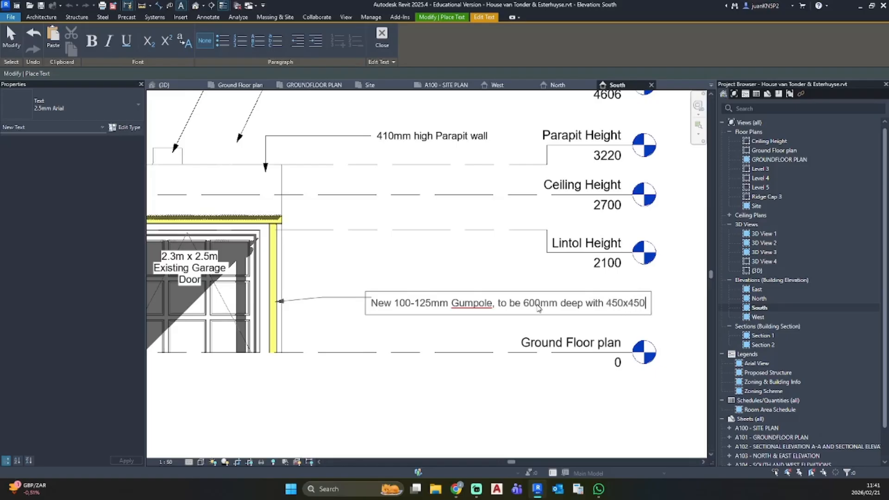
Step: Remove "to be 600mm deep" from the post note
drag(587, 305, 526, 310)
key(BackSpace)
key(BackSpace)
key(BackSpace)
key(BackSpace)
key(BackSpace)
key(BackSpace)
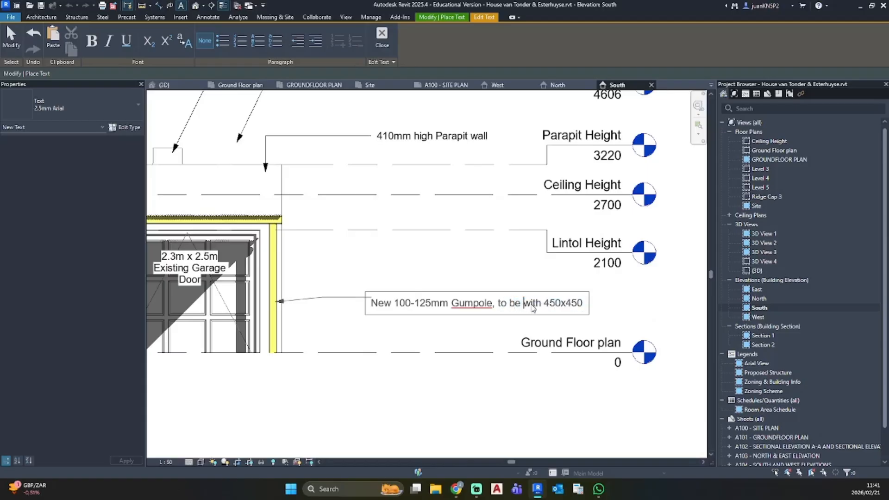
key(BackSpace)
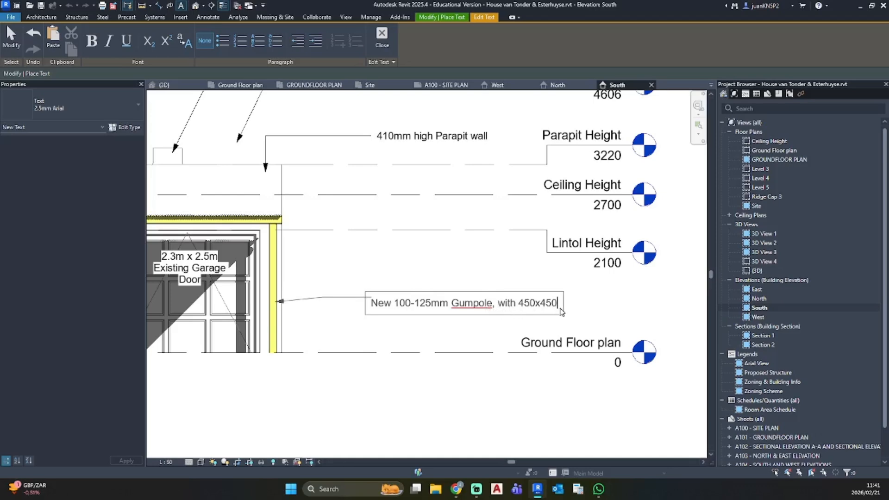
Step: Complete the post note with "x600mm Concrete foundation", keep the changes and narrow the note so it wraps onto three lines
text(600mm COncrete)
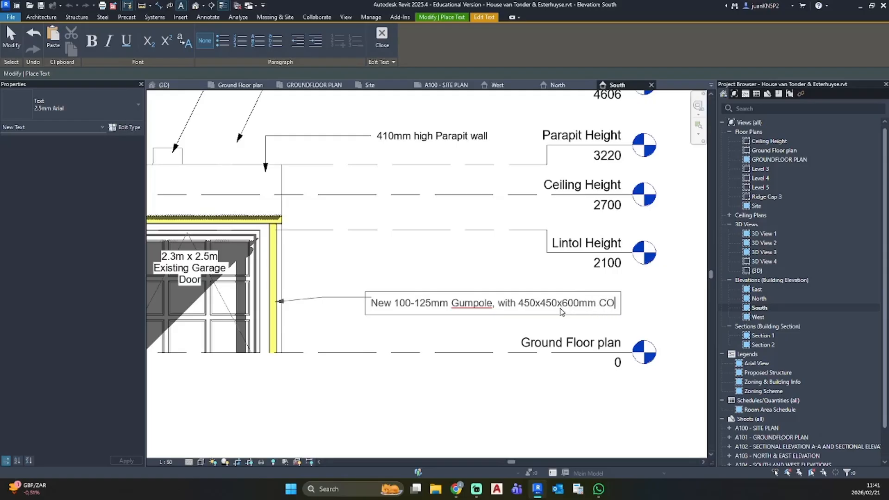
key(BackSpace)
key(BackSpace)
key(BackSpace)
key(BackSpace)
key(BackSpace)
key(BackSpace)
key(BackSpace)
text(oncrete foundati)
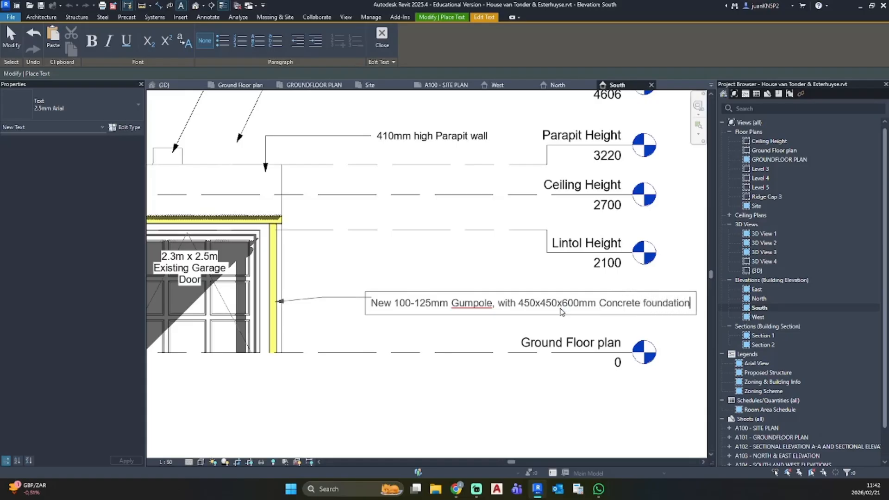
text(on)
key(Escape)
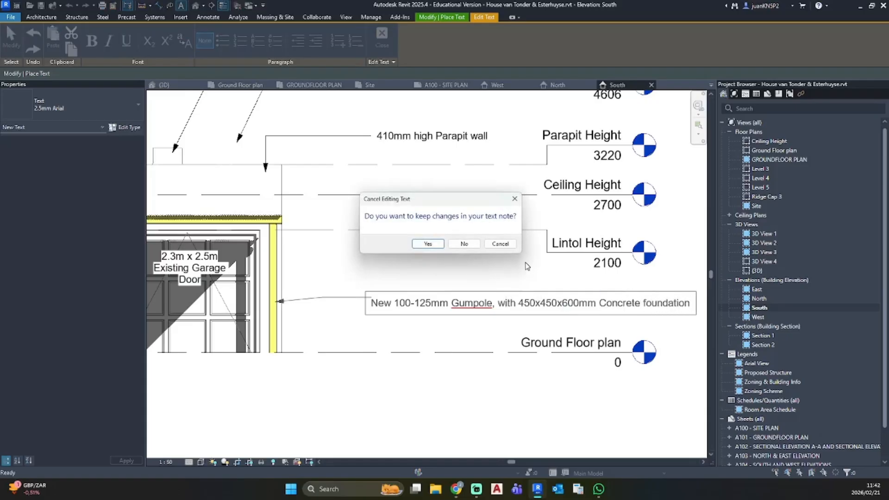
key(Return)
key(Escape)
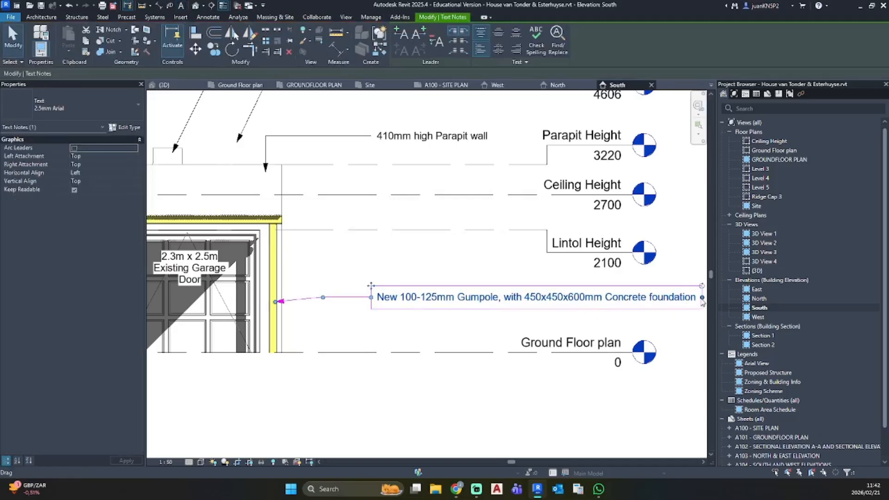
drag(703, 297, 522, 289)
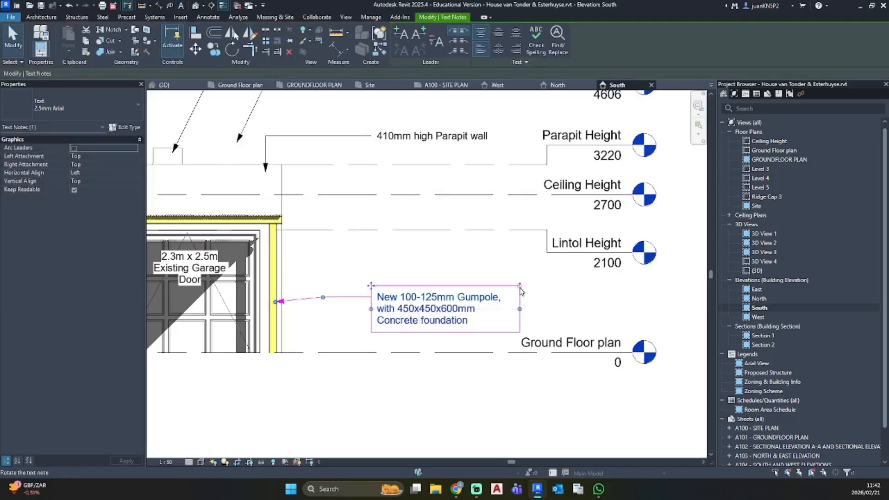
Step: Place a second text note above the post note, with a two-segment leader pointing at the beam's end over the garage-side post
key(t)
key(x)
scroll(273, 229, up, 3)
click(250, 222)
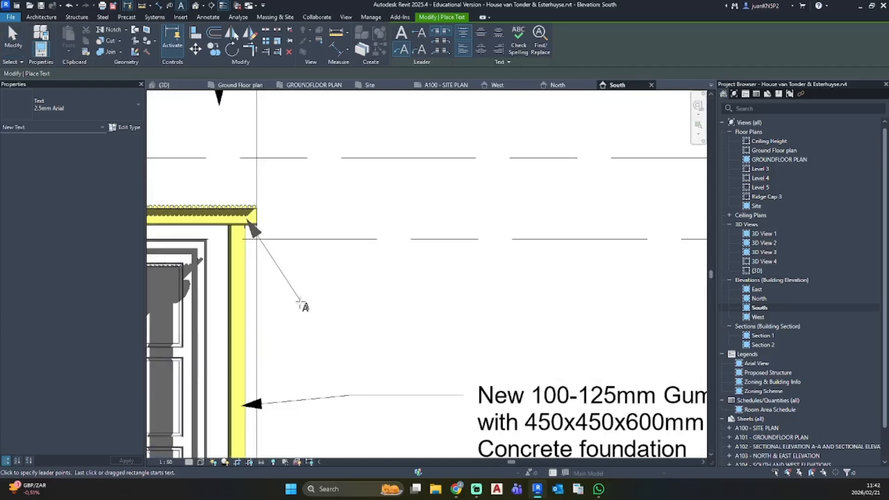
click(299, 308)
click(468, 309)
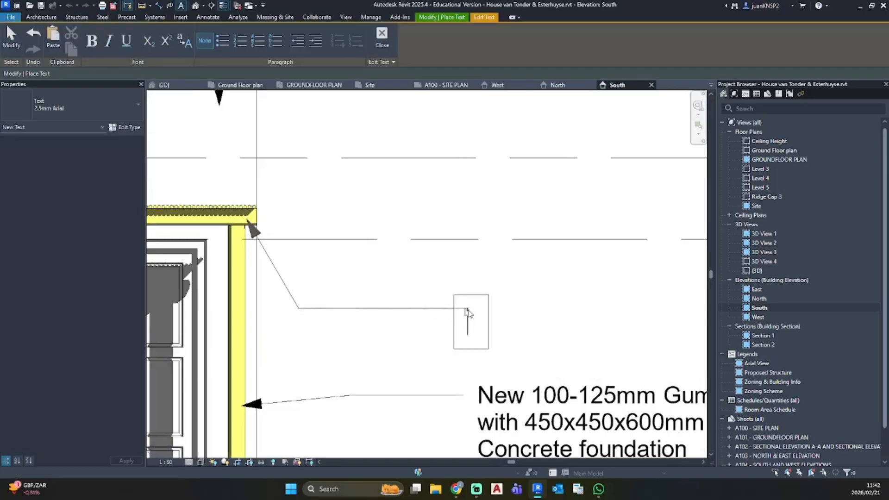
Step: Enter "New 100-125mm Gumpole to be Nailed and" as the start of the beam note's text
text(New )
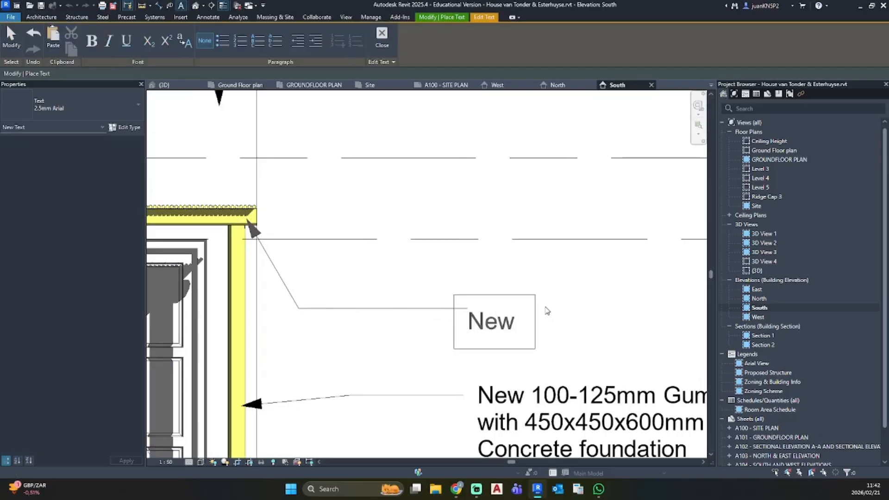
text(100-125mm)
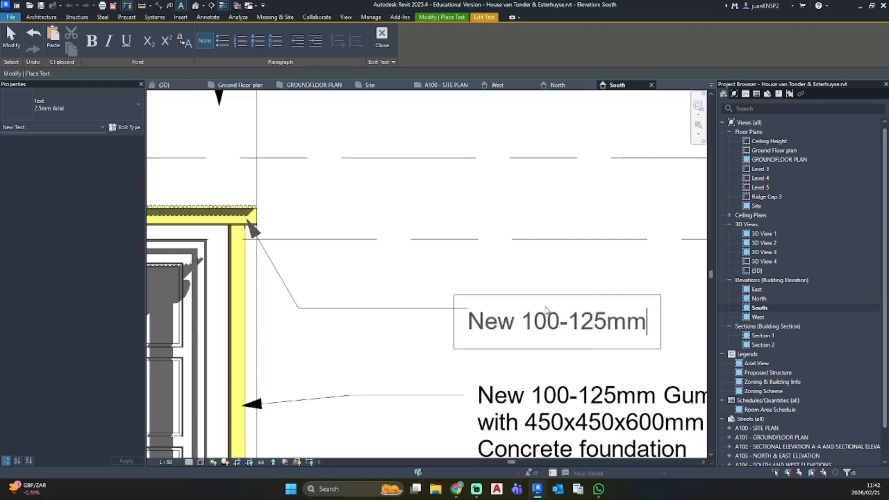
text( Gumpole to)
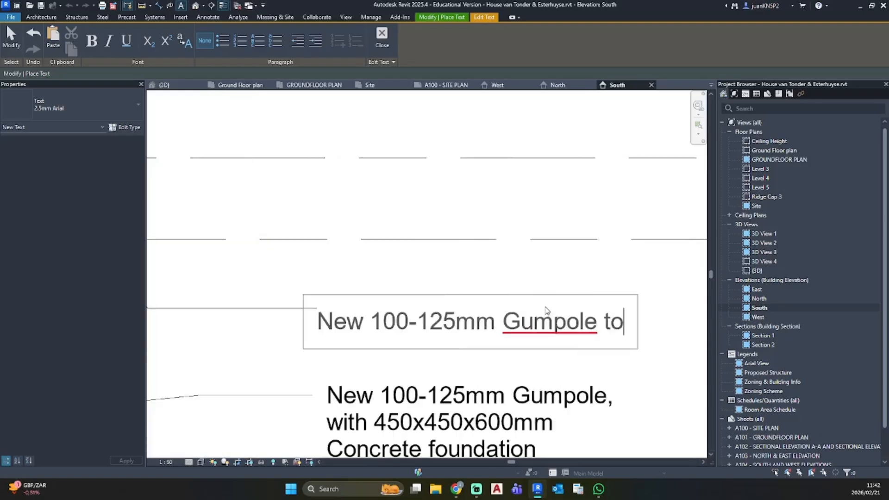
text( be Nailed a)
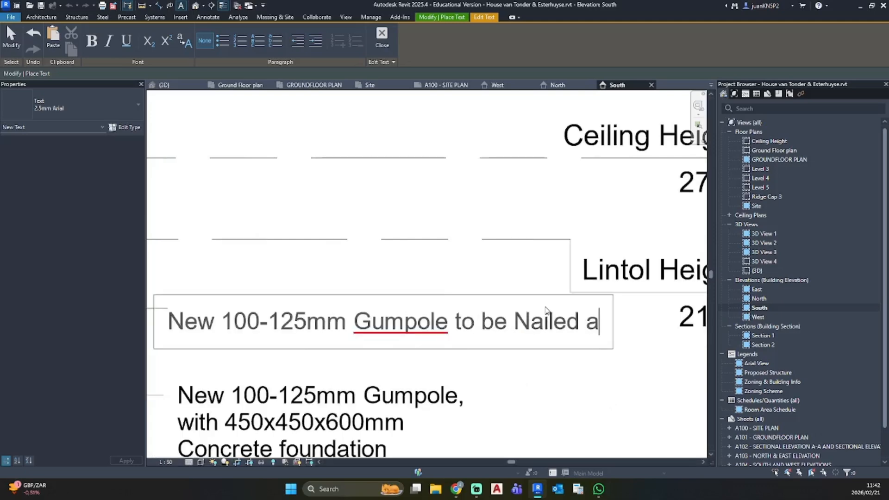
text(n)
key(BackSpace)
text(nd)
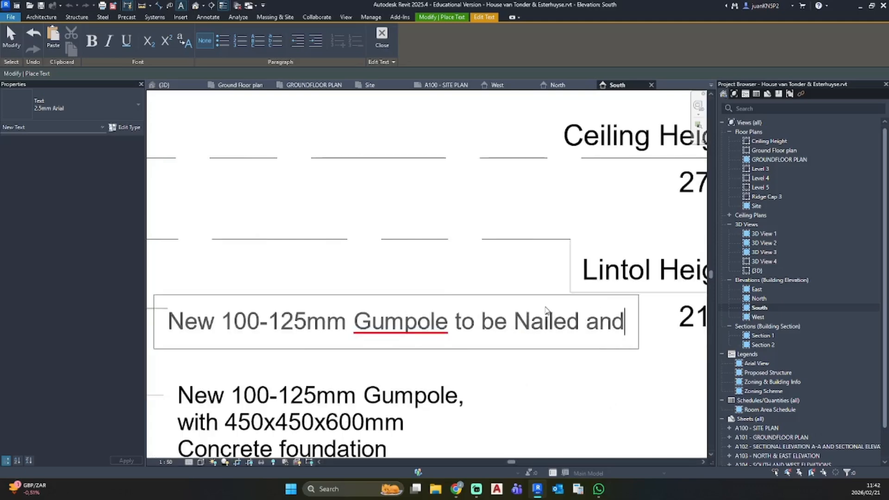
Step: Complete the beam note with "fixed as per specialist" and finish placing text
text( fixed as per )
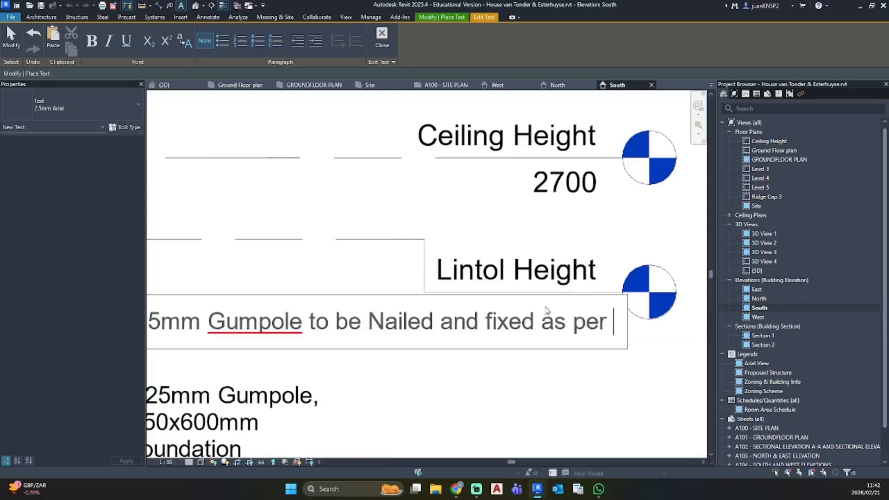
text(speci)
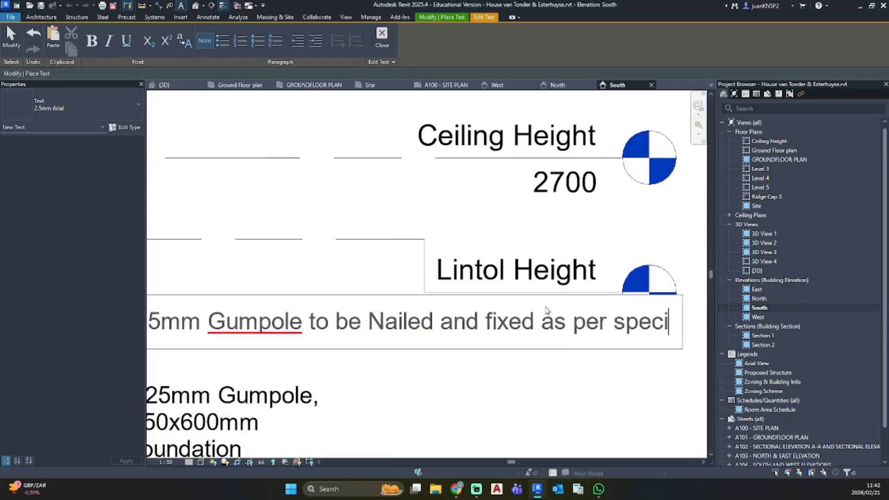
text(list)
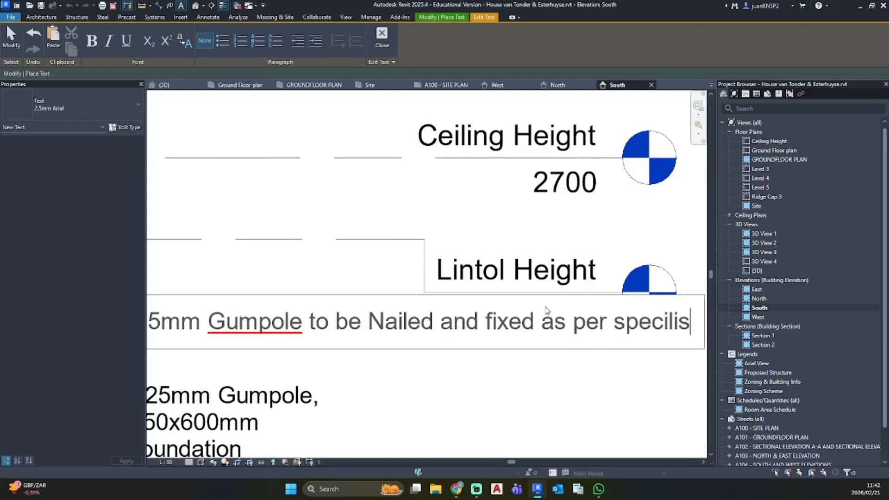
key(BackSpace)
key(BackSpace)
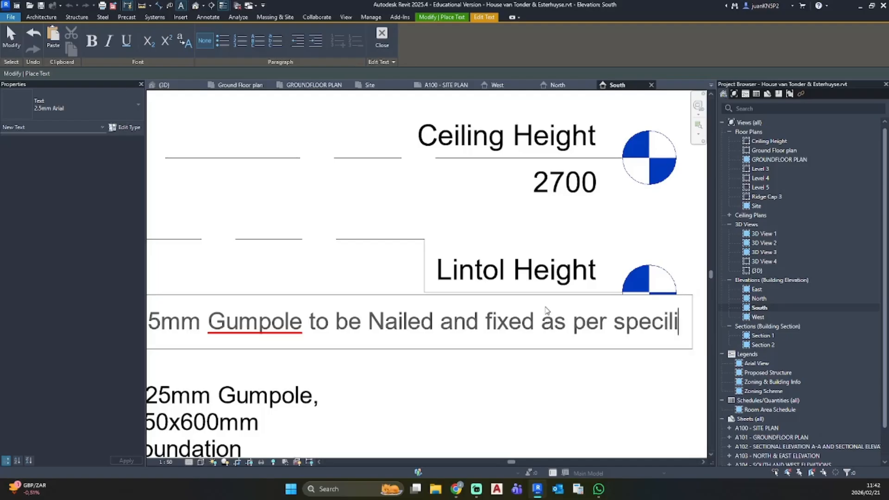
key(BackSpace)
key(BackSpace)
text(alius)
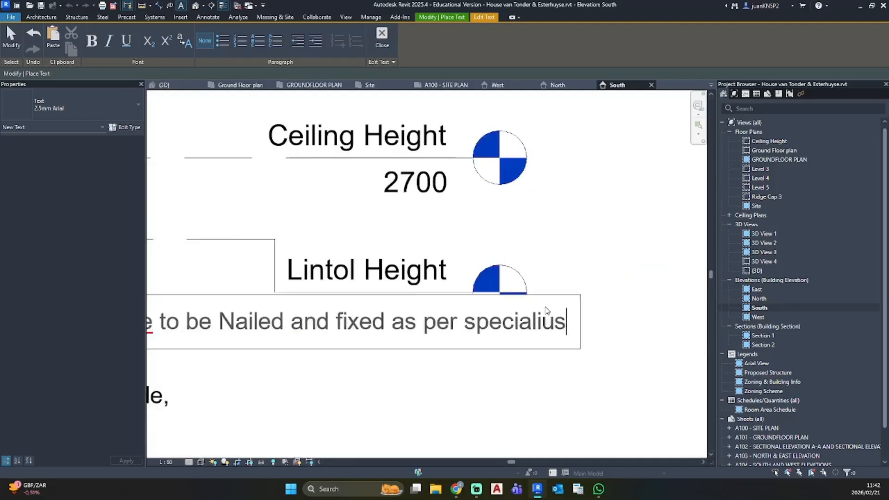
key(BackSpace)
key(BackSpace)
text(st)
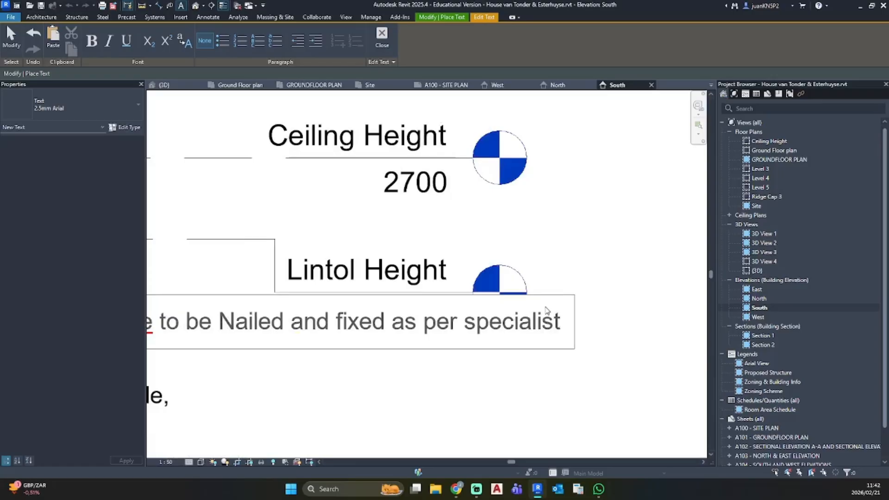
scroll(495, 346, down, 2)
click(410, 380)
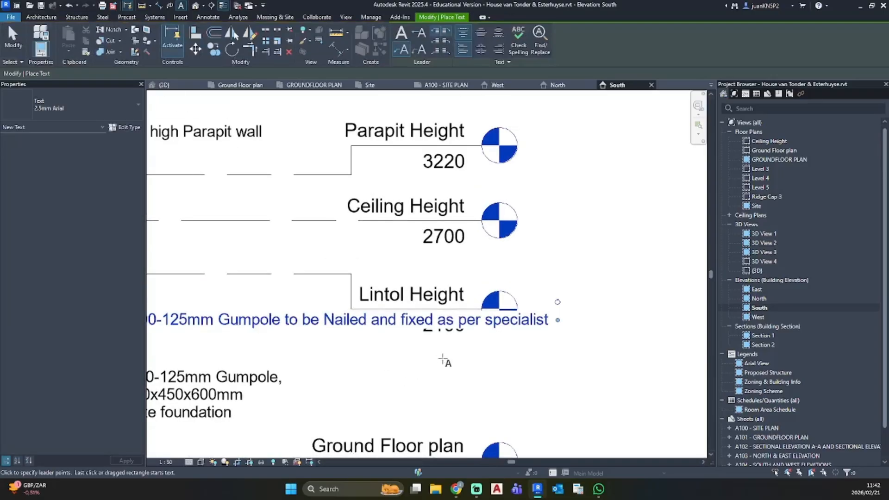
scroll(443, 357, down, 3)
key(Escape)
key(Escape)
Step: Narrow the beam note so it wraps onto three lines, clear of the level labels
click(393, 341)
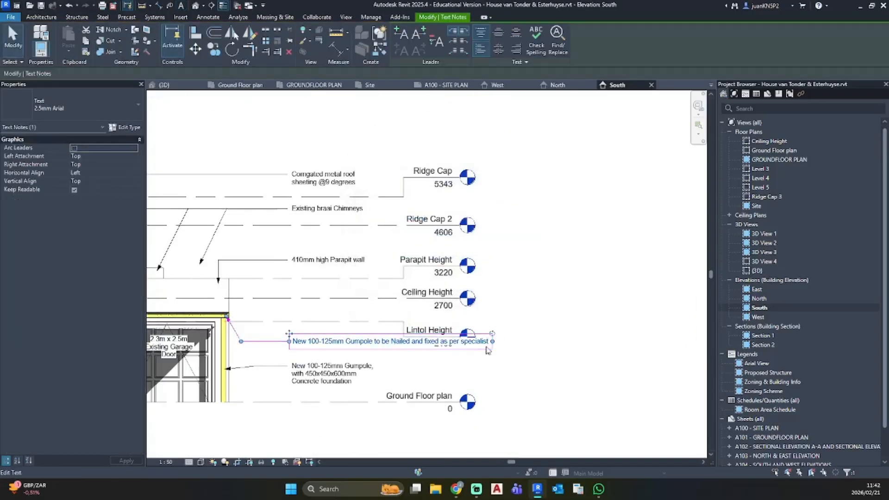
drag(492, 341, 393, 324)
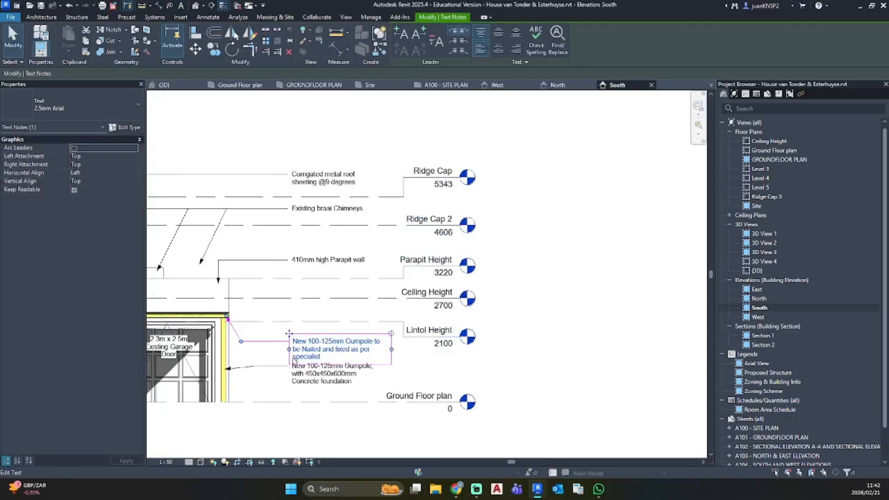
scroll(293, 356, up, 4)
scroll(321, 348, down, 3)
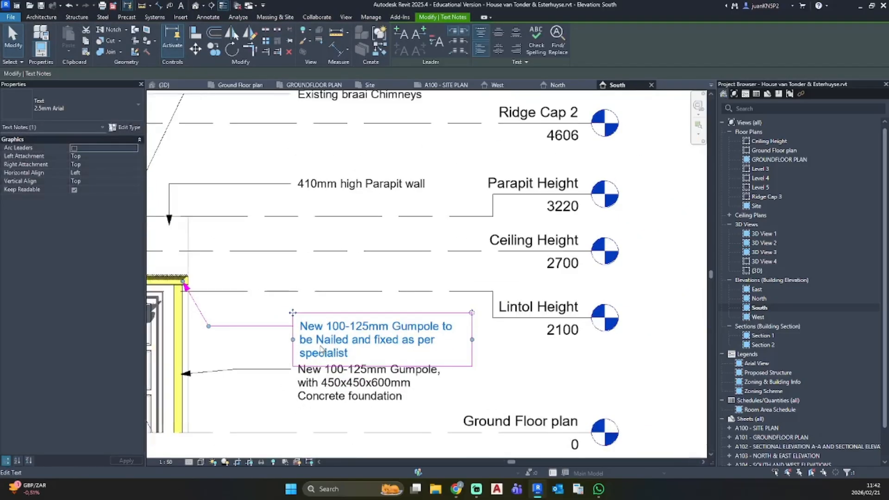
Step: Nudge the post note down below the beam note and level its leader by moving the arrowhead on the post
click(370, 369)
key(Down)
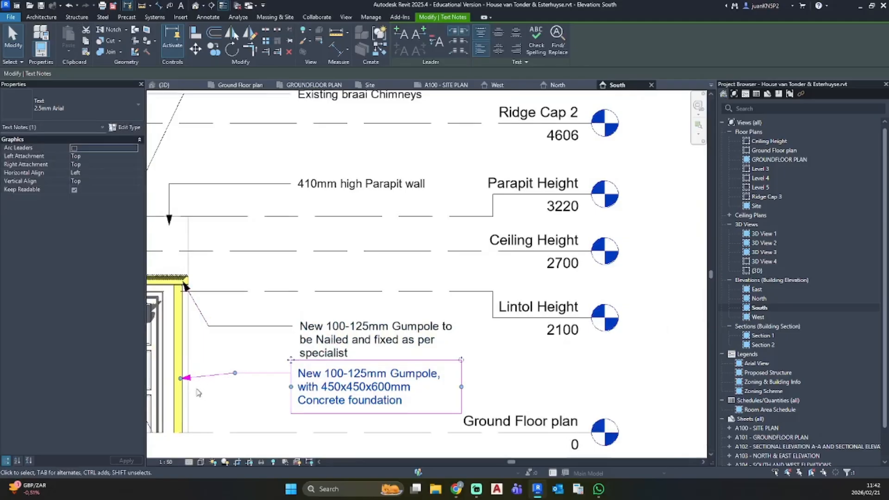
drag(181, 377, 180, 373)
click(215, 353)
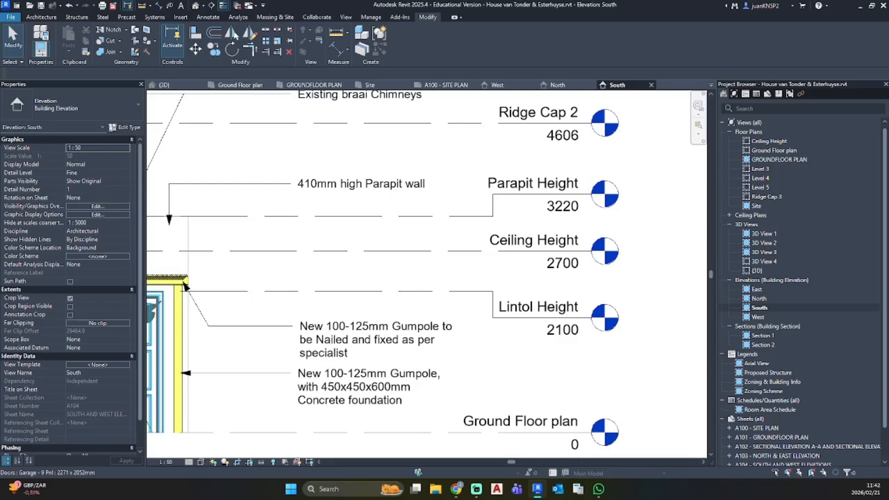
Step: Move the beam note up and align it with the post note, keeping its arrowhead on the beam's end
click(301, 319)
drag(298, 315, 295, 305)
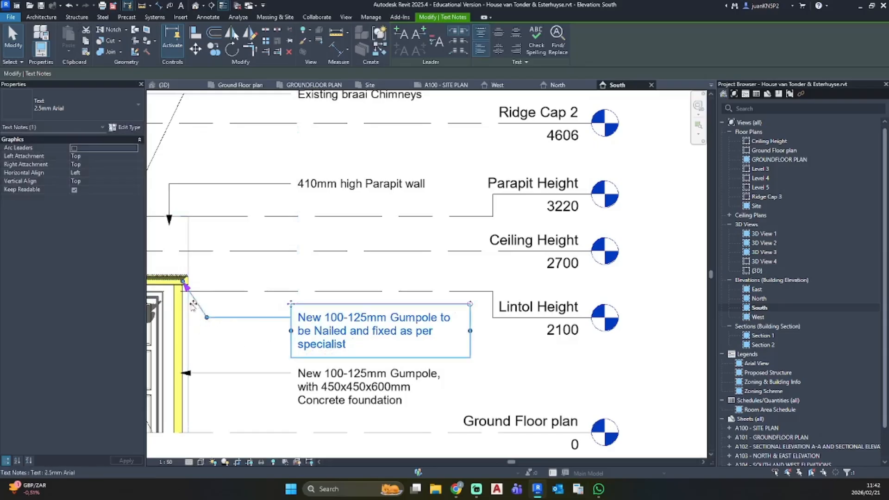
drag(186, 286, 186, 287)
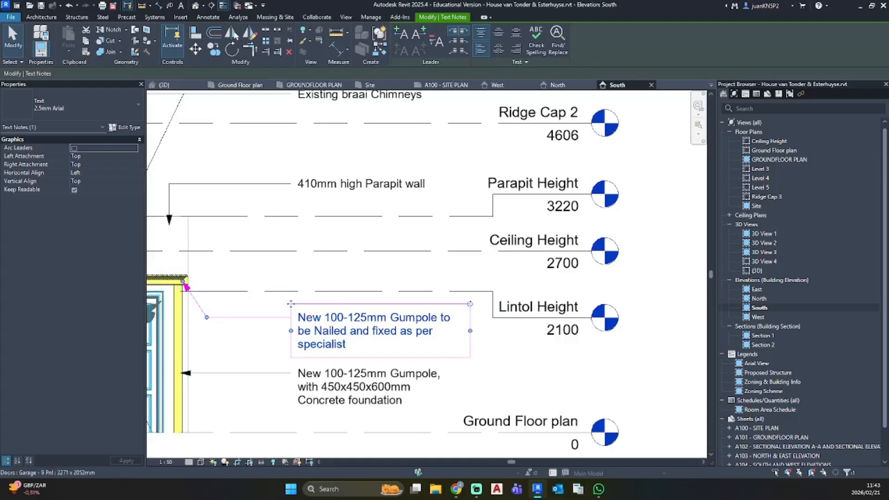
scroll(185, 289, up, 5)
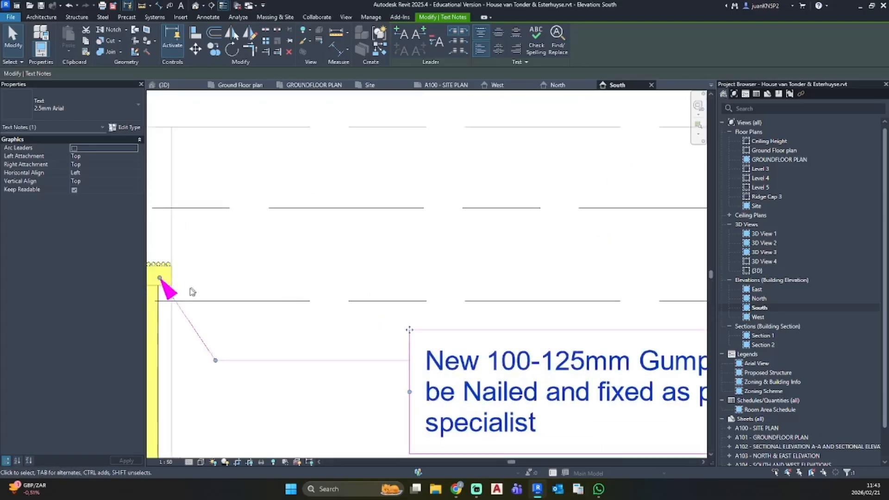
scroll(281, 277, up, 3)
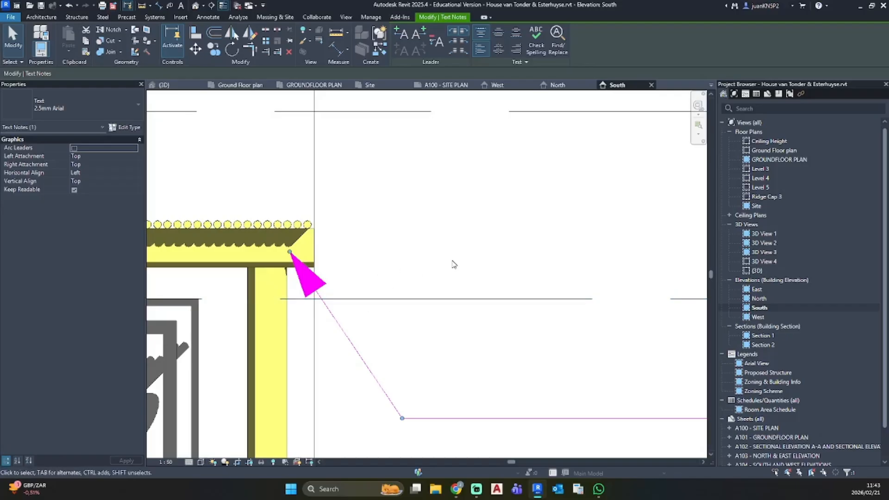
scroll(454, 265, down, 5)
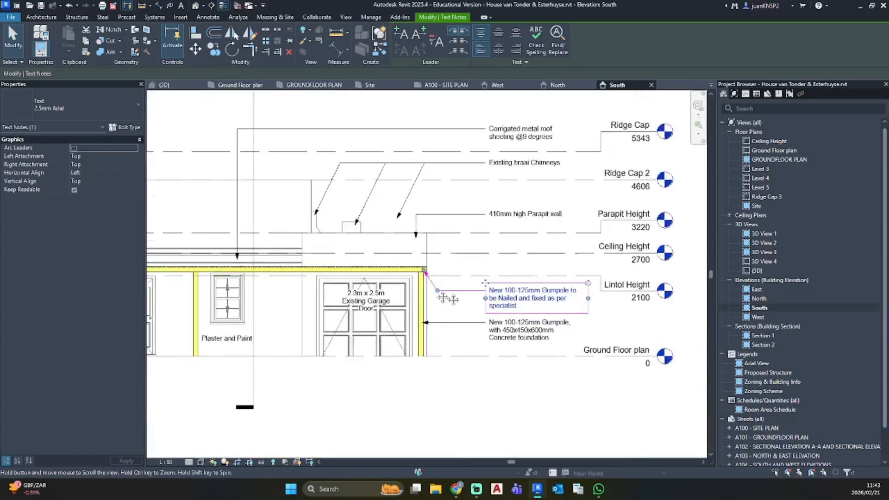
key(Escape)
Step: Copy the beam note with its leader straight up, placing the copy just below the parapet wall note
scroll(473, 284, up, 3)
click(468, 286)
key(c)
key(o)
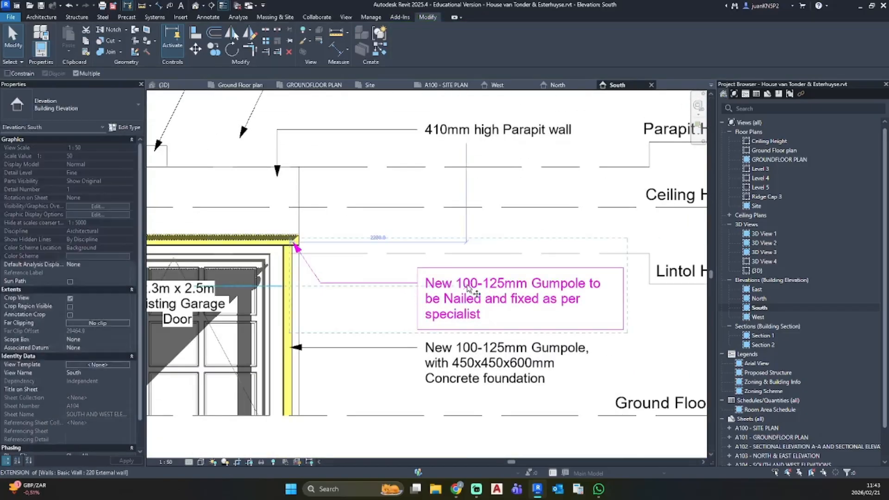
click(468, 286)
click(467, 194)
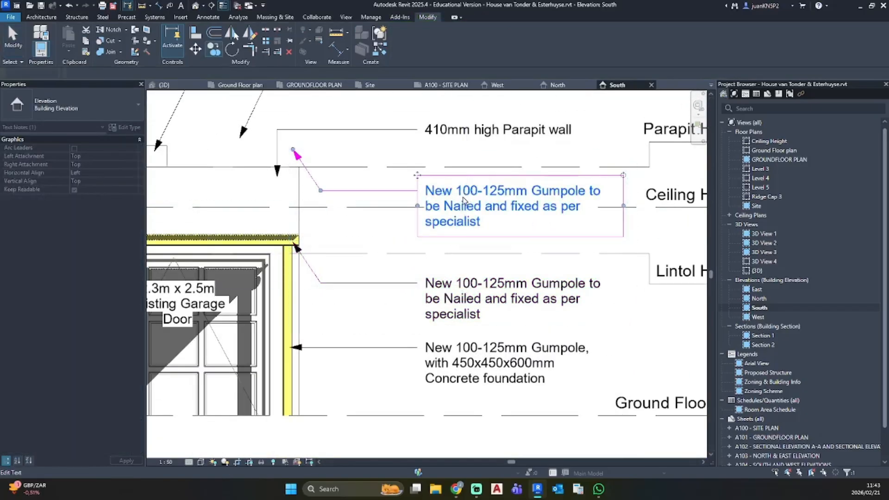
scroll(472, 202, down, 2)
key(Escape)
Step: Hide the Ceiling Height level in the South elevation
right_click(429, 205)
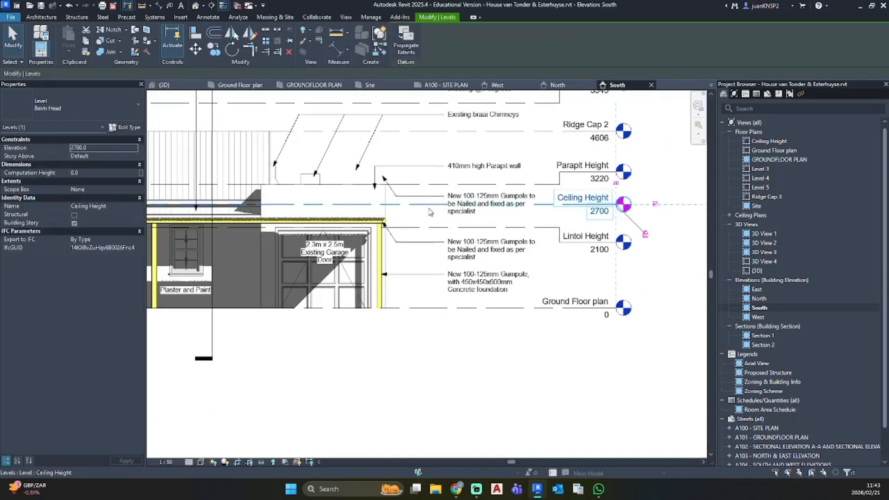
mouse_move(512, 285)
click(562, 283)
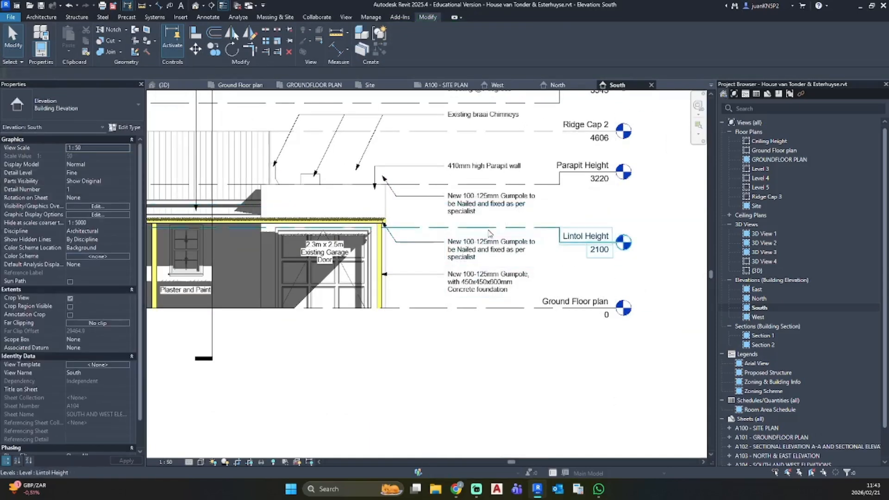
Step: Point the copied note's leader arrowhead at the row of laths on top of the beam
scroll(466, 222, up, 2)
click(448, 211)
drag(298, 130, 283, 214)
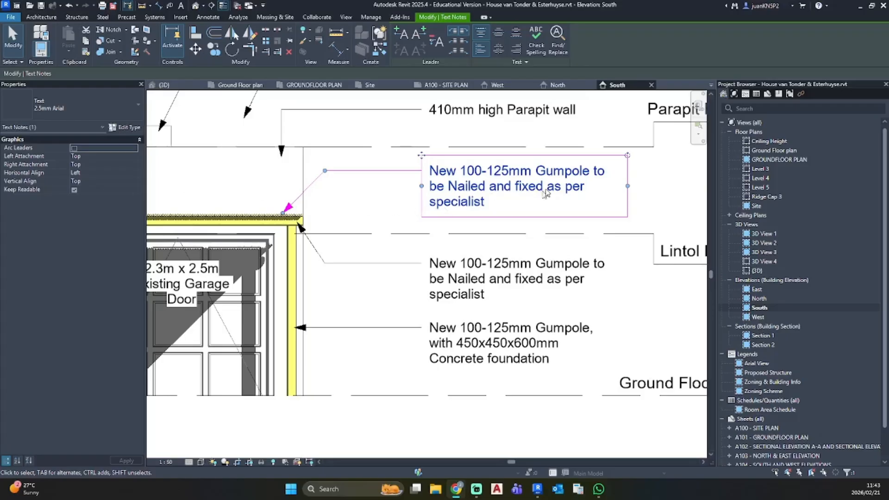
Step: Rewrite the upper copied note as "New 2.1m Gum Latte Slats, to be installed as per specialist specification."
double_click(485, 204)
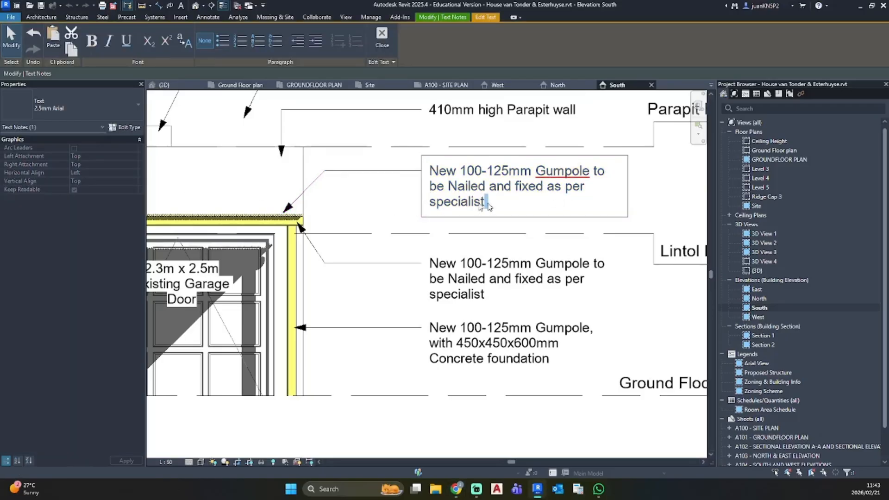
key(alt+Tab)
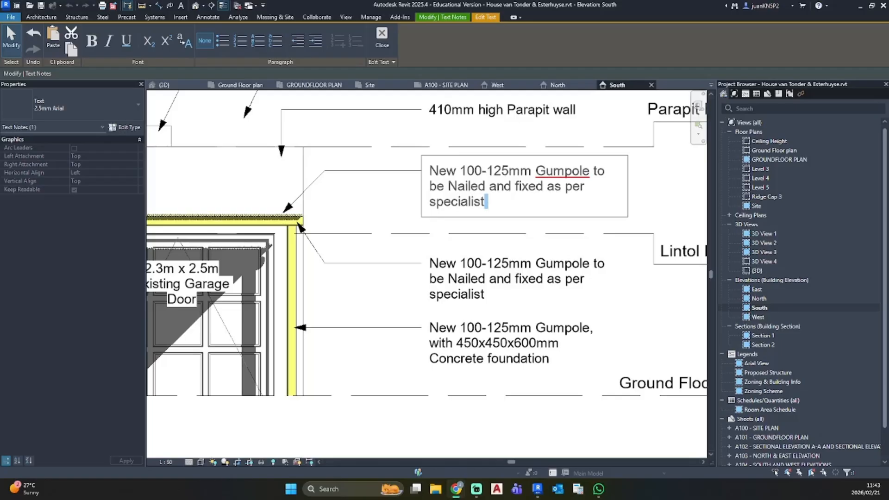
click(492, 203)
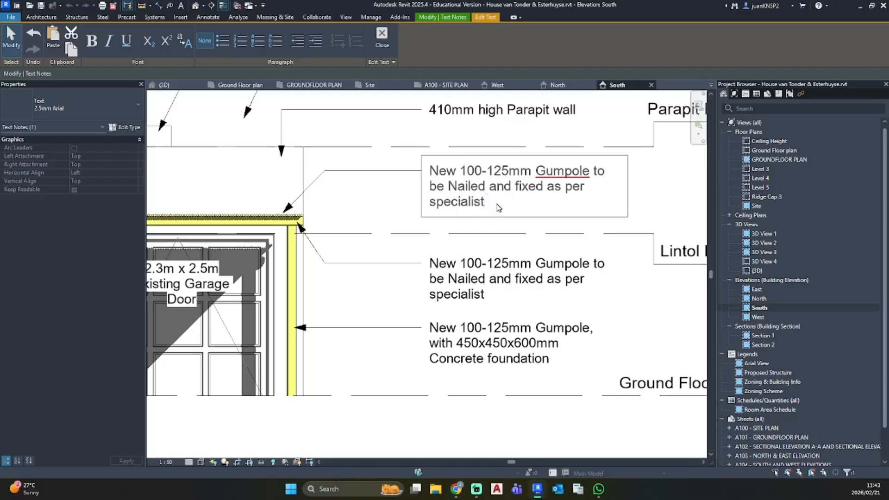
drag(485, 204, 462, 176)
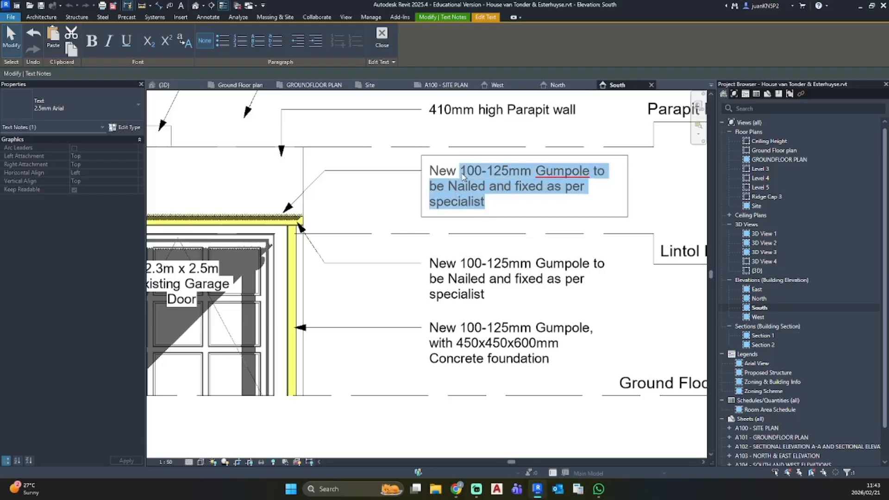
text(2.)
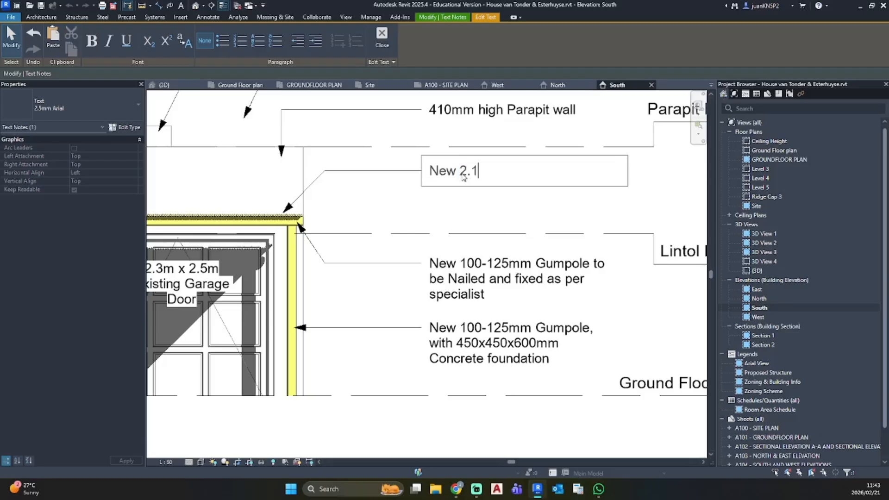
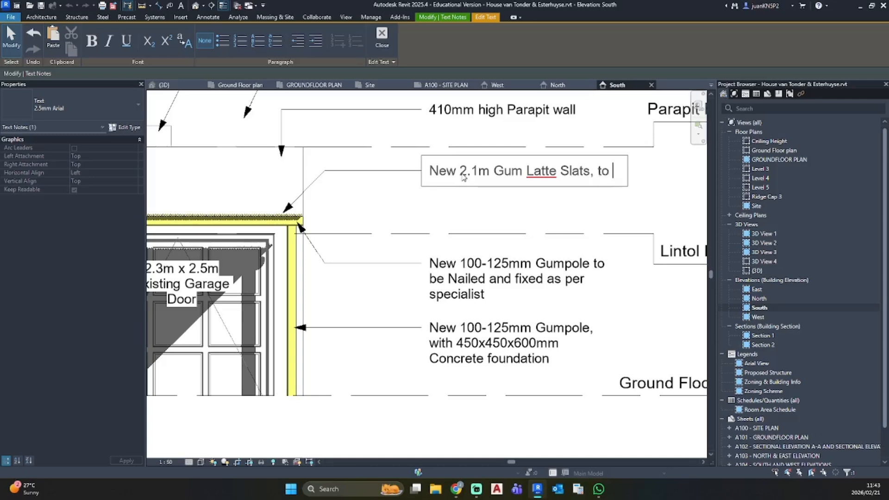
text(be installed as per specialist)
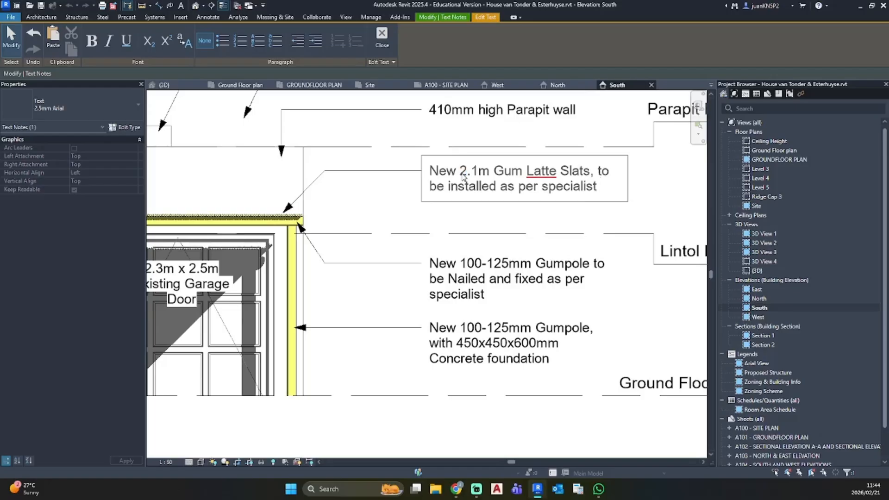
text(secification.)
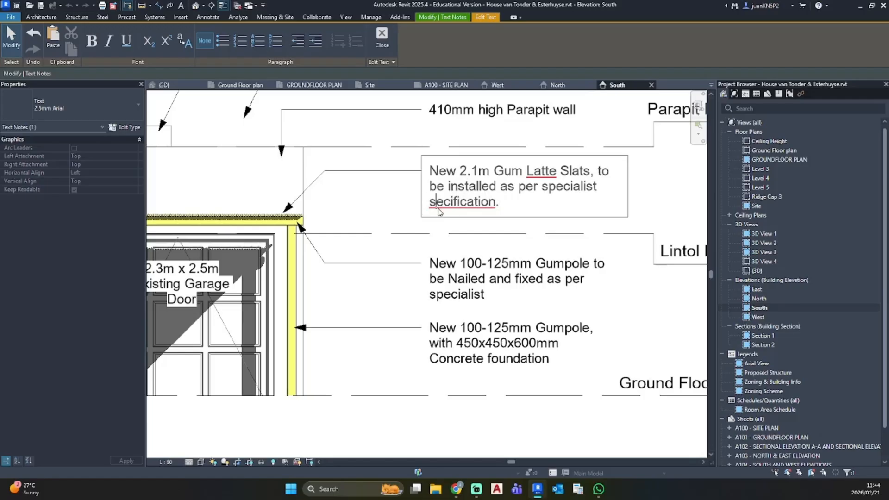
click(398, 201)
Step: Hide the Section 2 line in the South elevation
scroll(487, 269, down, 10)
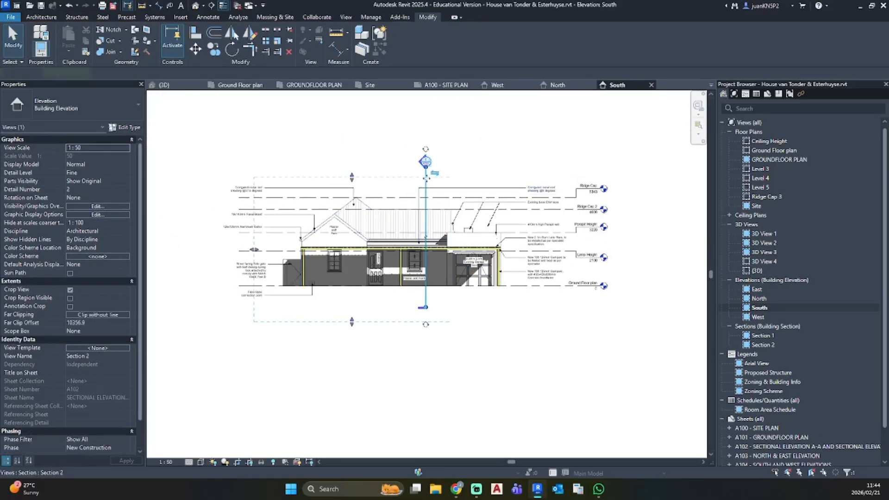
right_click(425, 179)
mouse_move(512, 268)
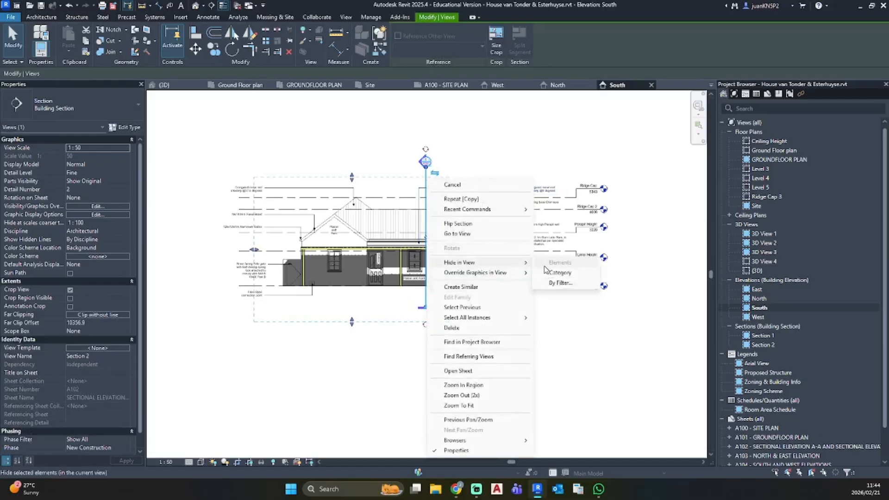
click(546, 268)
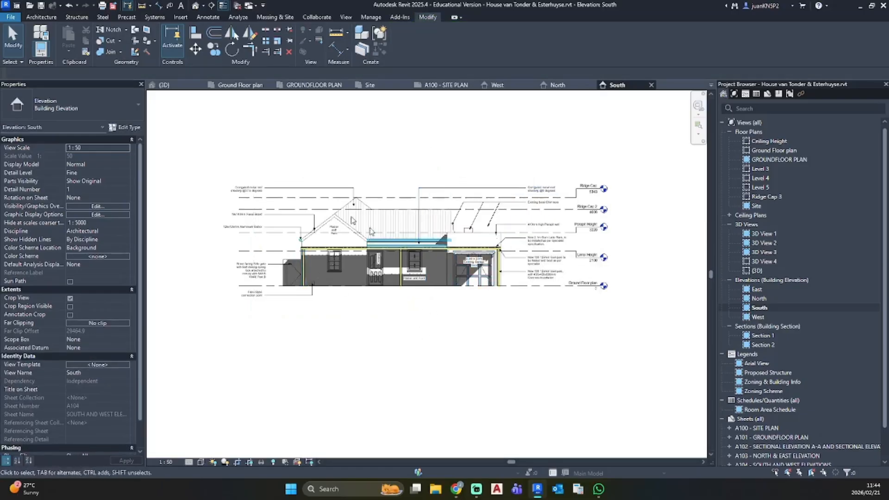
Step: Open the {3D} view and inspect the pole and lath structure from the front
click(162, 85)
shift+middle_drag(370, 209, 433, 144)
scroll(257, 231, up, 3)
scroll(783, 324, down, 1)
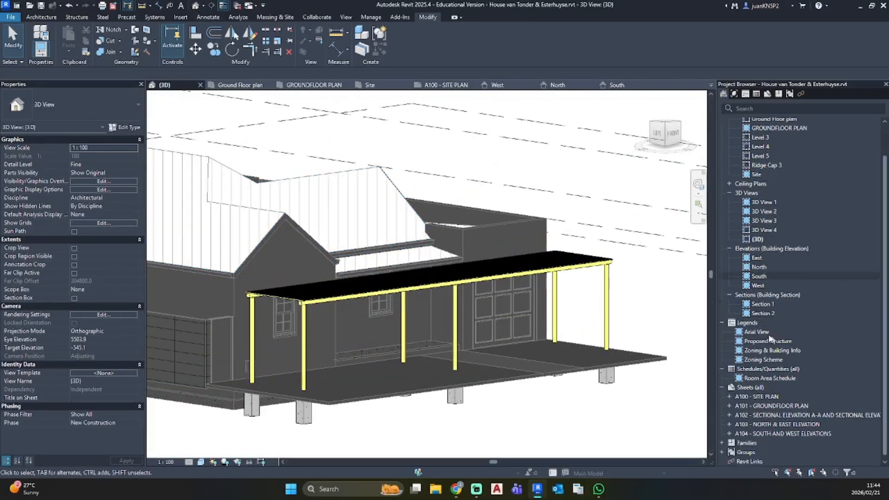
Step: Open sheet A101 - GROUNDFLOOR PLAN and delete the Proposed Structure legend from it
double_click(762, 406)
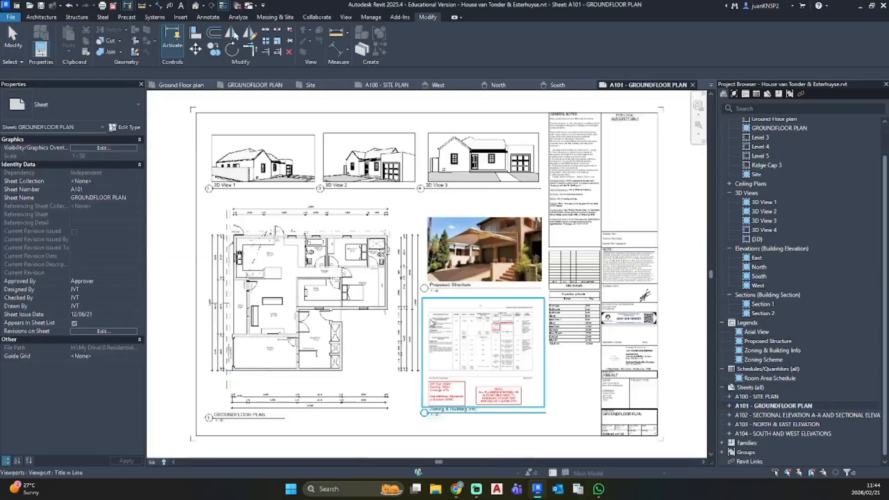
click(488, 256)
key(Delete)
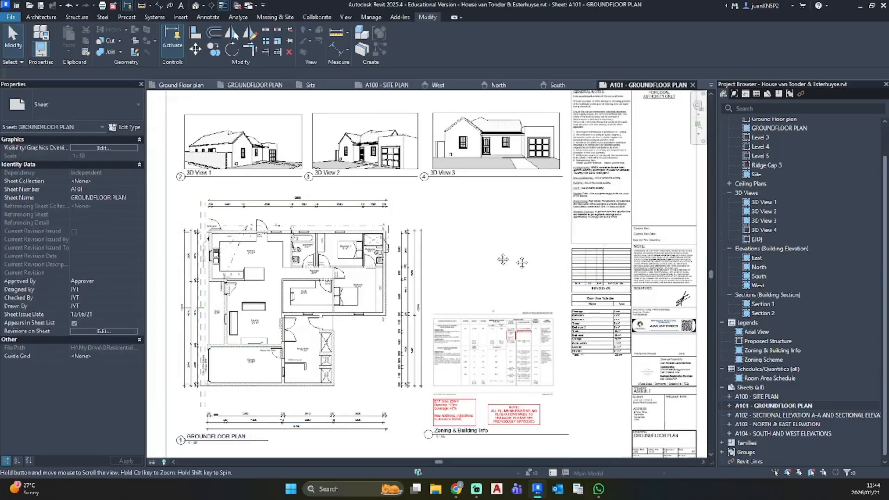
Step: Set the phase of the 3D View 1 viewport to New Construction
scroll(486, 222, up, 2)
scroll(481, 172, up, 2)
click(394, 162)
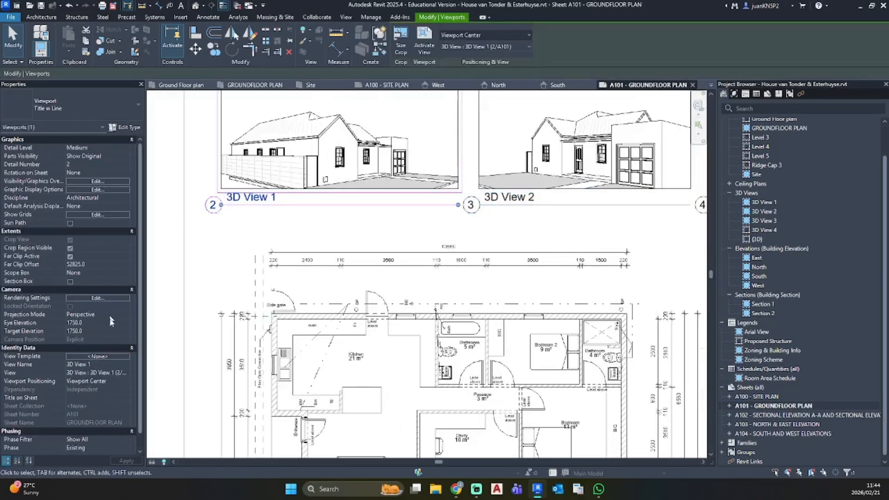
scroll(110, 322, down, 1)
click(91, 454)
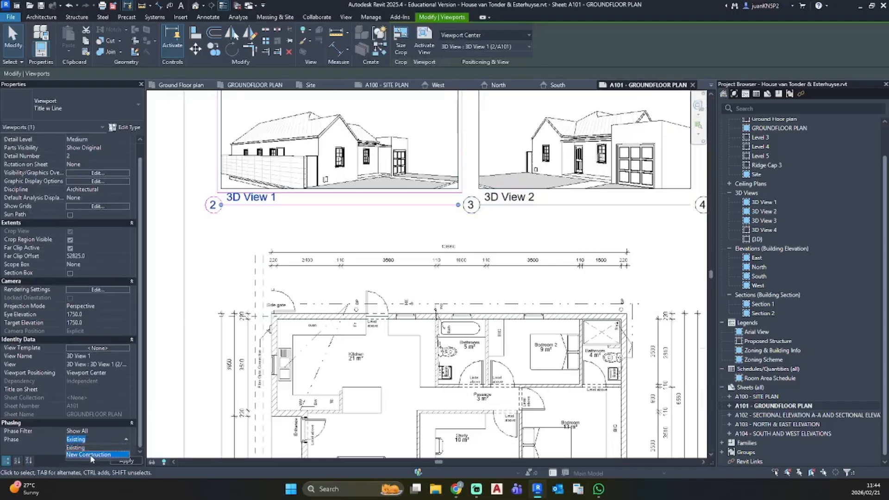
Step: Set the phase of the 3D View 2 and 3D View 3 viewports to New Construction
middle_drag(534, 161, 376, 233)
click(375, 233)
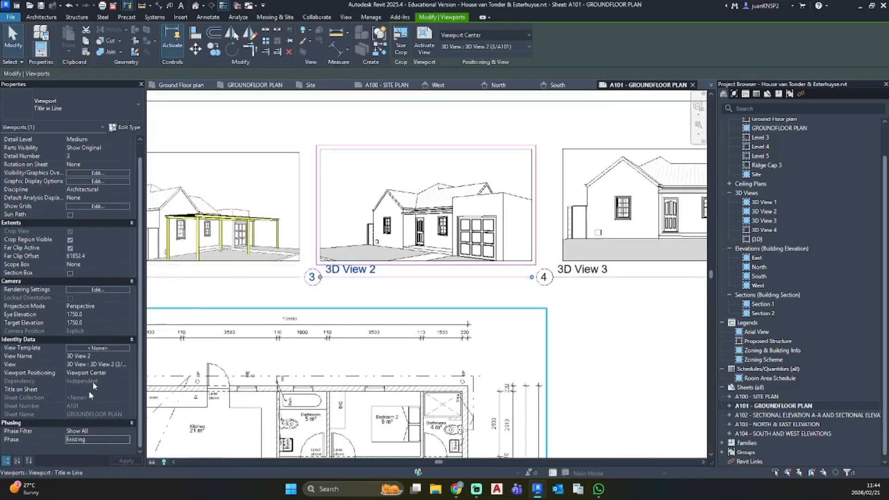
click(127, 445)
click(102, 455)
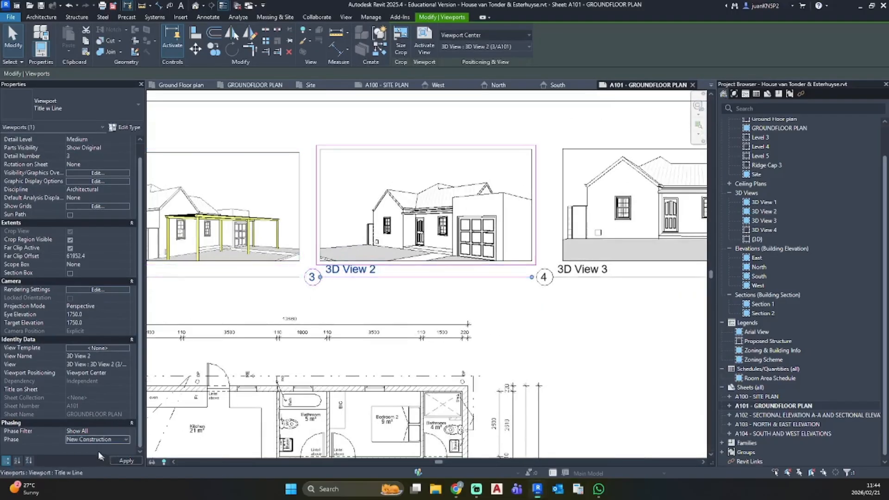
click(584, 201)
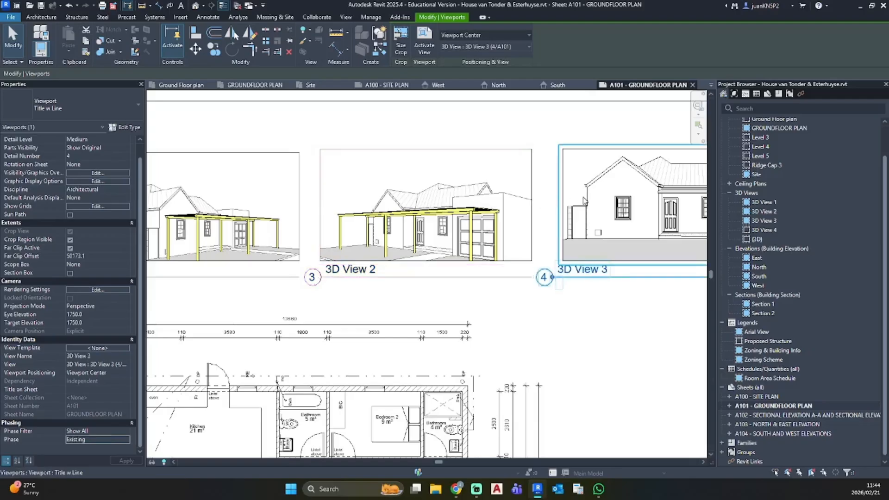
click(126, 441)
click(100, 455)
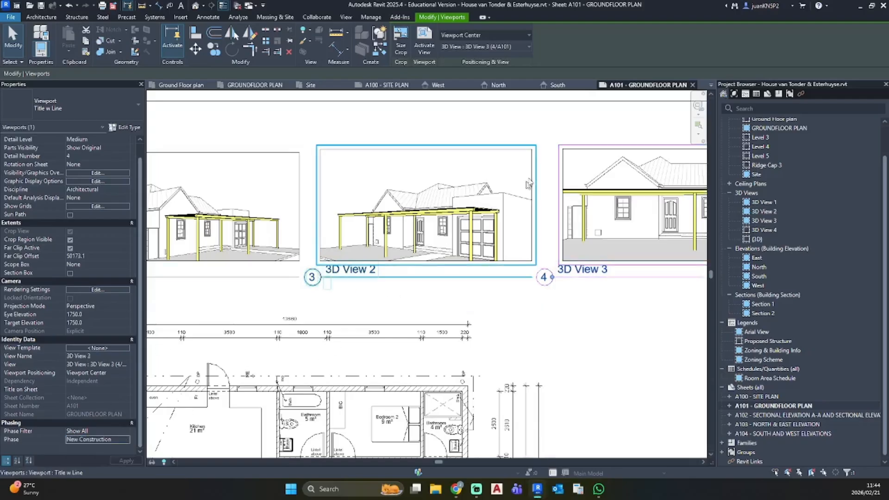
click(598, 125)
Step: Examine the new structure in the 3D View 3 viewport and check the sheet layout
scroll(620, 211, up, 3)
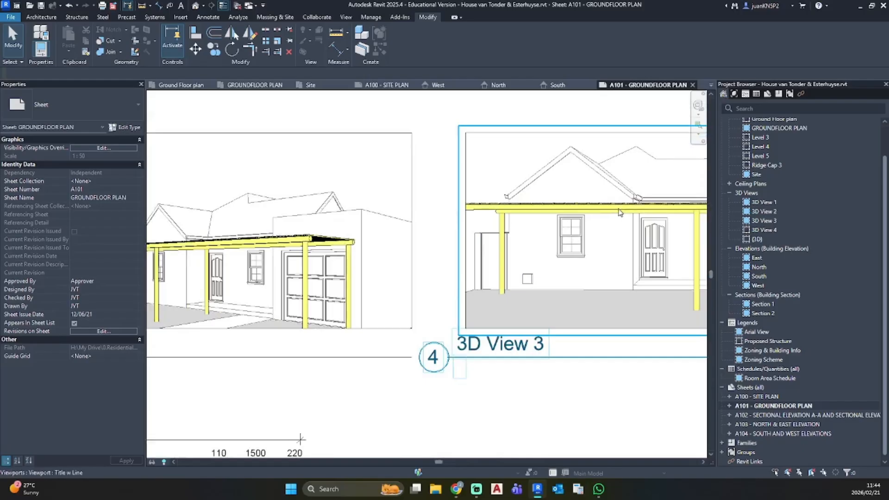
middle_drag(621, 213, 399, 236)
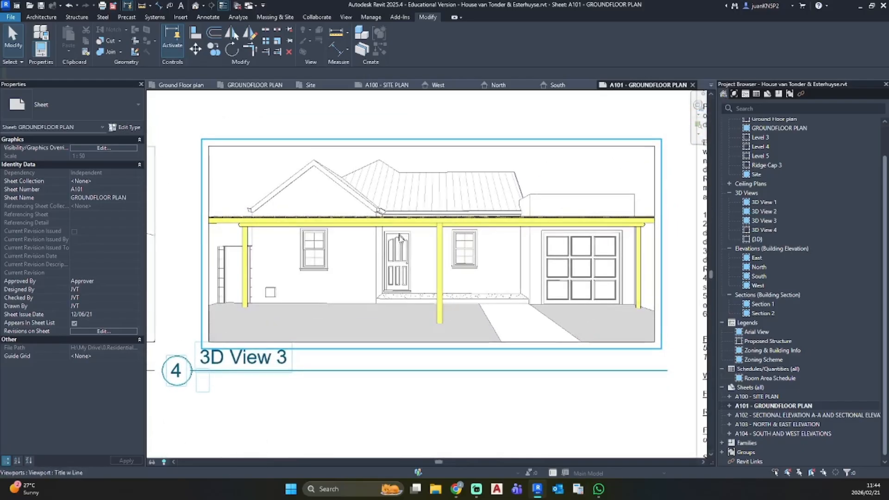
scroll(399, 228, up, 2)
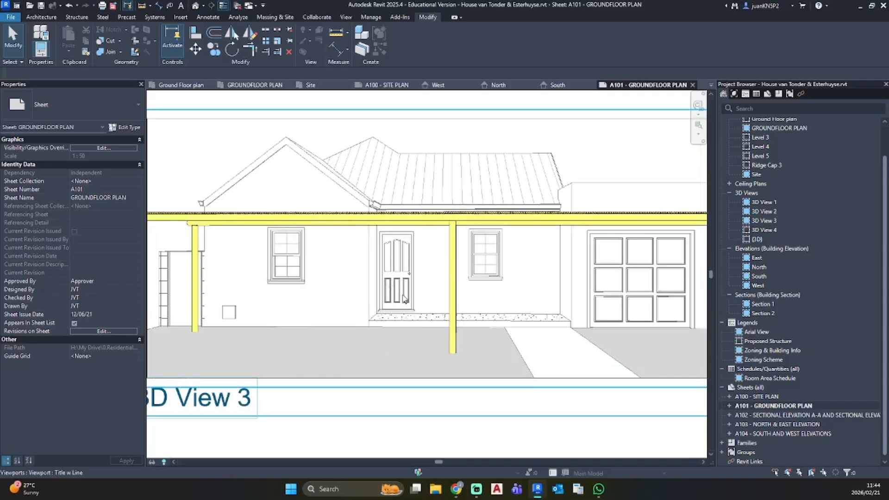
scroll(462, 325, down, 2)
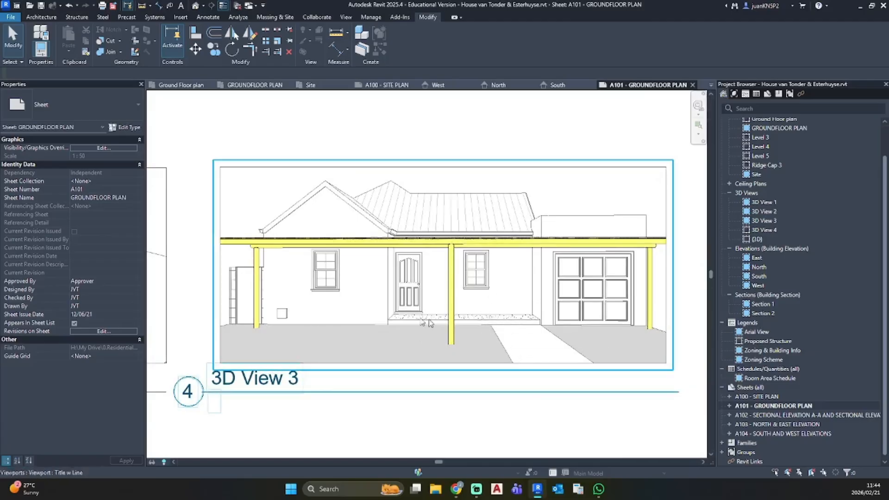
scroll(402, 290, down, 5)
middle_drag(404, 291, 610, 141)
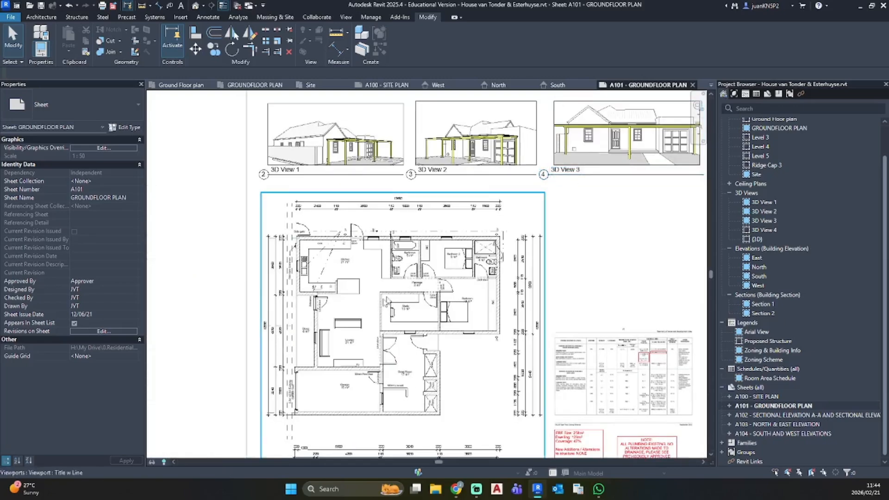
Step: Activate the GROUNDFLOOR PLAN viewport and hide all the reference planes visible in it
middle_drag(416, 342, 390, 280)
double_click(308, 366)
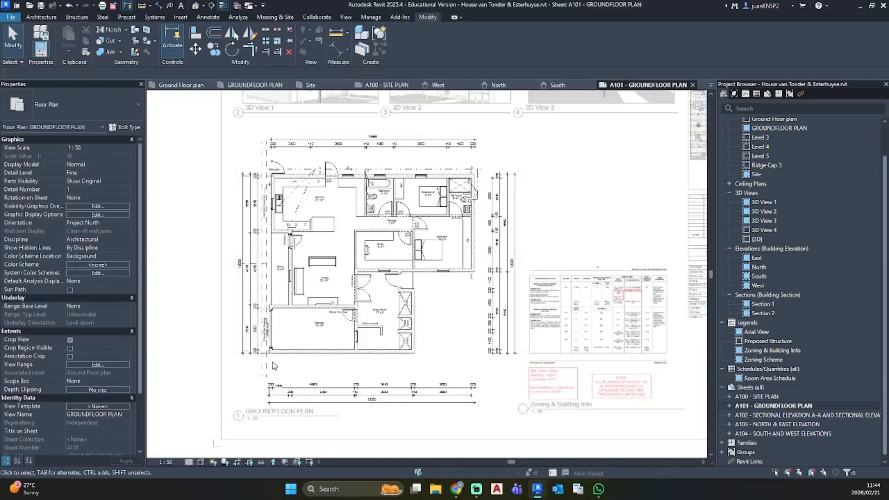
click(269, 364)
right_click(269, 366)
mouse_move(324, 207)
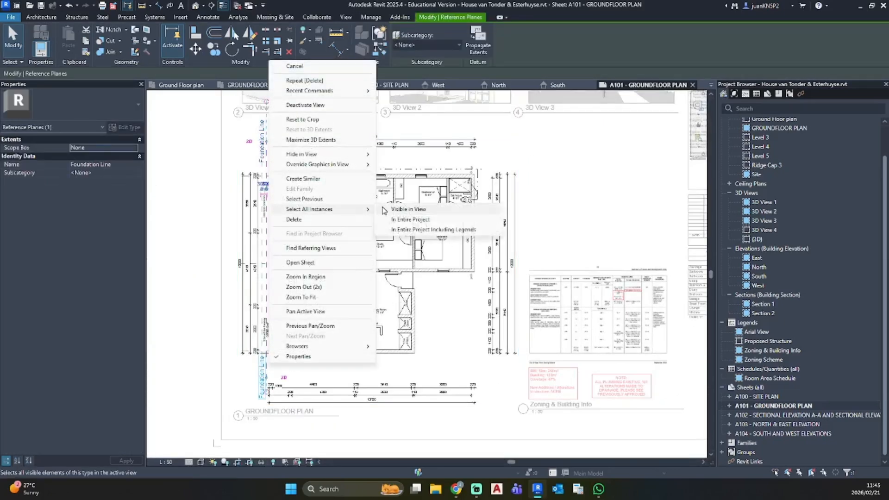
click(398, 207)
right_click(340, 366)
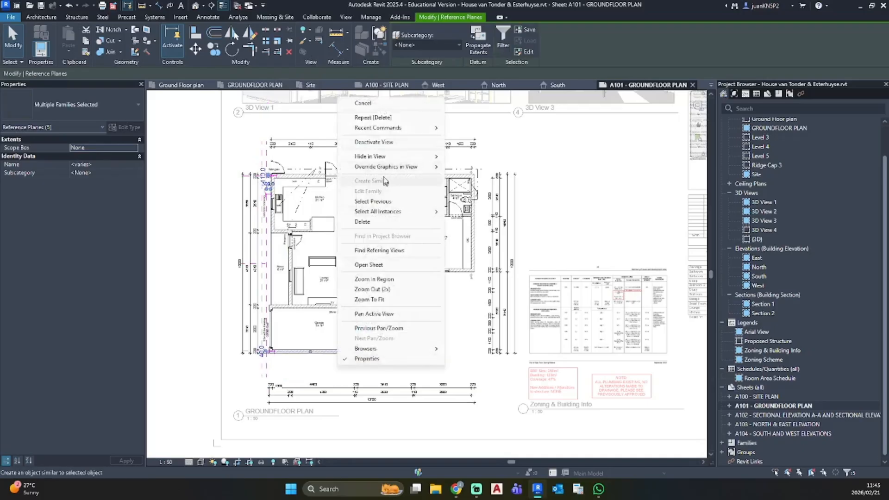
mouse_move(394, 158)
click(469, 157)
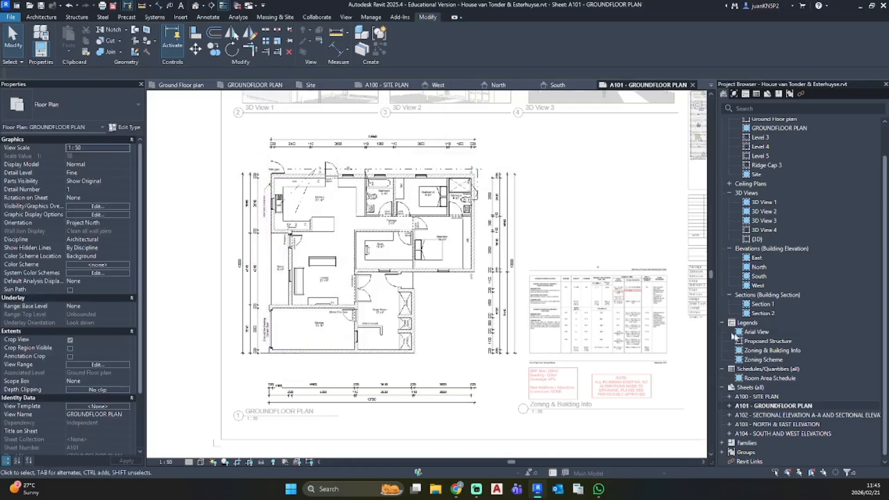
Step: On sheet A102, activate the Section 2 viewport and hide all the reference planes visible in it
double_click(764, 415)
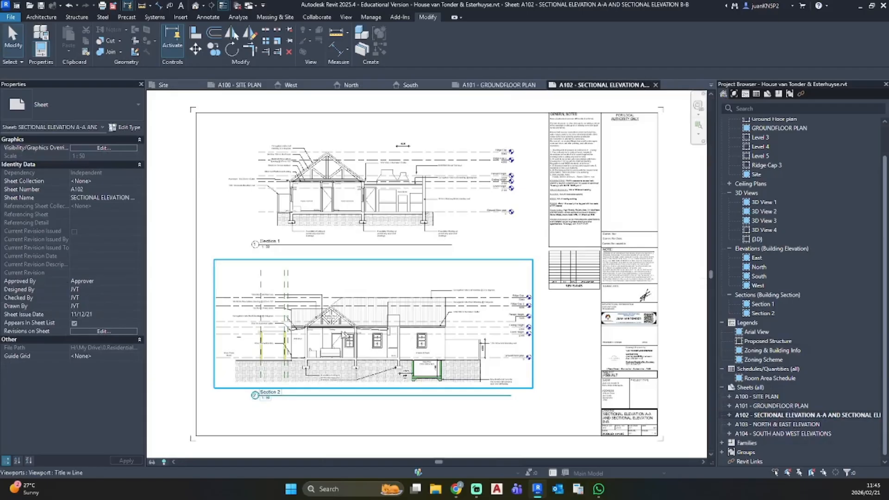
scroll(276, 332, up, 4)
double_click(285, 209)
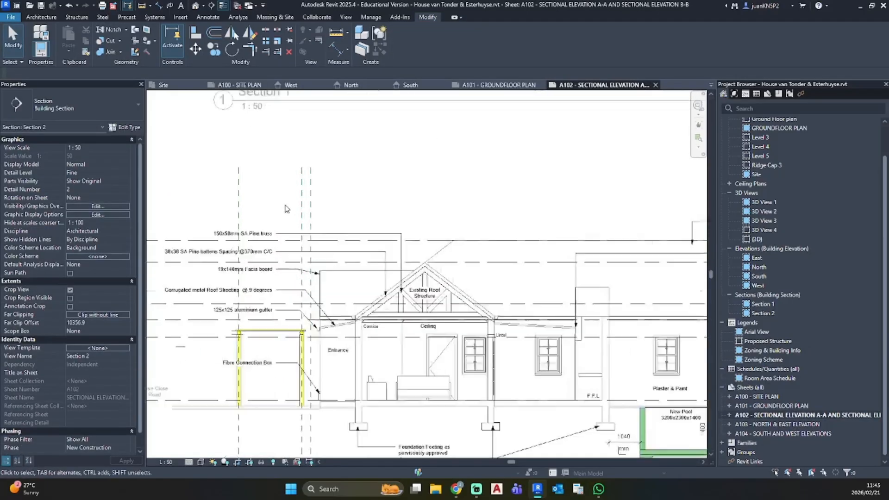
scroll(285, 208, up, 2)
click(312, 187)
right_click(313, 185)
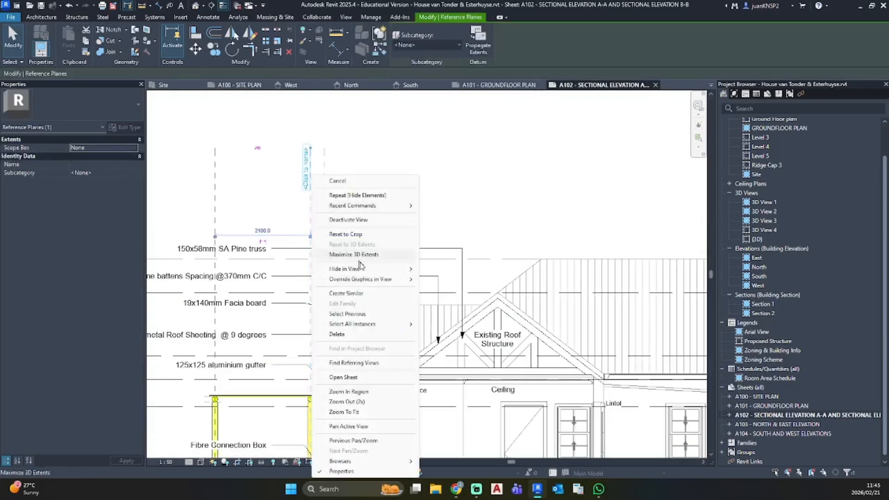
mouse_move(382, 324)
click(435, 324)
right_click(420, 198)
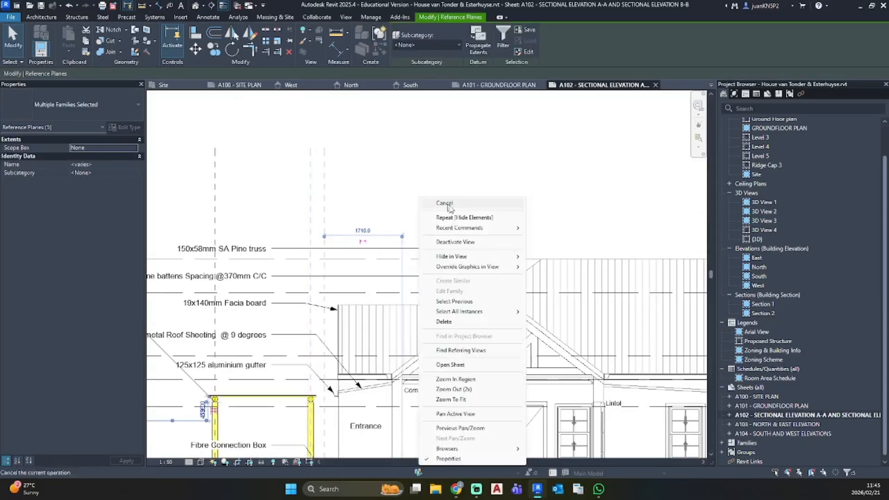
mouse_move(473, 256)
click(552, 257)
scroll(465, 232, down, 4)
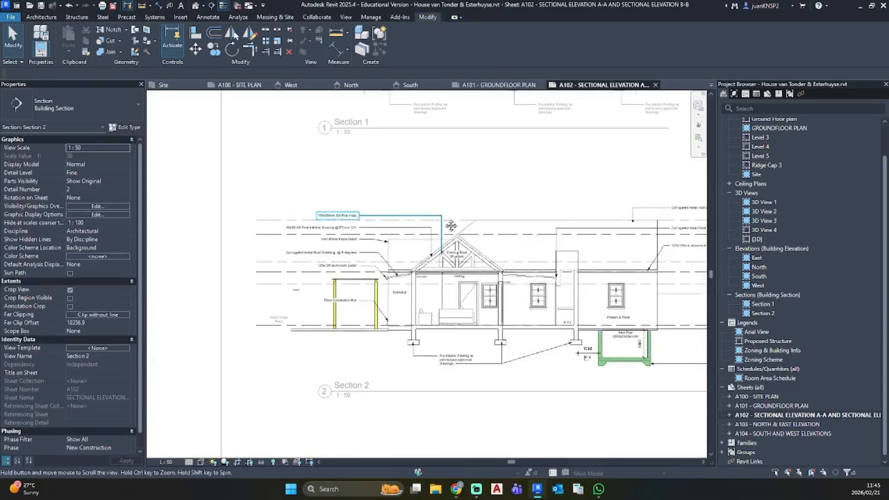
middle_drag(465, 233, 430, 233)
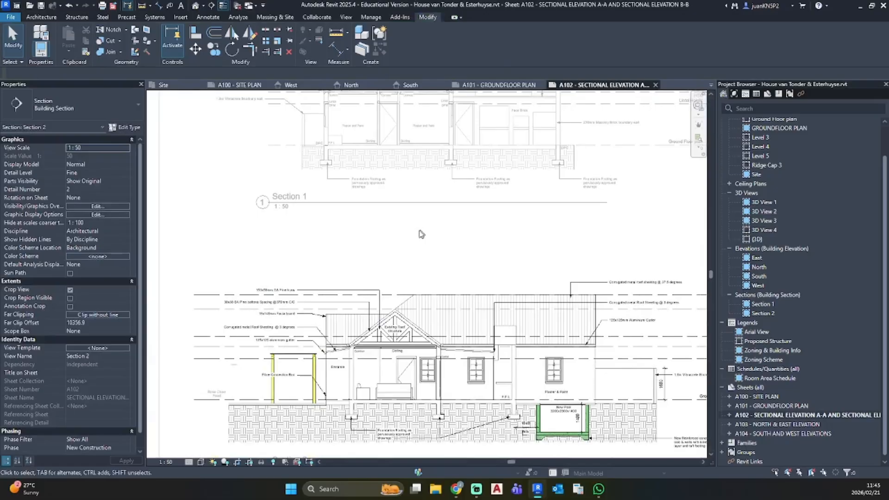
Step: Open the GROUNDFLOOR PLAN floor plan view and set its phase to New Construction
middle_drag(368, 288, 358, 338)
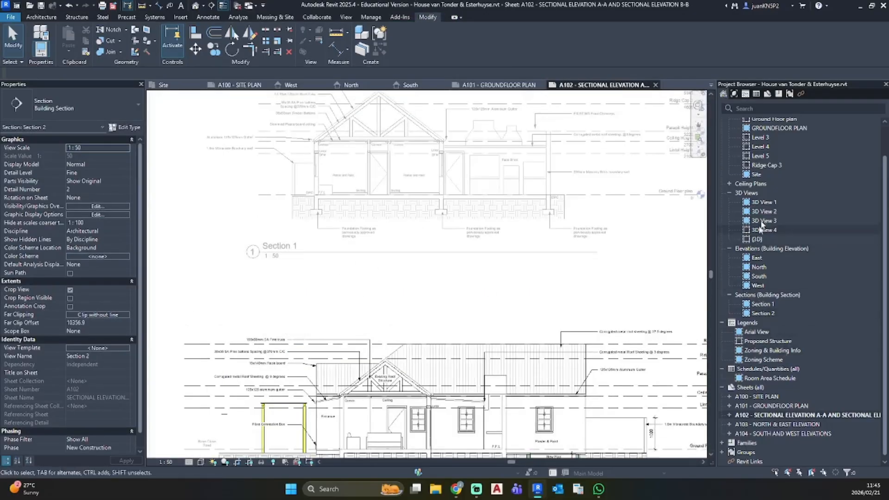
scroll(761, 226, up, 3)
double_click(781, 159)
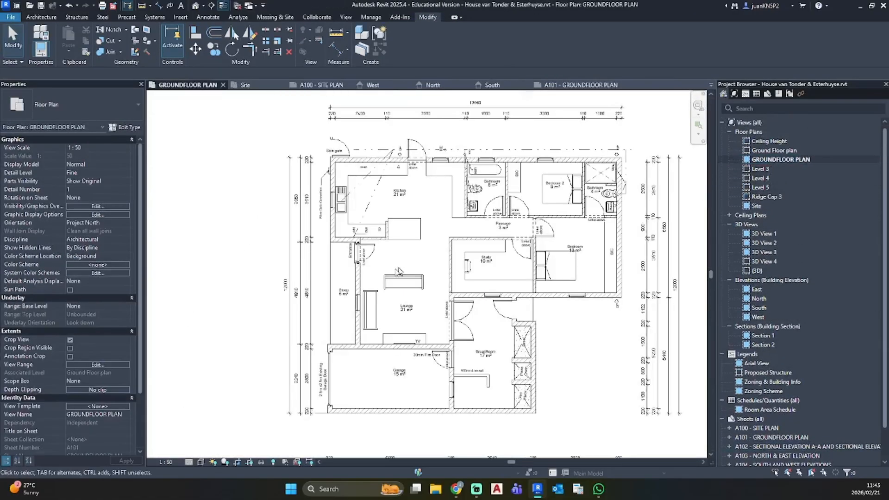
scroll(371, 308, down, 2)
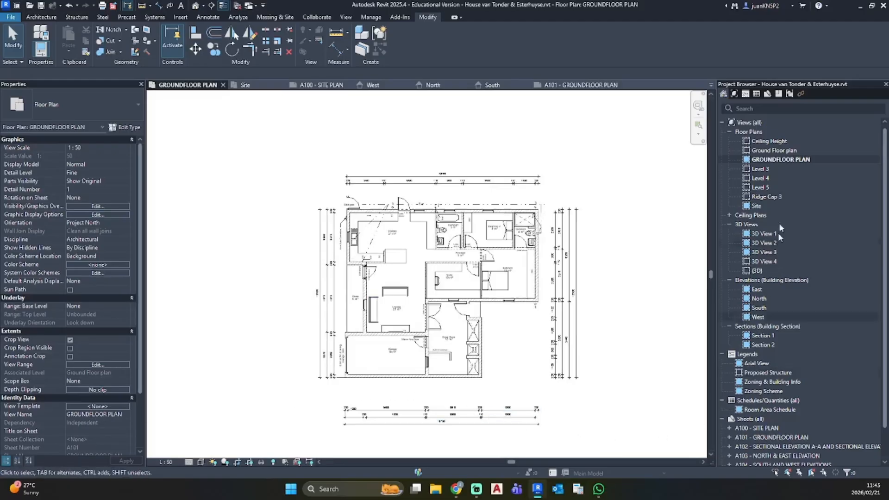
double_click(756, 206)
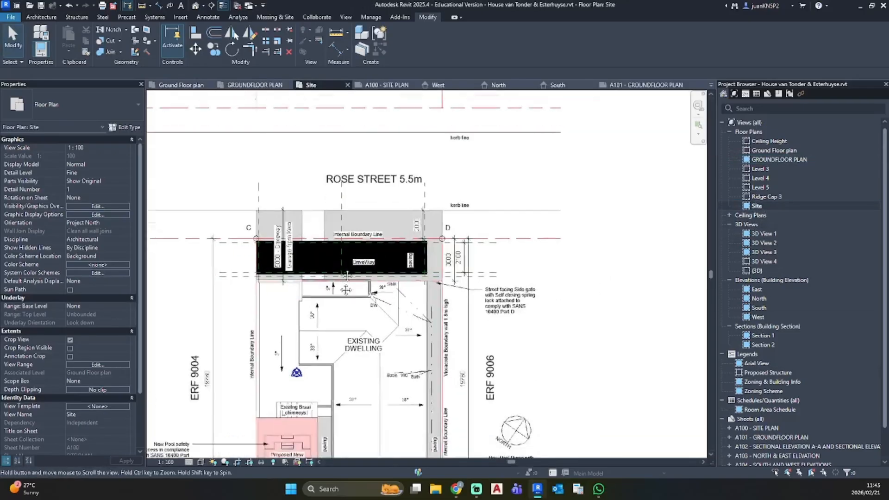
scroll(347, 290, down, 3)
double_click(781, 160)
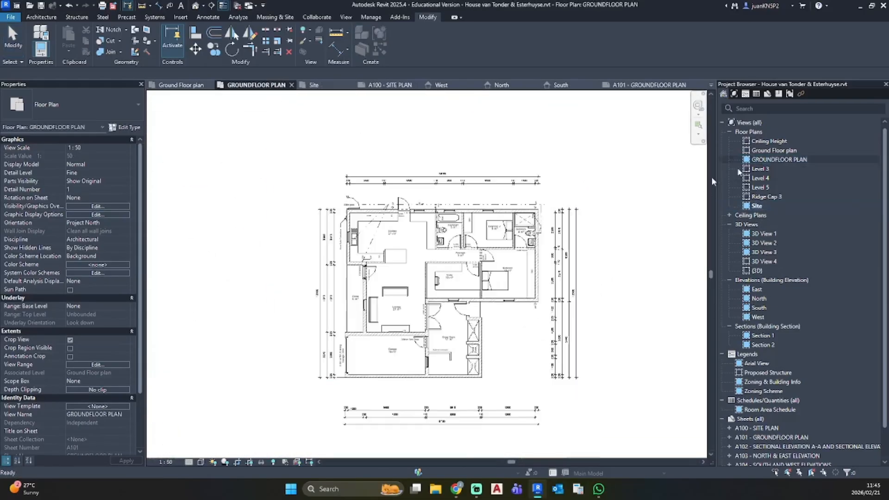
scroll(104, 424, down, 3)
click(126, 439)
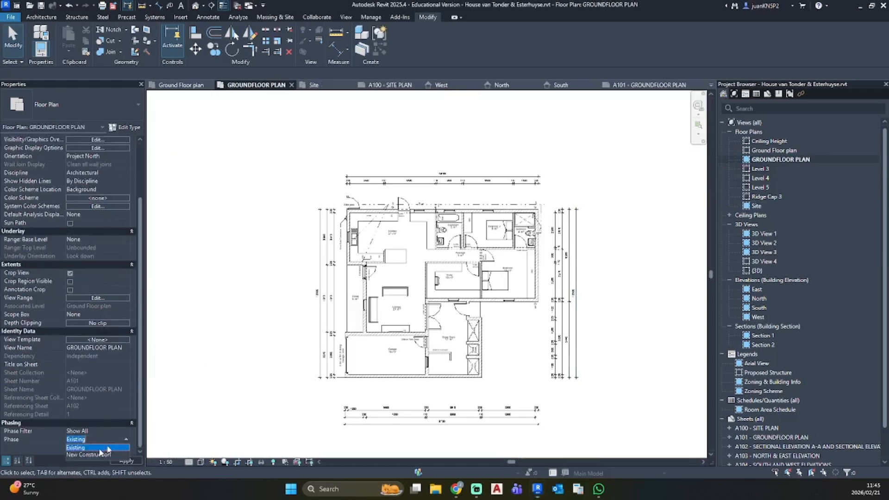
click(88, 454)
Step: Hide the gum latte slats along the house front in the GROUNDFLOOR PLAN view
scroll(382, 295, up, 5)
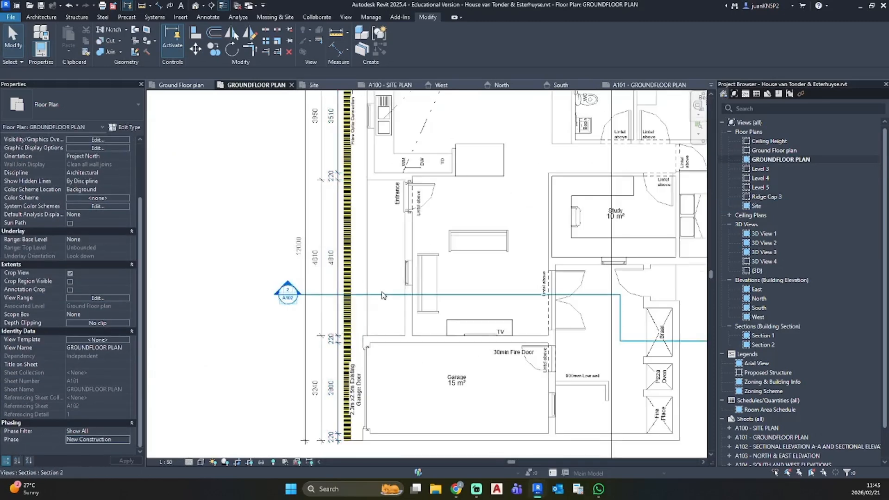
scroll(383, 295, down, 3)
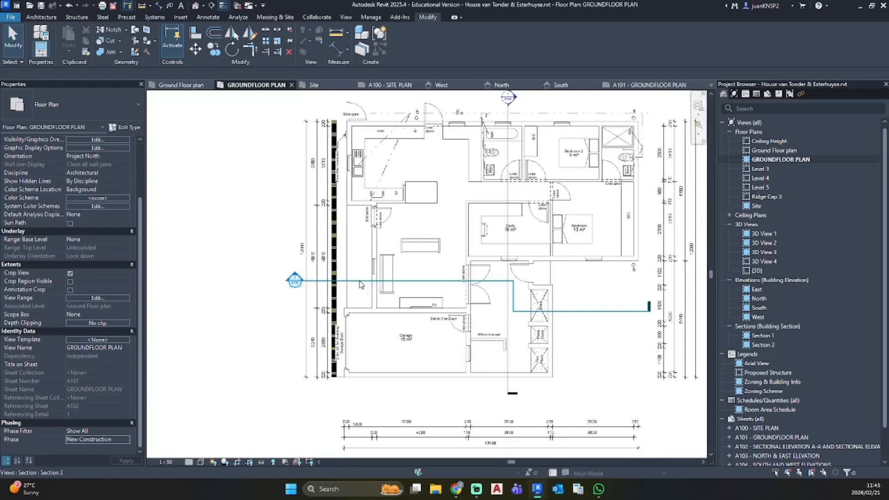
click(360, 281)
scroll(362, 283, up, 4)
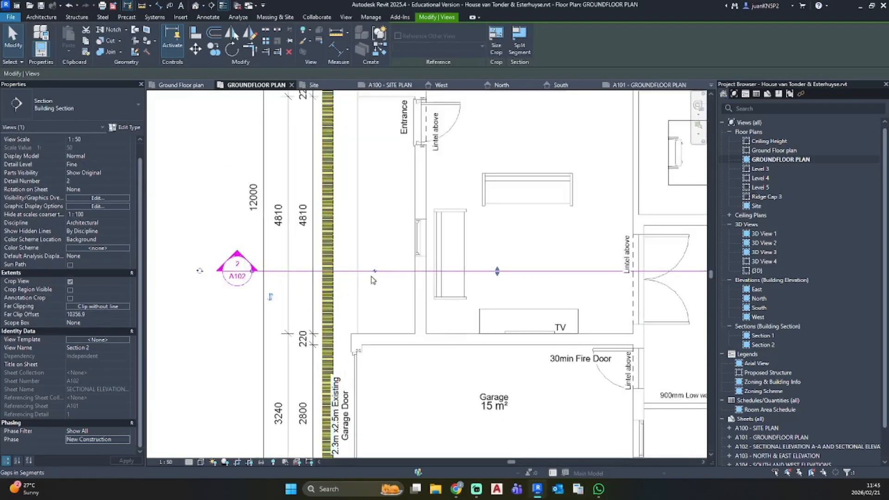
click(334, 237)
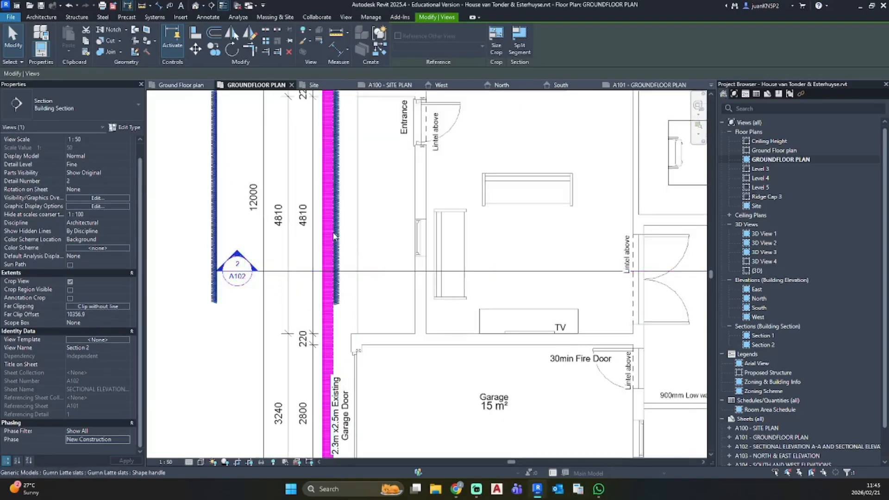
right_click(334, 234)
click(456, 278)
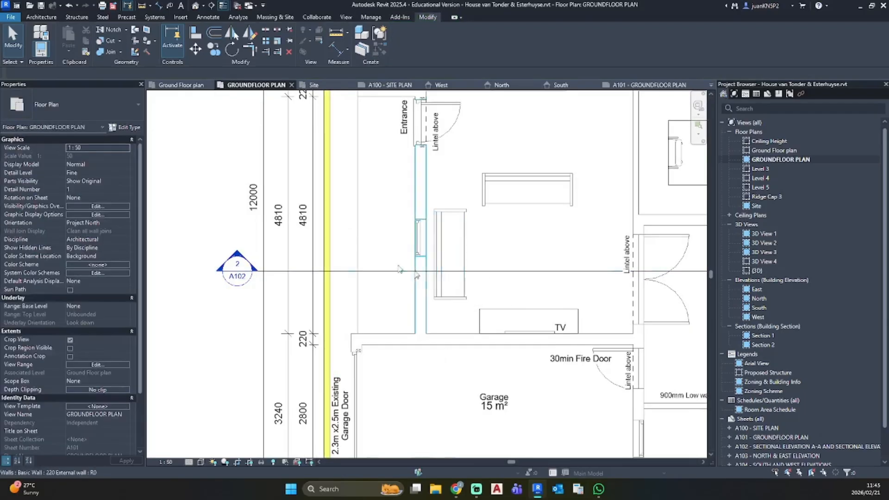
Step: Hide the gumpole beam running along the house front in the GROUNDFLOOR PLAN view
scroll(327, 238, down, 3)
click(328, 242)
scroll(328, 222, up, 3)
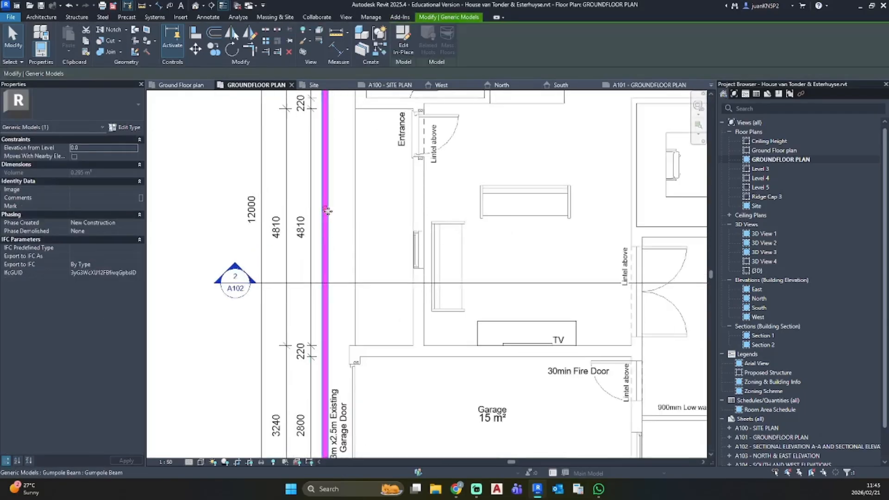
right_click(322, 210)
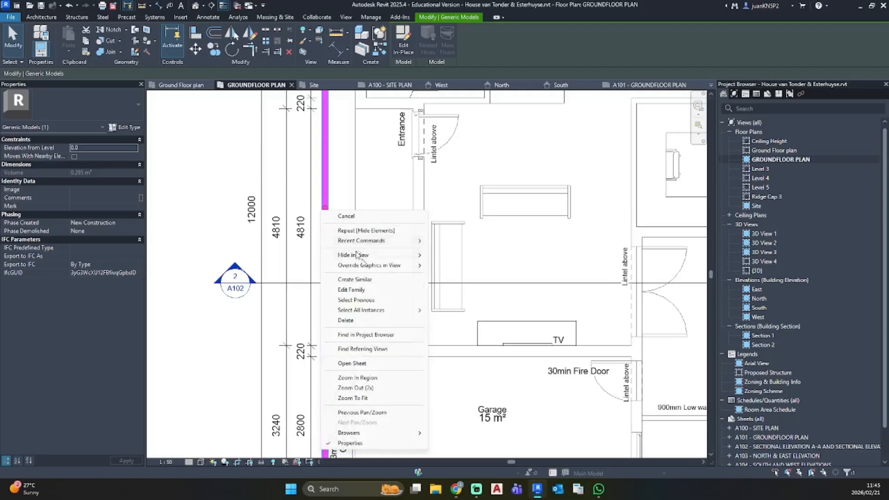
mouse_move(387, 256)
click(467, 254)
Step: Split the Section 2 line between the gumpole row and the entrance wall, and shift its outer segment to cut through the middle gumpole
scroll(371, 218, up, 2)
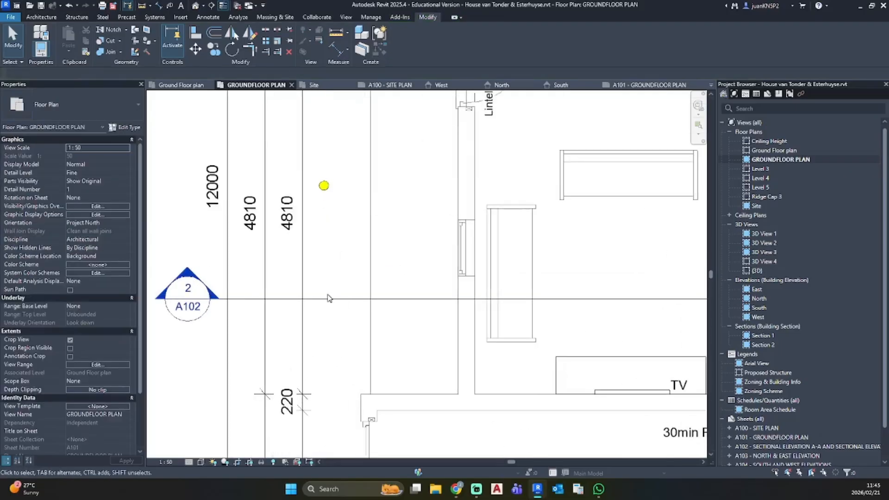
click(360, 297)
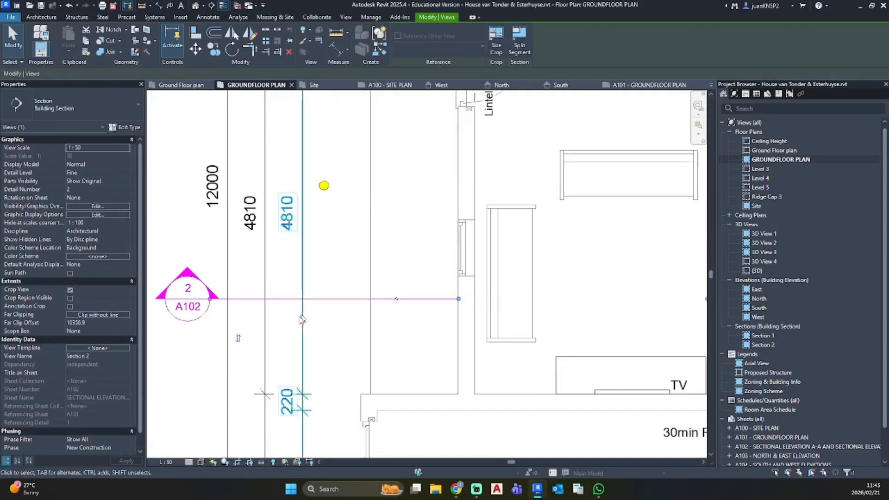
scroll(349, 309, down, 4)
scroll(347, 307, up, 2)
scroll(347, 307, up, 1)
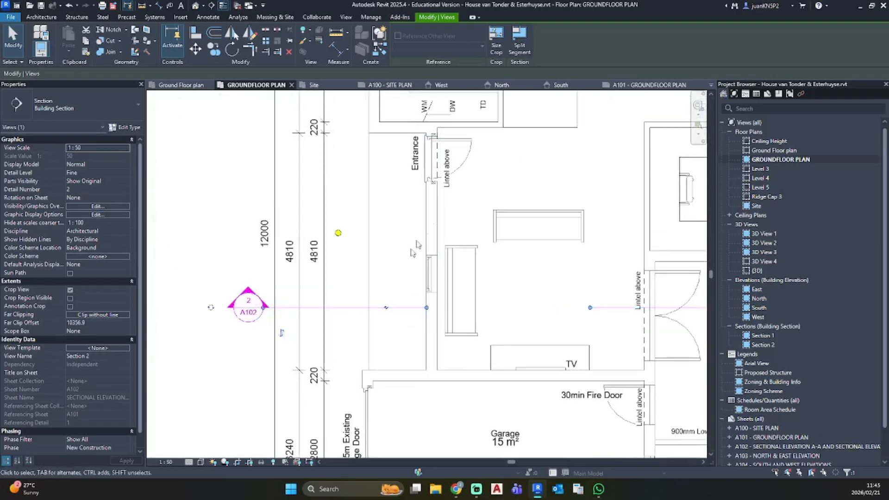
click(509, 55)
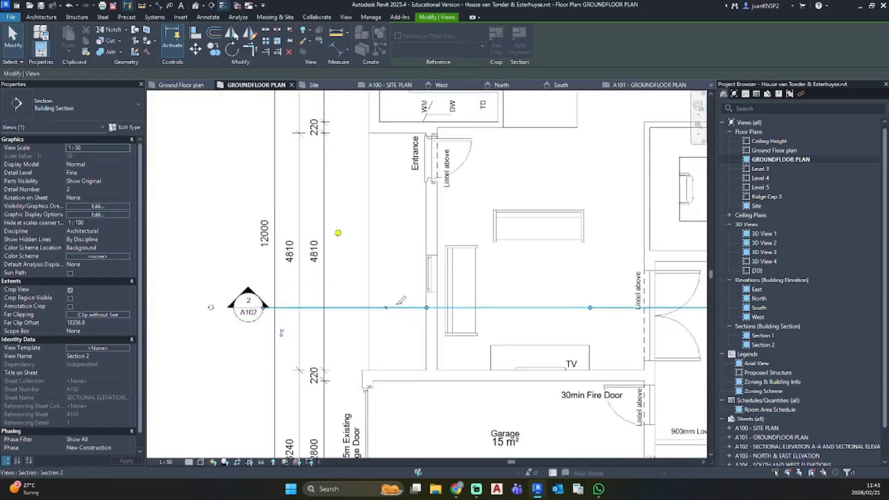
scroll(338, 233, up, 6)
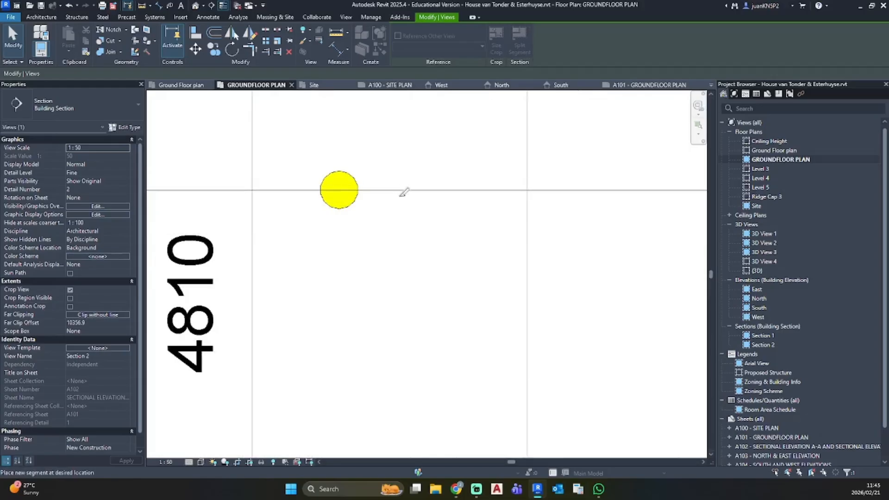
click(400, 196)
scroll(414, 261, down, 4)
key(Escape)
key(Escape)
scroll(574, 332, down, 2)
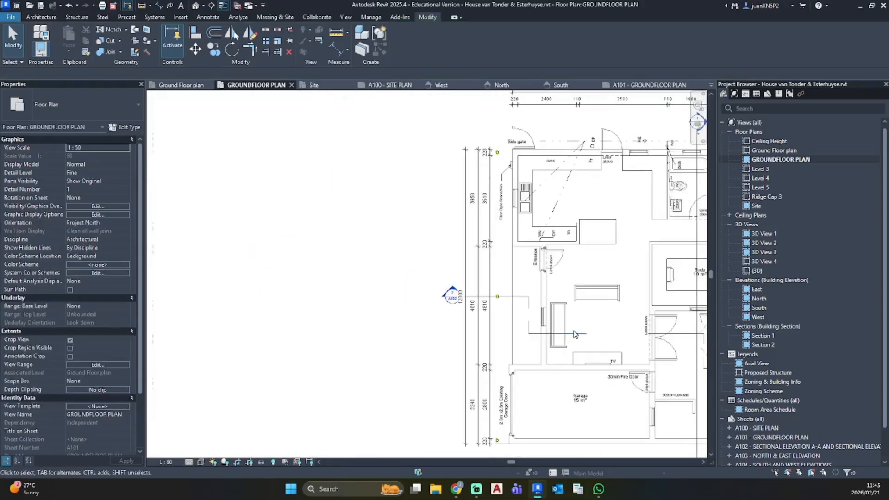
Step: Open sheet A102 and activate its Section 2 viewport at the gumpole structure
middle_drag(574, 334, 373, 255)
scroll(766, 426, down, 1)
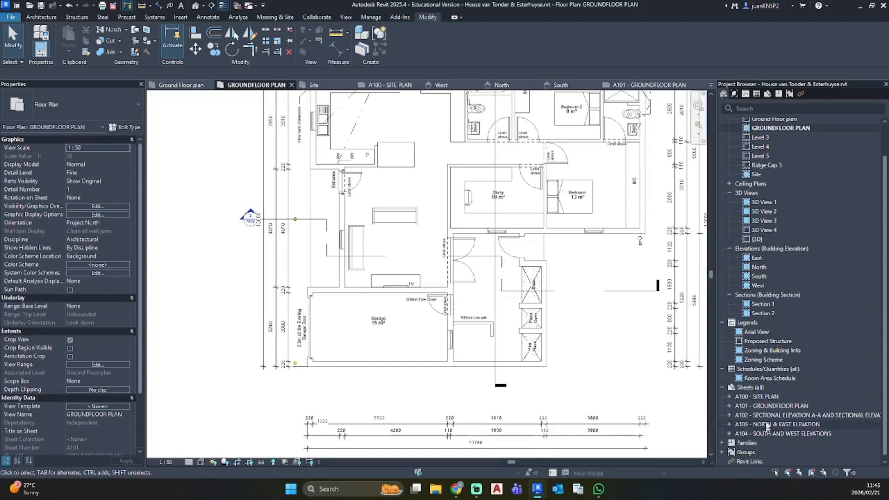
double_click(769, 415)
scroll(318, 373, up, 5)
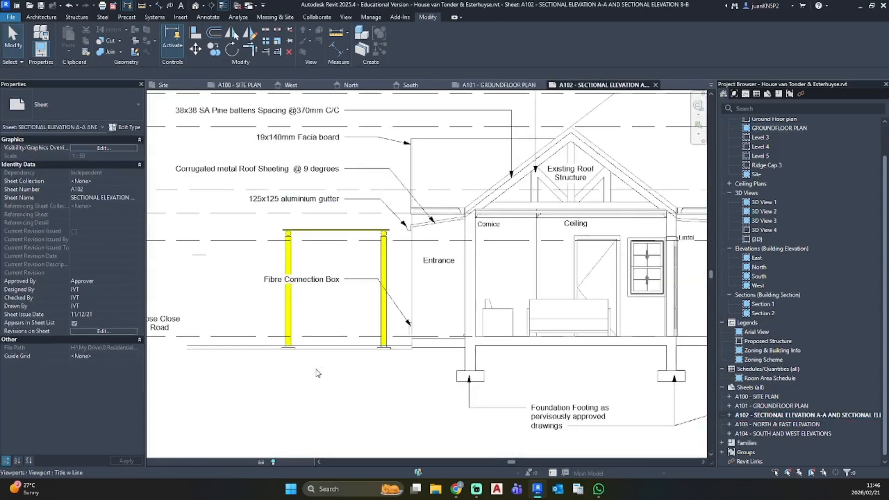
scroll(318, 374, up, 3)
double_click(375, 341)
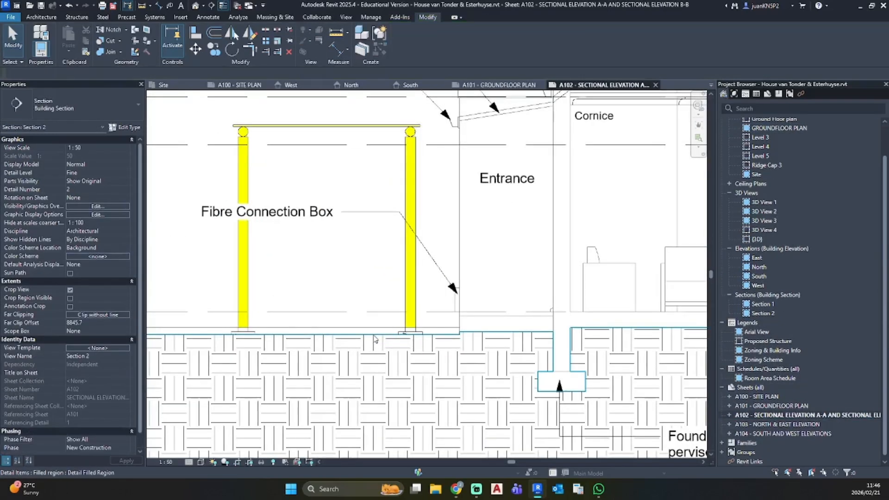
click(376, 340)
scroll(384, 334, up, 3)
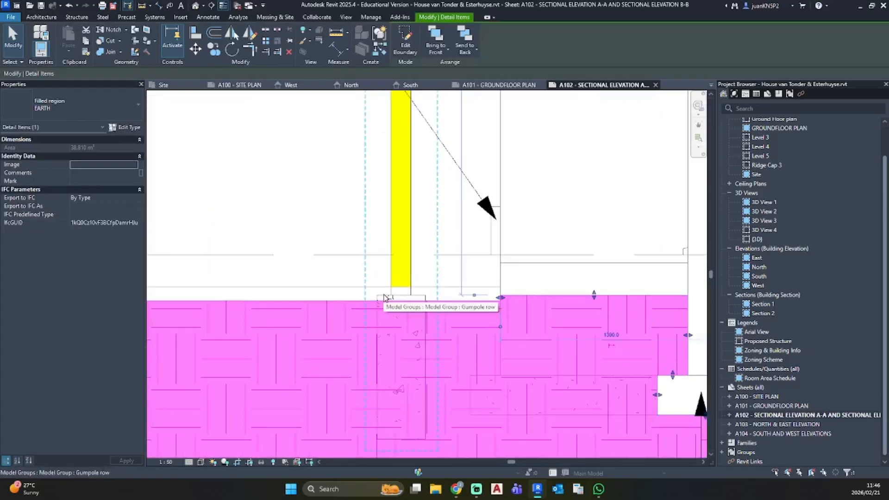
scroll(436, 223, down, 3)
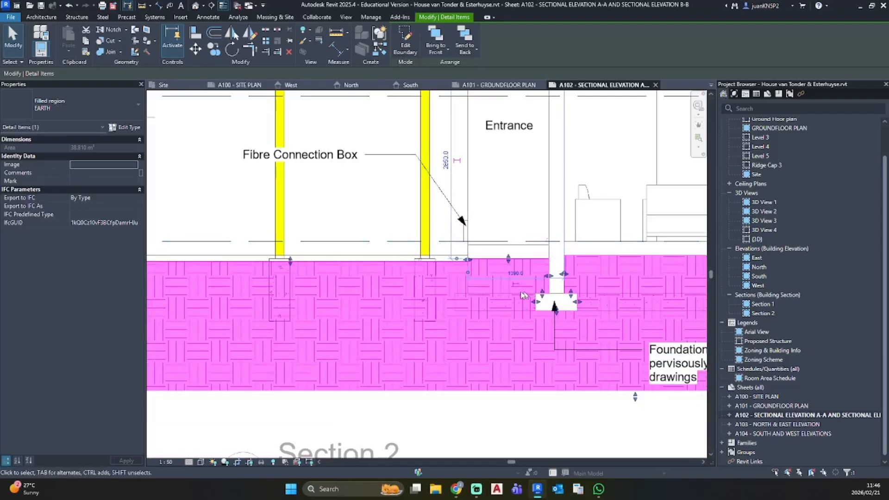
key(Escape)
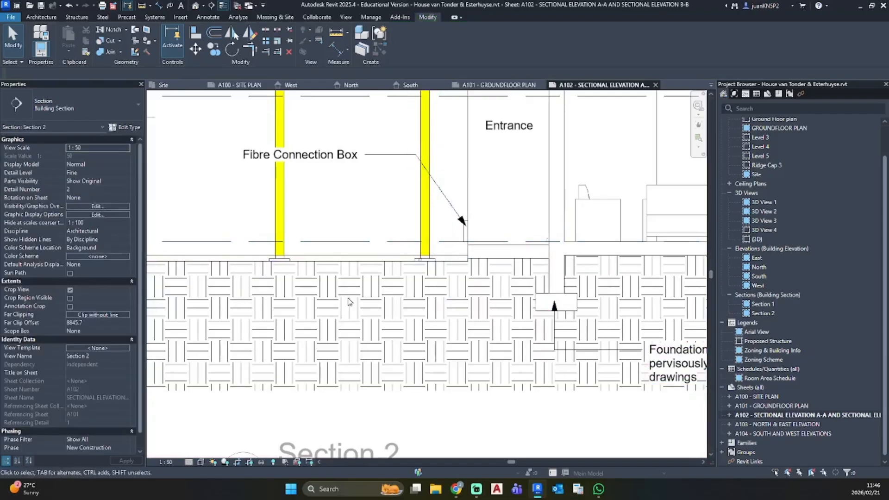
Step: Edit the EARTH filled region's boundary and outline the footing under the gumpole nearest the entrance, 300 mm wide and 865 mm deep
click(344, 270)
scroll(449, 302, down, 3)
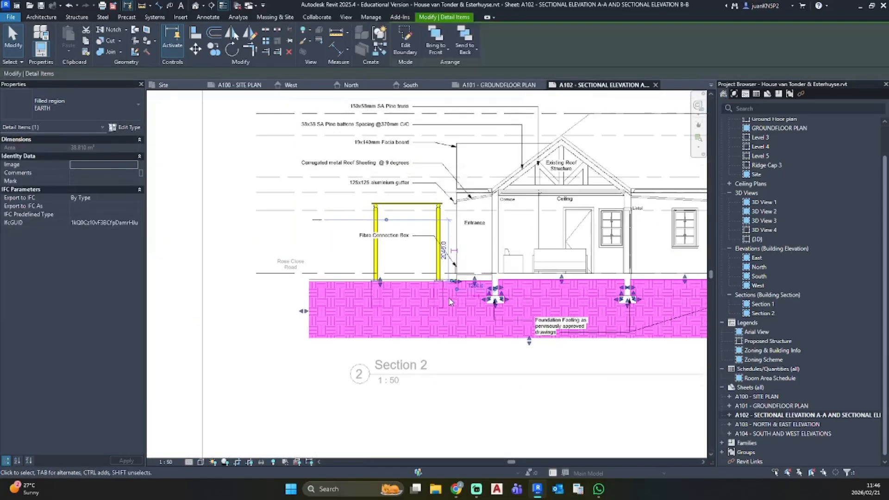
middle_drag(523, 301, 304, 281)
middle_drag(287, 195, 479, 209)
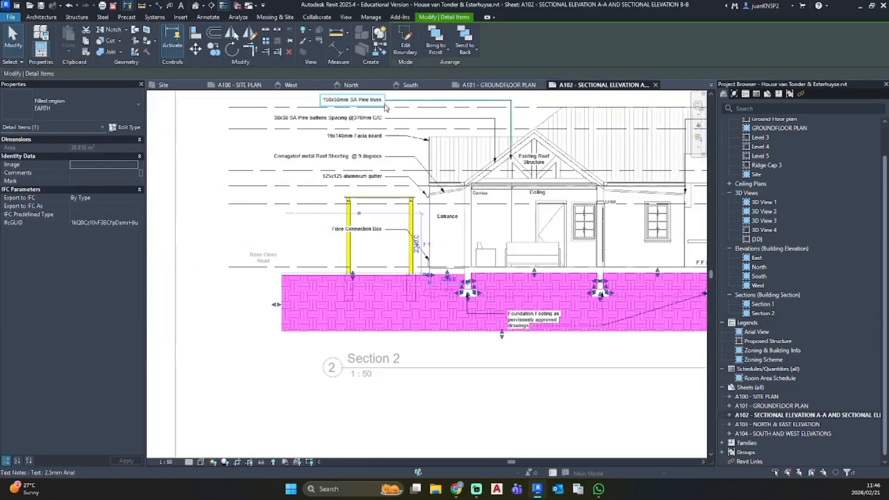
click(415, 47)
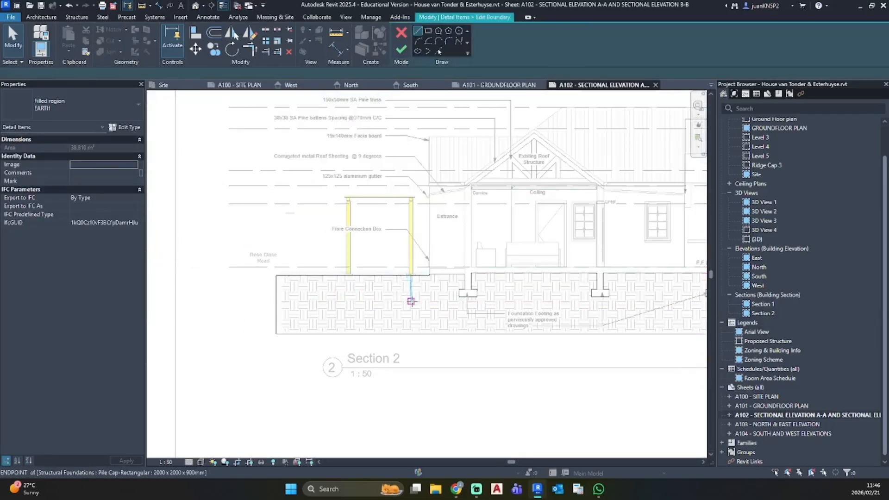
scroll(411, 301, up, 5)
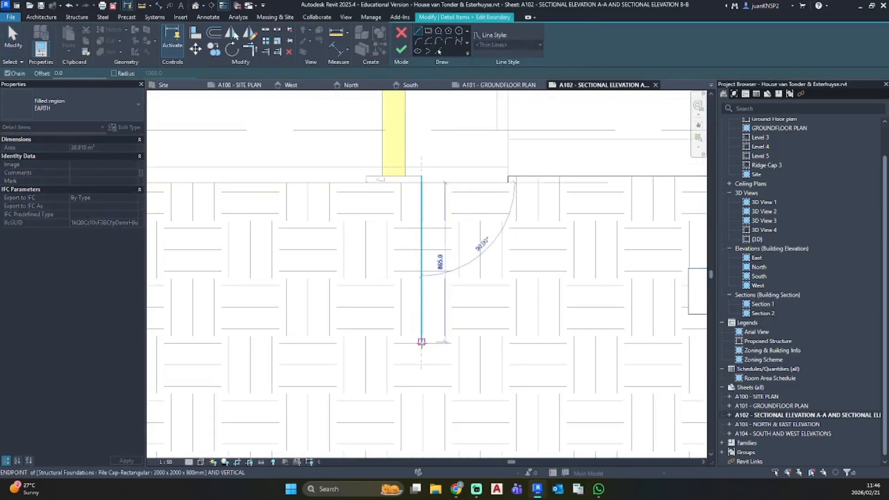
click(422, 342)
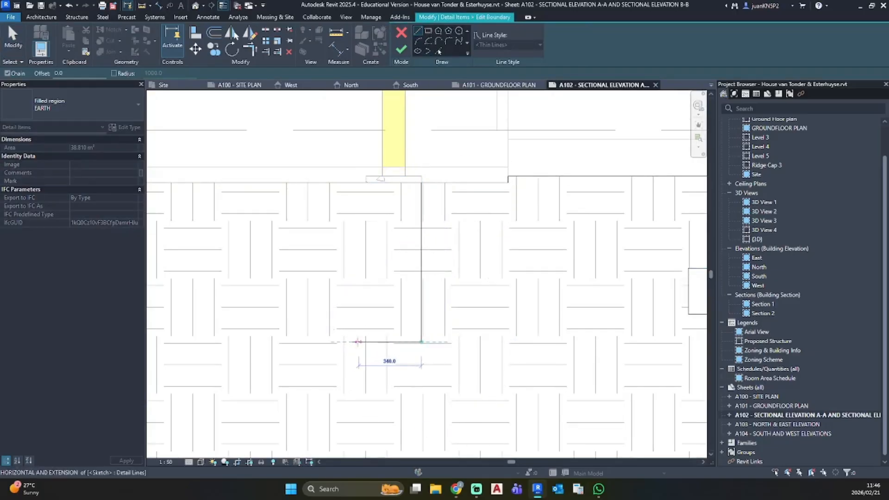
click(366, 342)
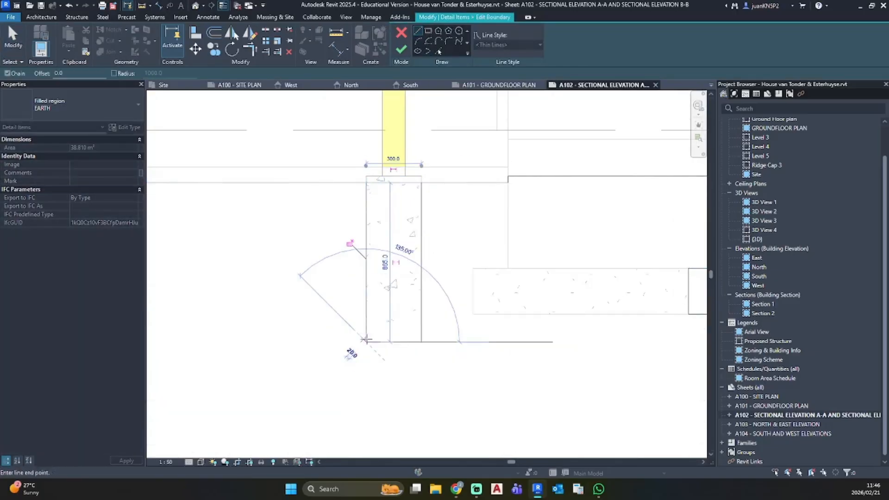
key(Escape)
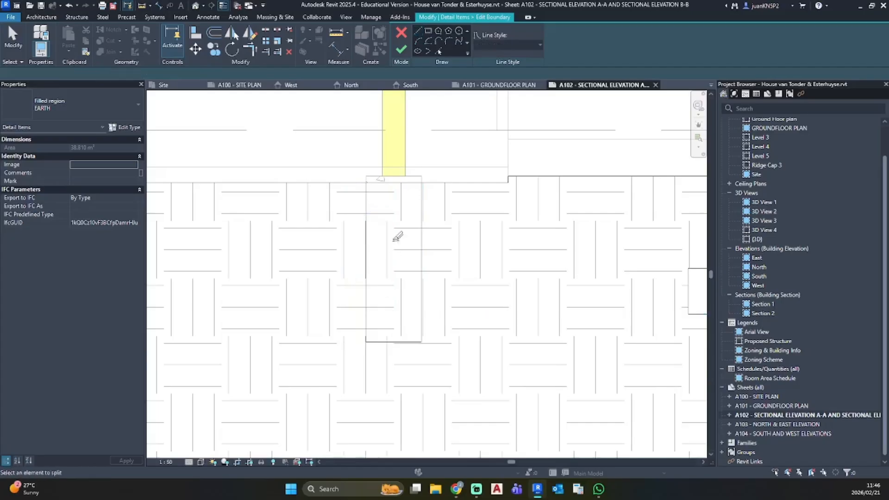
Step: Split the ground line above the footing nearest the entrance and trim it to the footing's side lines
key(s)
key(l)
key(t)
key(r)
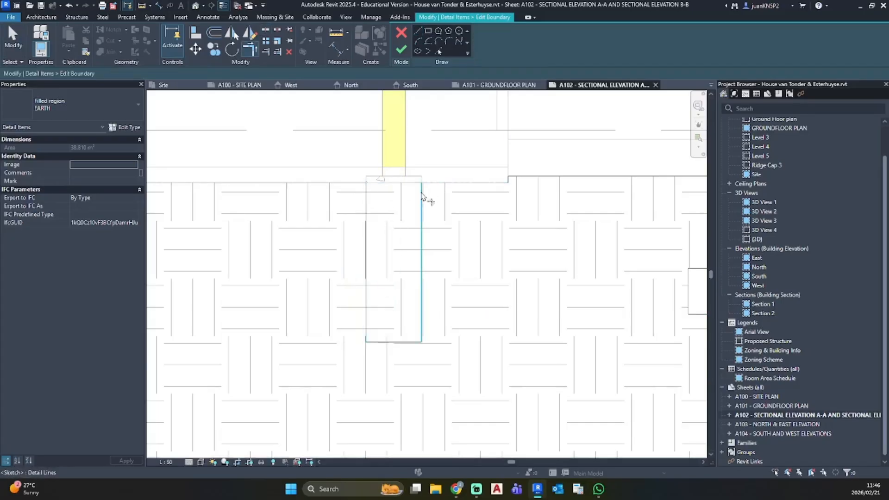
key(Escape)
Step: Outline the footing under the outer gumpole in the EARTH region's boundary, with both sides and the base
scroll(348, 257, down, 3)
middle_drag(351, 260, 591, 285)
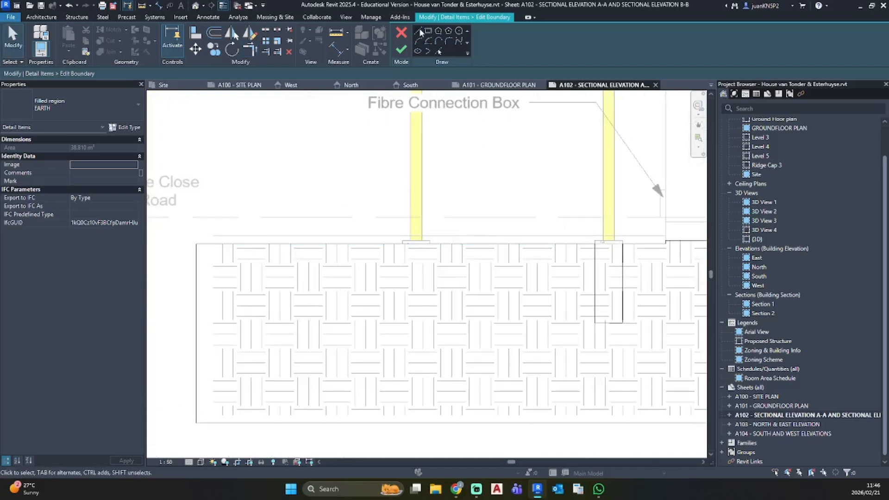
click(421, 32)
scroll(431, 242, up, 3)
click(431, 241)
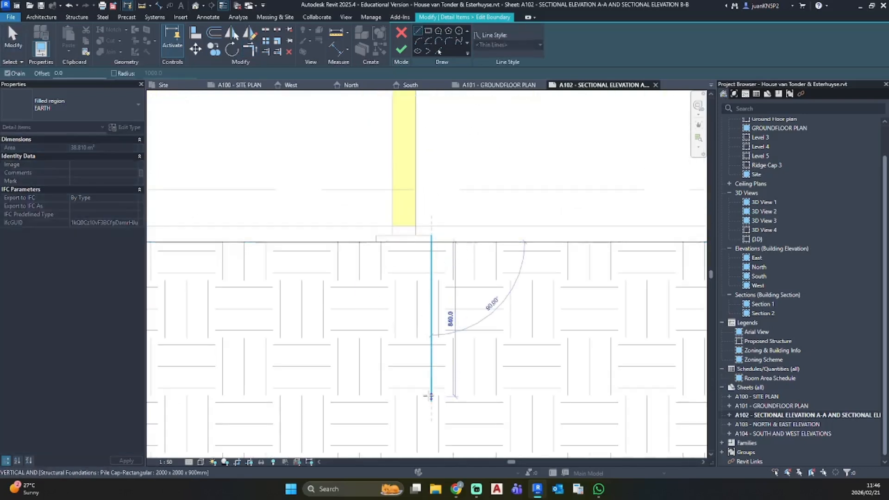
key(Escape)
click(376, 241)
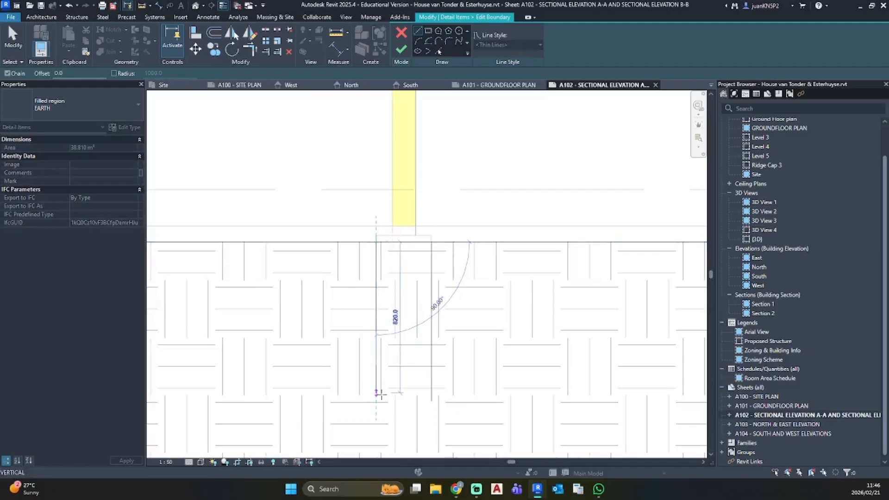
click(376, 400)
click(431, 400)
key(Escape)
key(Escape)
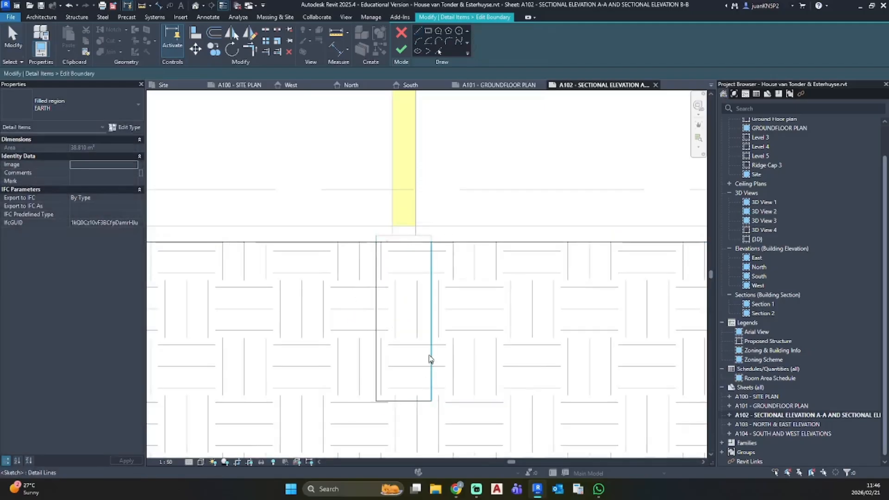
Step: Split the ground line above the outer footing, trim it to the footing's side lines, and finish the EARTH boundary edit
key(s)
key(l)
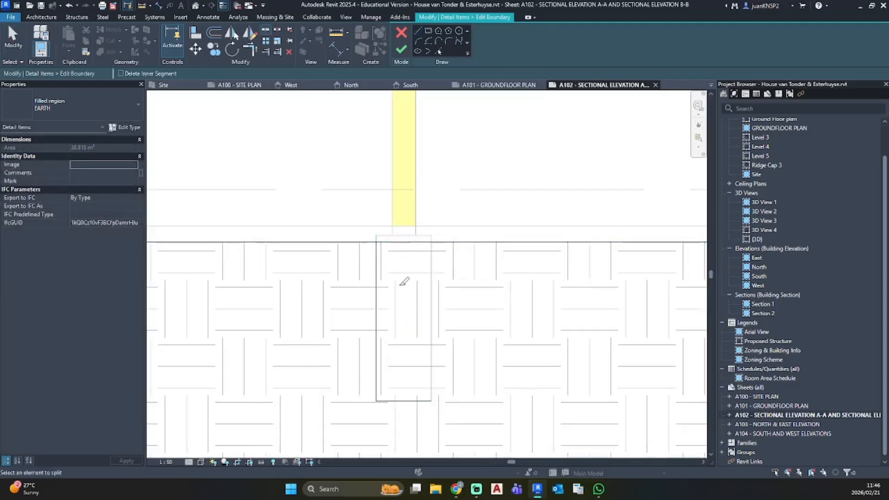
key(t)
key(r)
click(377, 254)
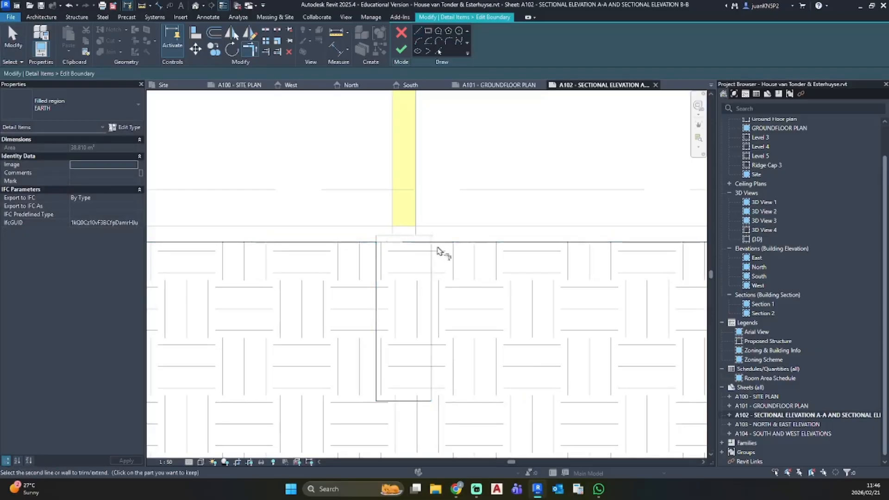
key(Escape)
key(Escape)
click(403, 50)
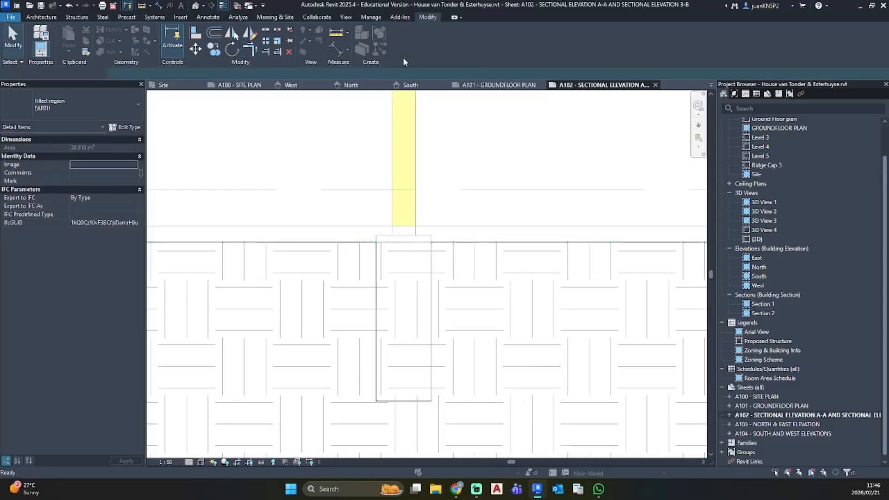
Step: Open the gumpole group nested in the Gumpole row group and duplicate its footing's Concrete - Cast-in-Place Concrete material with assets
click(425, 230)
double_click(425, 239)
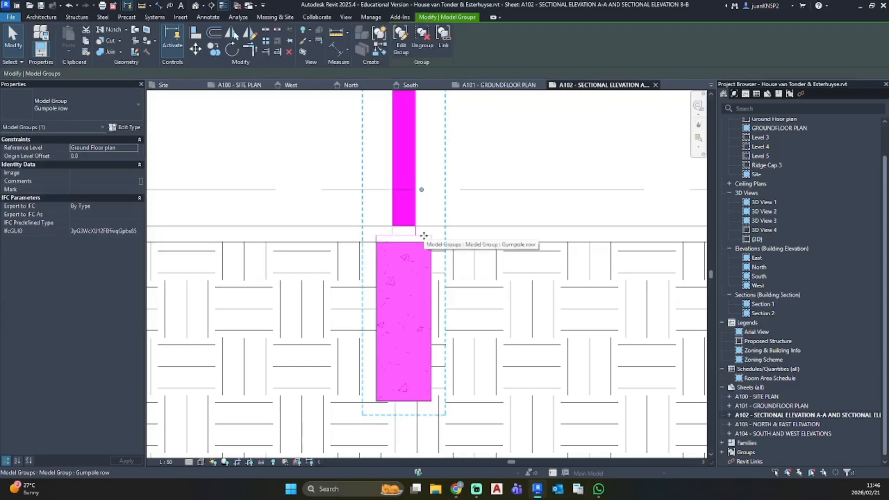
double_click(426, 239)
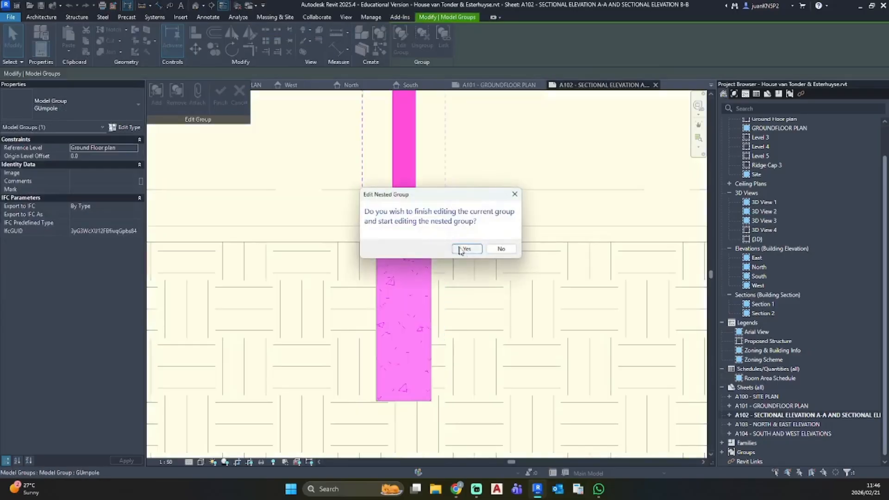
click(466, 249)
click(424, 244)
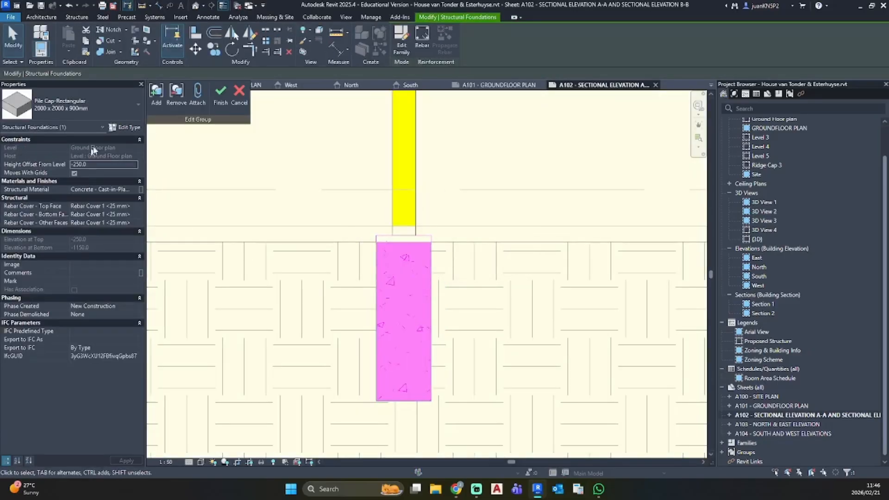
click(133, 190)
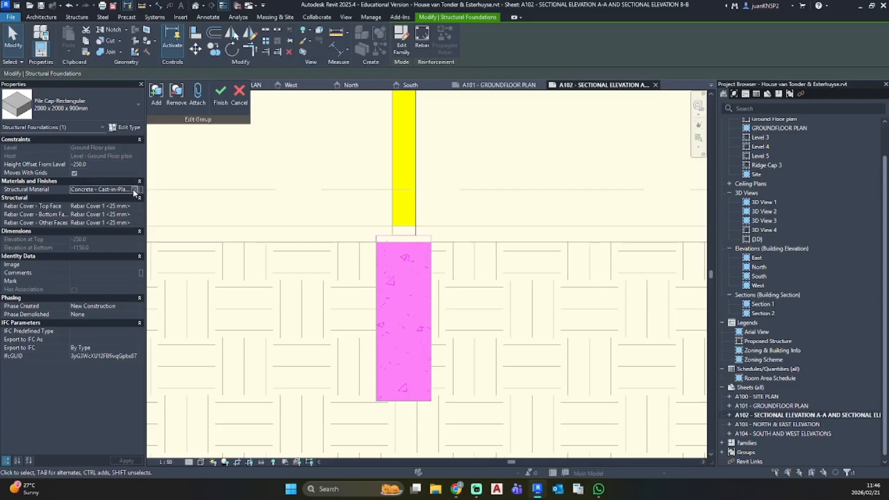
click(135, 190)
right_click(243, 242)
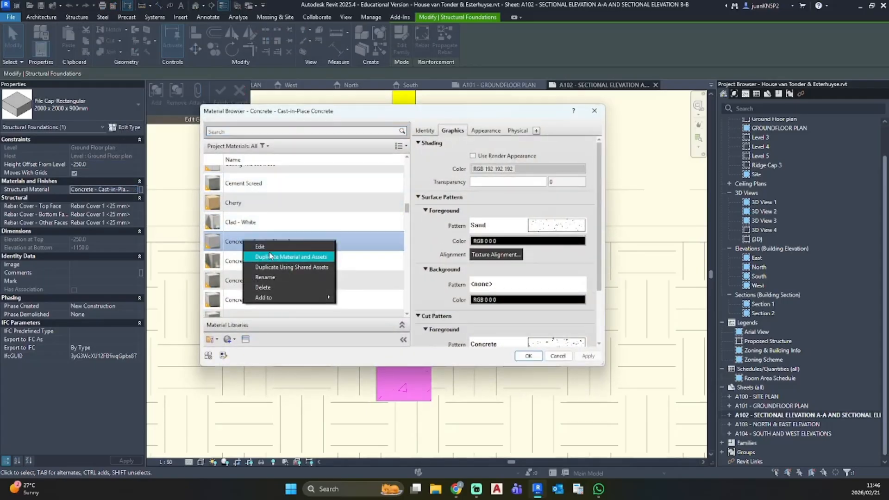
click(270, 256)
click(541, 227)
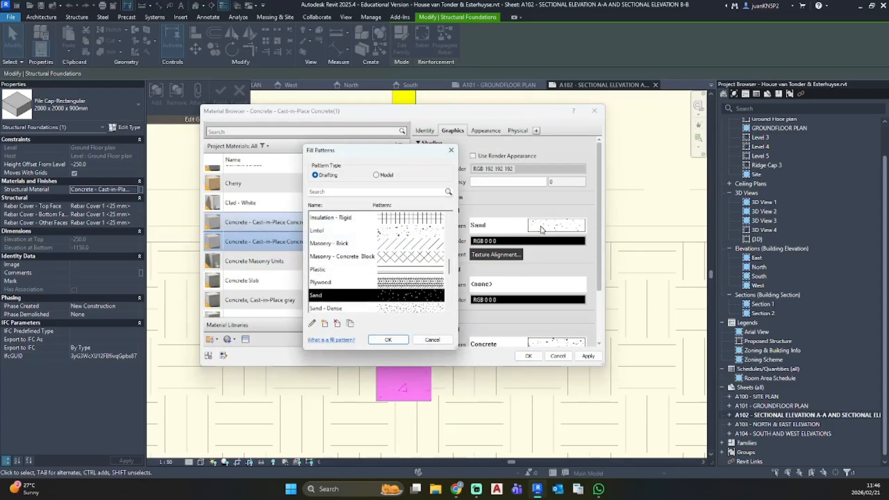
click(432, 339)
scroll(503, 286, down, 3)
click(554, 271)
click(432, 340)
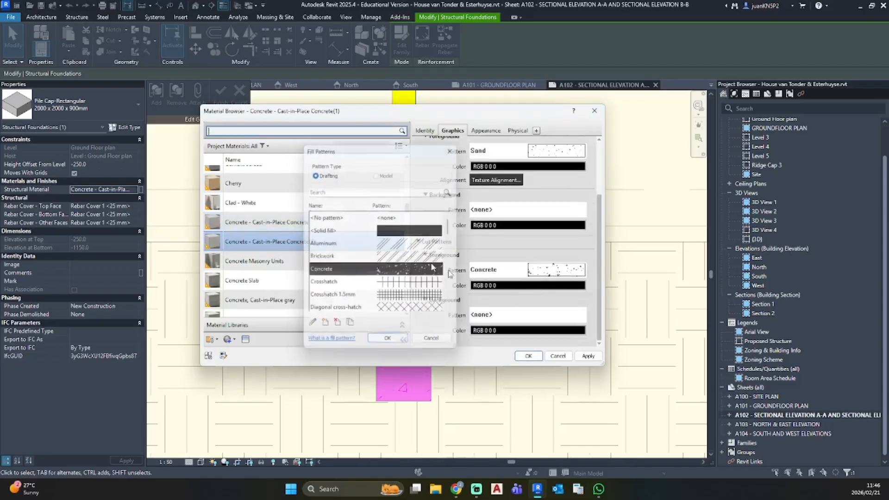
Step: Give the duplicated concrete's cut pattern a solid fill background in RGB 0 255 128, apply it to the footing, and finish the group edit
click(515, 314)
click(359, 231)
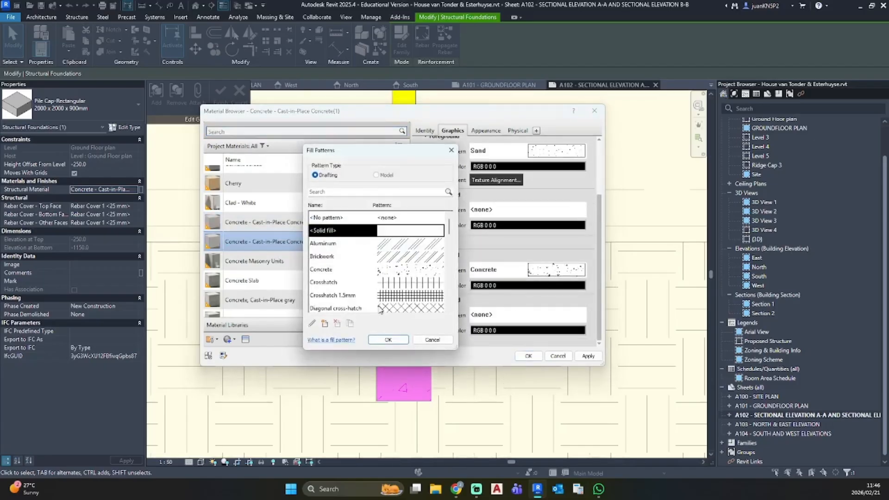
click(389, 339)
click(528, 330)
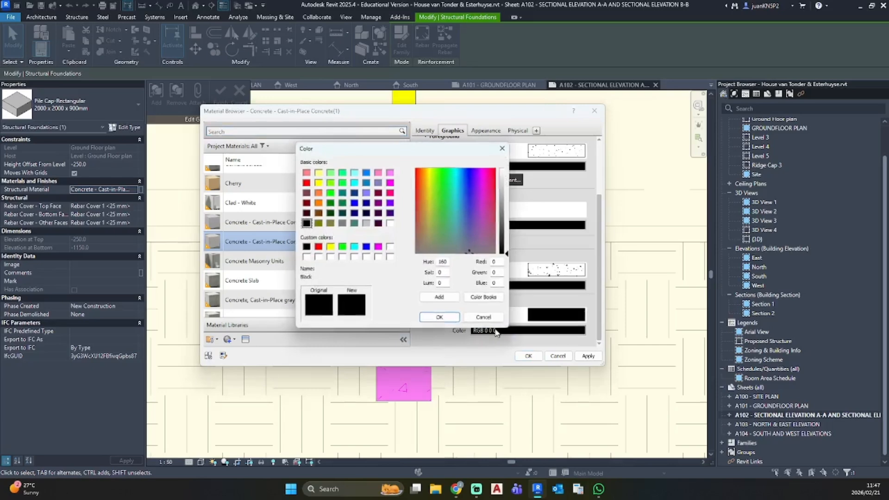
click(342, 173)
click(437, 317)
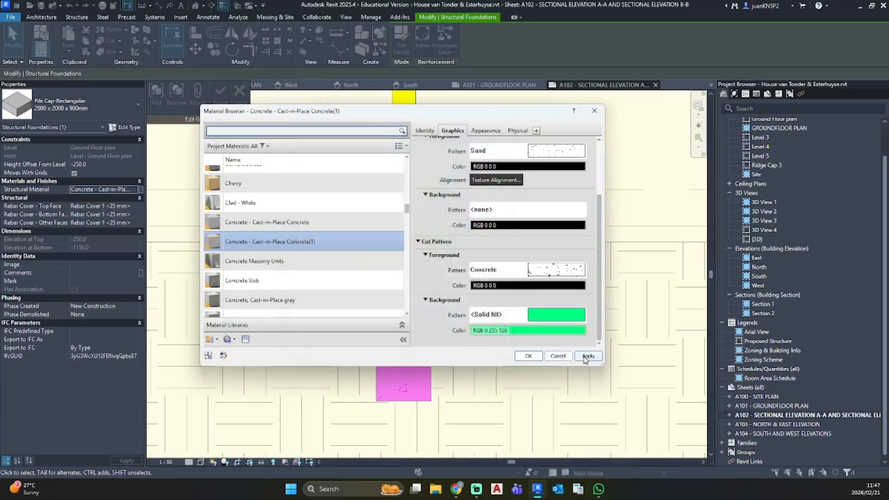
click(529, 356)
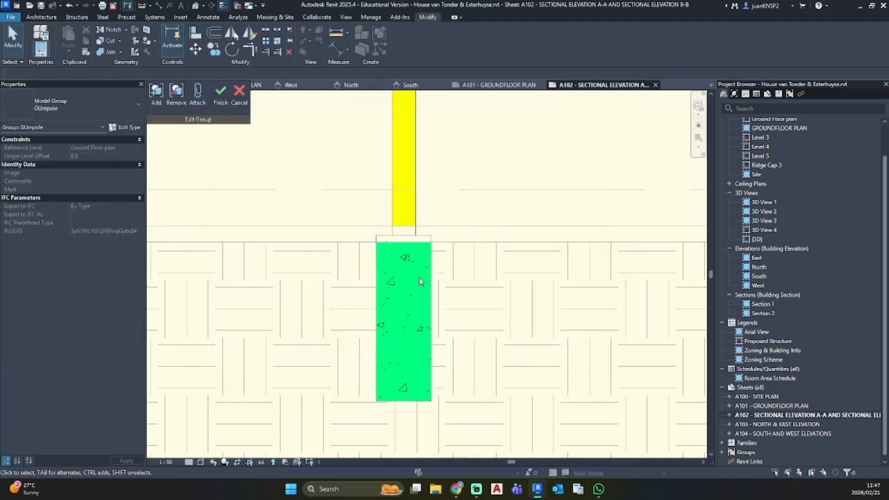
scroll(419, 277, up, 2)
click(428, 237)
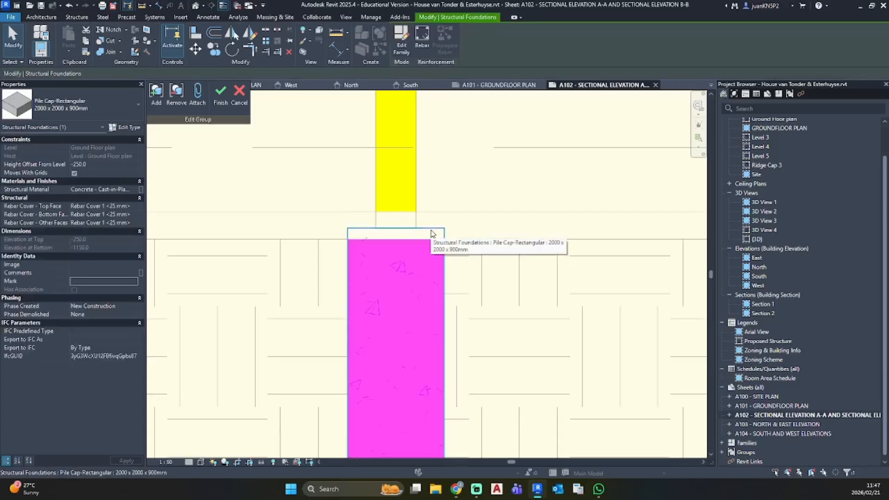
scroll(432, 233, down, 2)
click(402, 313)
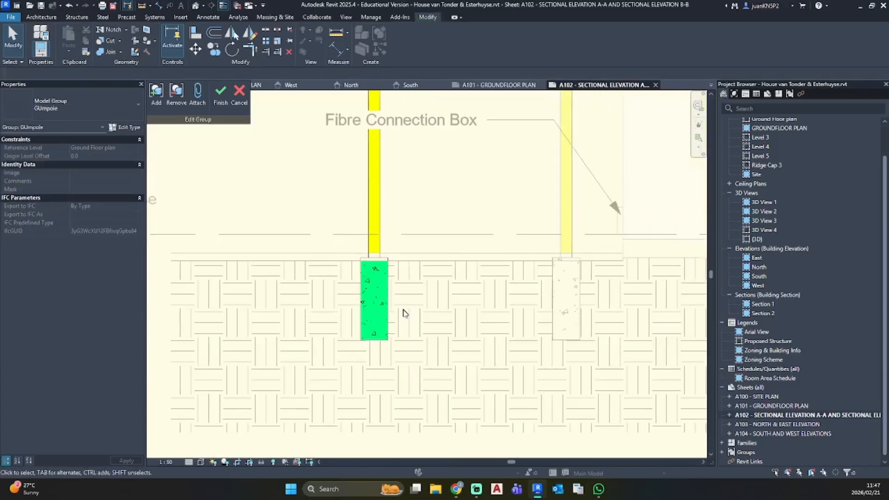
click(226, 91)
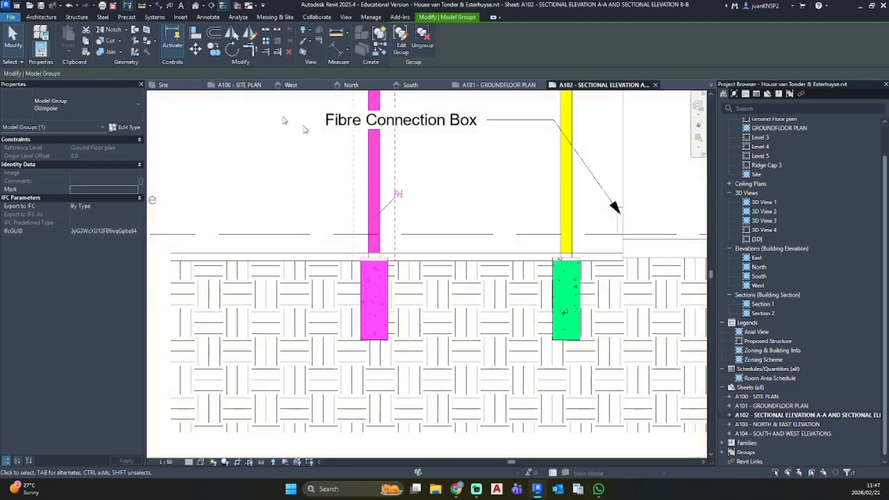
Step: Reopen the nested gumpole group for editing and select the outer gumpole's footing
click(262, 201)
scroll(403, 283, up, 5)
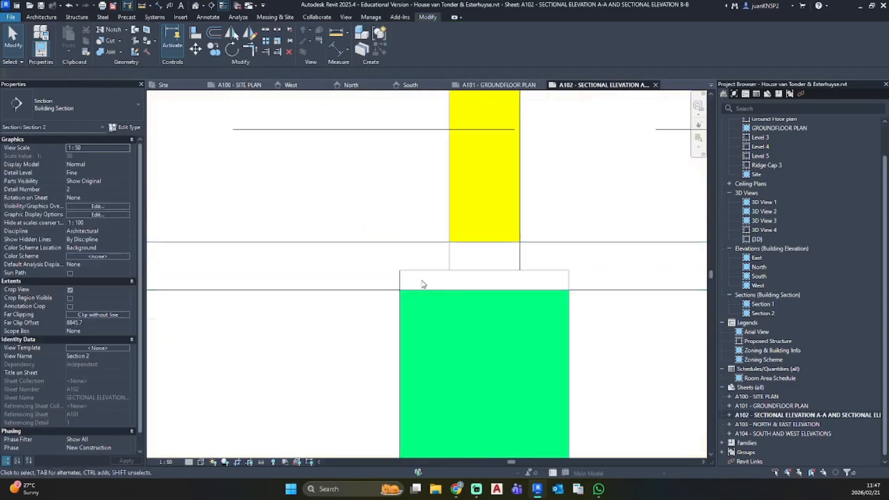
click(413, 275)
double_click(413, 274)
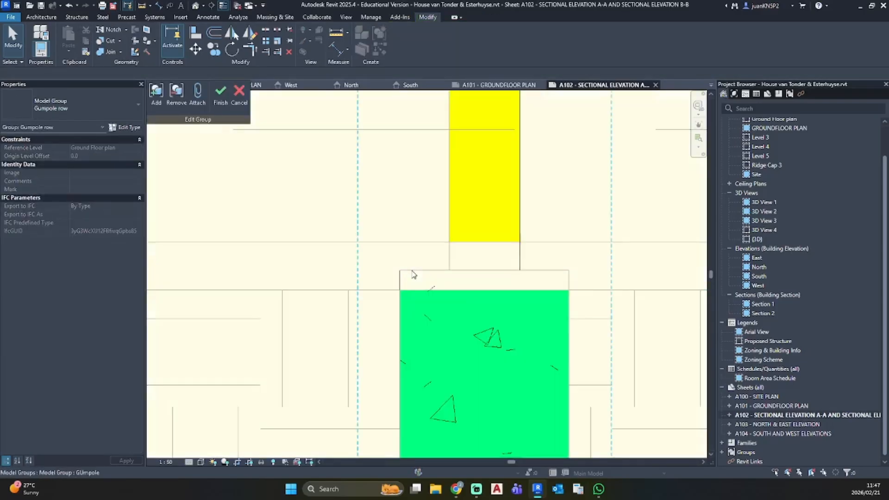
double_click(414, 274)
click(465, 249)
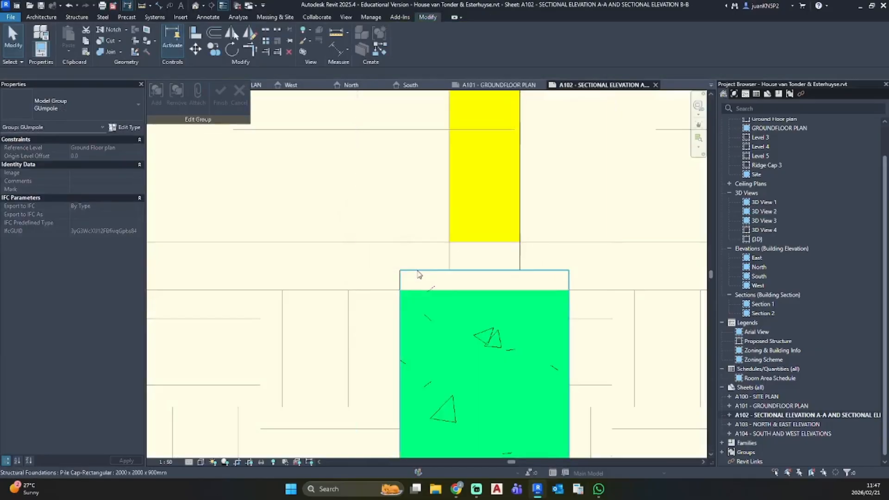
click(418, 275)
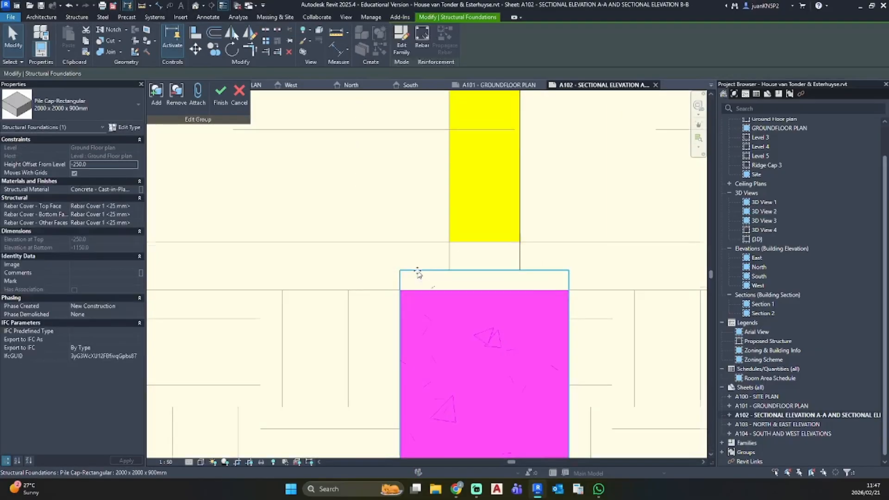
scroll(419, 282, down, 3)
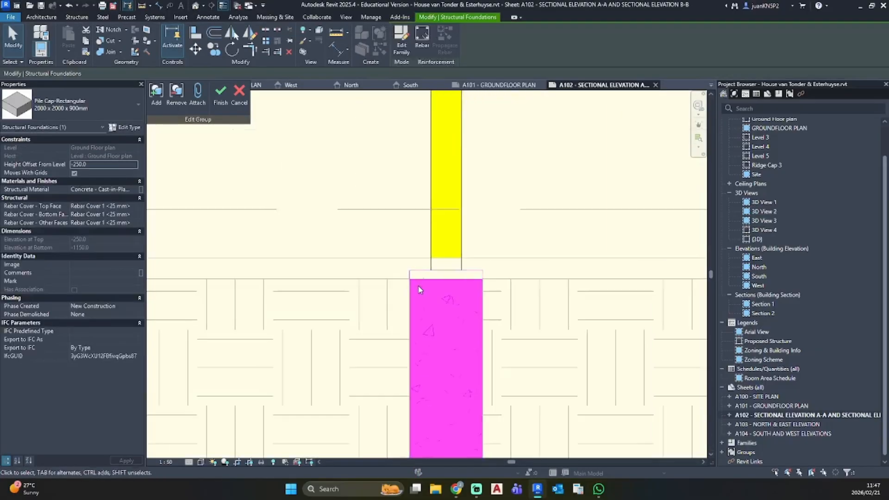
Step: Set the surface foreground pattern of the footing's material, Concrete - Cast-in-Place Concrete(1), to Concrete
click(116, 189)
click(133, 189)
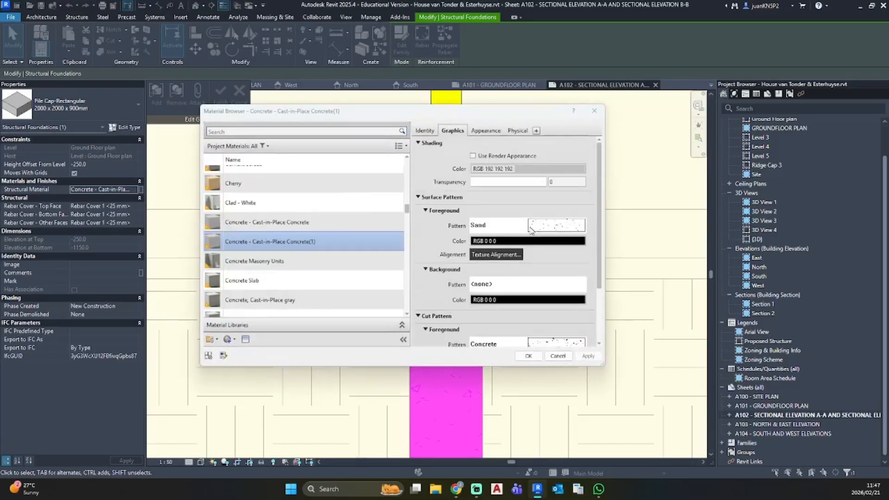
click(531, 226)
scroll(357, 235, up, 4)
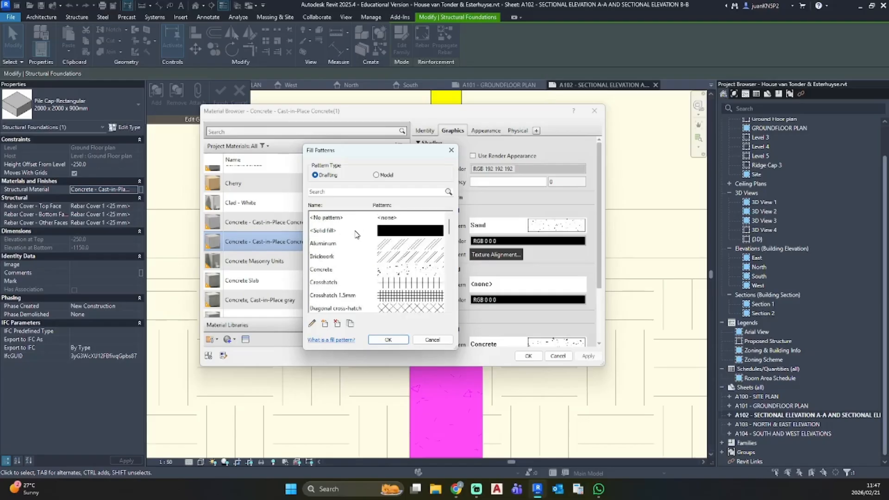
click(355, 274)
click(388, 340)
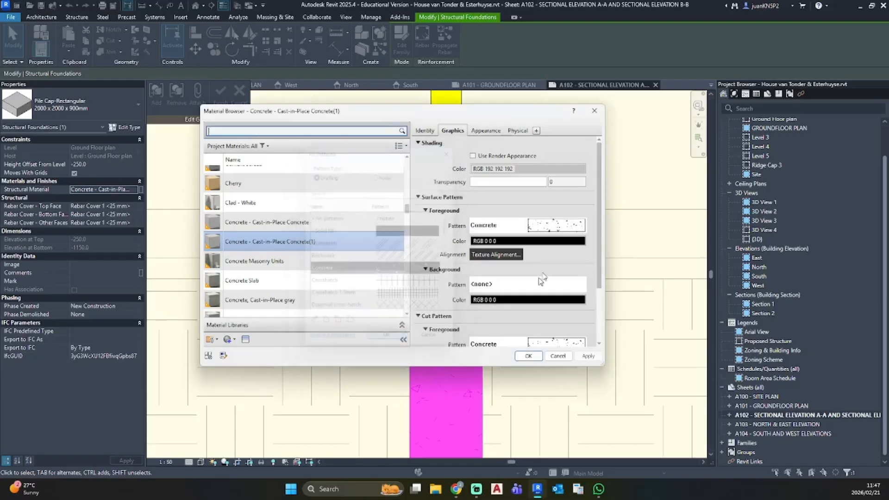
Step: Give the footing material's surface pattern a solid fill background in RGB 0 255 128 and finish editing the gumpole group
click(528, 284)
click(364, 233)
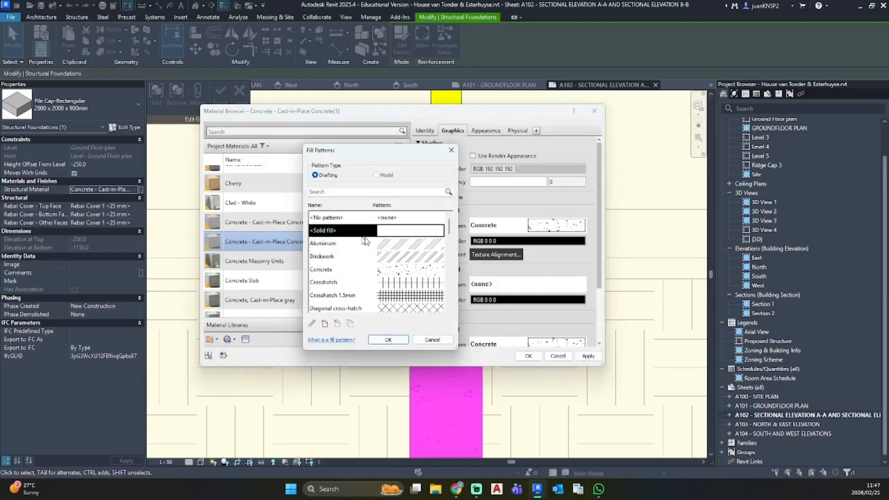
click(389, 340)
click(537, 300)
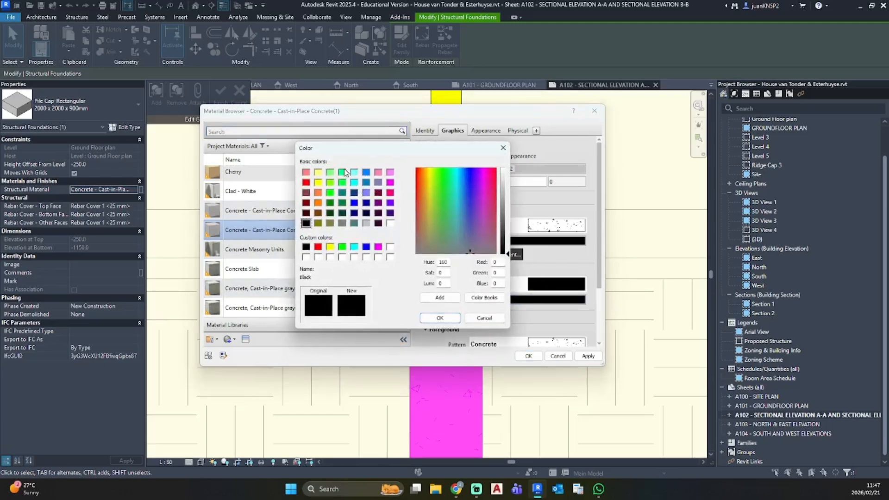
click(343, 173)
click(440, 319)
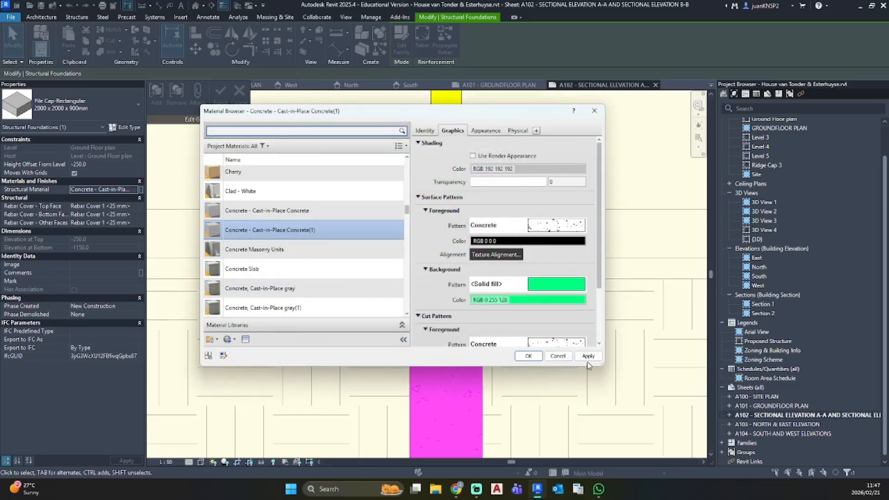
click(533, 357)
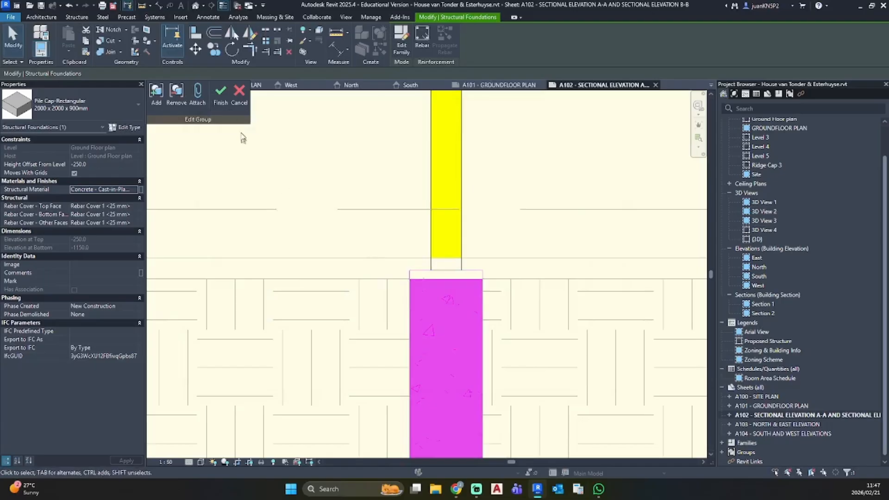
click(220, 95)
scroll(250, 176, down, 5)
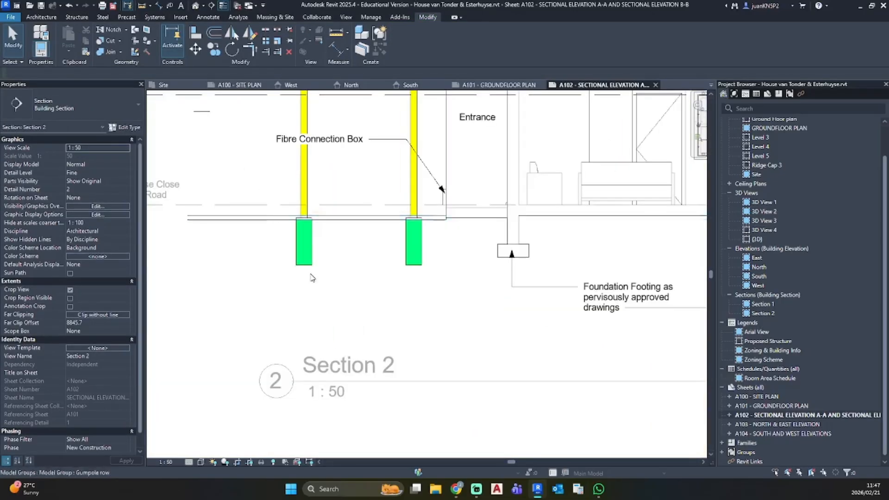
scroll(311, 278, down, 5)
scroll(482, 350, up, 1)
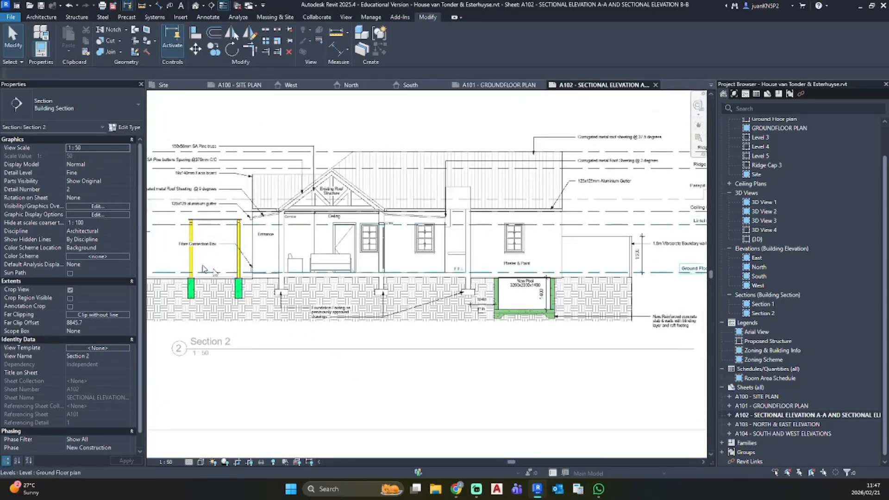
Step: Move the Fibre Connection Box note outward so its text sits clear of the outer gumpole while its leader still points to the box
click(181, 244)
scroll(182, 243, up, 4)
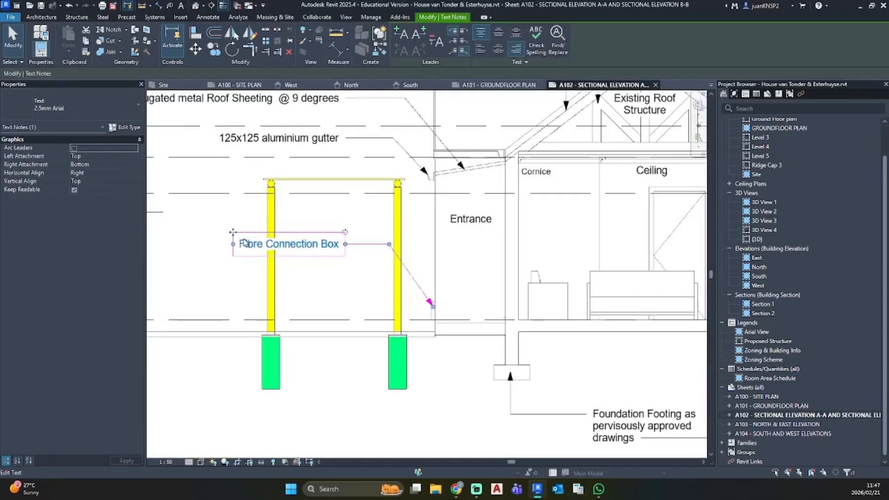
drag(244, 242, 197, 253)
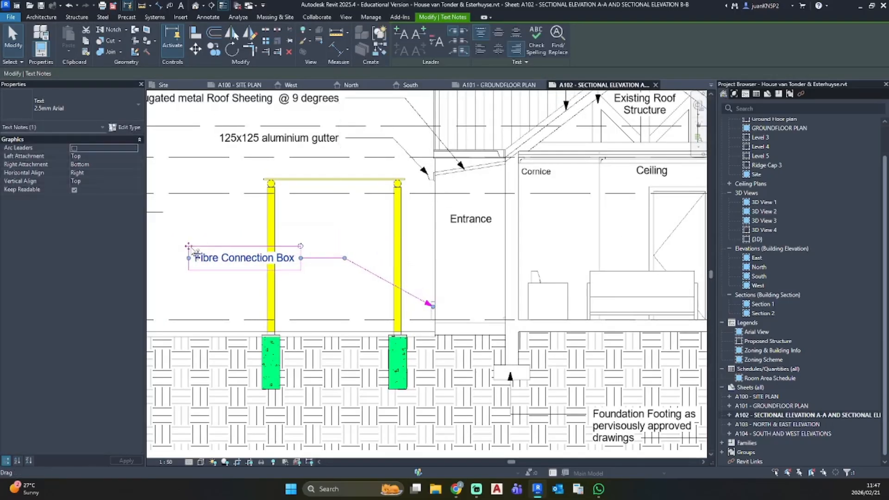
middle_drag(191, 250, 320, 261)
drag(320, 260, 243, 241)
key(Escape)
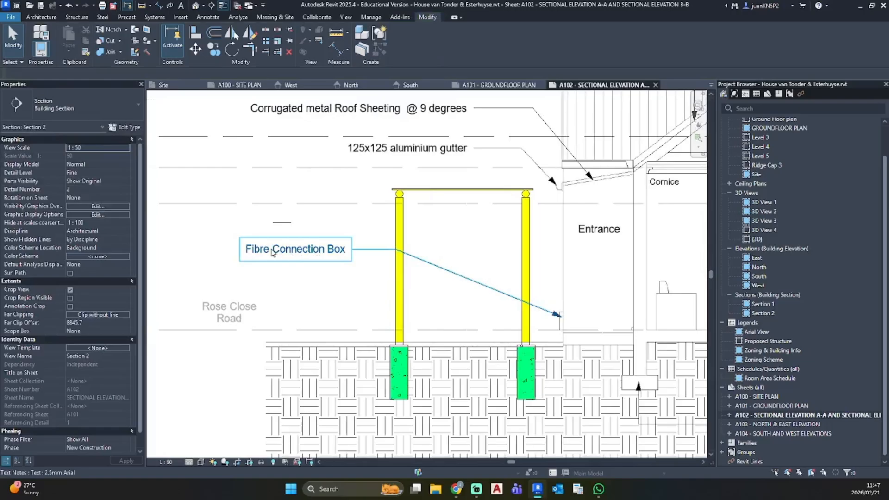
Step: Dimension the centre-to-centre spacing between the two gumpoles in the section, placing the dimension between the posts
scroll(293, 281, down, 4)
middle_drag(490, 381, 423, 385)
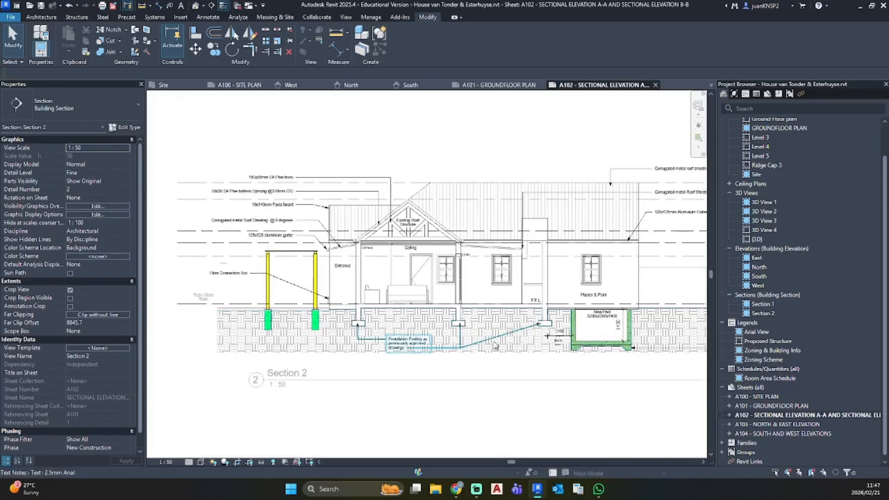
scroll(172, 278, up, 4)
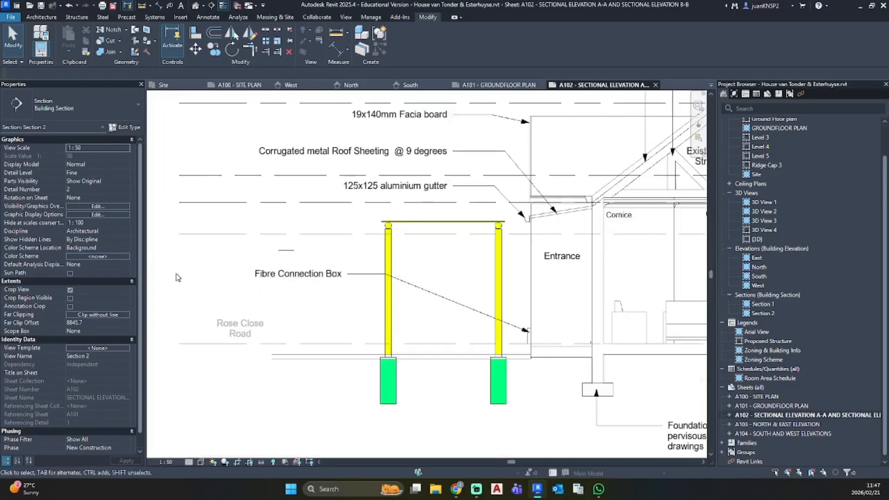
scroll(375, 217, up, 4)
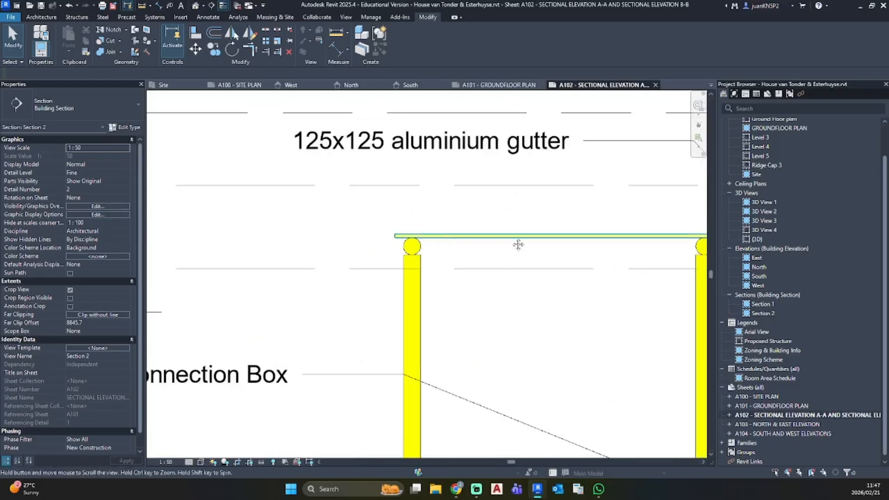
scroll(461, 239, down, 5)
key(d)
key(i)
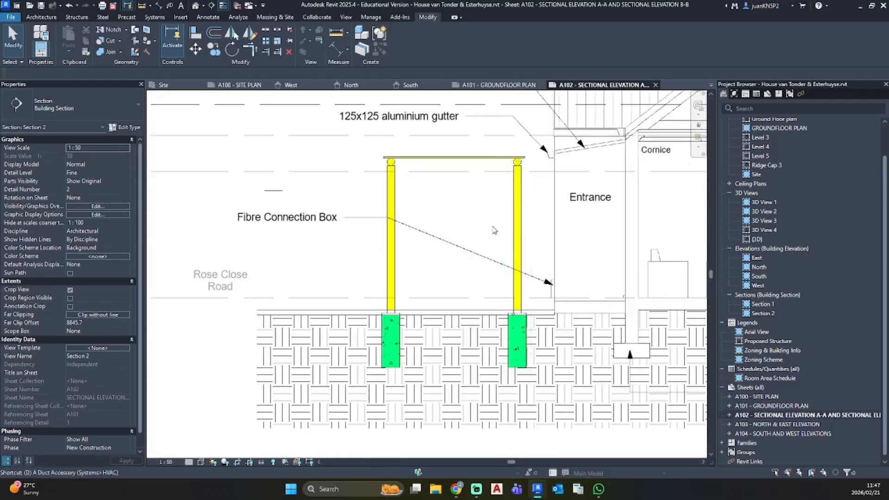
click(517, 208)
click(387, 200)
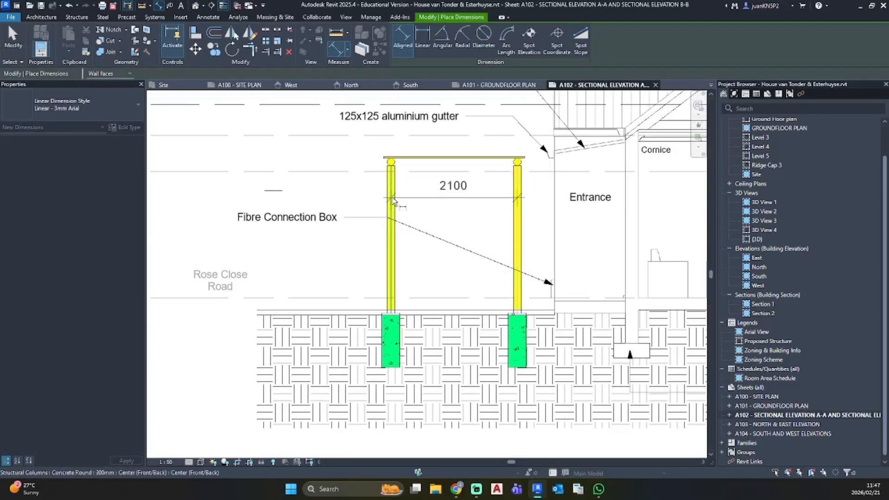
click(458, 203)
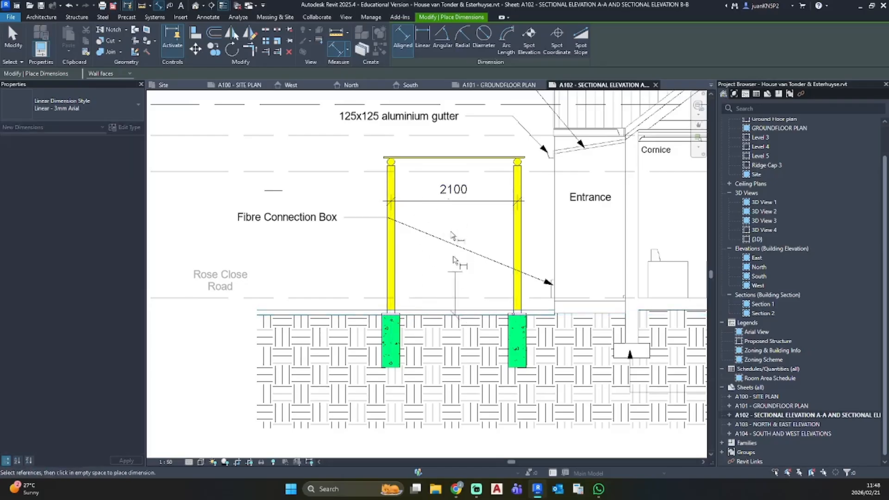
Step: Dimension the height from the paving to the round beam and the outer footing's depth below ground, aligning both dimensions beside the outer gumpole
scroll(403, 160, up, 5)
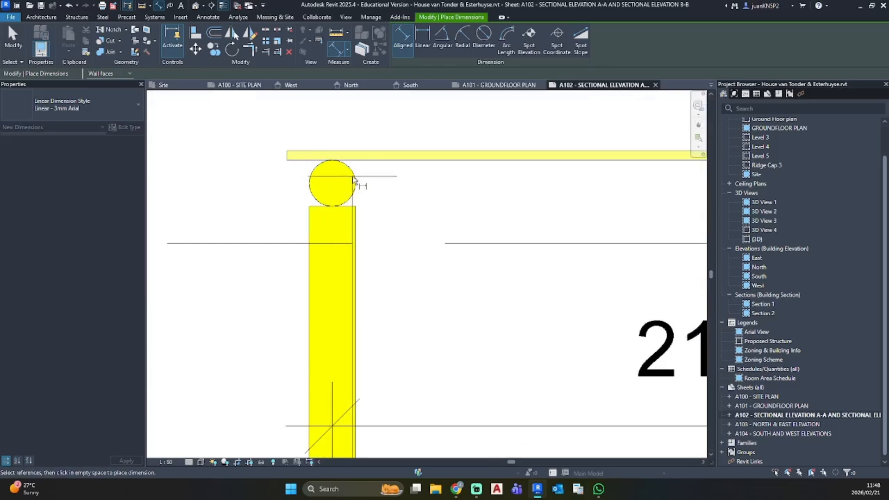
scroll(313, 191, down, 3)
scroll(311, 191, down, 3)
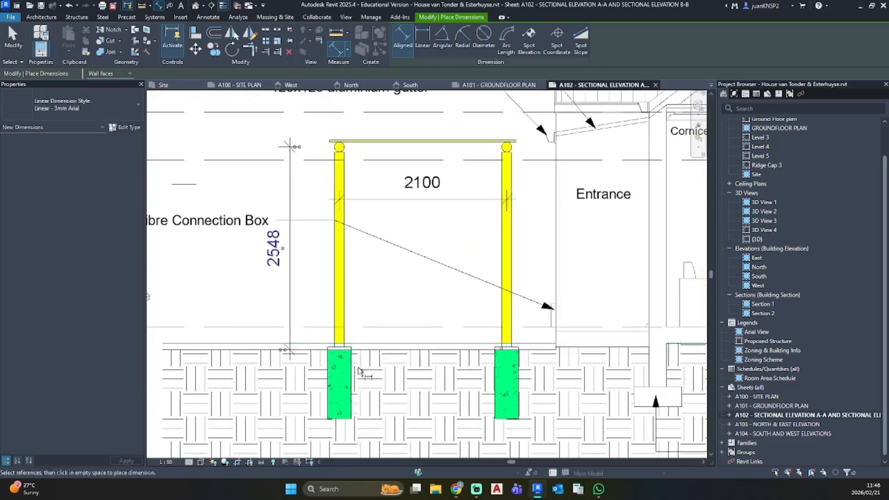
click(345, 419)
scroll(326, 353, up, 2)
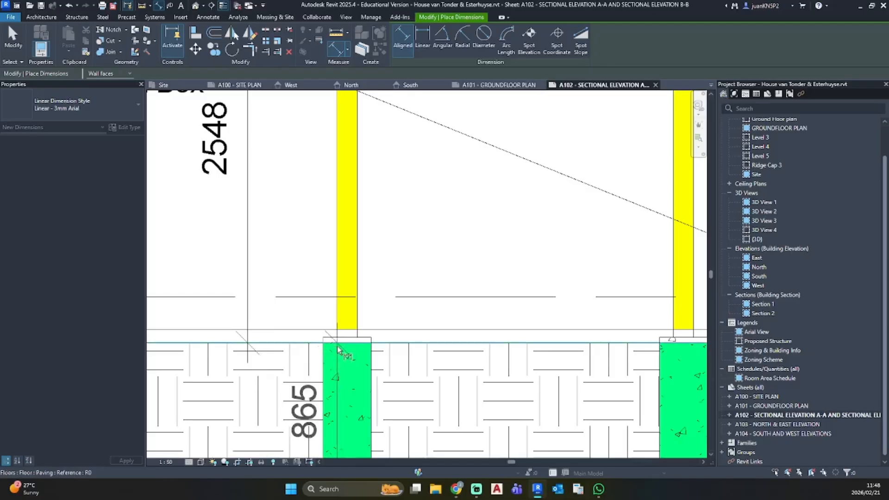
click(251, 317)
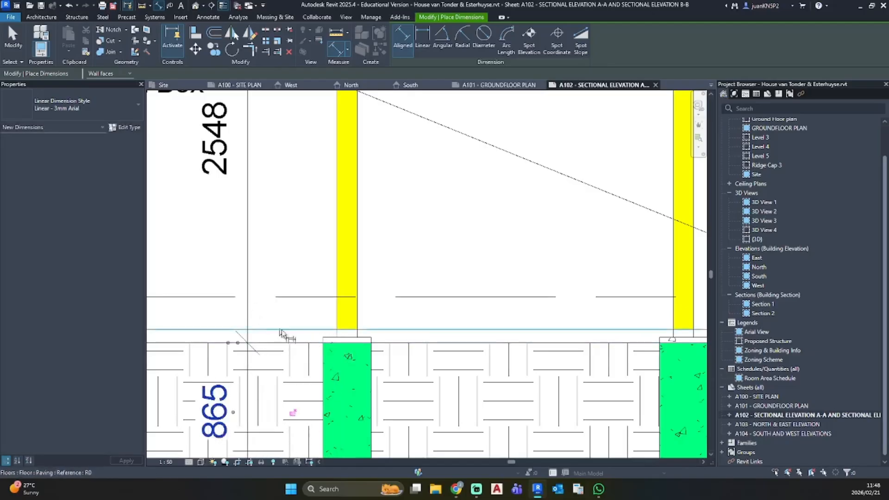
key(Escape)
key(Escape)
Step: Open the nested GUmpole group for editing and select the outer gumpole's footing
double_click(326, 361)
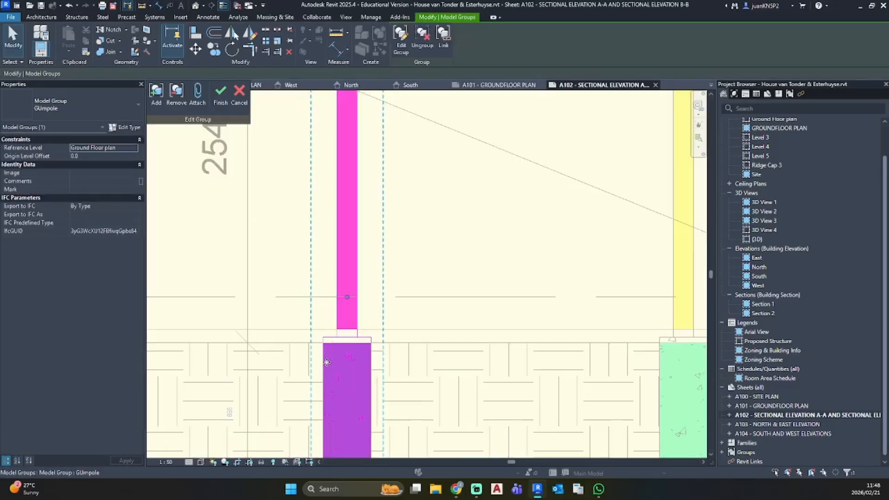
double_click(327, 362)
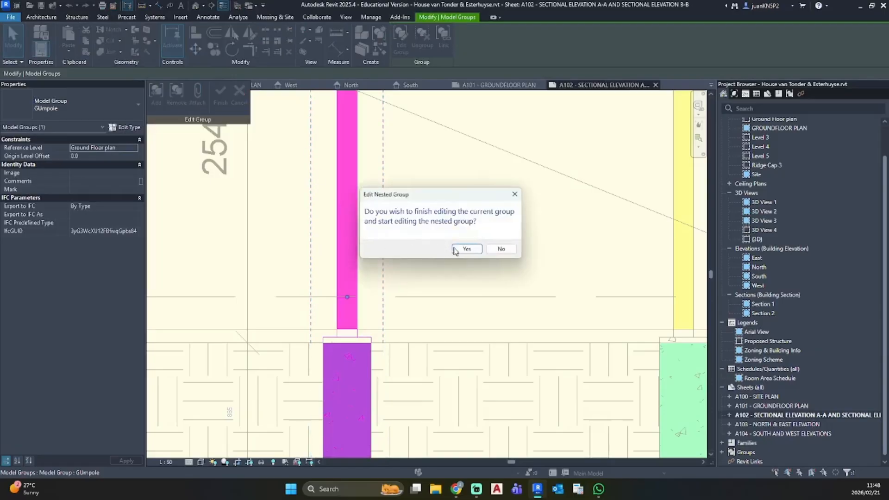
click(466, 250)
click(326, 364)
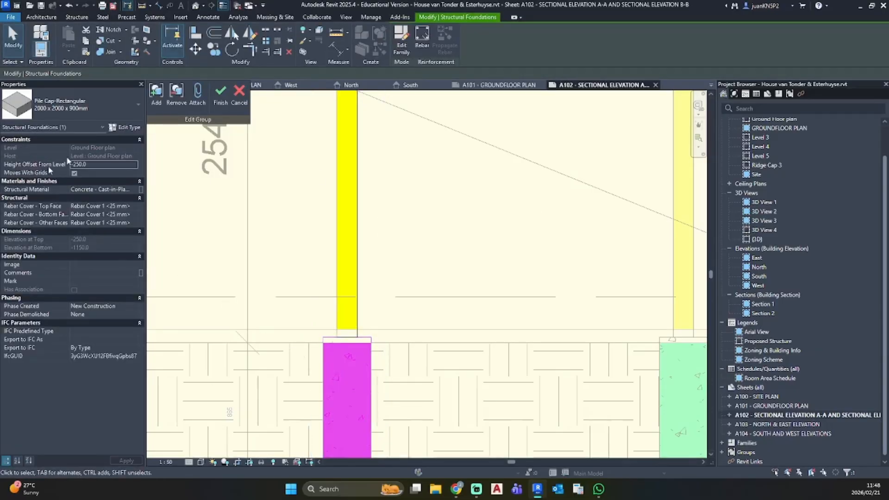
Step: Set the footing type's thickness to 600 mm and its width and length to 450 mm, and finish the group edit
click(124, 127)
click(449, 215)
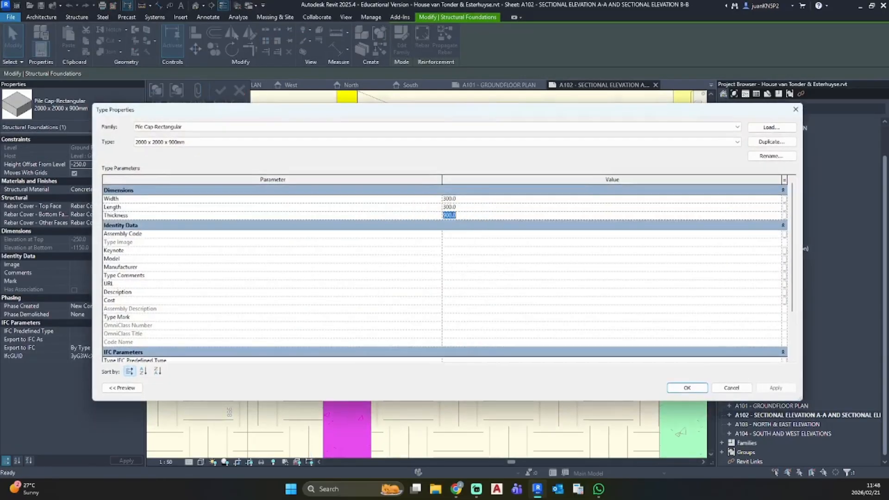
text(600)
click(460, 198)
click(476, 207)
text(45)
click(776, 388)
click(695, 389)
click(456, 278)
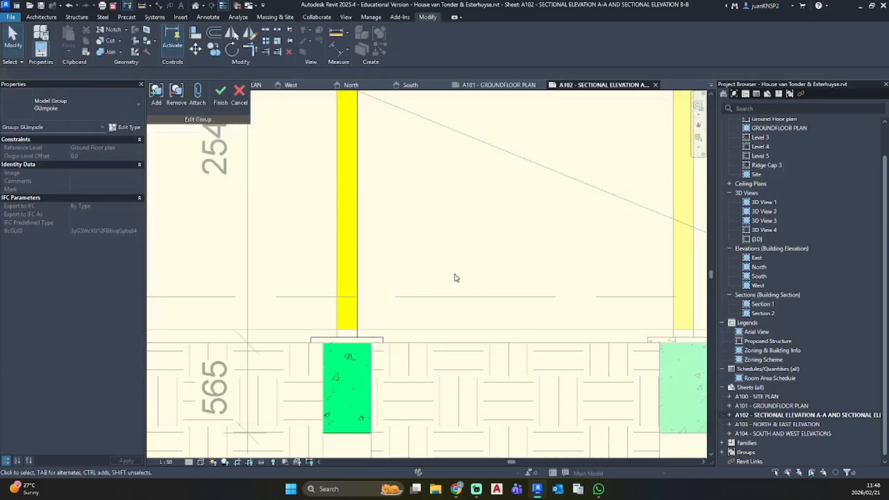
scroll(457, 277, down, 3)
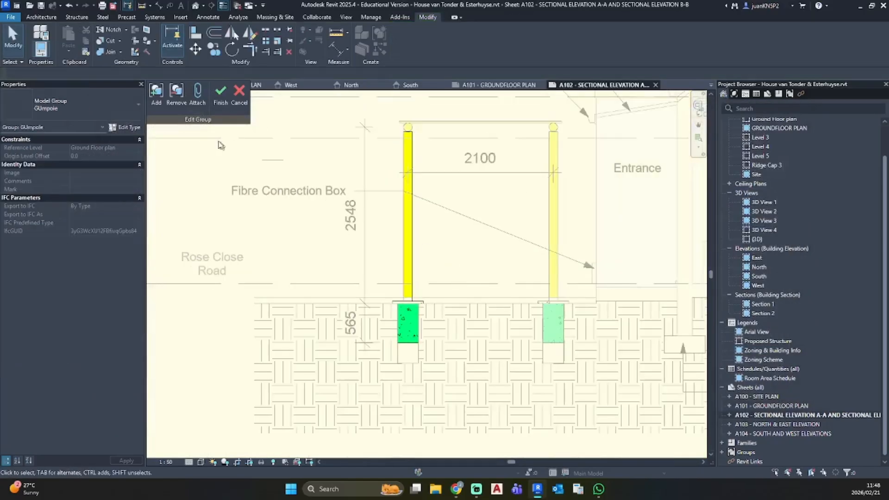
click(223, 102)
Step: Ungroup the outer gumpole row and its nested gumpole group so the footing can be selected on its own
click(477, 311)
scroll(477, 310, up, 3)
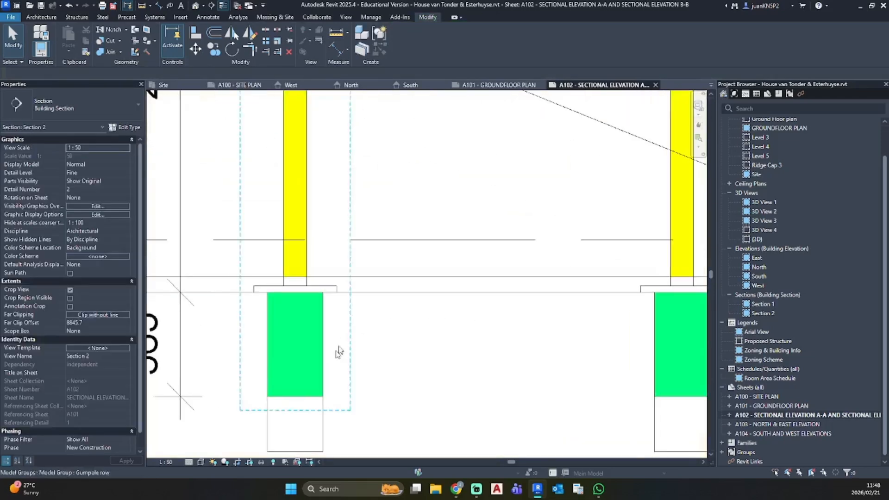
middle_drag(307, 423, 304, 308)
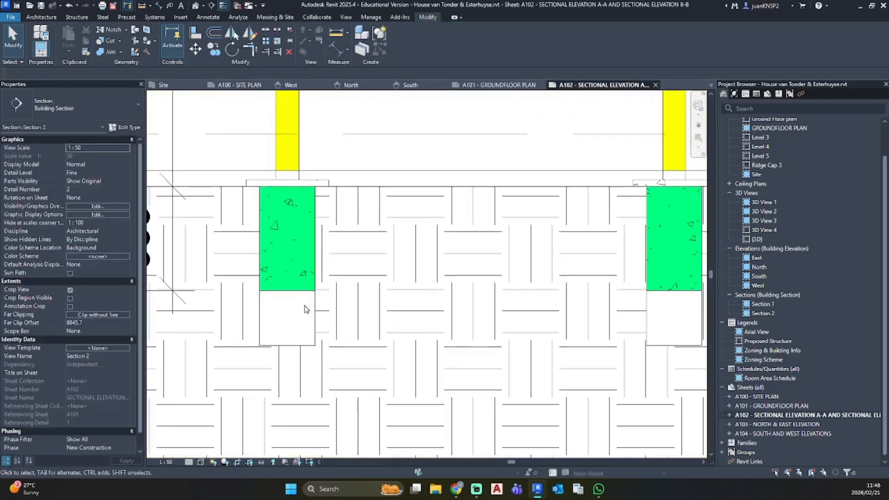
click(323, 179)
click(422, 39)
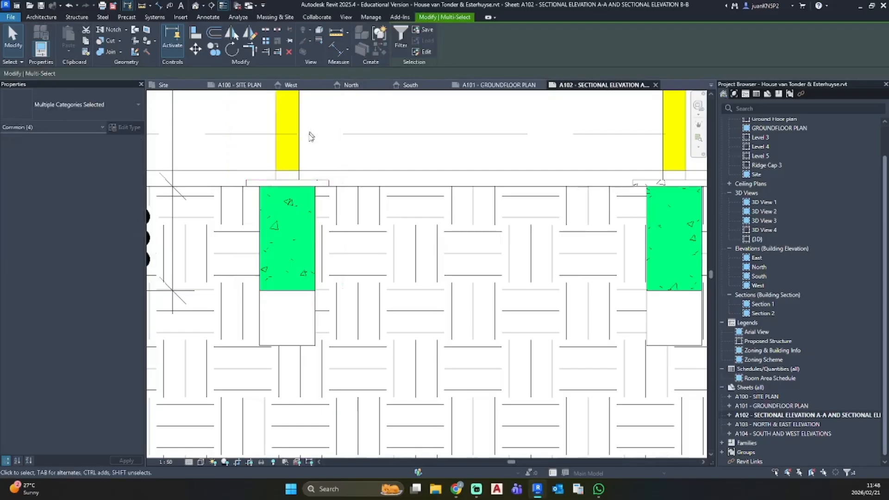
click(302, 182)
click(422, 39)
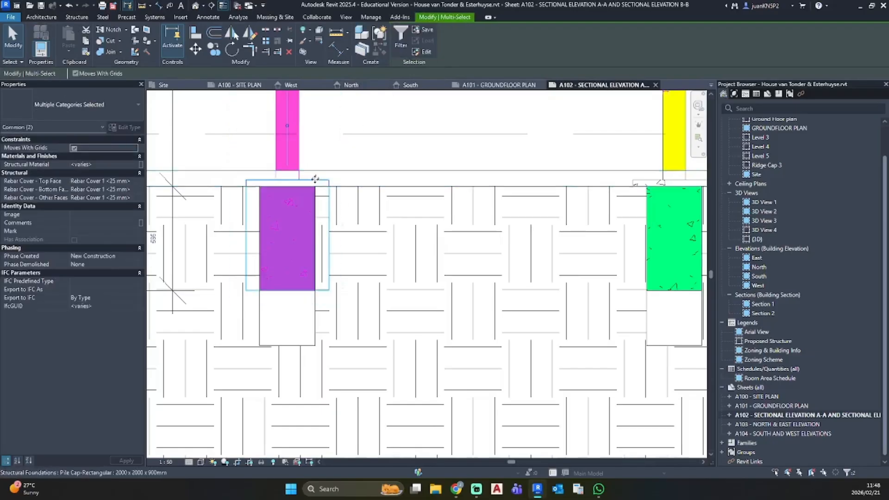
key(Escape)
click(316, 179)
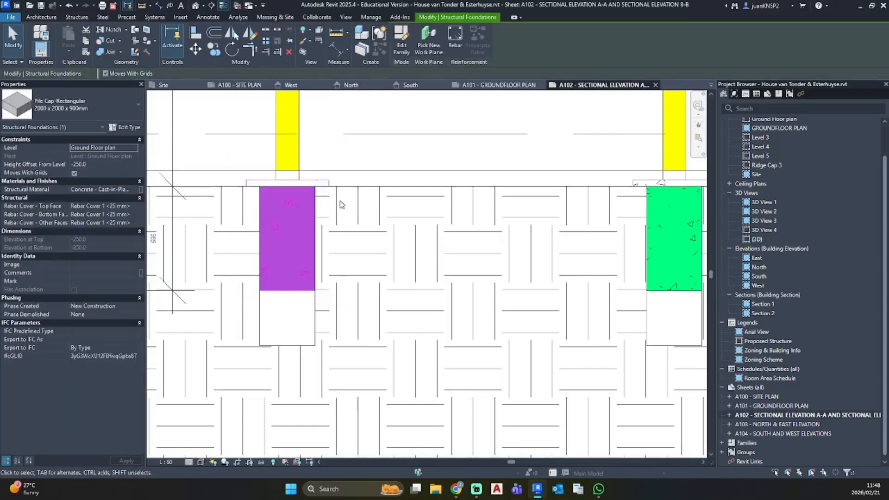
key(Escape)
Step: Fit the EARTH filled region's cutout to the outer gumpole footing by widening both sides and raising its base to the footing's underside
click(328, 269)
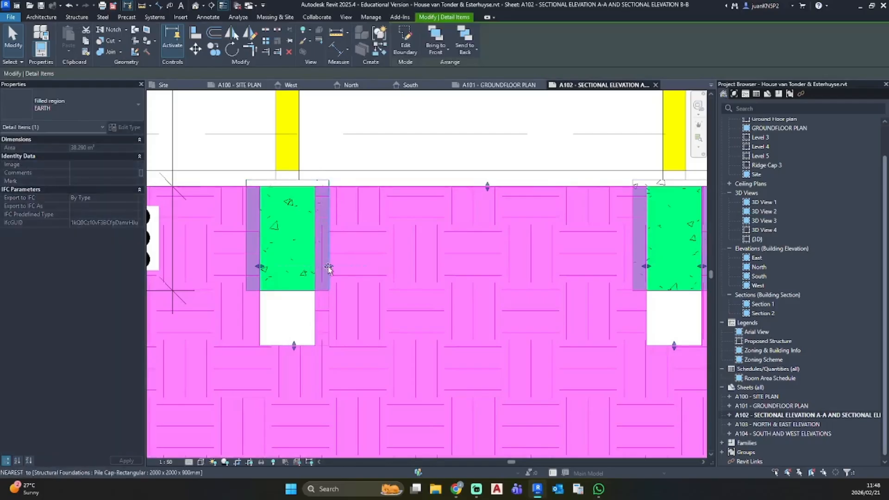
drag(329, 267, 329, 267)
drag(258, 267, 246, 268)
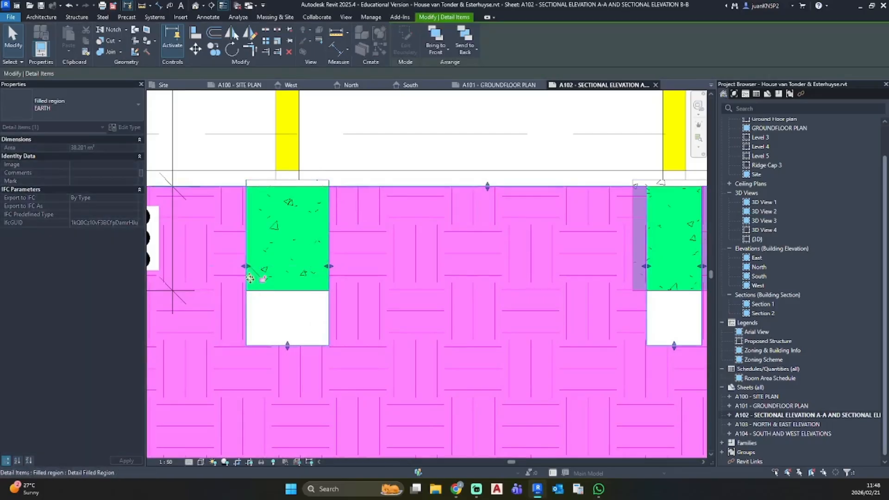
drag(288, 346, 288, 292)
key(Escape)
Step: Fit the EARTH filled region's cutout to the house-side gumpole footing, matching both its sides and its underside
scroll(415, 289, down, 1)
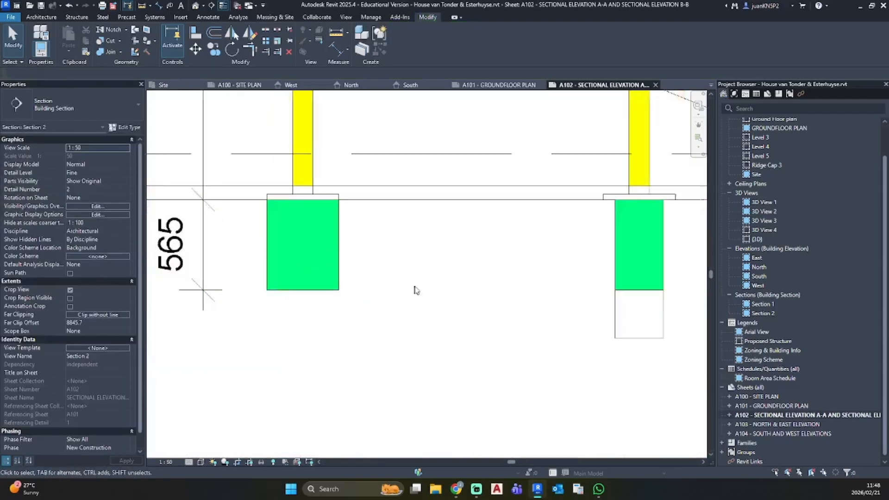
scroll(415, 290, down, 1)
middle_drag(414, 291, 312, 296)
click(456, 324)
scroll(446, 290, up, 3)
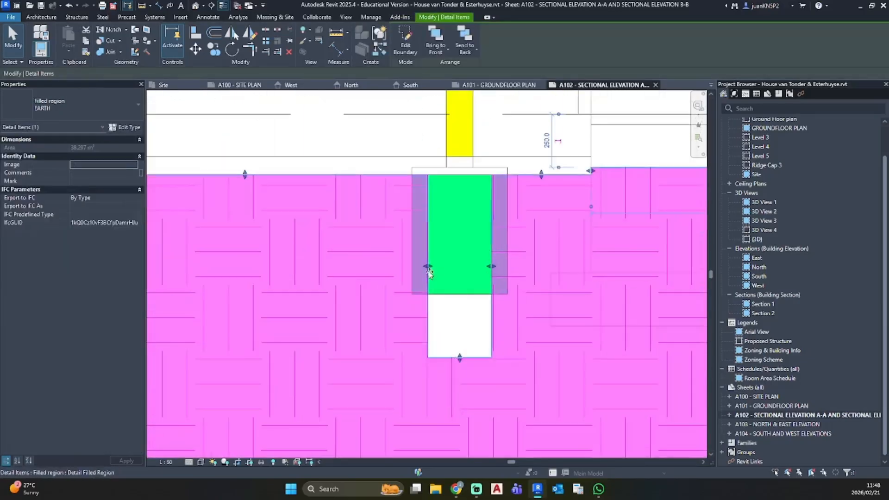
drag(429, 273, 412, 266)
drag(507, 266, 508, 264)
drag(460, 358, 461, 293)
key(Escape)
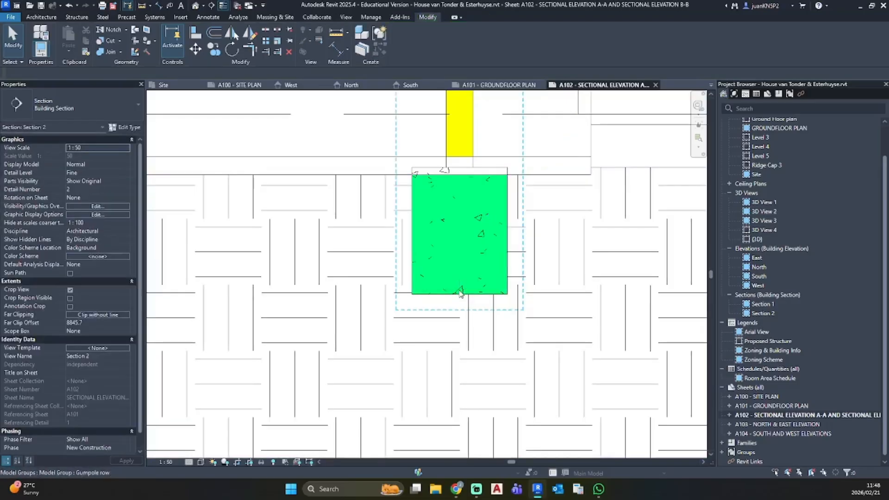
Step: Open the default 3D view and examine the gumpole posts, latte slats and paving from several angles
scroll(440, 171, down, 10)
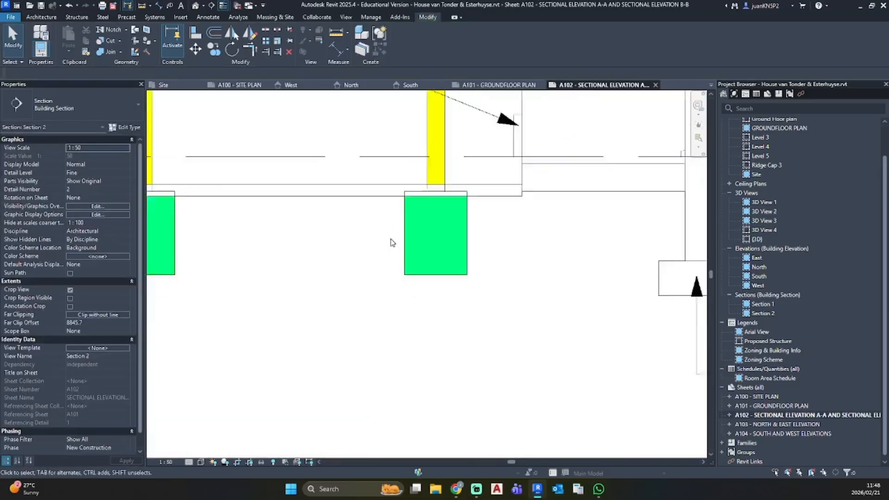
click(197, 5)
shift+middle_drag(385, 369, 238, 341)
scroll(462, 288, up, 4)
scroll(462, 246, up, 2)
scroll(528, 260, up, 3)
scroll(565, 248, up, 3)
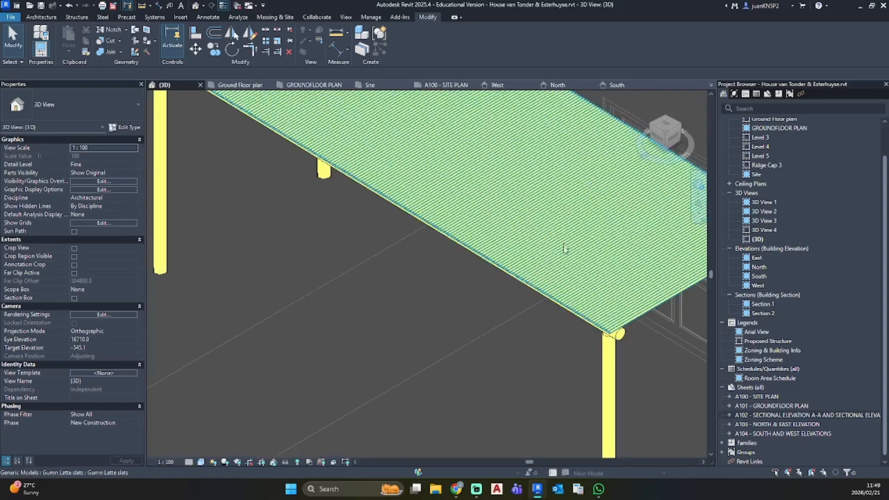
scroll(565, 249, up, 4)
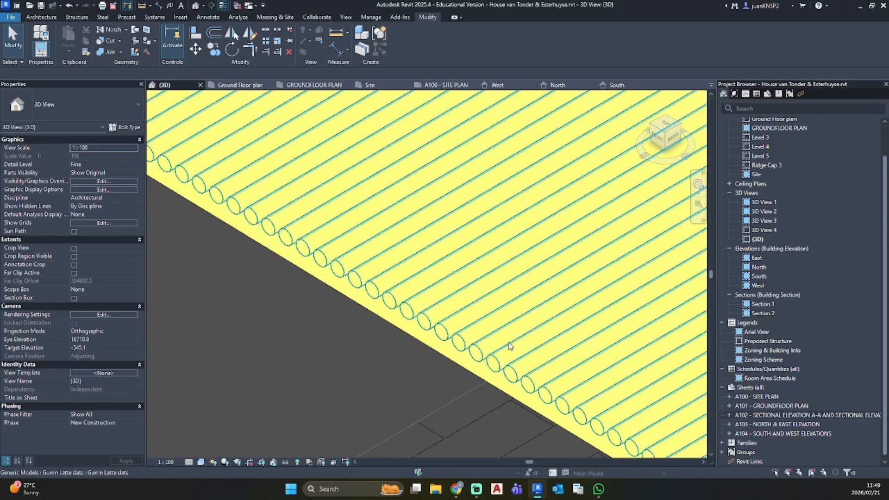
scroll(510, 345, down, 4)
click(493, 337)
shift+middle_drag(493, 337, 558, 290)
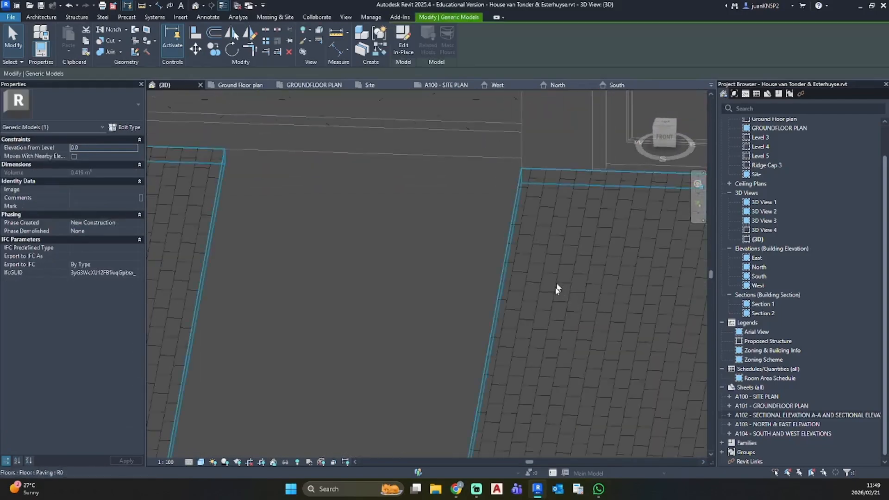
scroll(555, 284, down, 3)
key(Escape)
scroll(541, 251, down, 1)
middle_drag(542, 251, 536, 310)
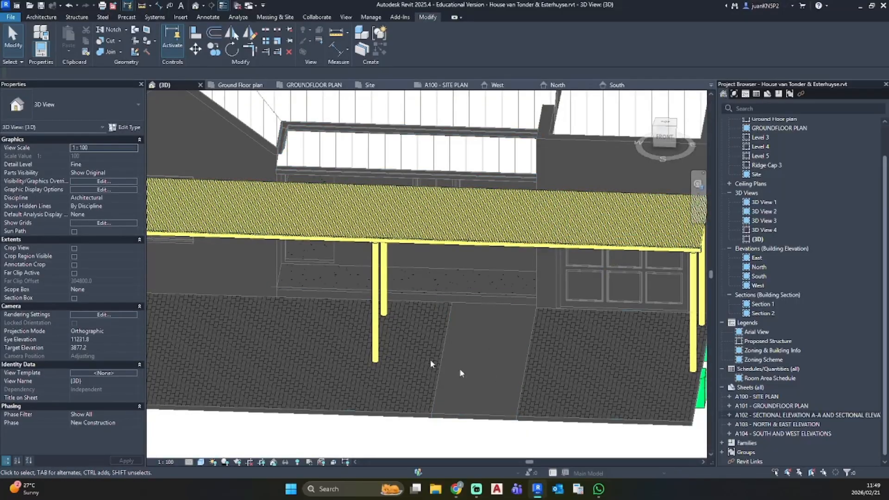
scroll(429, 260, down, 2)
shift+middle_drag(427, 263, 545, 251)
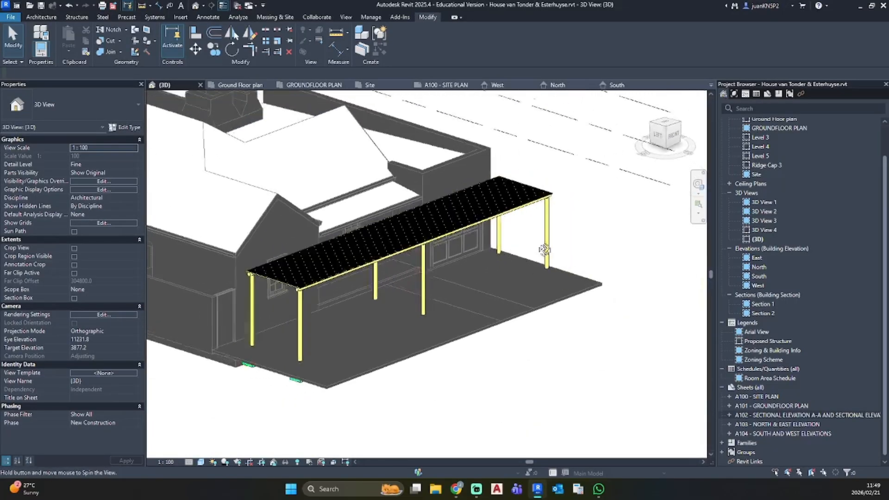
Step: Inspect the gumpole structure in 3D close up and from its opposite end, including the latte roof and exposed footings
scroll(260, 285, up, 4)
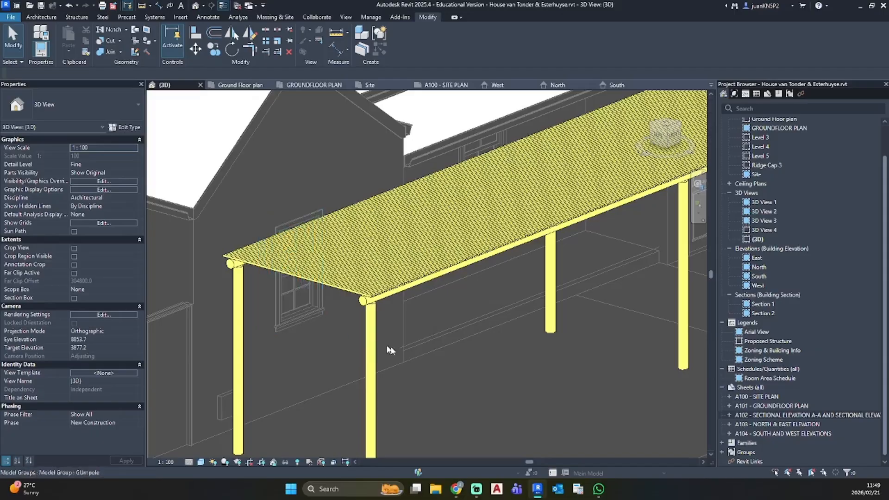
scroll(493, 197, down, 3)
shift+middle_drag(520, 212, 315, 297)
scroll(497, 245, down, 3)
scroll(518, 218, up, 2)
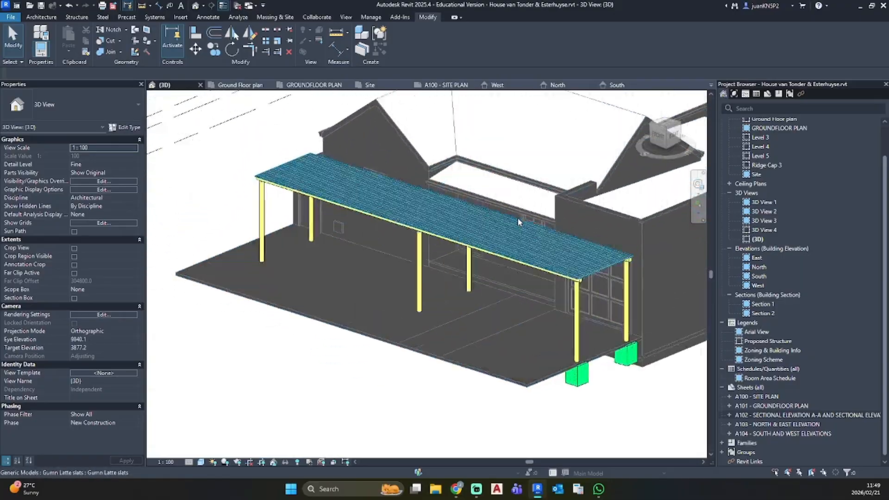
middle_drag(517, 231, 480, 267)
Step: Open sheet A101 - GROUNDFLOOR PLAN and take a screen capture of the full 3D View 2 image
double_click(778, 406)
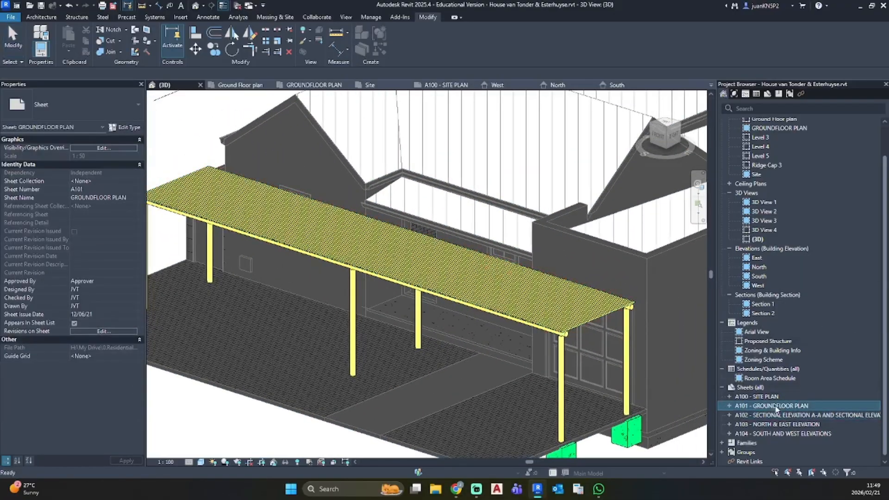
scroll(386, 286, up, 4)
scroll(386, 286, up, 3)
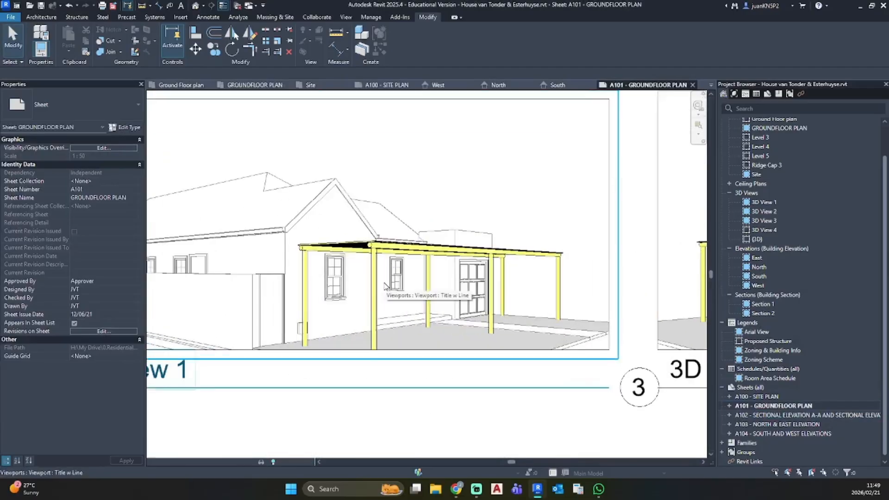
middle_drag(556, 302, 251, 288)
mouse_move(524, 277)
middle_down()
mouse_move(334, 309)
mouse_move(375, 340)
mouse_move(358, 328)
middle_up()
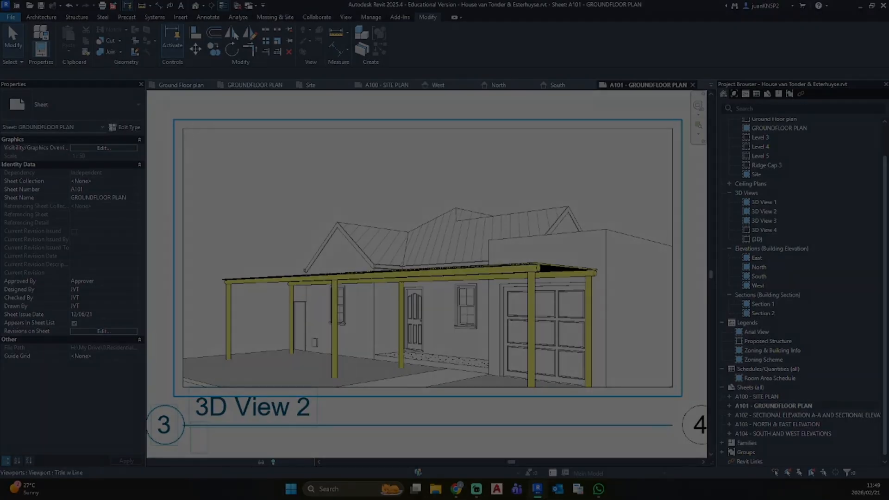
drag(185, 131, 672, 386)
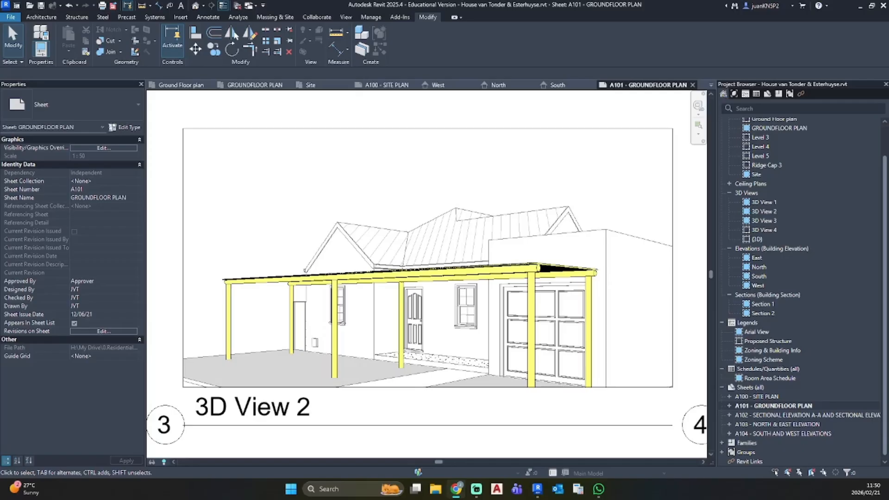
drag(0, 14, 394, 1)
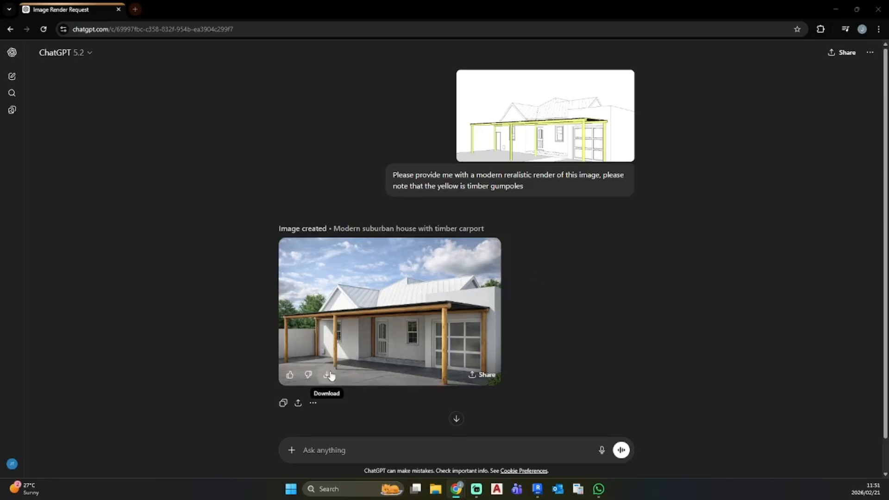
Step: Switch to ChatGPT, download the render of the house with its timber gumpole carport, and view it full size
click(331, 375)
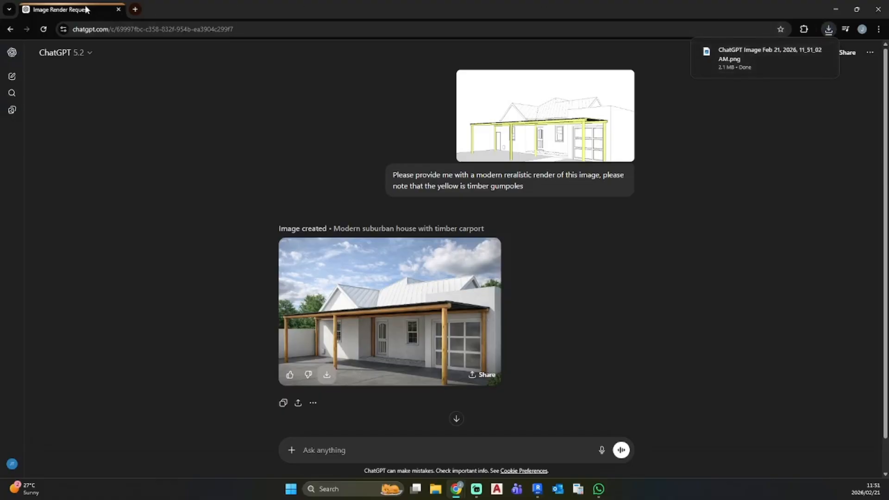
drag(85, 7, 86, 0)
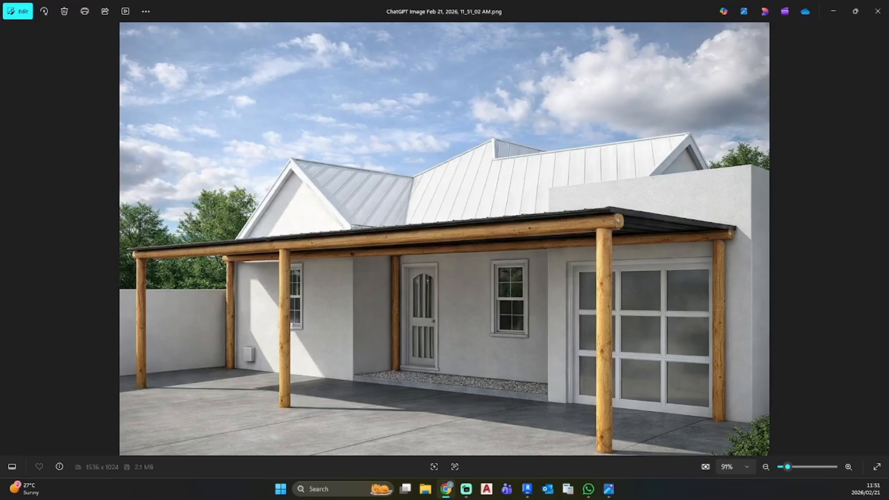
drag(0, 6, 397, 1)
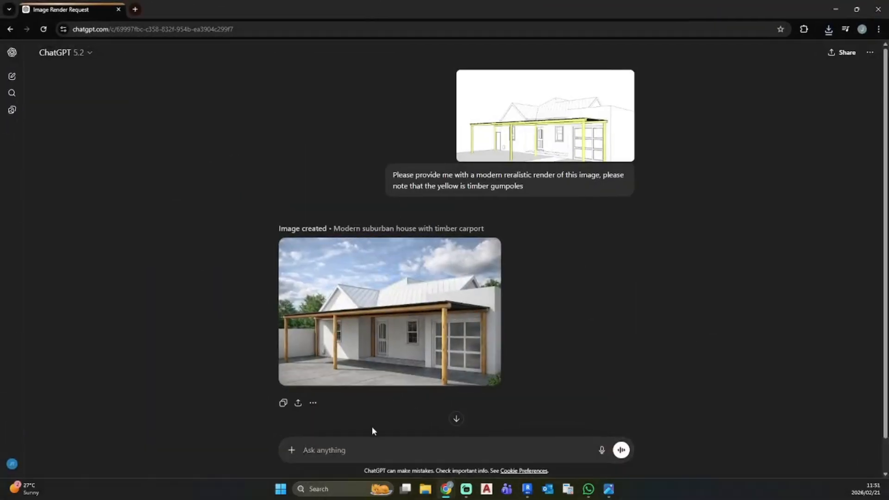
Step: Send ChatGPT the request "please change the roof on the gumnpoles to a timber GUm latte slats"
text(please change)
text(the roof on the g)
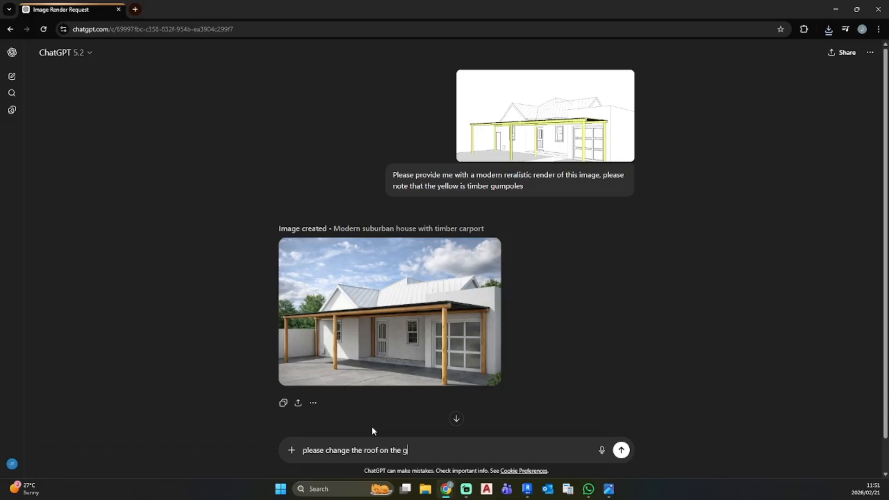
text(umnpoles to a timeber)
key(BackSpace)
key(BackSpace)
key(BackSpace)
key(BackSpace)
key(BackSpace)
text(ber GUm latt)
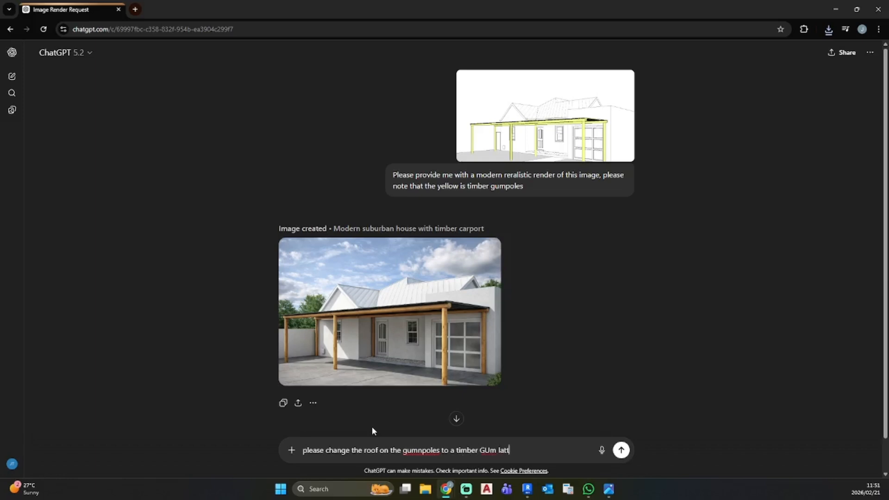
text(e slats)
key(Return)
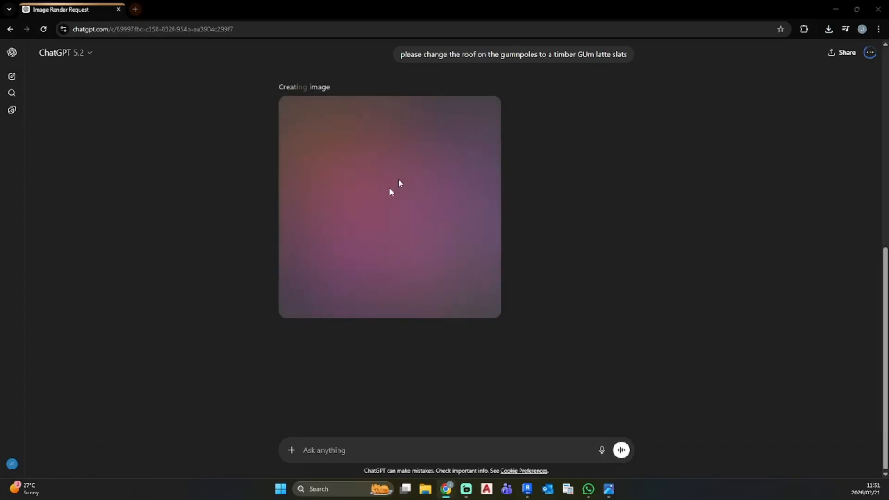
Step: Review the first downloaded render again in the image viewer and close it
scroll(544, 249, up, 3)
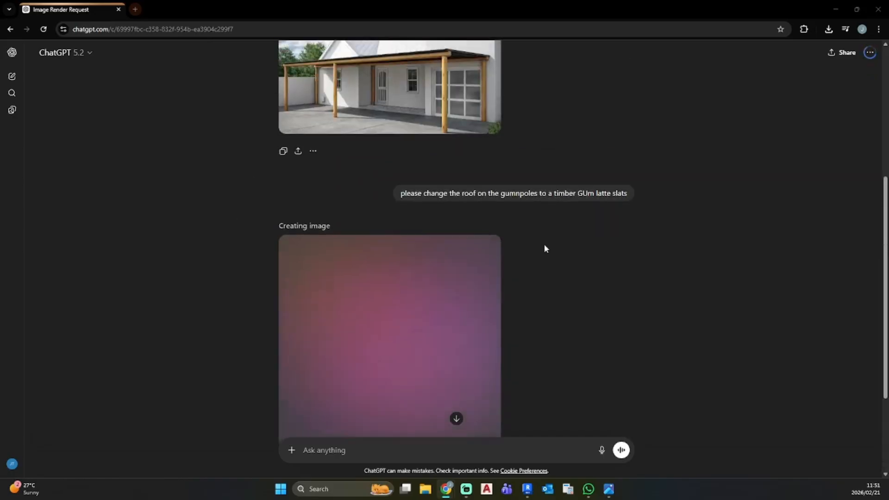
click(609, 489)
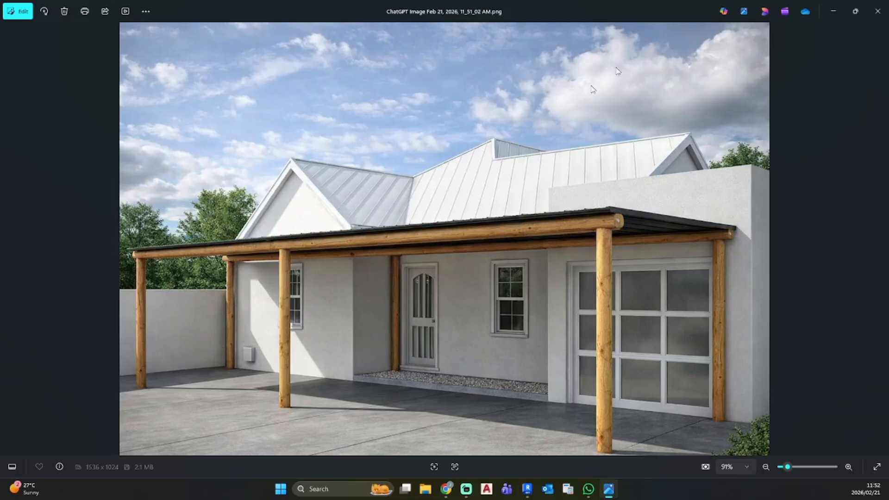
click(878, 11)
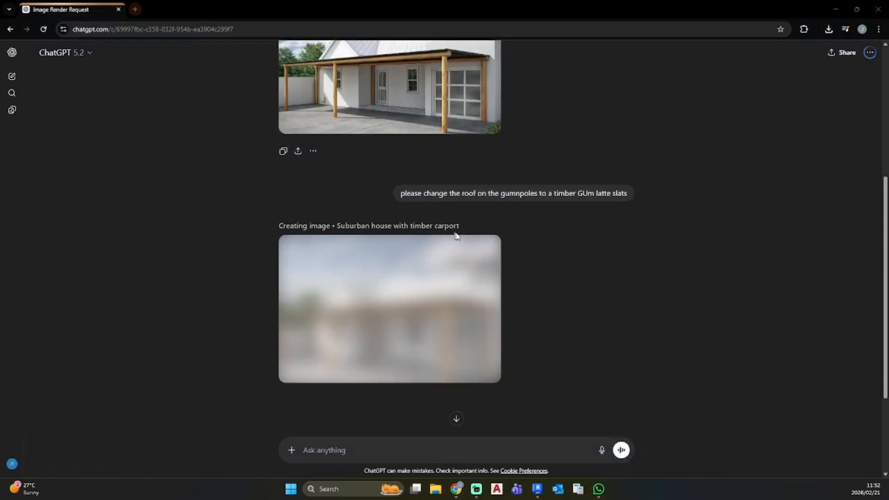
Step: Download the new render with timber latte slats over the gumpoles, view it full size, and return to ChatGPT
scroll(475, 251, up, 5)
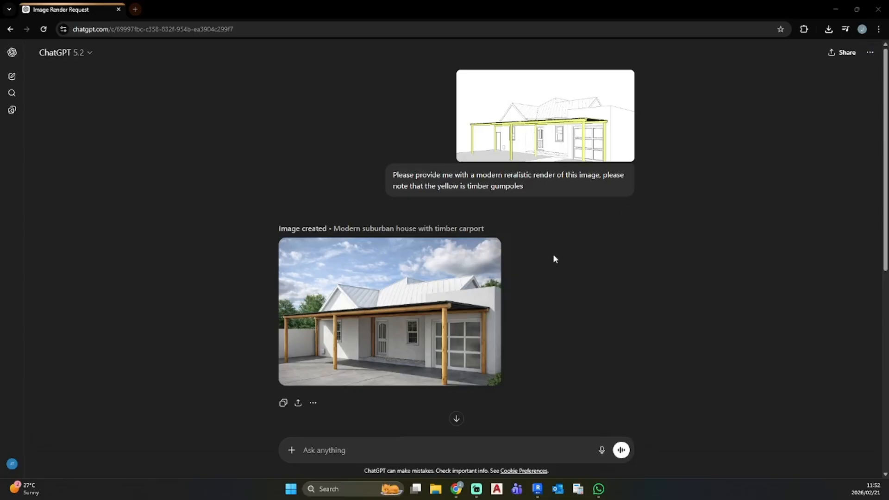
scroll(553, 254, down, 7)
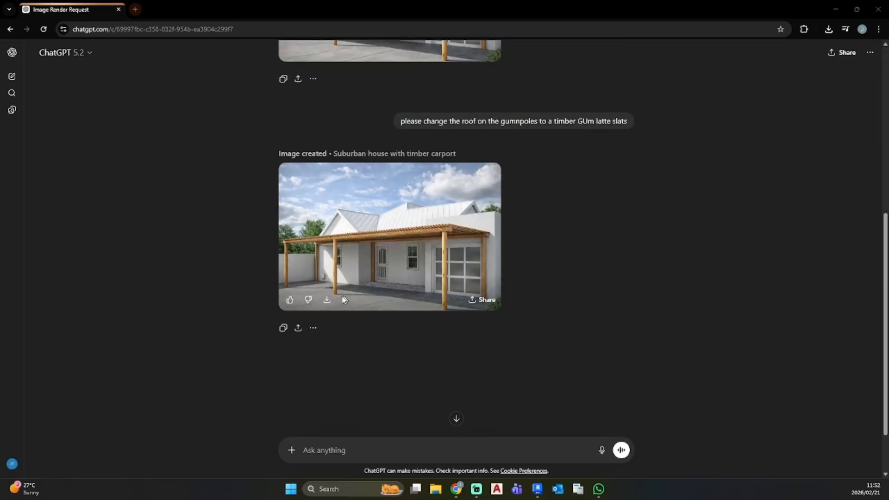
click(328, 301)
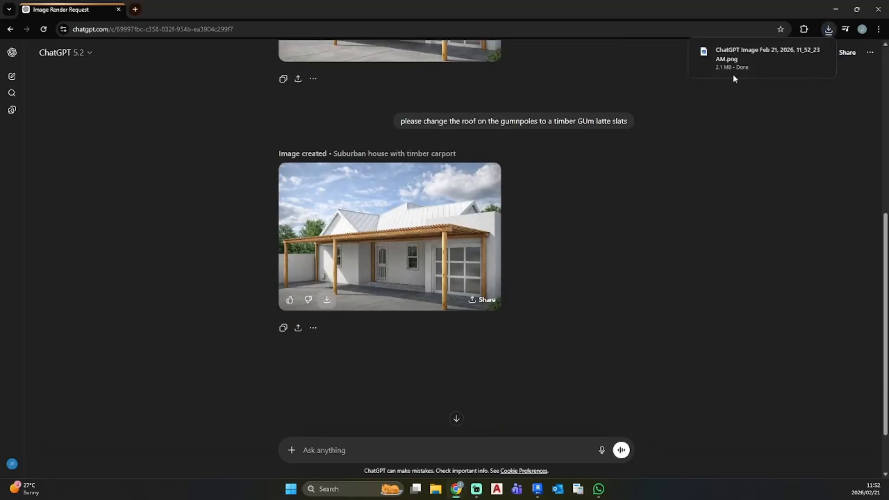
click(737, 61)
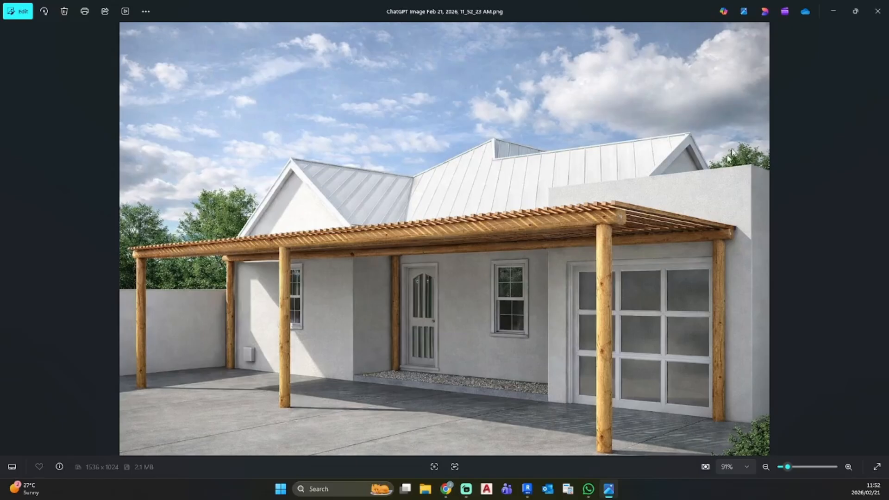
click(835, 13)
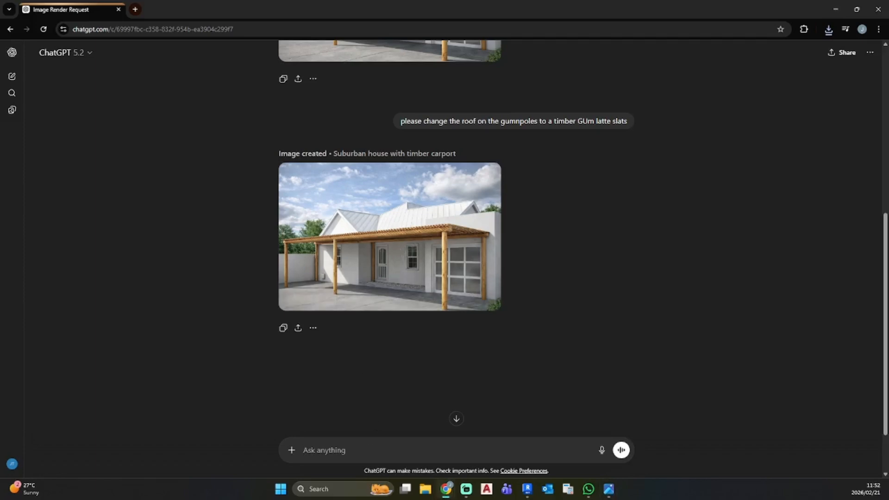
Step: Send ChatGPT the request "please change the main house roof to a grey tiles roof and the house walls to a light grey"
text(please cvhan)
key(BackSpace)
key(BackSpace)
text(hange the main house)
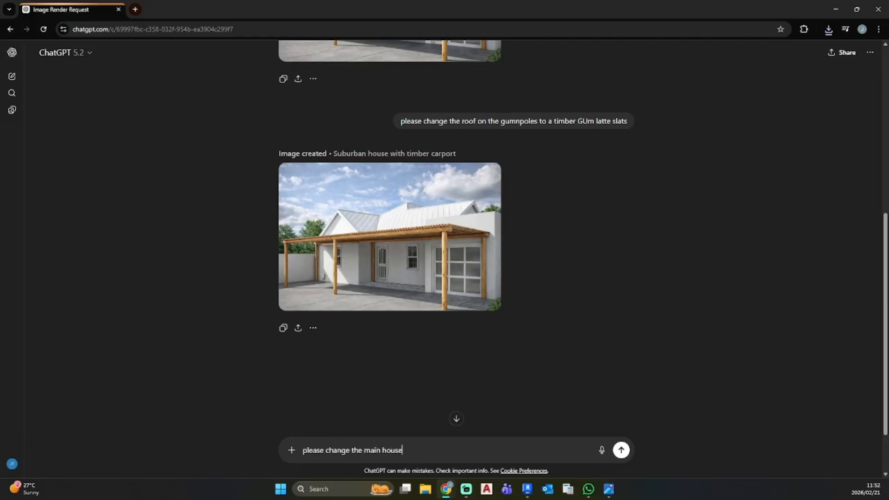
text( roof to a grey tiles roof and the hou)
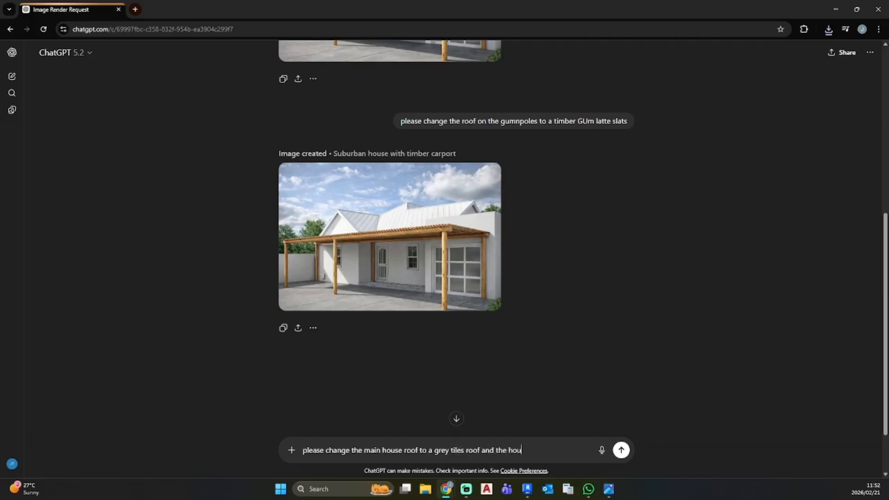
text(se walls to a light grey)
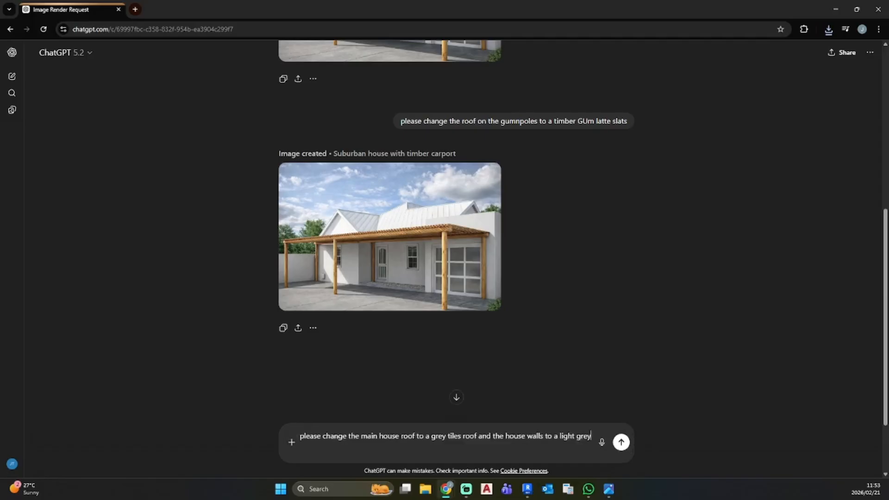
key(Return)
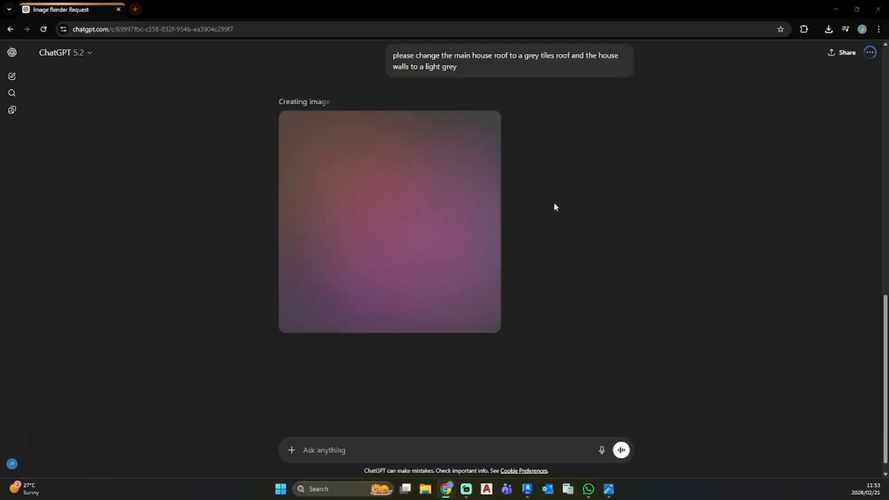
scroll(556, 206, up, 4)
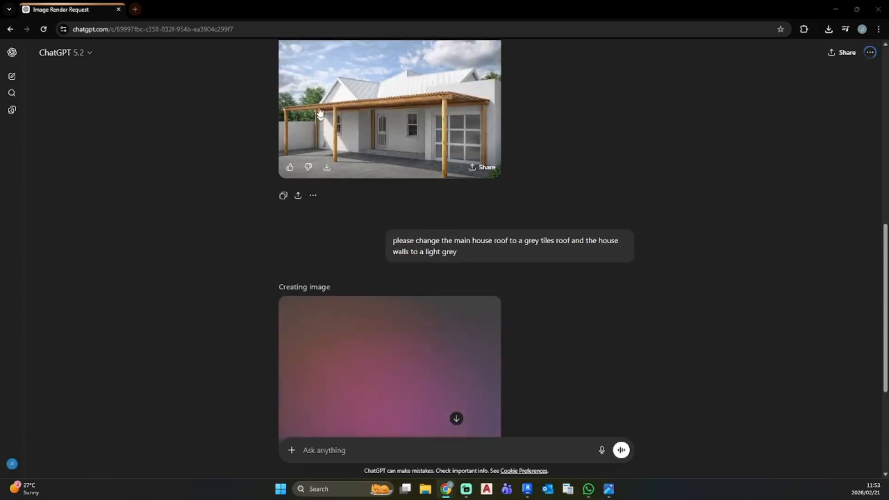
scroll(574, 278, down, 3)
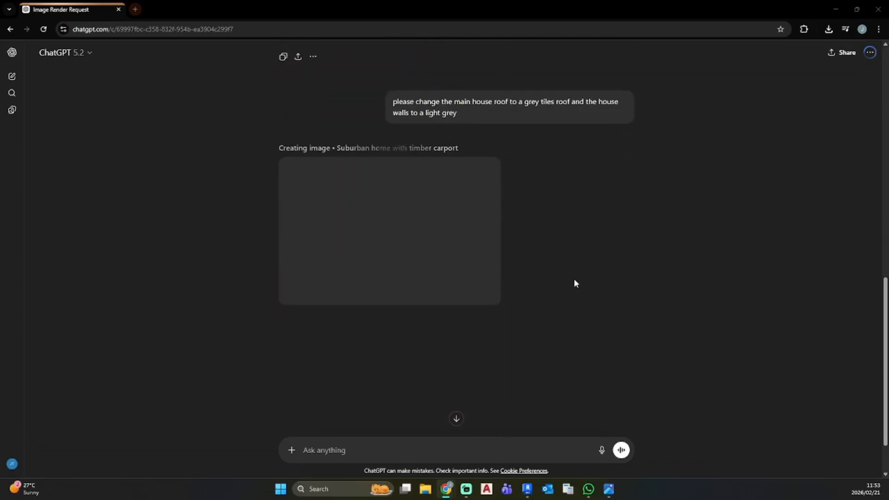
scroll(582, 267, up, 2)
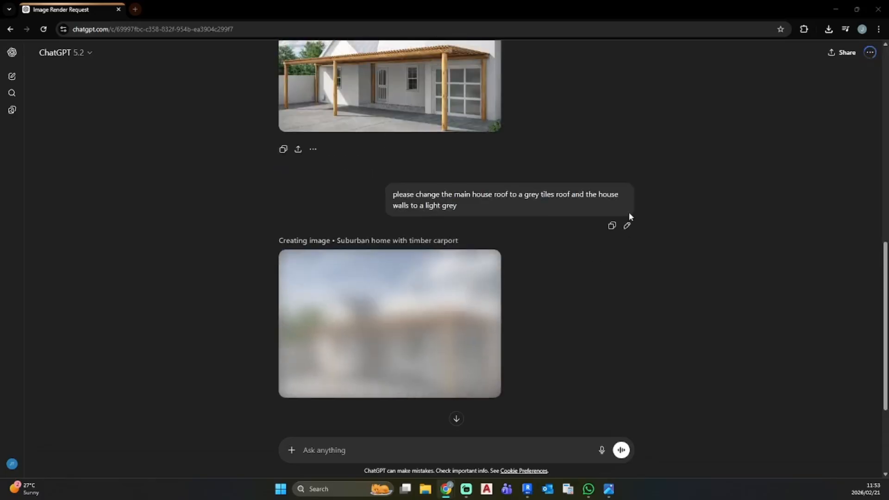
scroll(729, 237, up, 3)
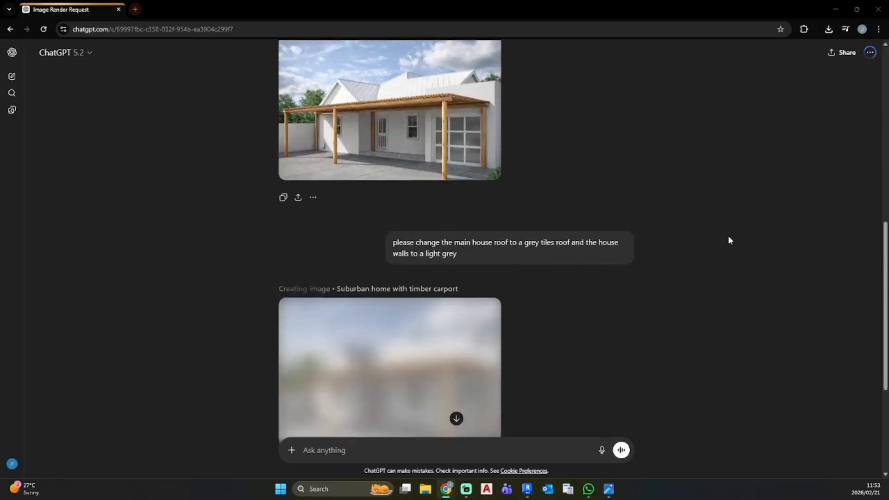
scroll(728, 237, down, 3)
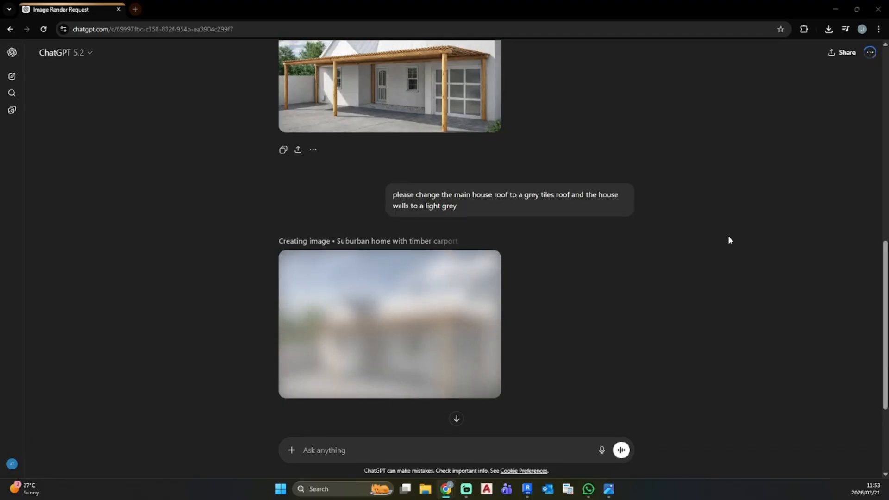
scroll(728, 240, up, 1)
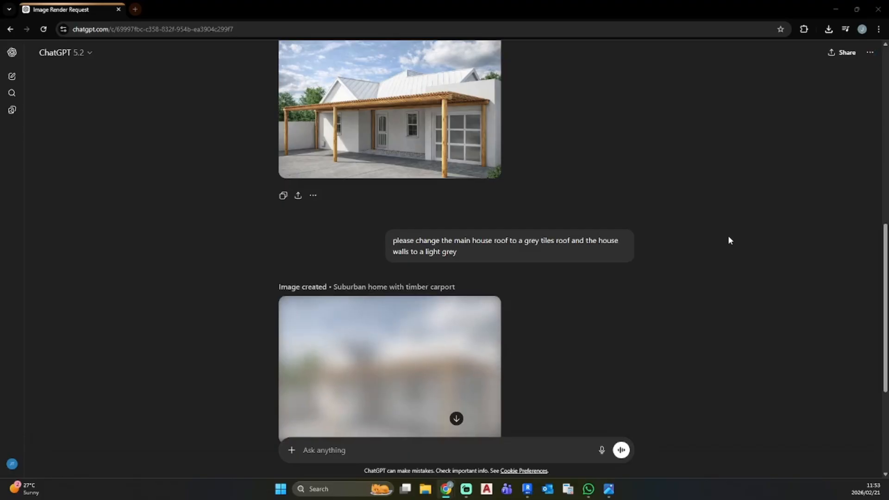
Step: Download the render with the grey tiled main roof and open it full size in the image viewer
scroll(728, 240, down, 2)
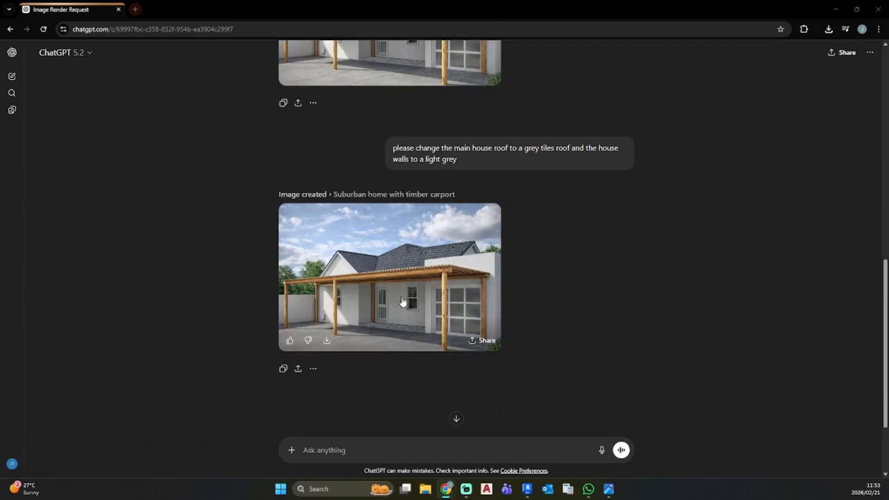
scroll(316, 278, down, 1)
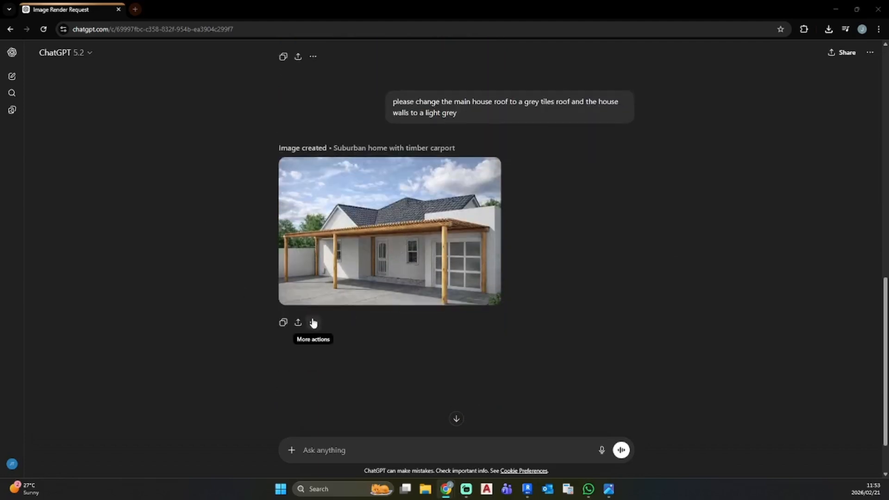
click(328, 295)
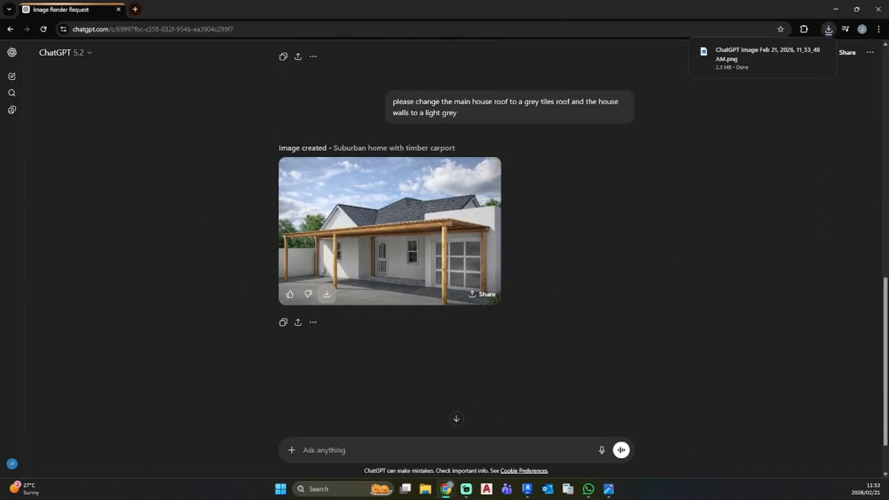
click(739, 62)
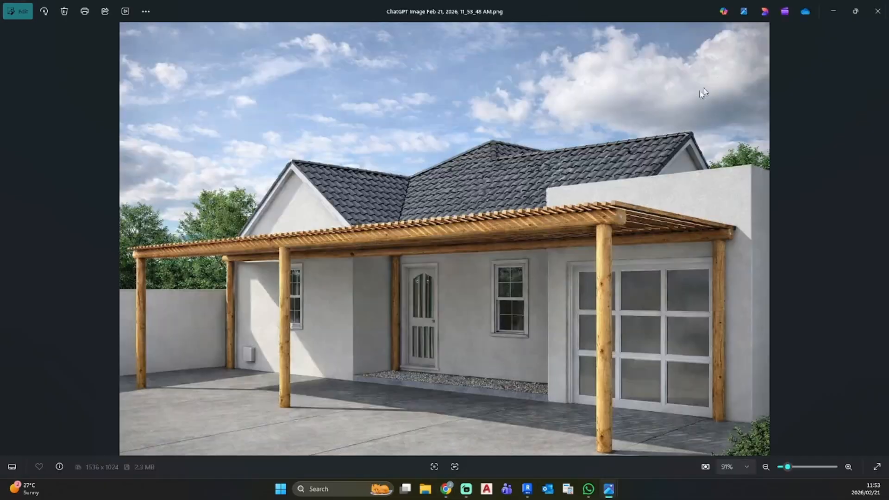